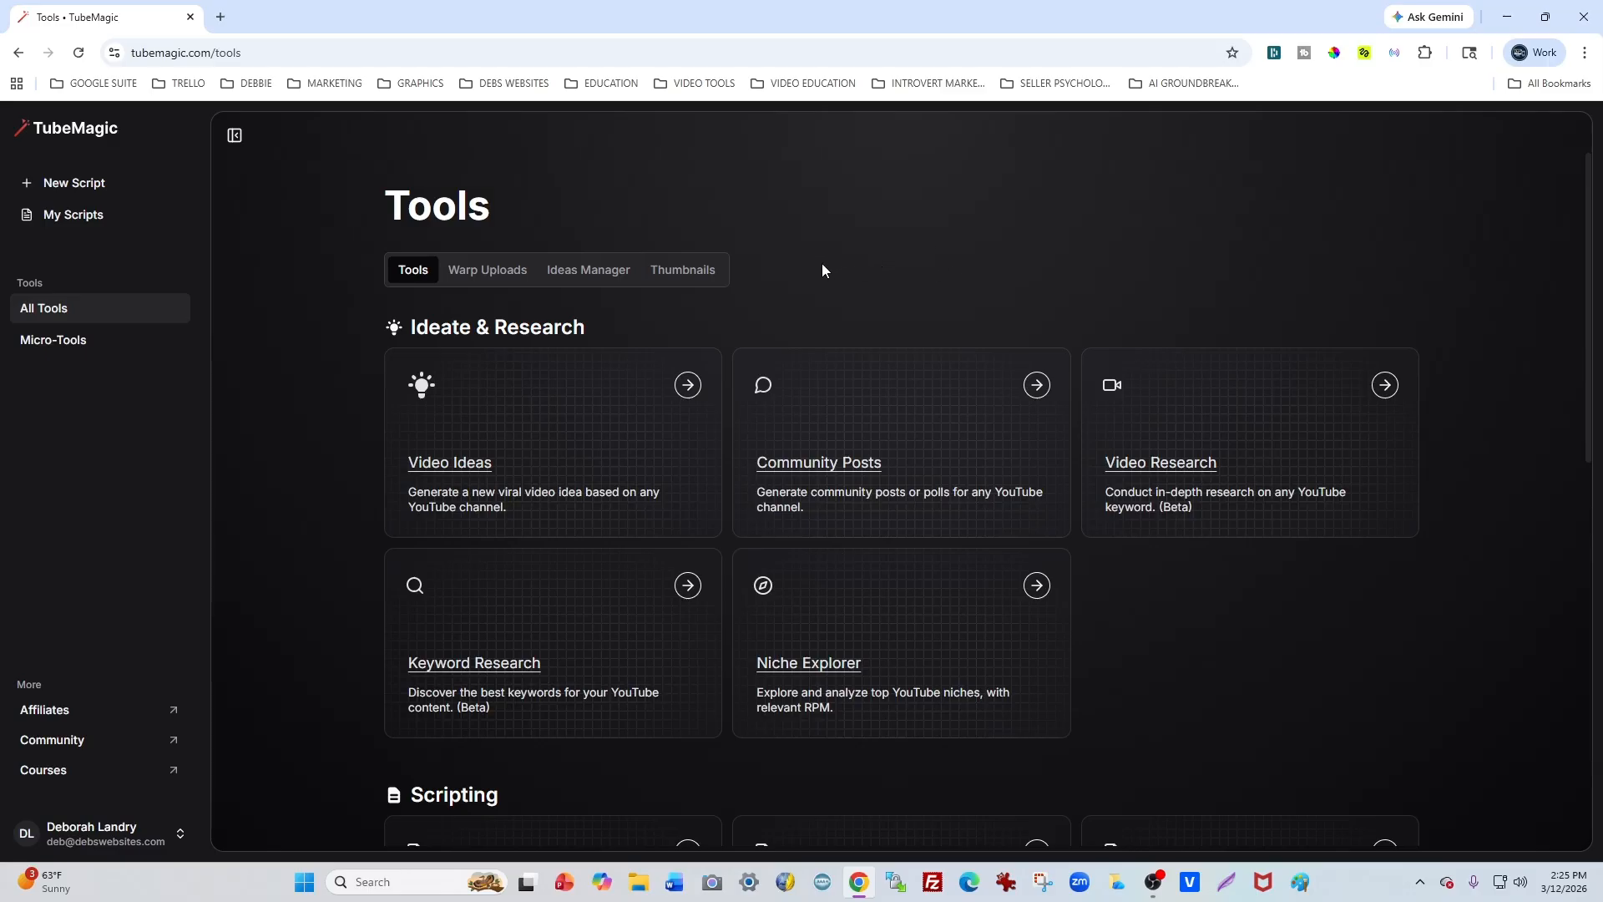
- Create a new thumbnail project named CapcutSample
left_click(690, 276)
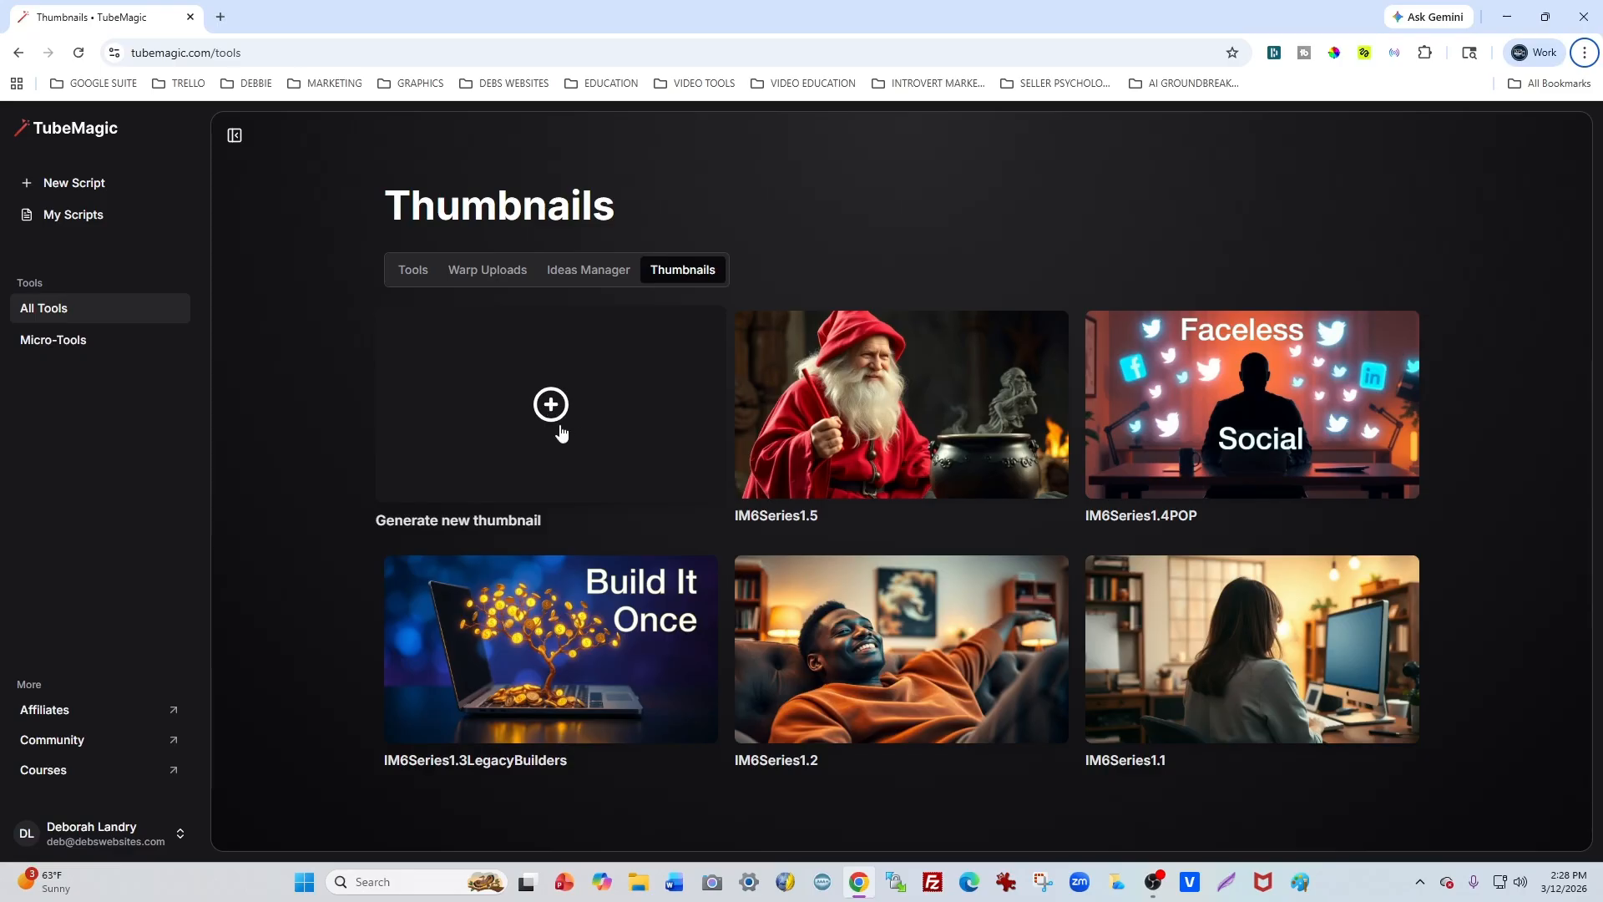
left_click(550, 406)
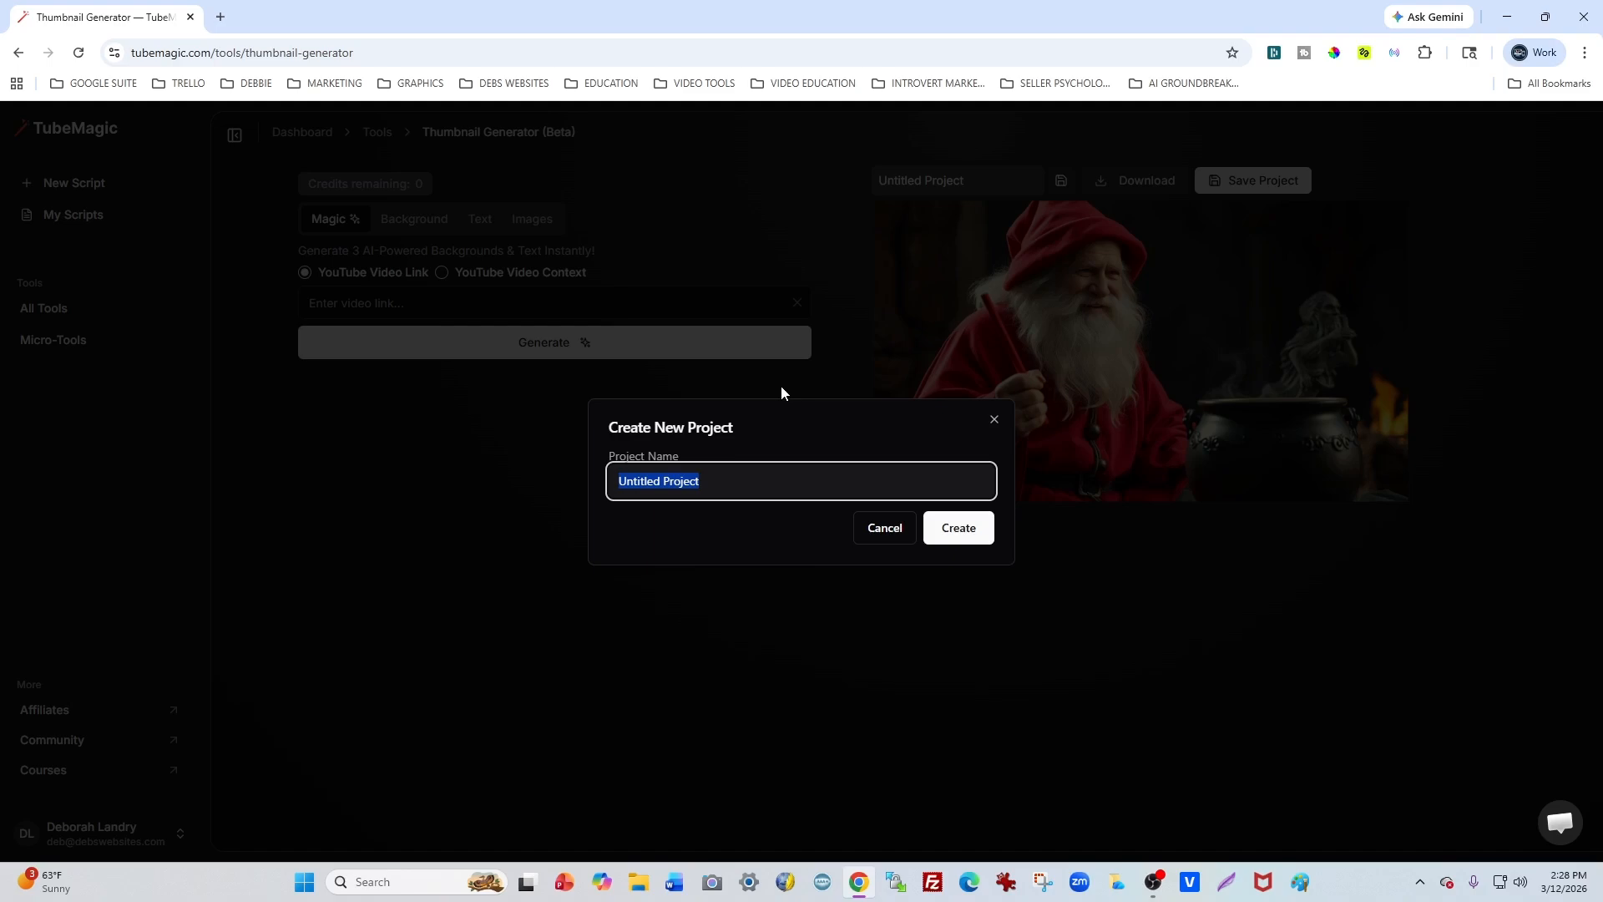
type("CapcutC")
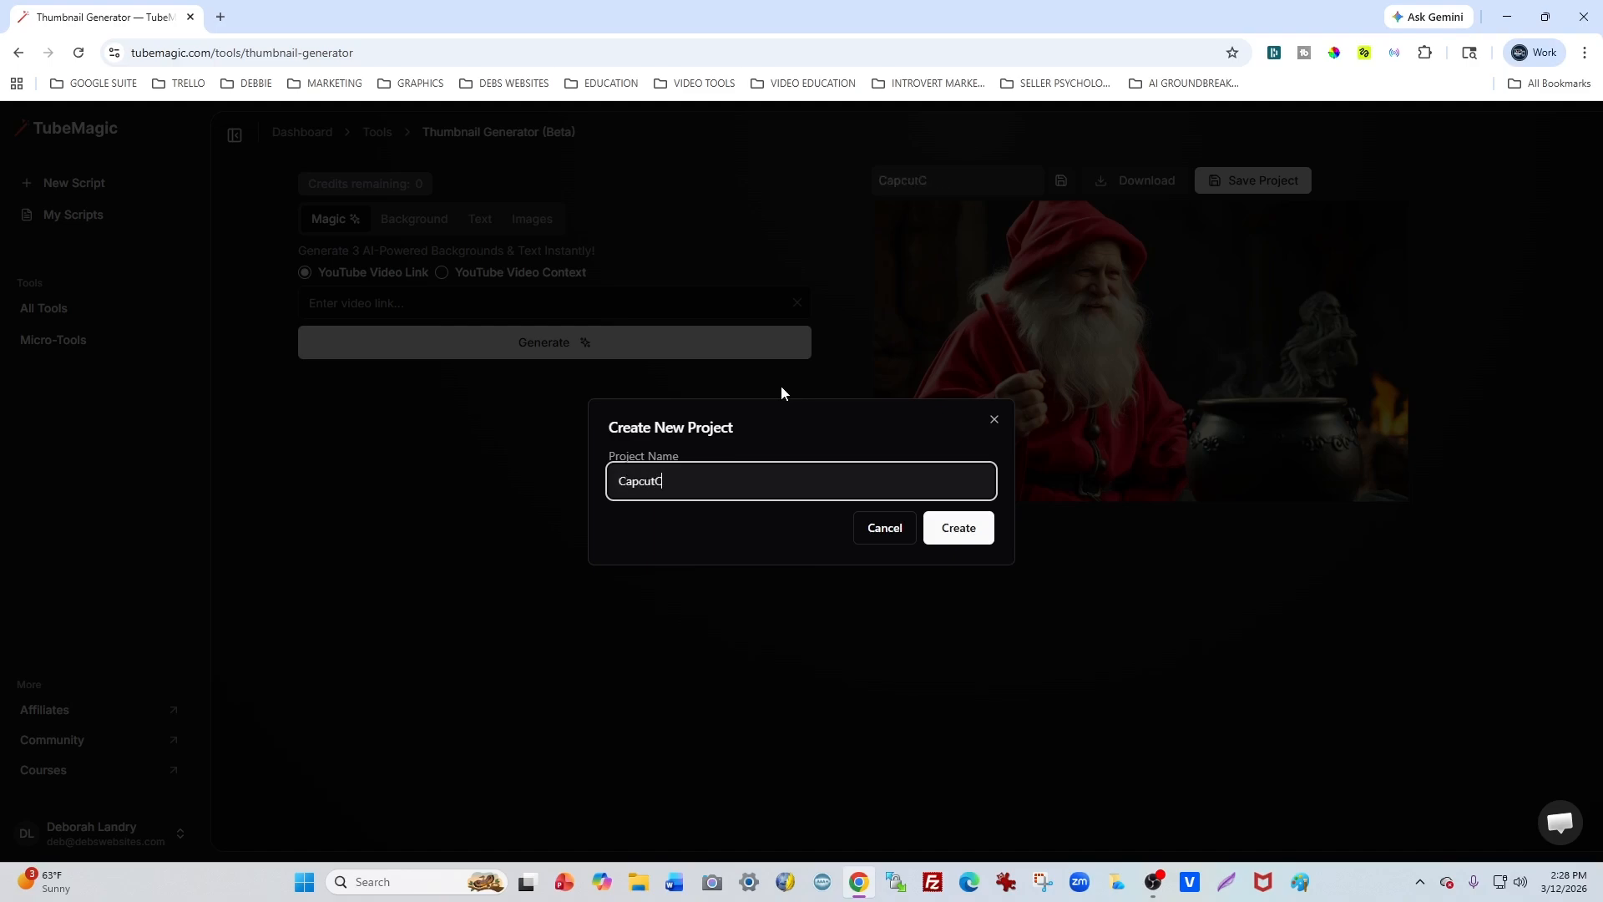
key("BackSpace")
type("Sample")
left_click(960, 531)
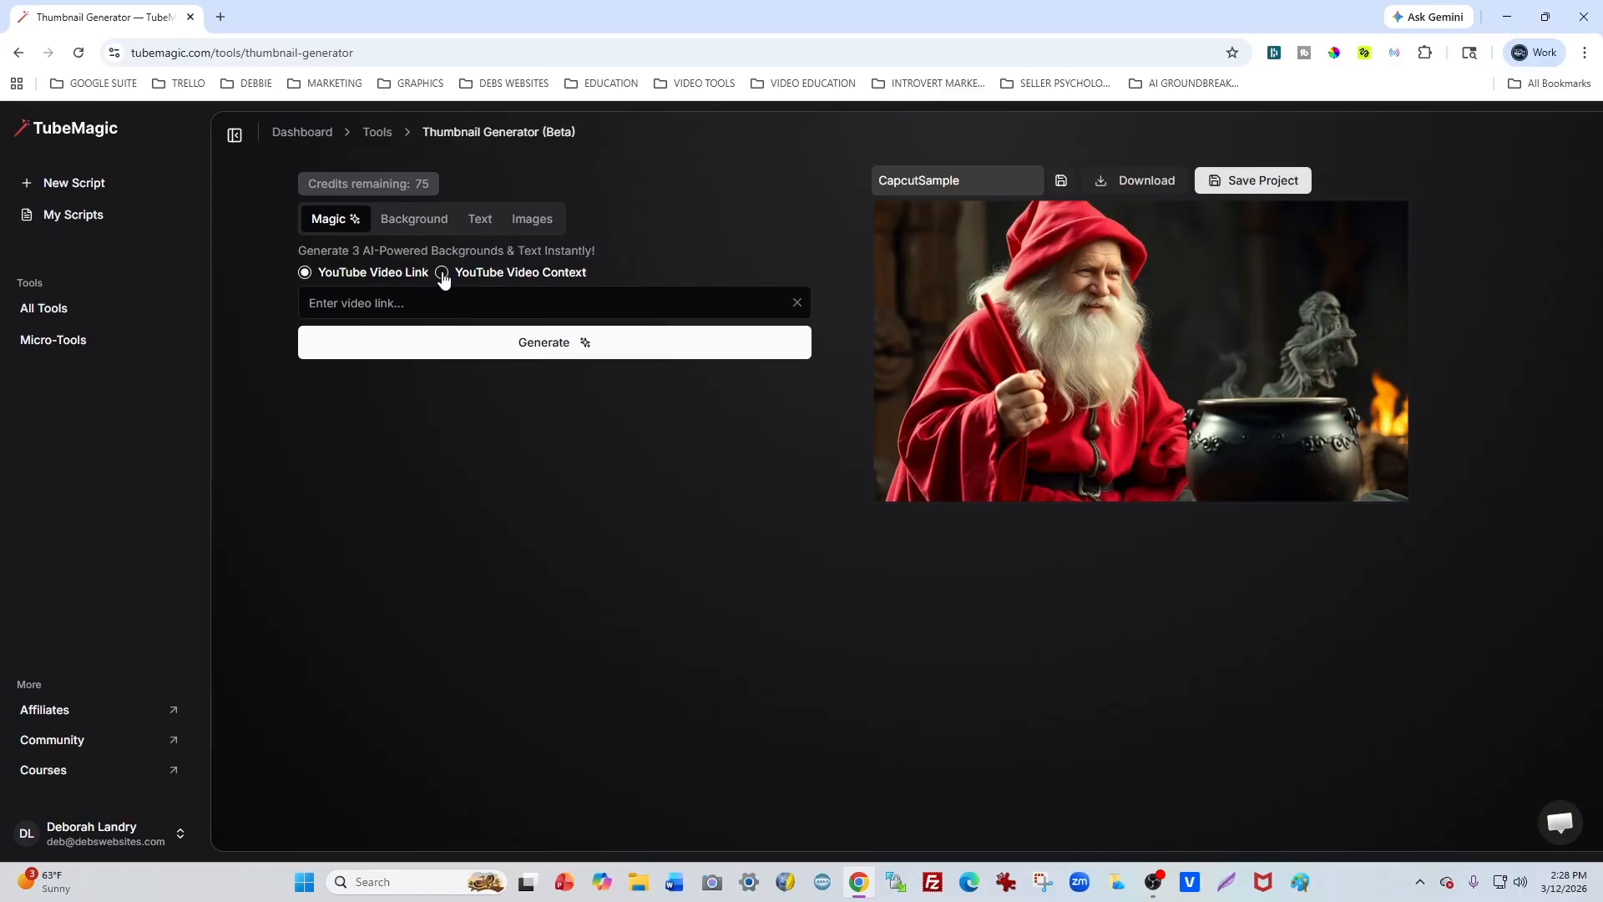
- Add a text layer with the default wording to the thumbnail
left_click(480, 220)
left_click(526, 265)
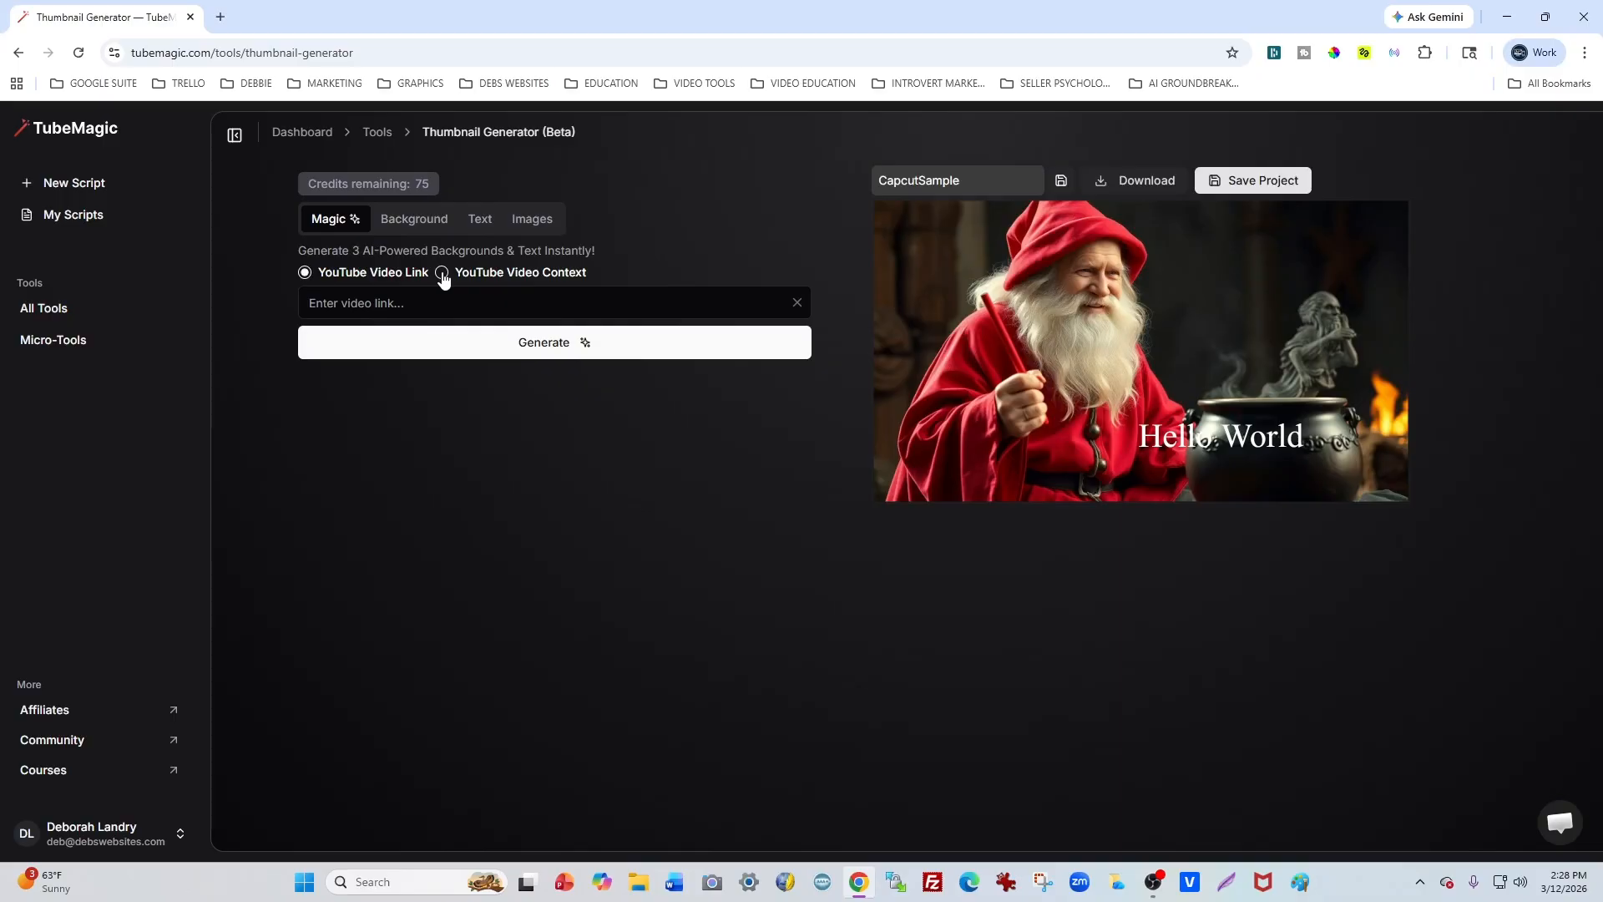
- Generate thumbnail options from video context "Give me a thumbnail for a capcut editing video. Show me a man at a computer editing a video and smiling."
left_click(442, 273)
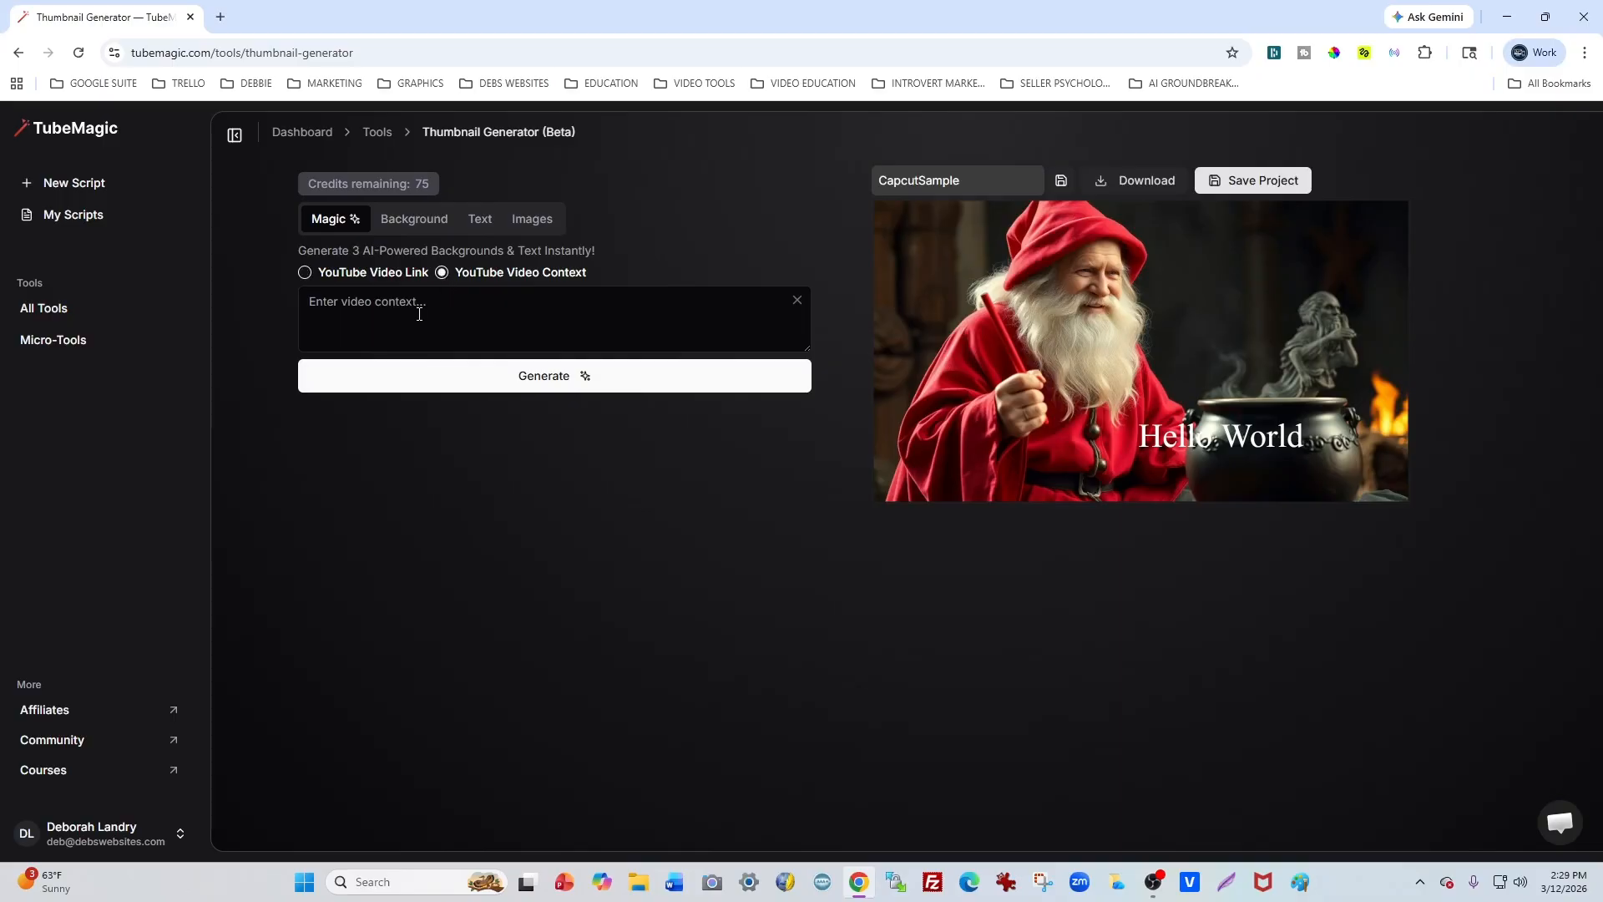
left_click(419, 315)
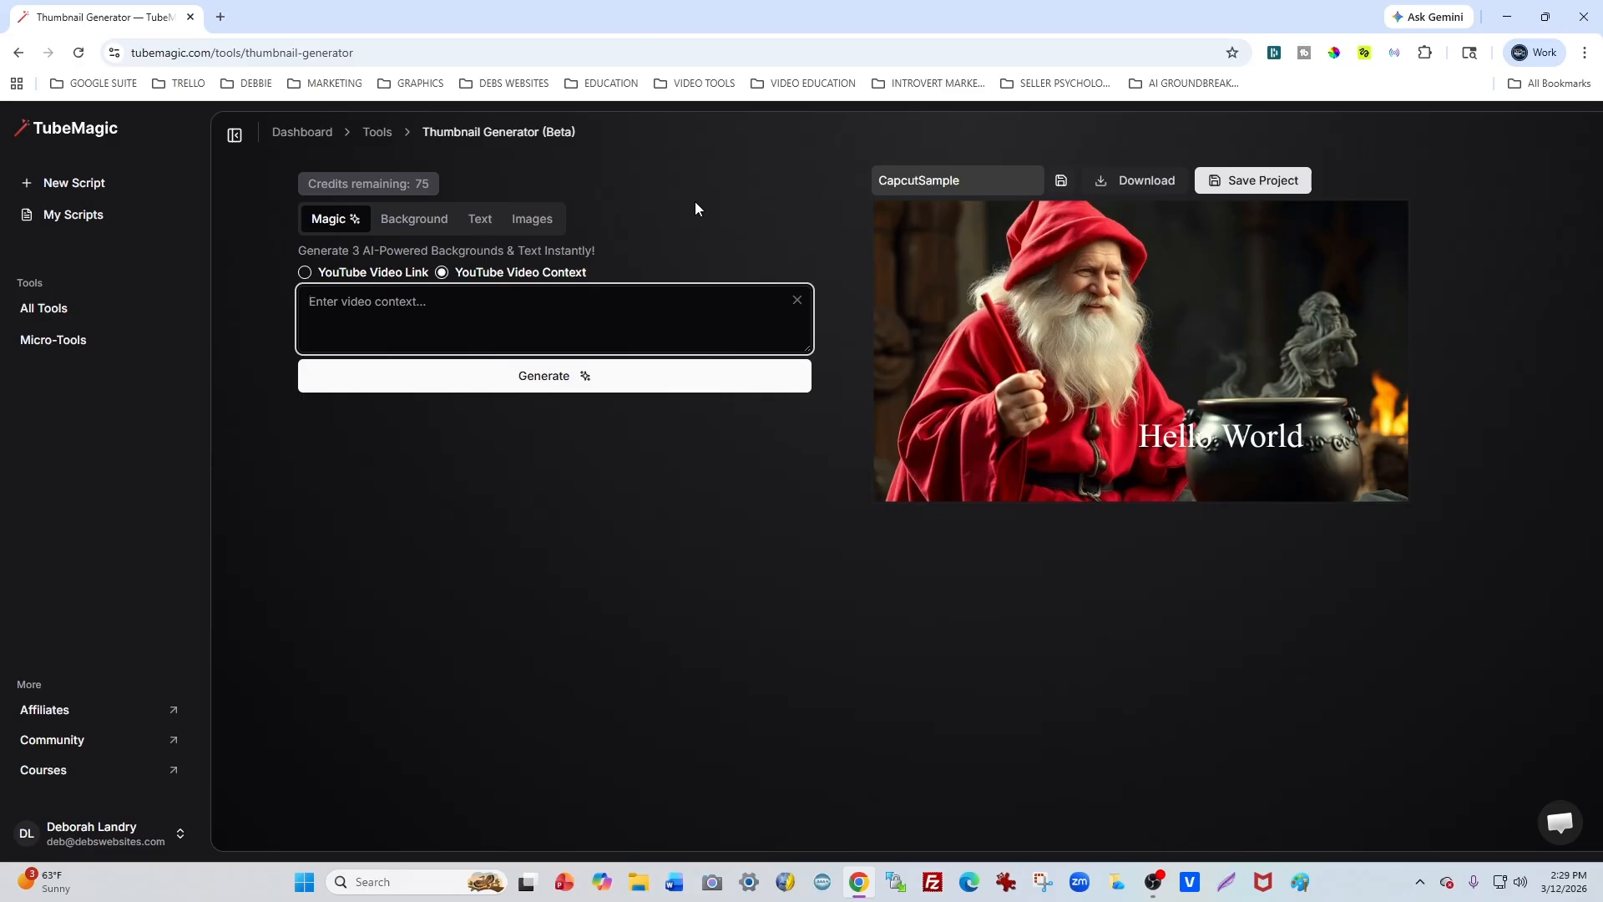
type("Give me a thumbnail for a capcut editing")
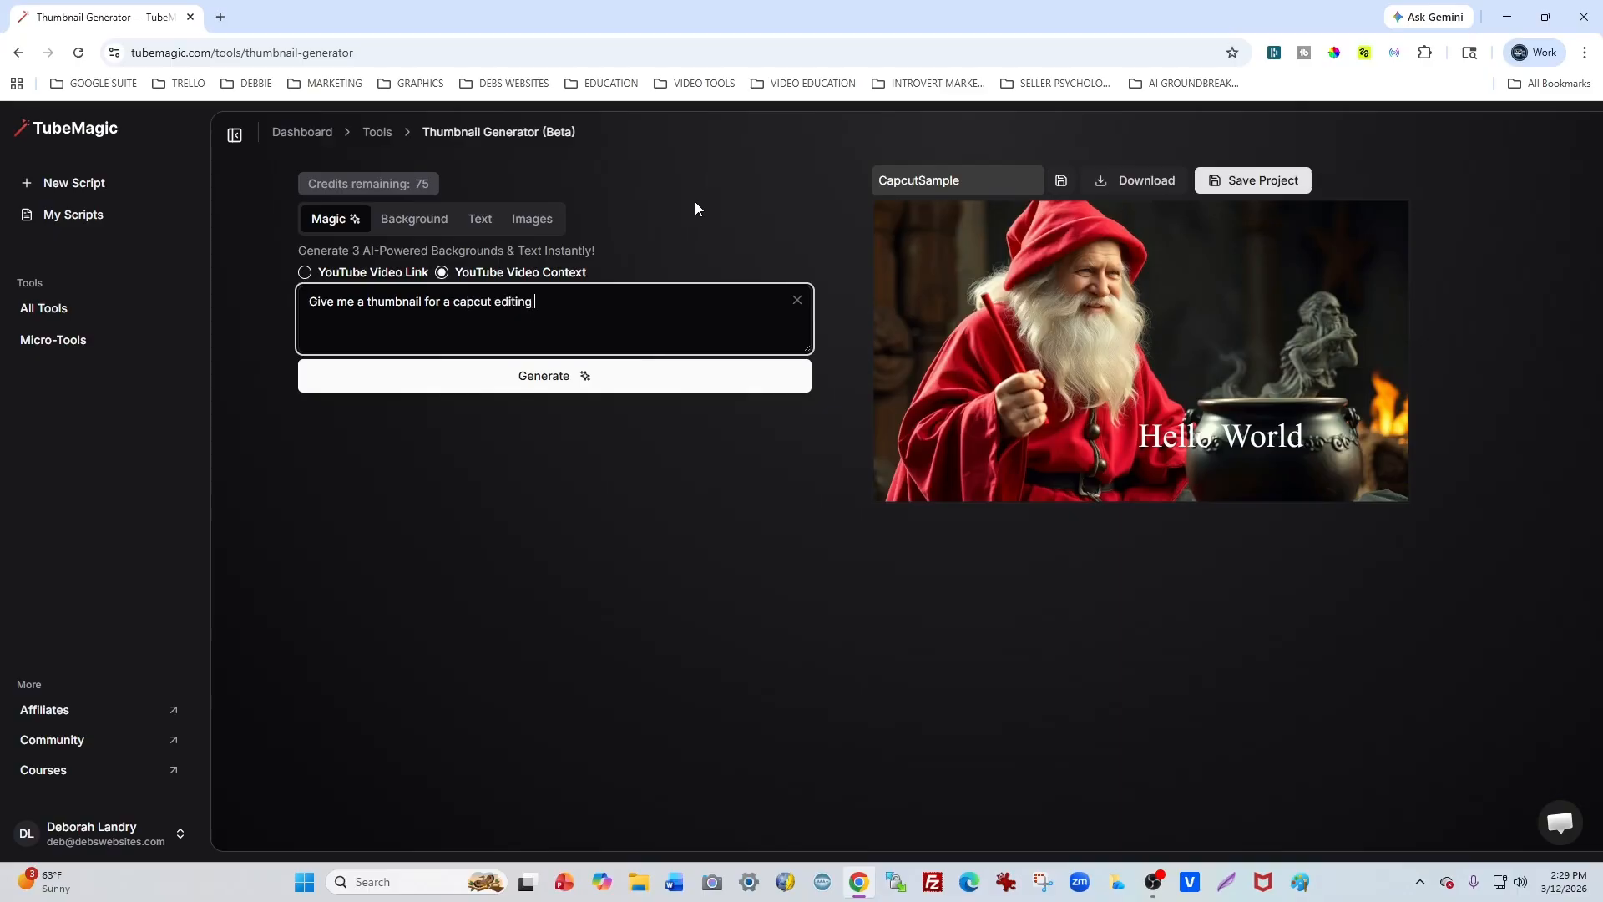
type(" video. Show me a man at a computer")
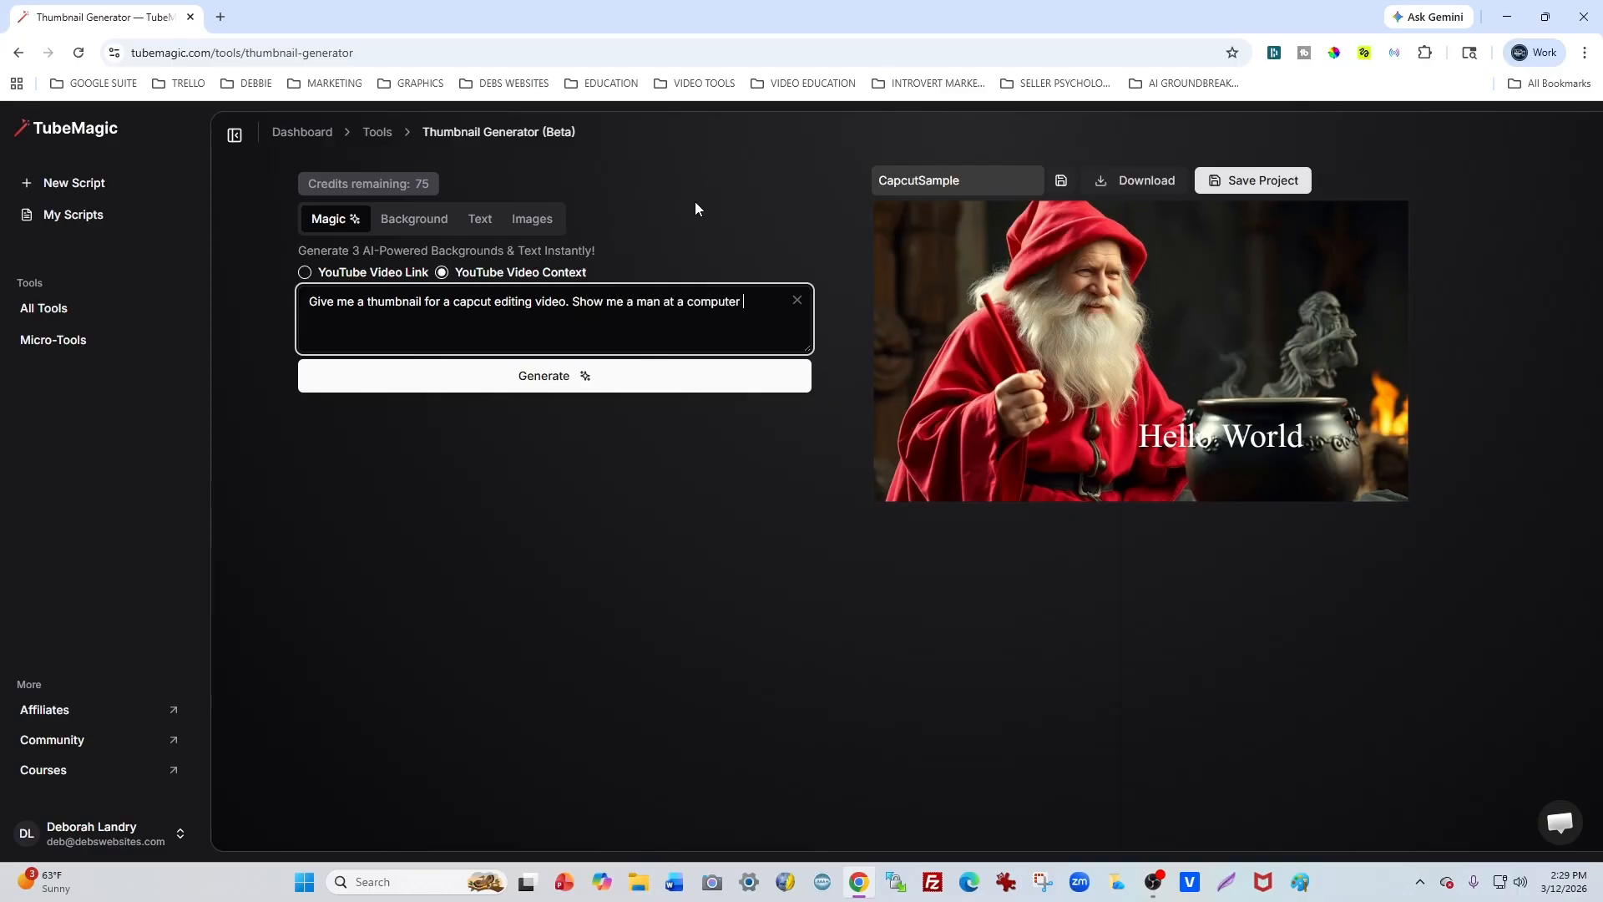
type(" editing a video and smiling.")
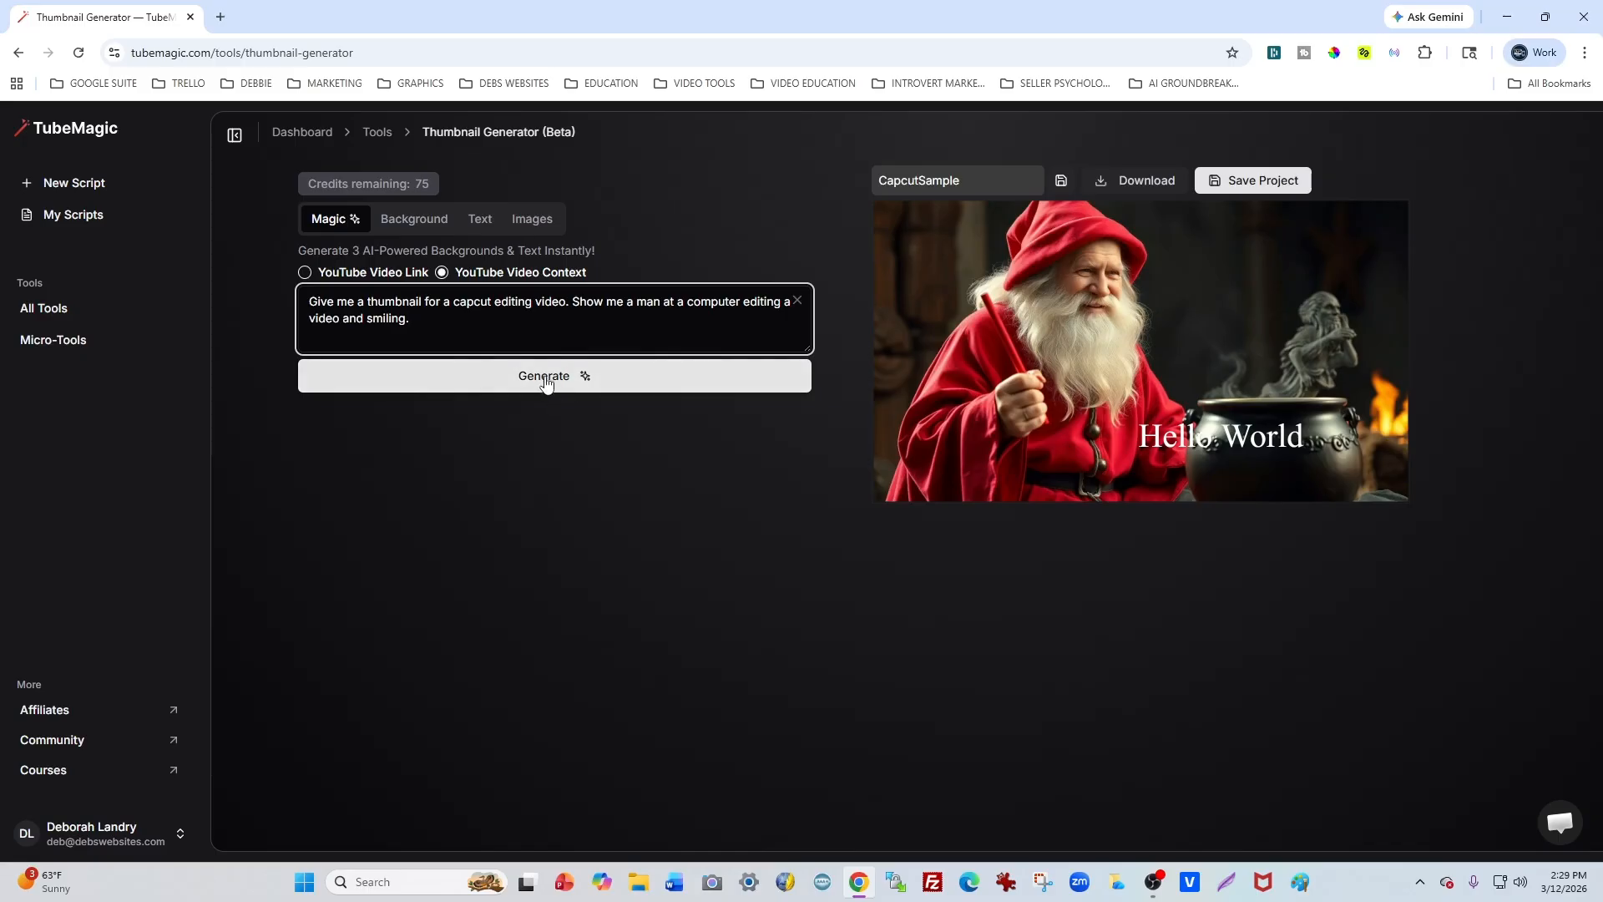
left_click(545, 384)
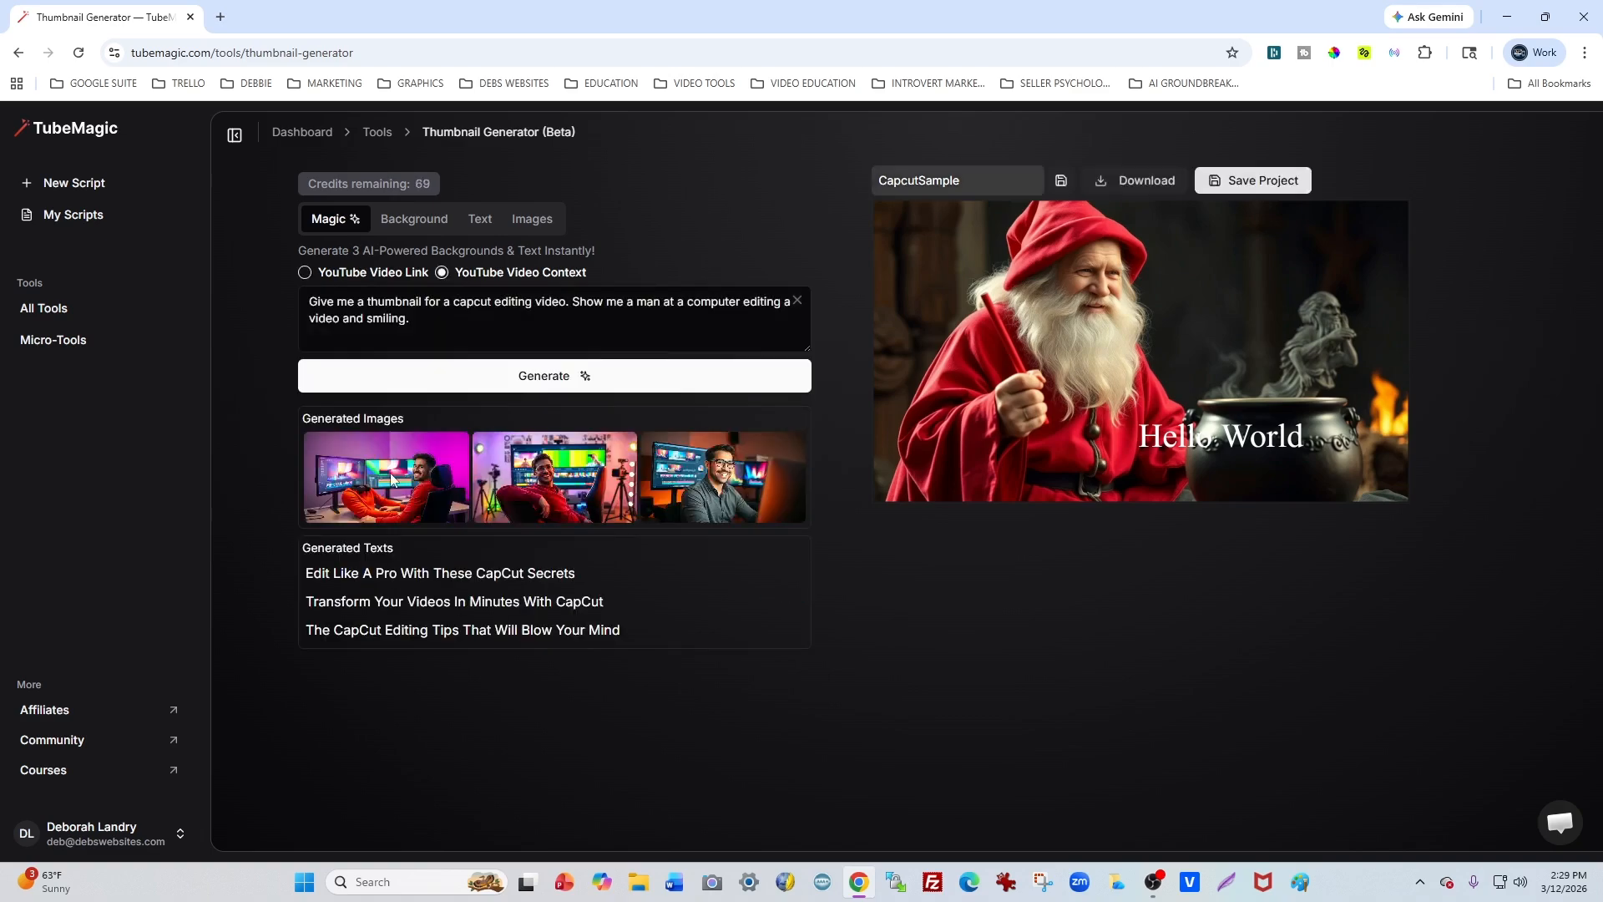
- Preview the generated images and use the middle one, with the man in the red chair between cameras, as the background
left_click(364, 485)
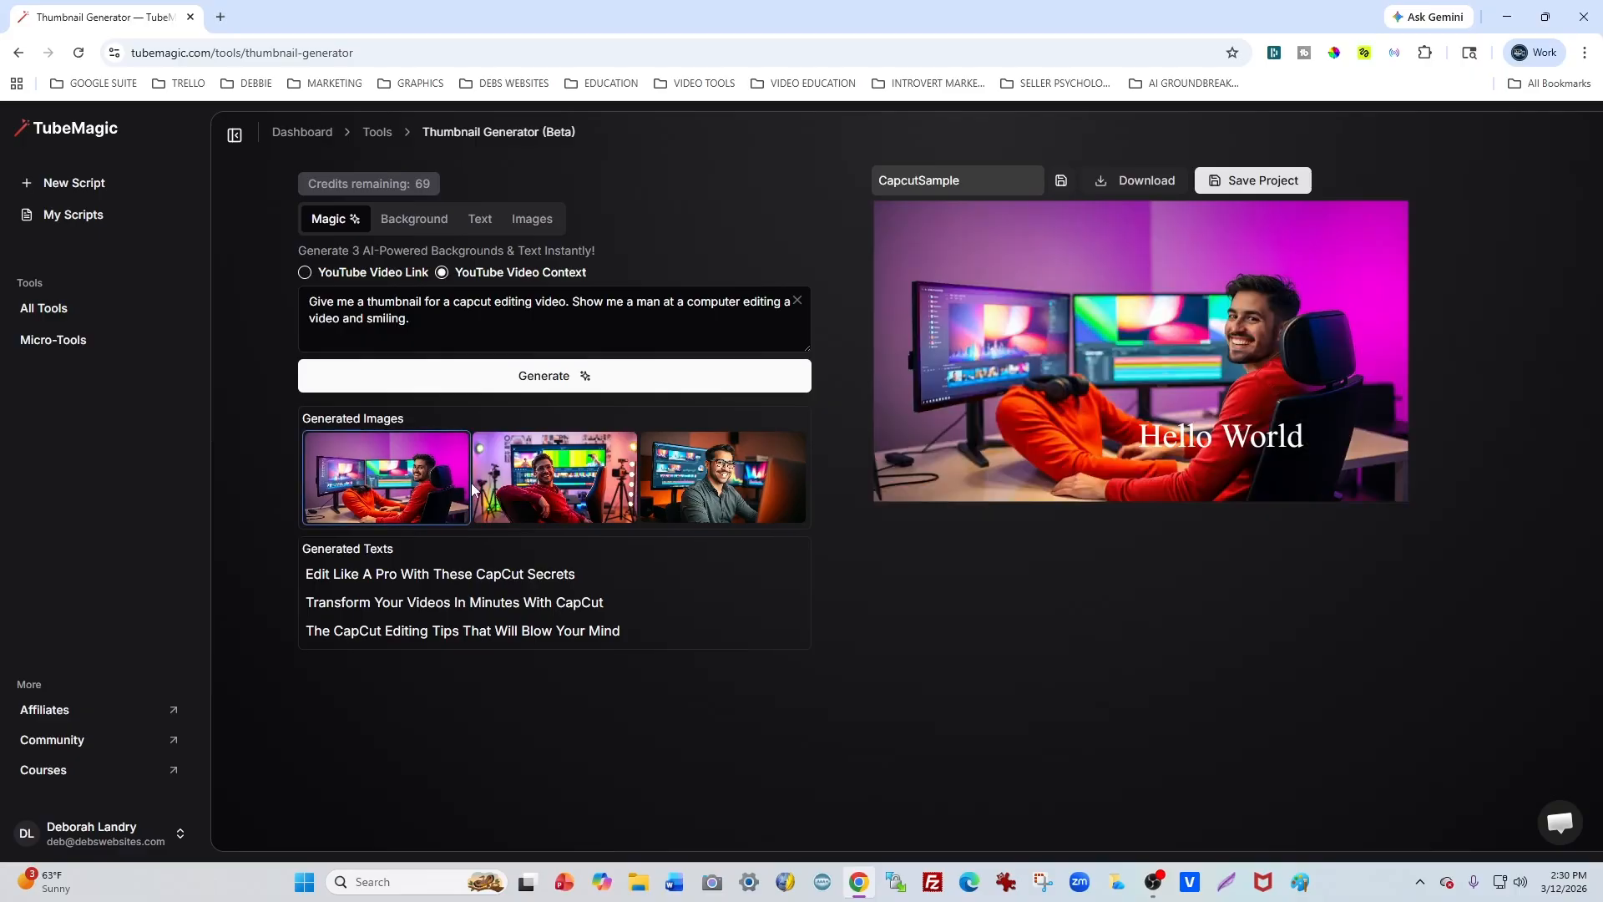
left_click(748, 492)
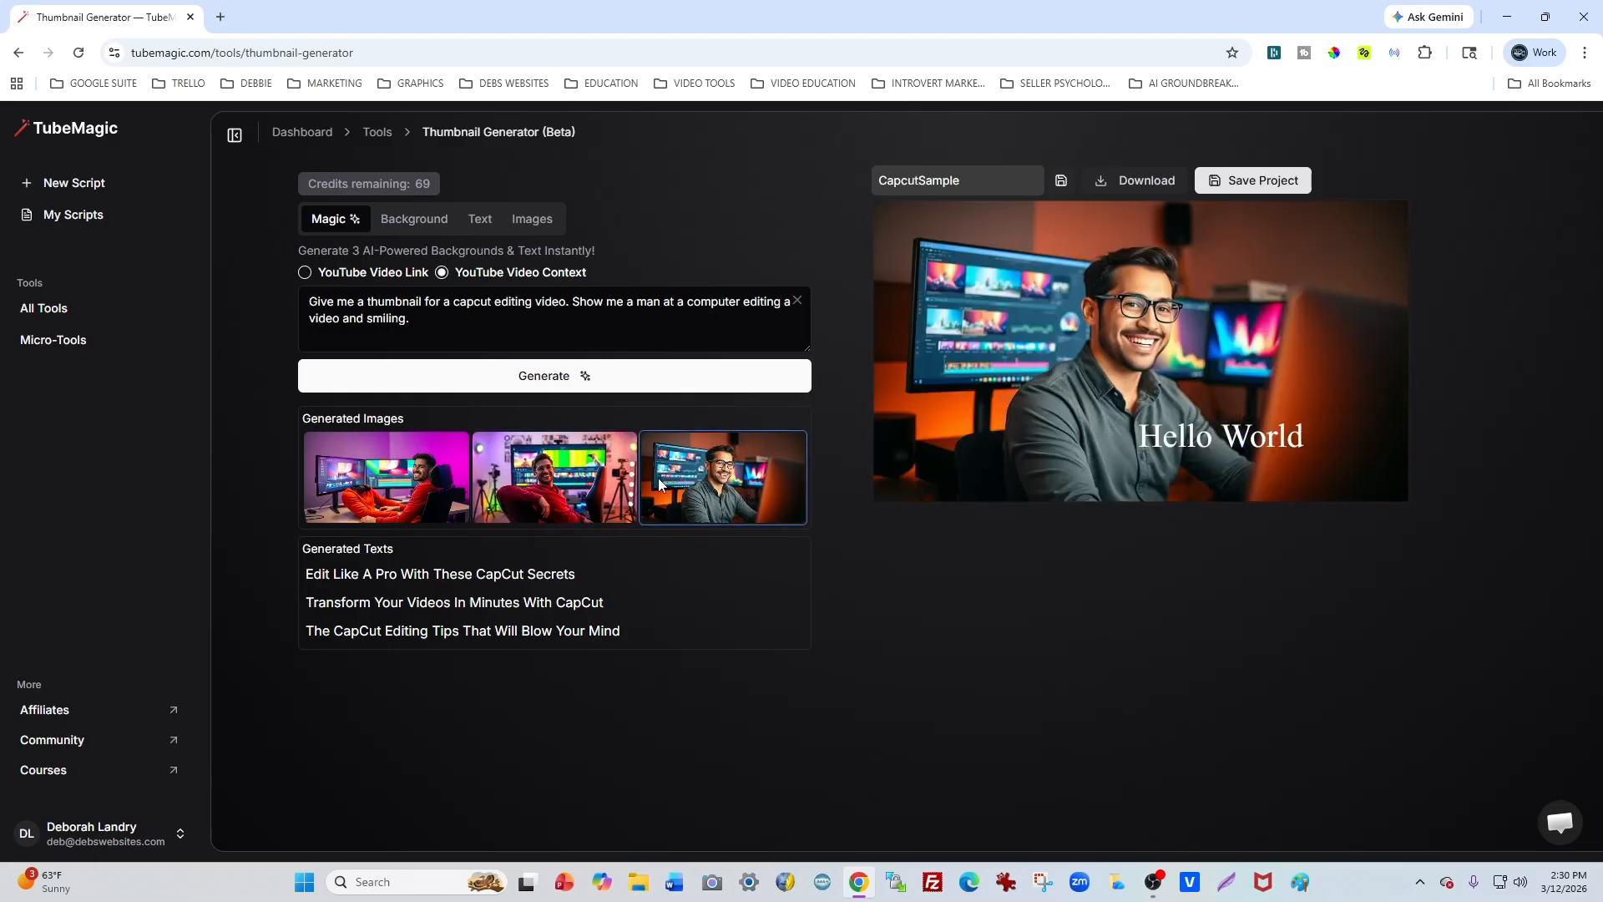
left_click(586, 489)
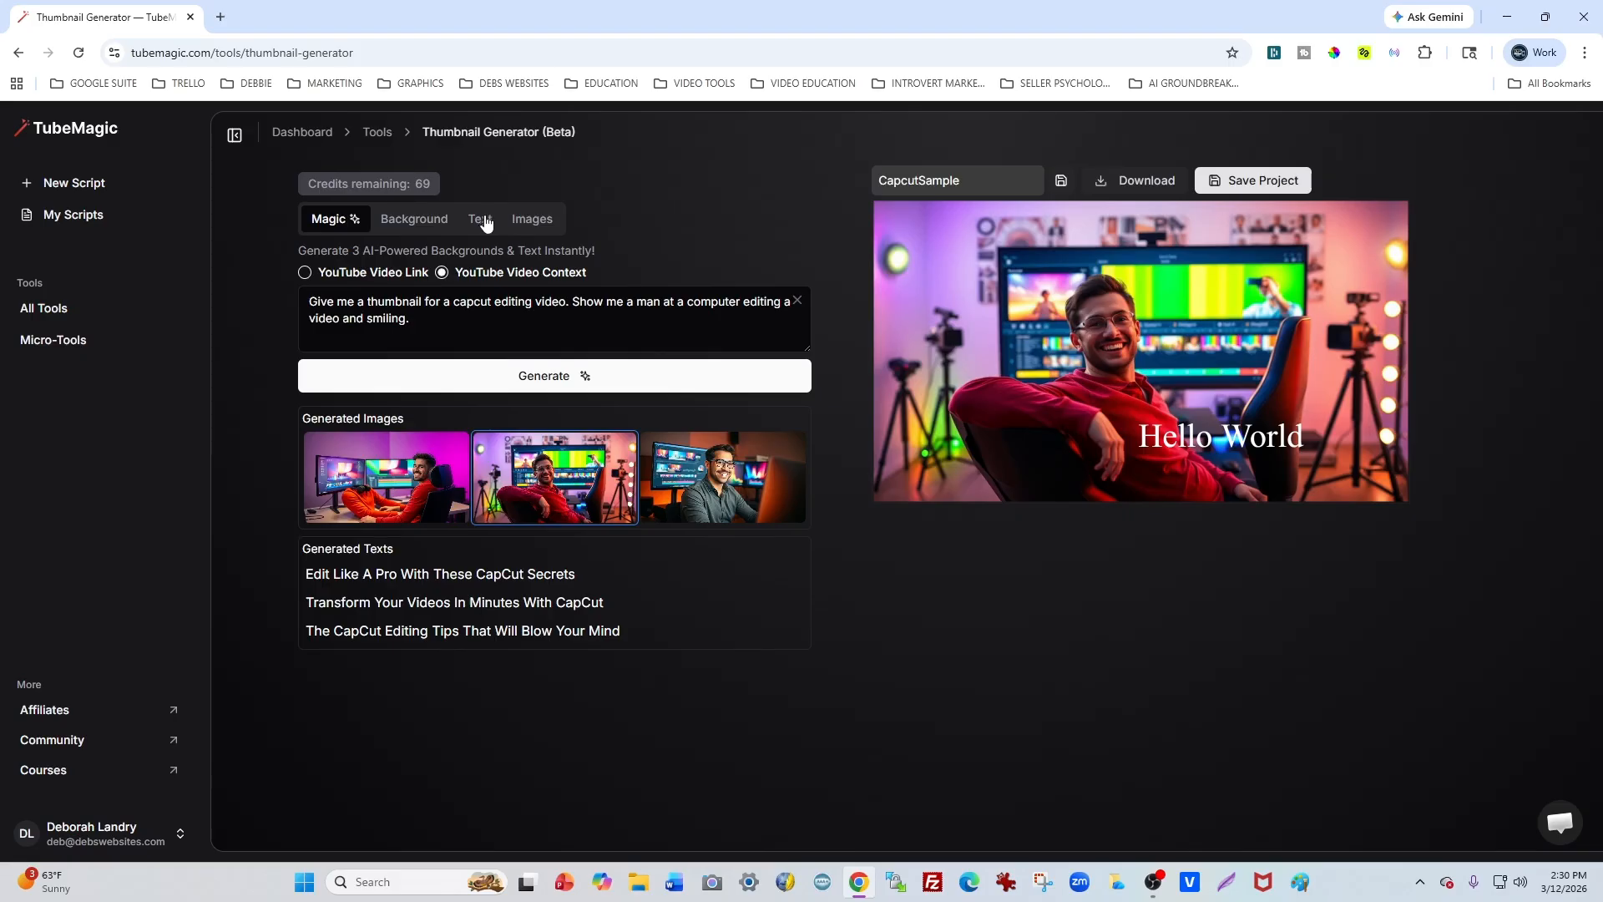
- Replace the "Hello World" text with "CapCut Editing" and move it left to the lower middle of the thumbnail
left_click(483, 221)
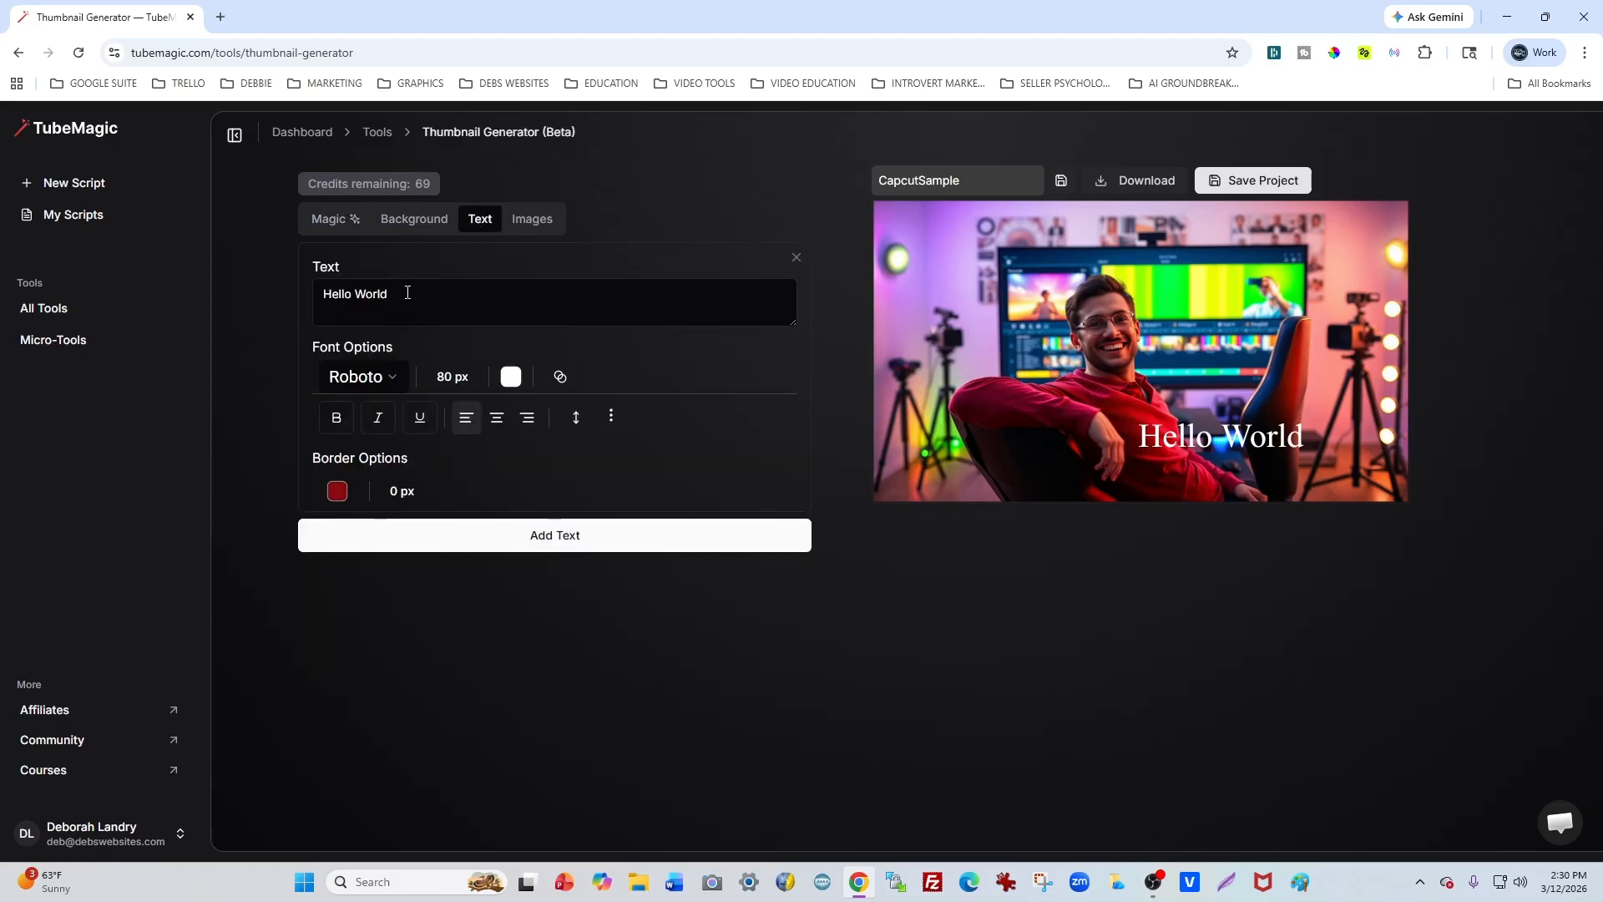
left_click(406, 292)
left_click_drag(407, 292, 233, 298)
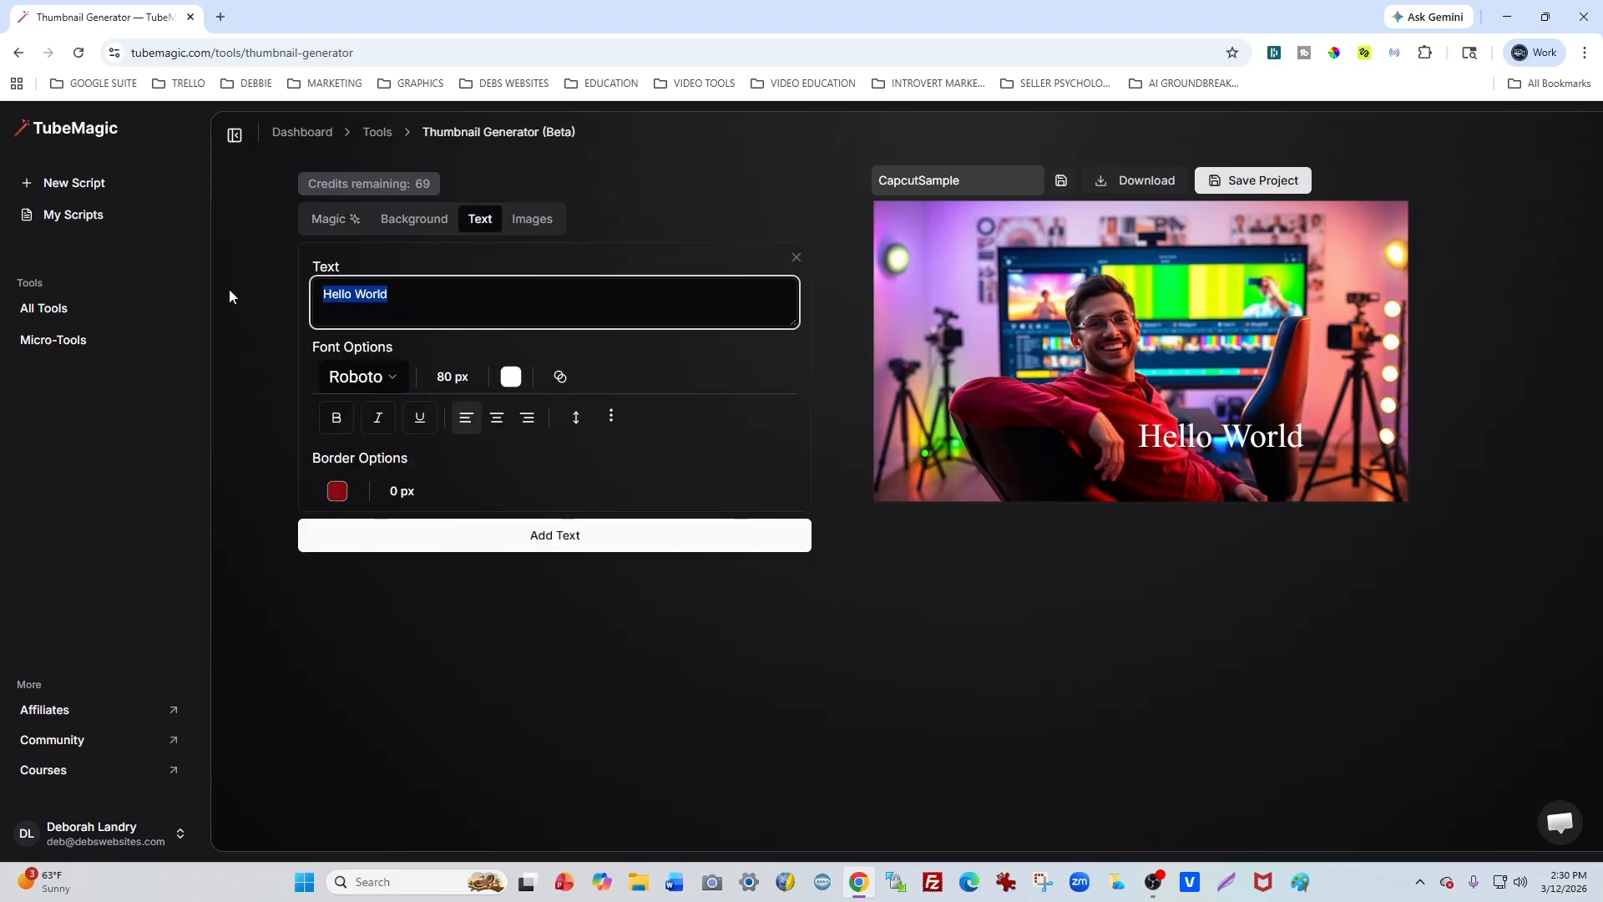
type("CapCut Editing")
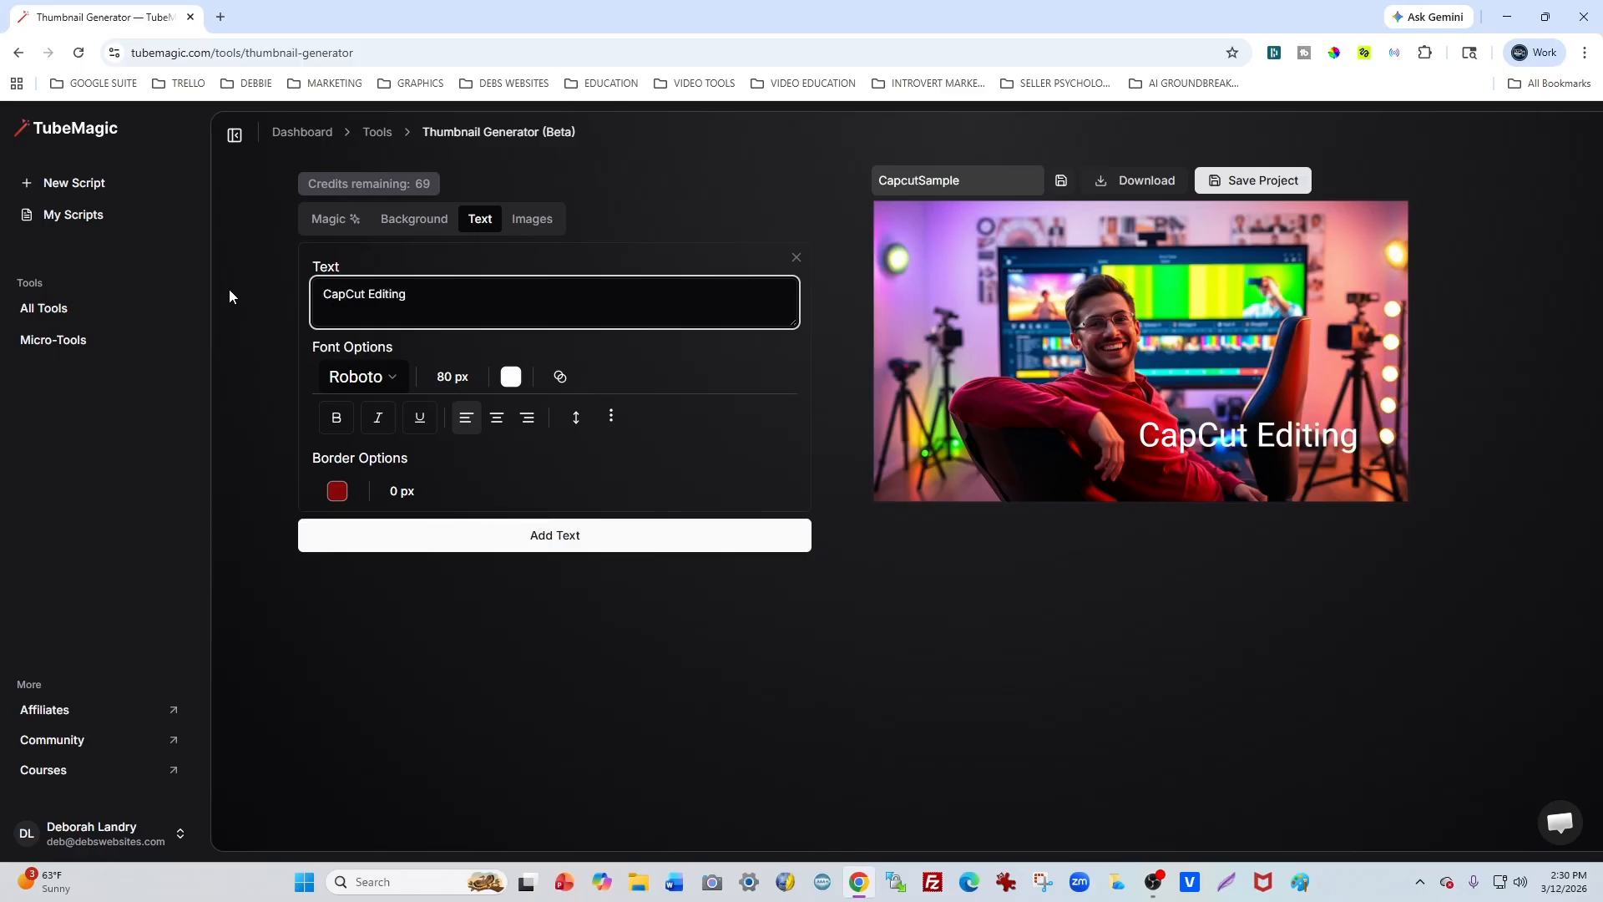
left_click(1169, 442)
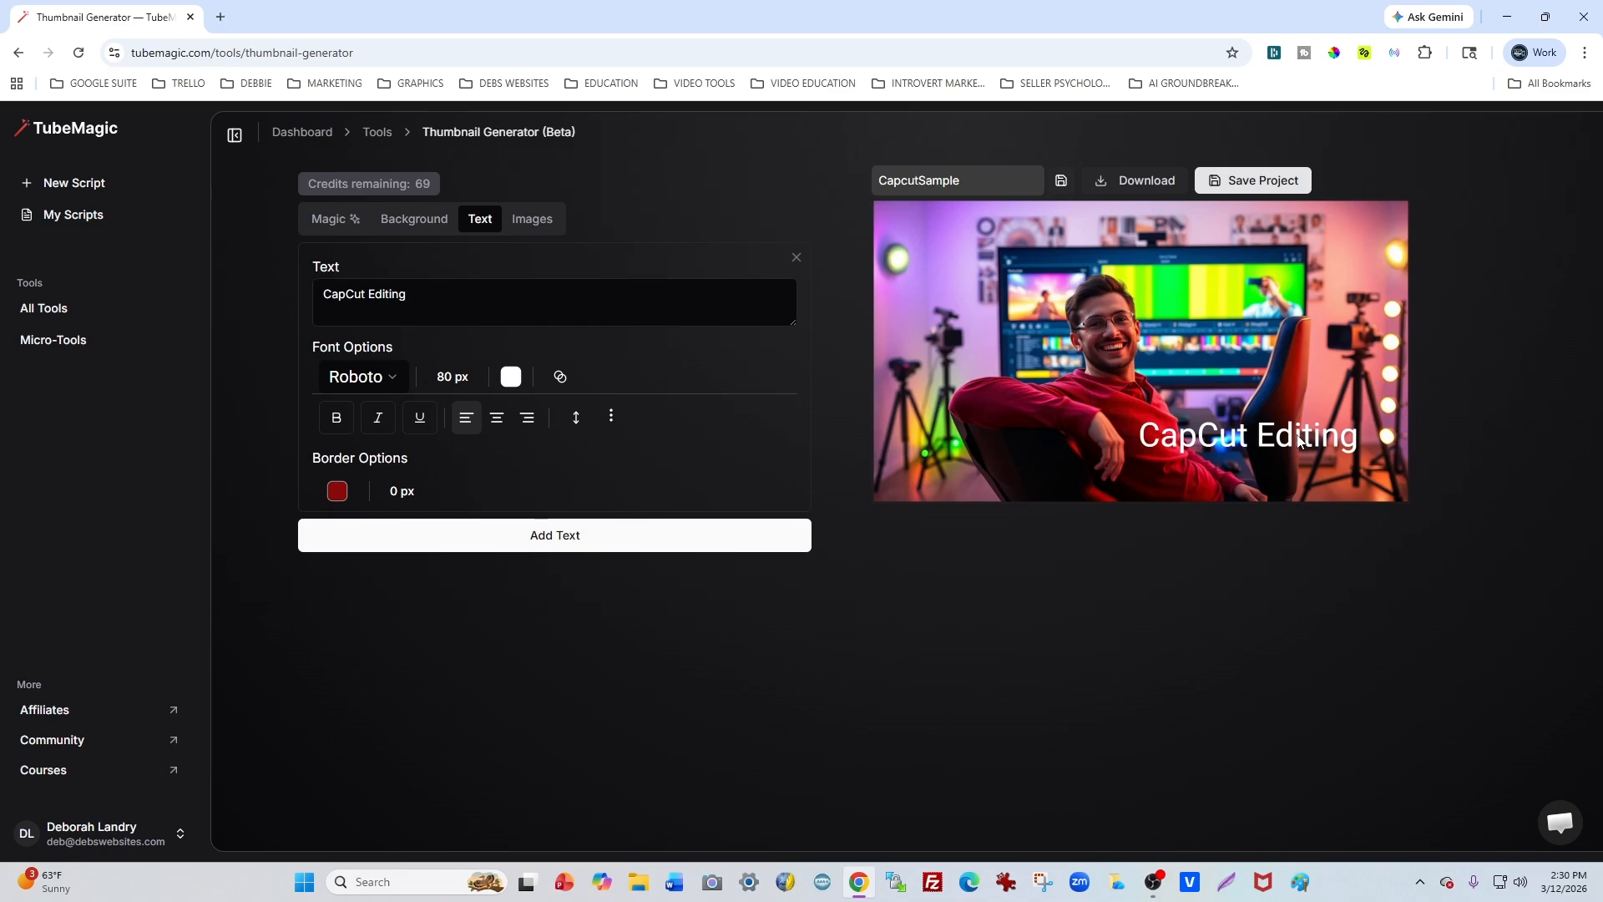
left_click_drag(1299, 443, 1139, 445)
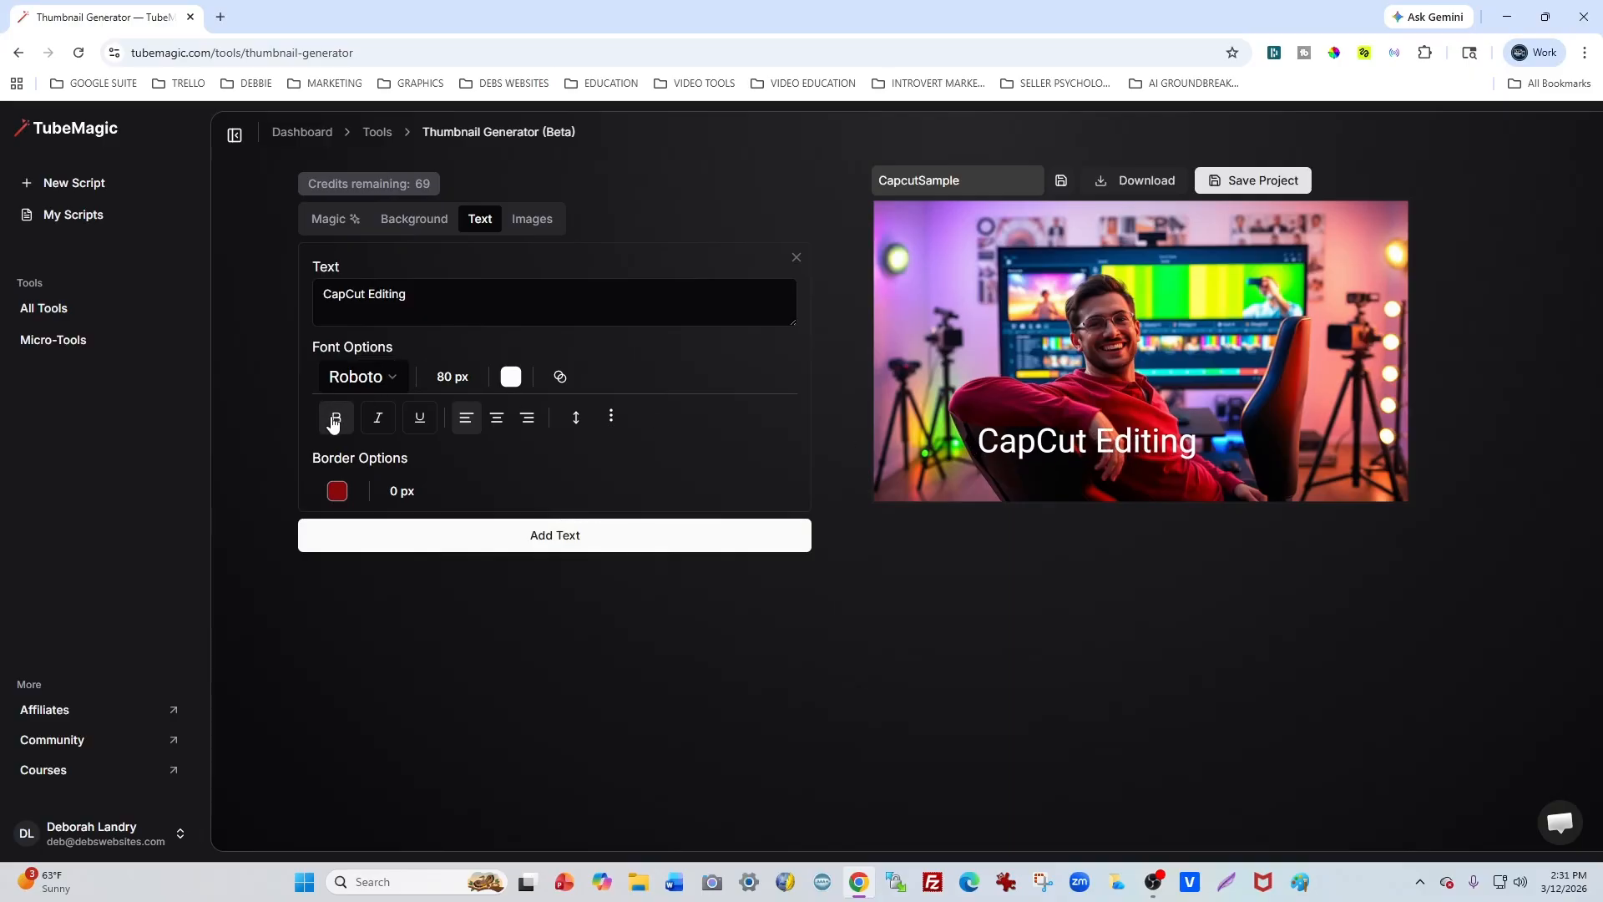
- Make the "CapCut Editing" text bold, try the Komika Axis font, and return the text to Roboto
left_click(339, 424)
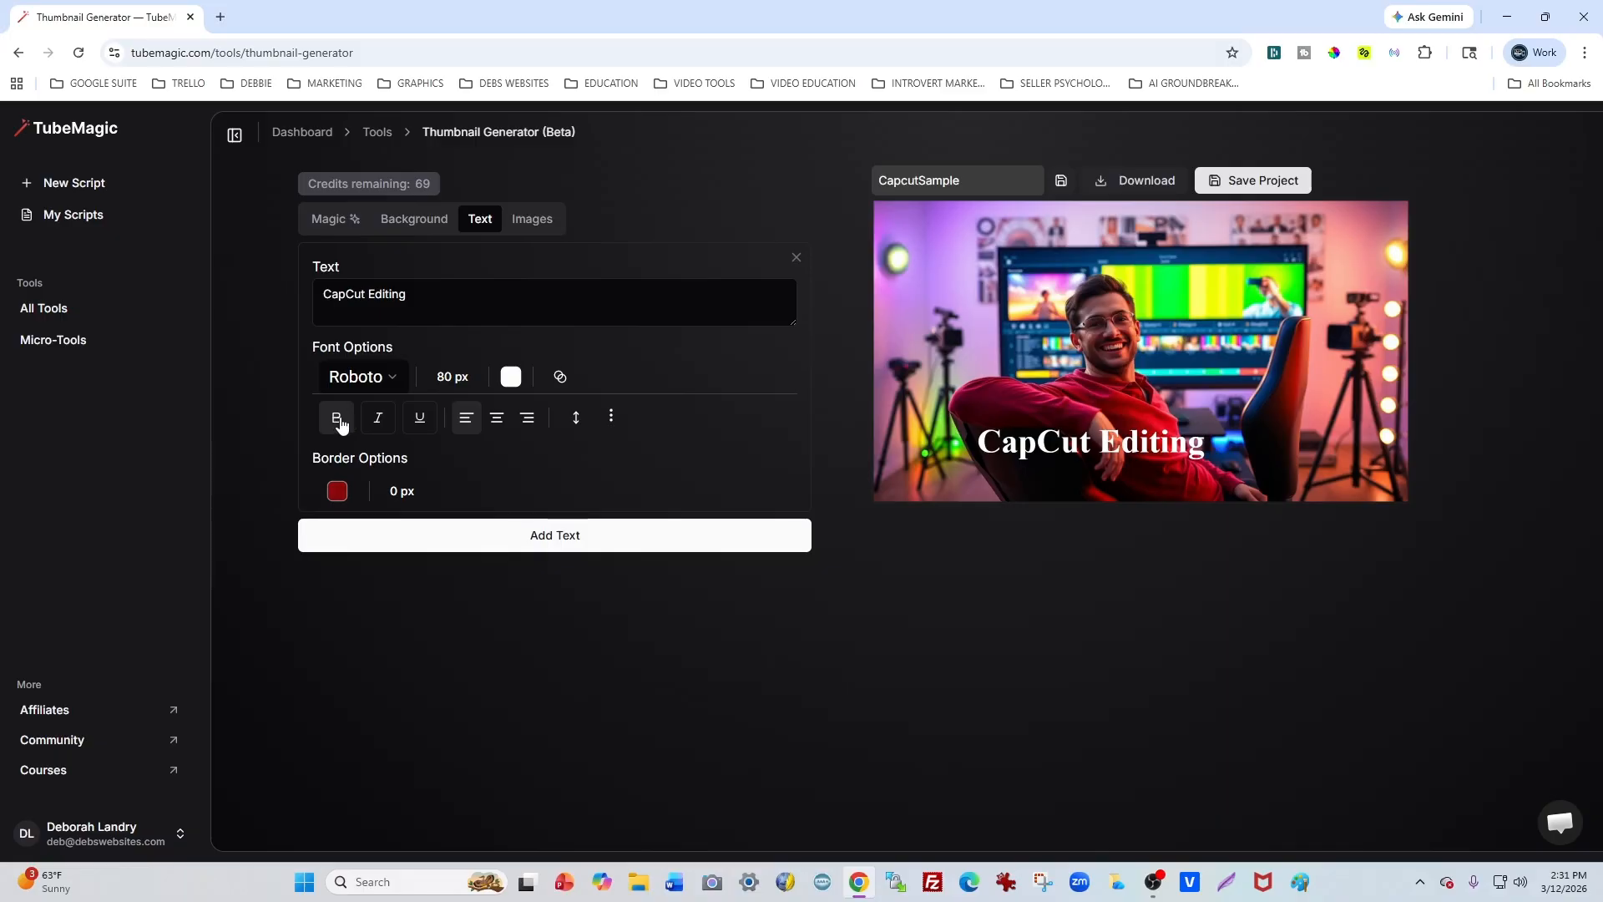
left_click(361, 376)
left_click(387, 443)
left_click(384, 380)
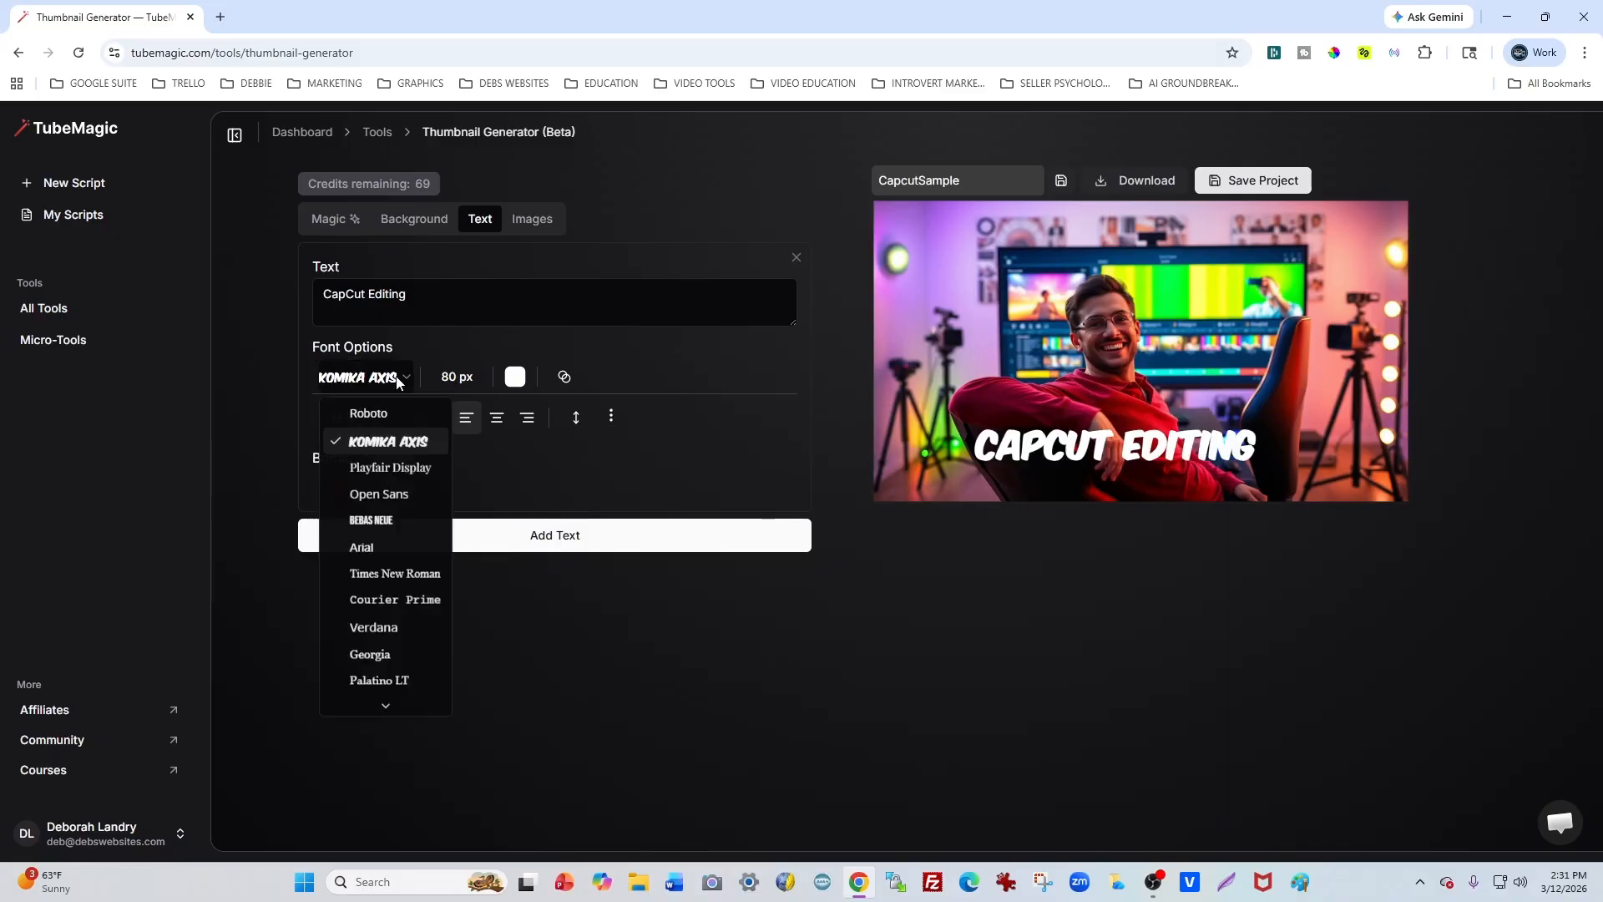
left_click(382, 417)
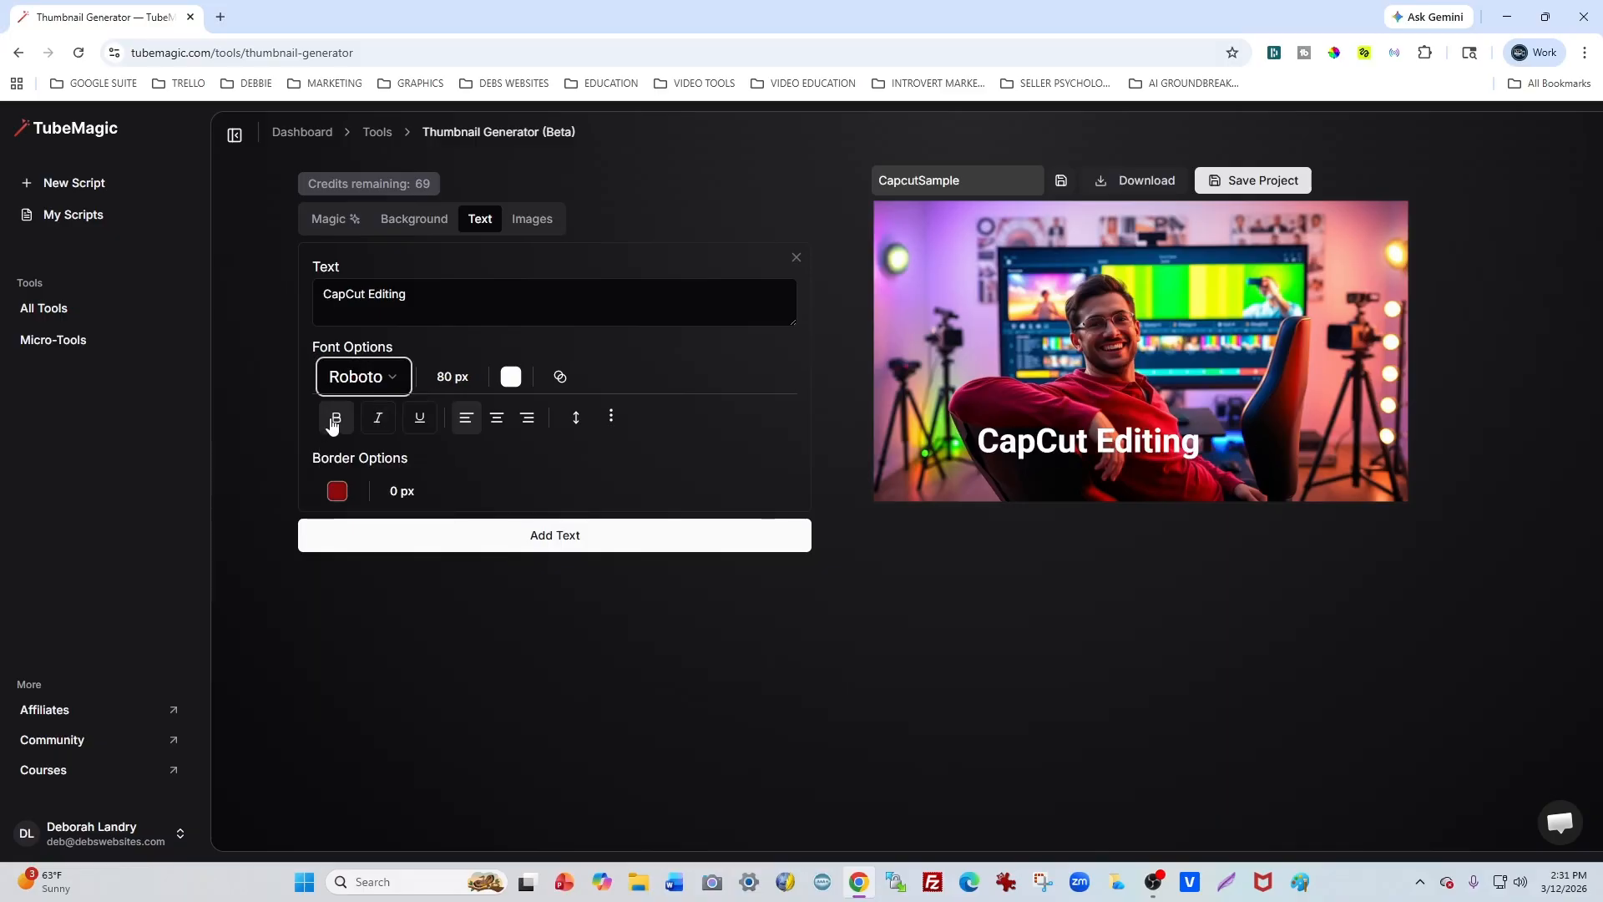
left_click(334, 424)
left_click(334, 424)
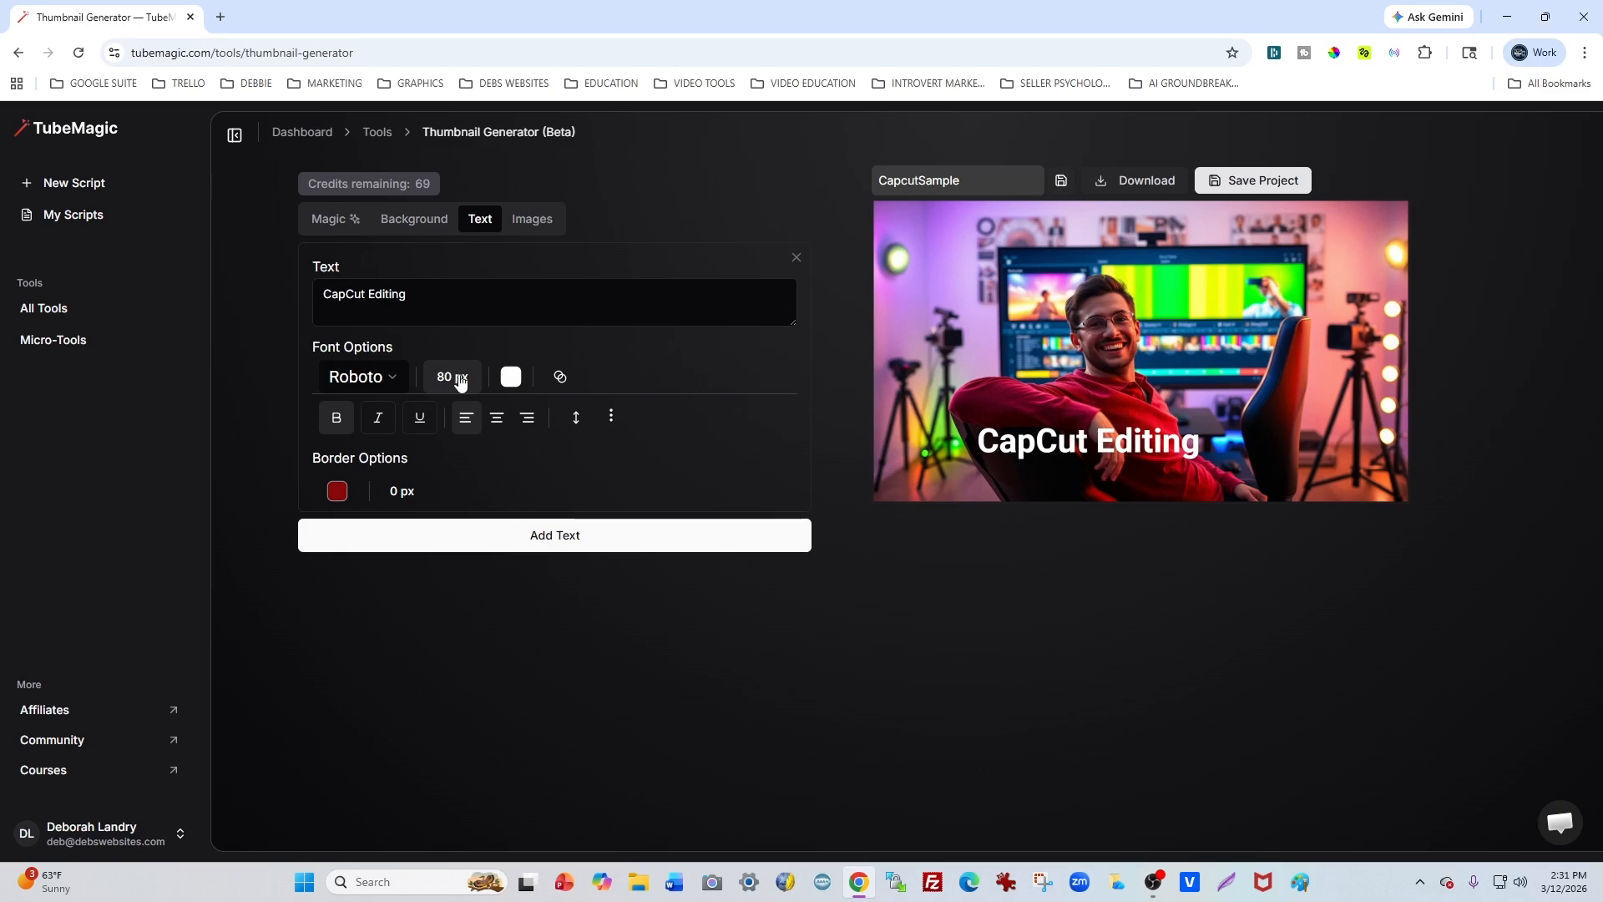
- Set the text's font size to 156 px and reposition it so it fits across the lower part of the thumbnail
left_click(465, 377)
left_click_drag(420, 429, 441, 426)
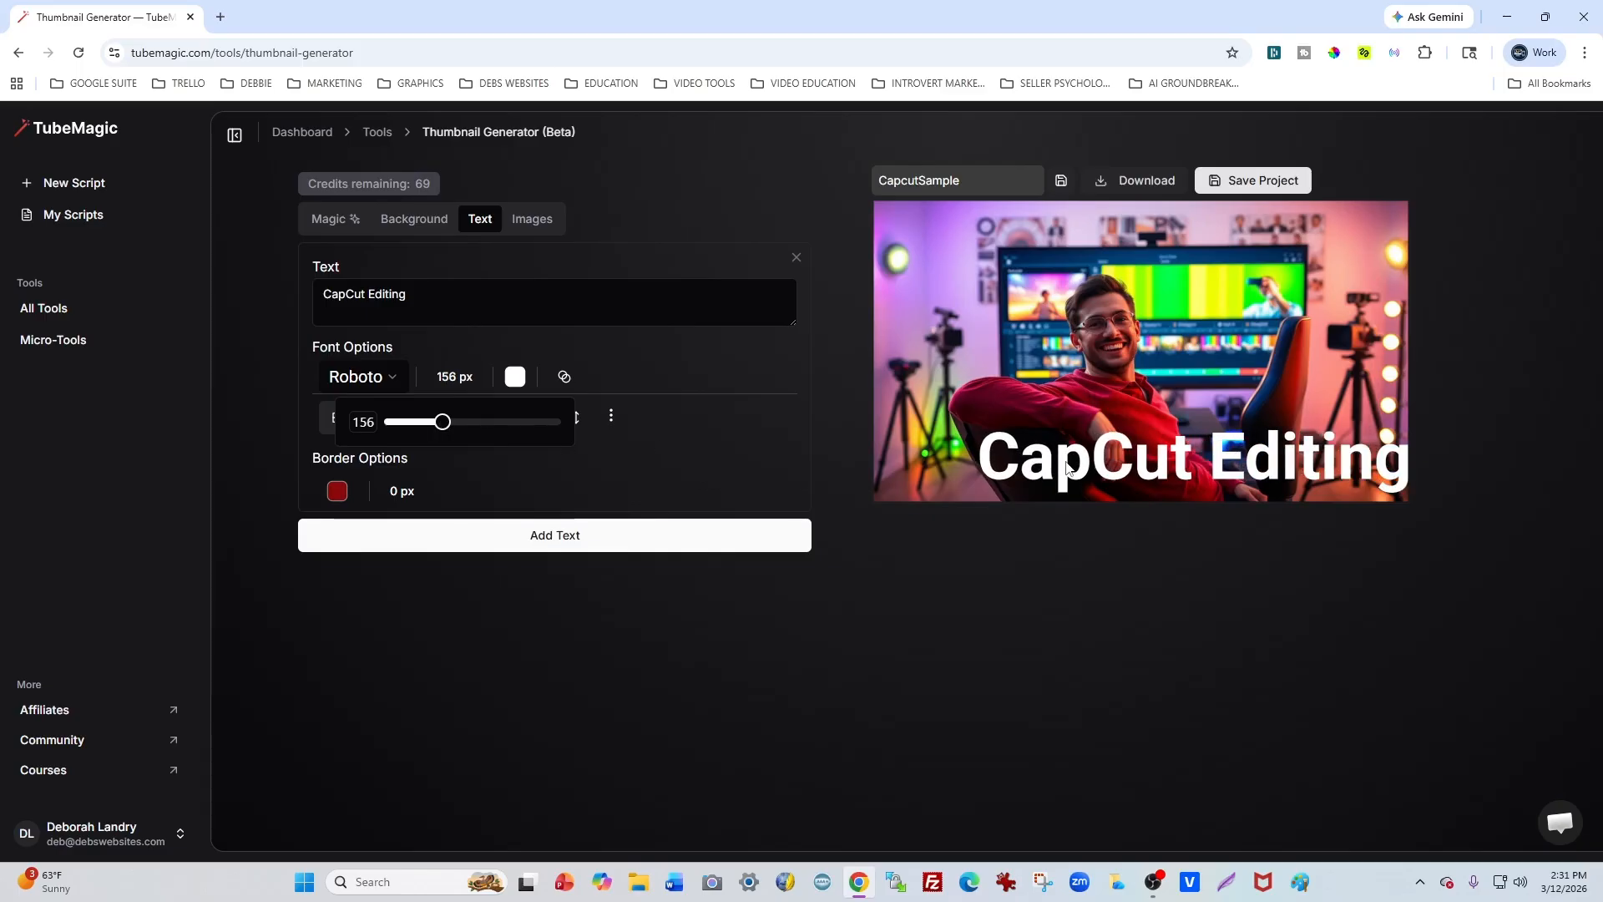
left_click_drag(1067, 467, 975, 431)
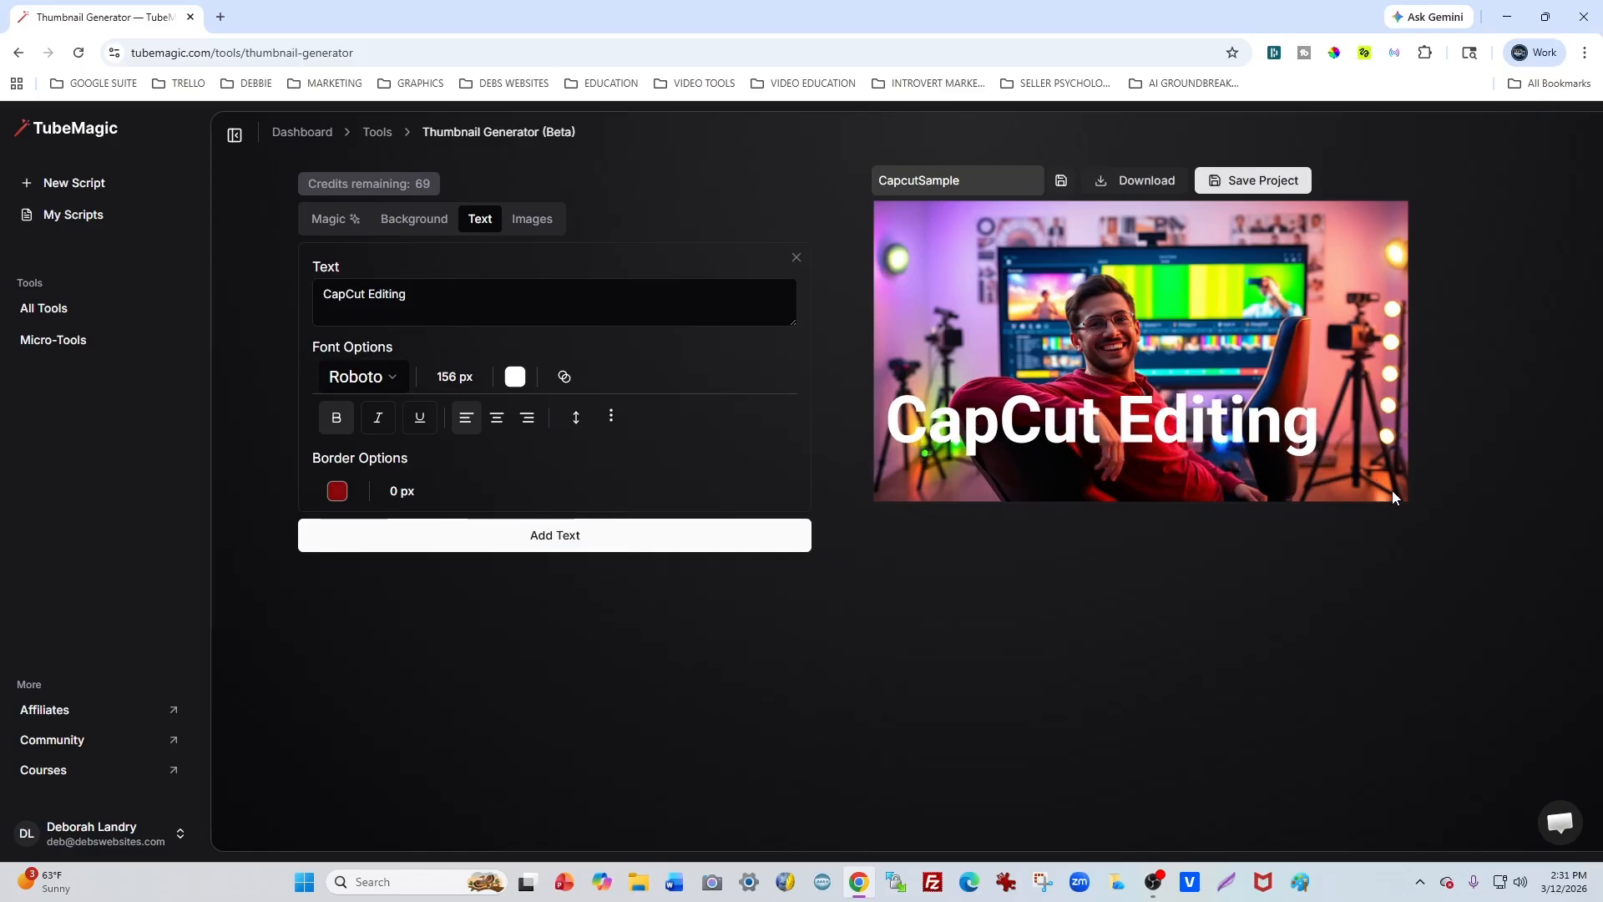
left_click_drag(1184, 433, 1191, 443)
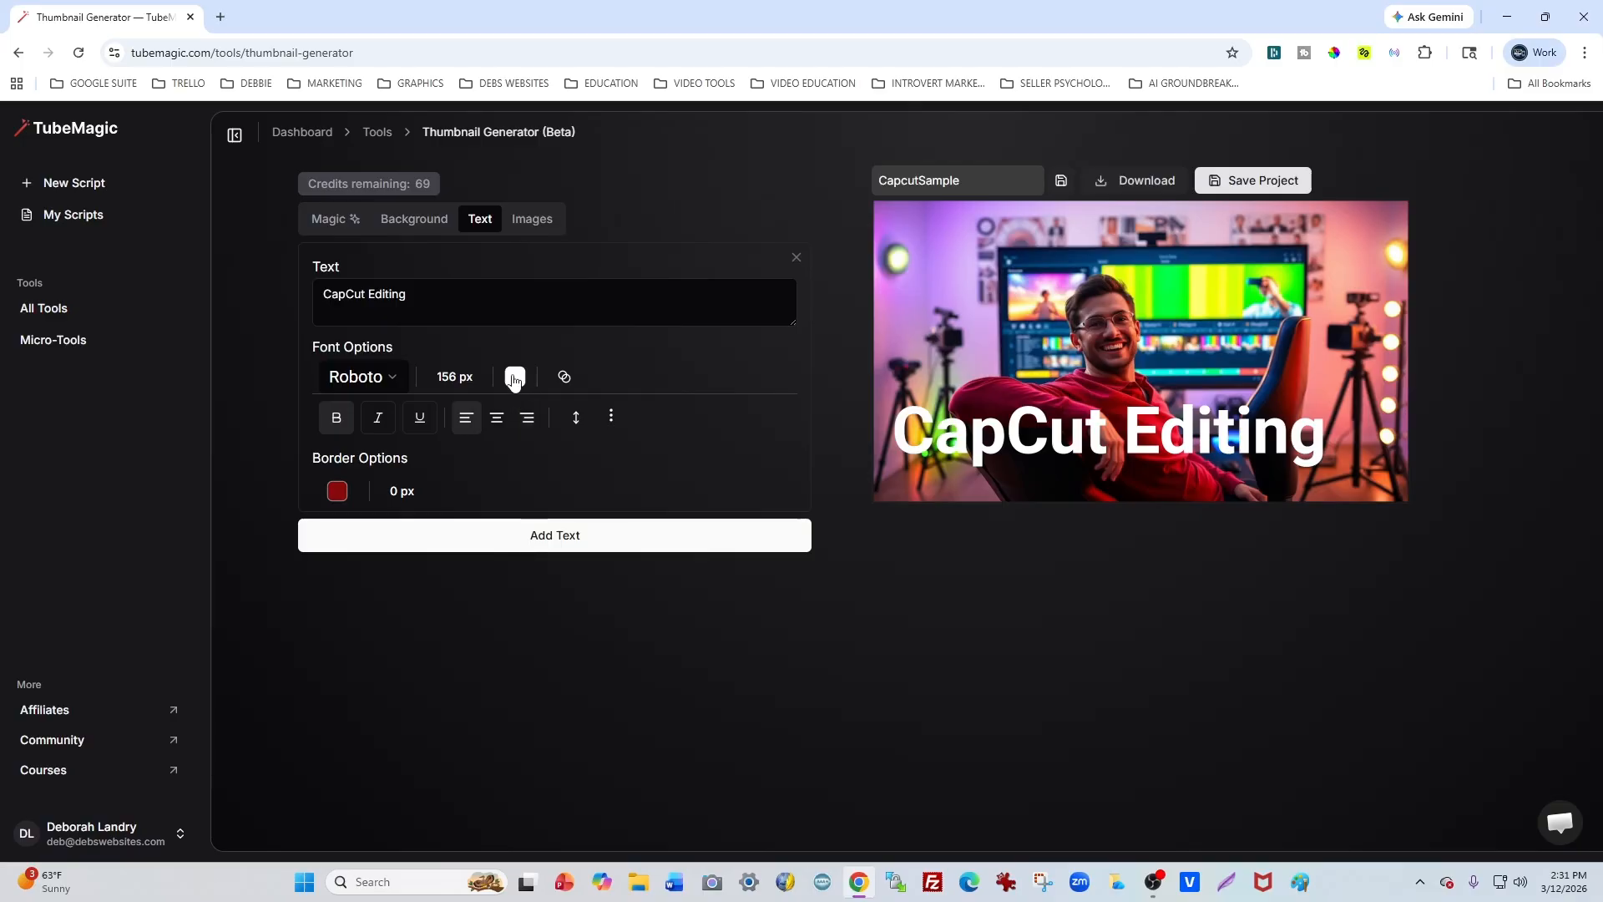
- Try yellow, green, cyan and navy as the text color and set it back to white
left_click(514, 379)
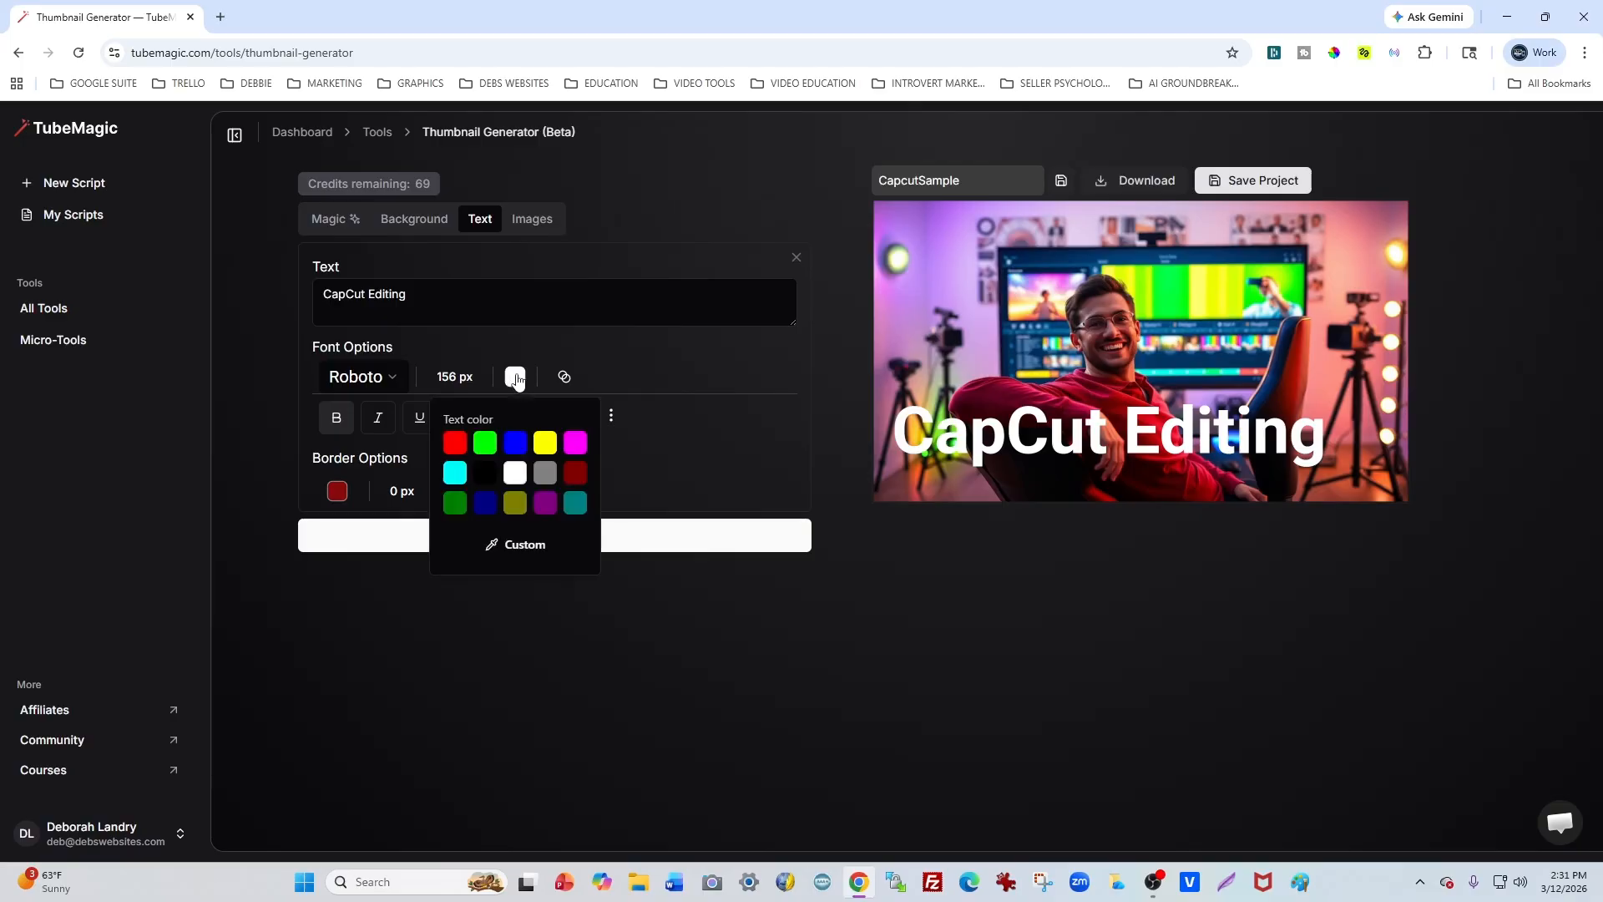
left_click(546, 444)
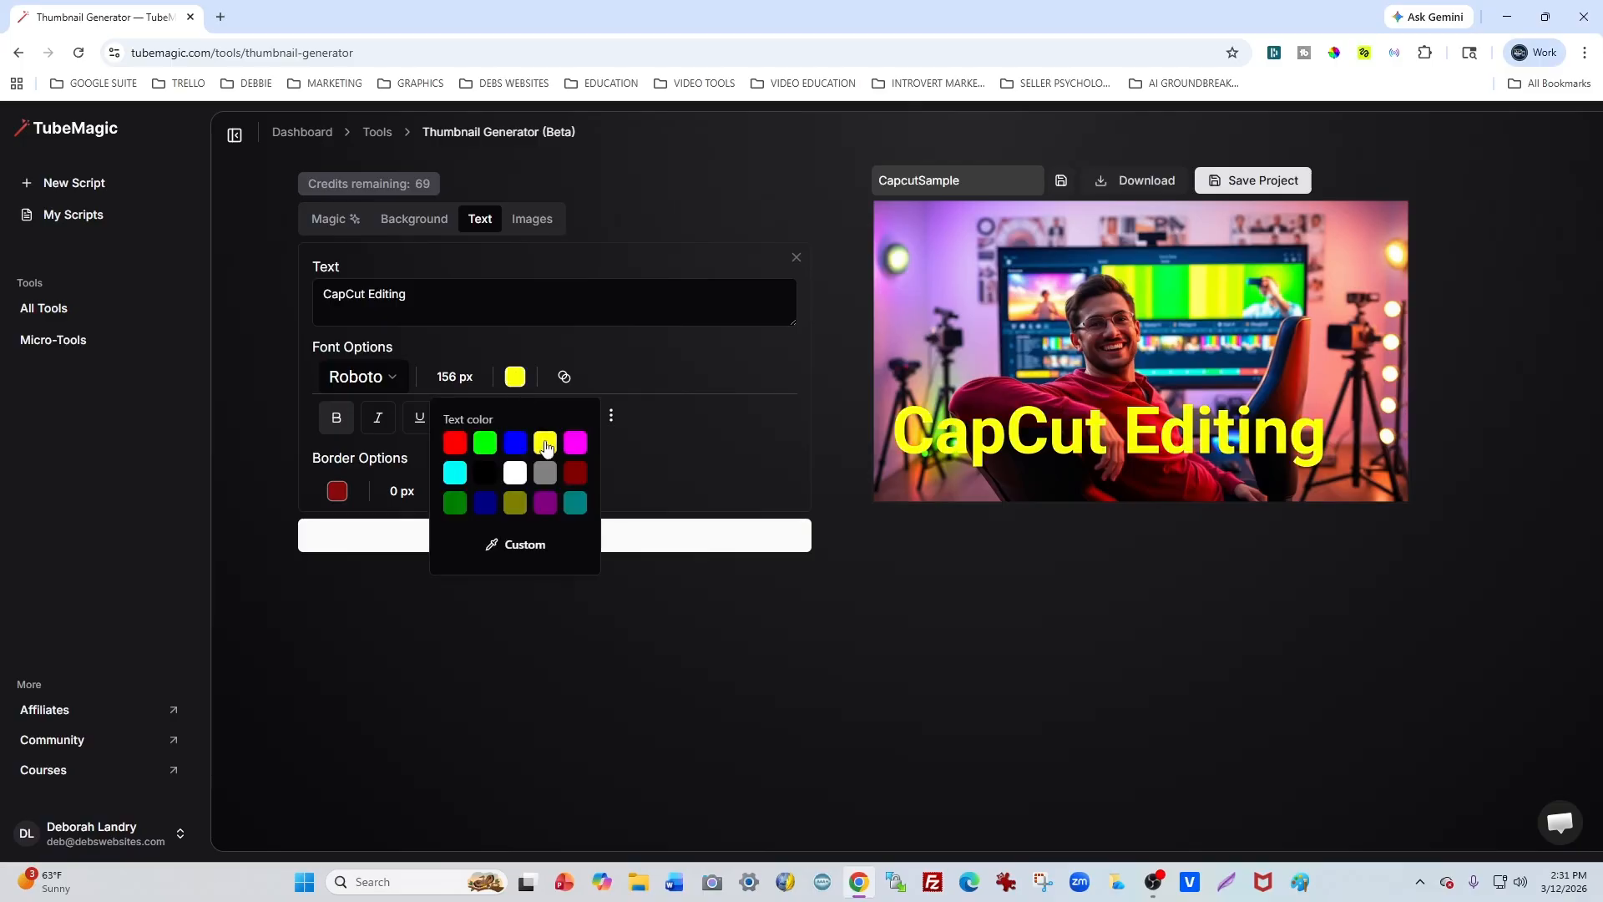
left_click(484, 445)
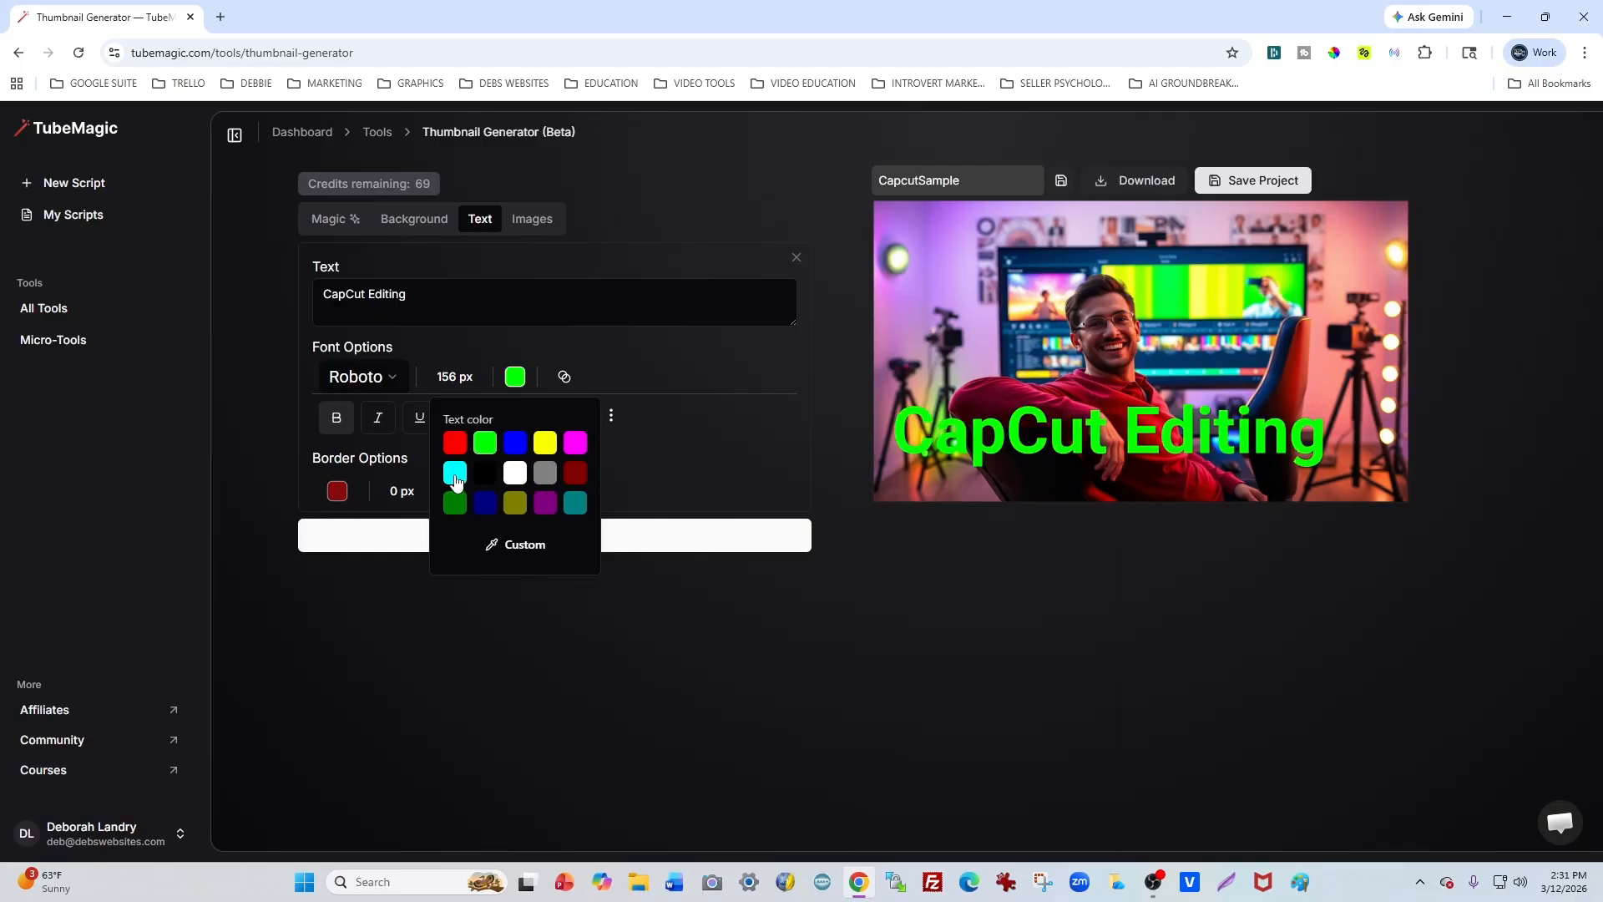
left_click(455, 476)
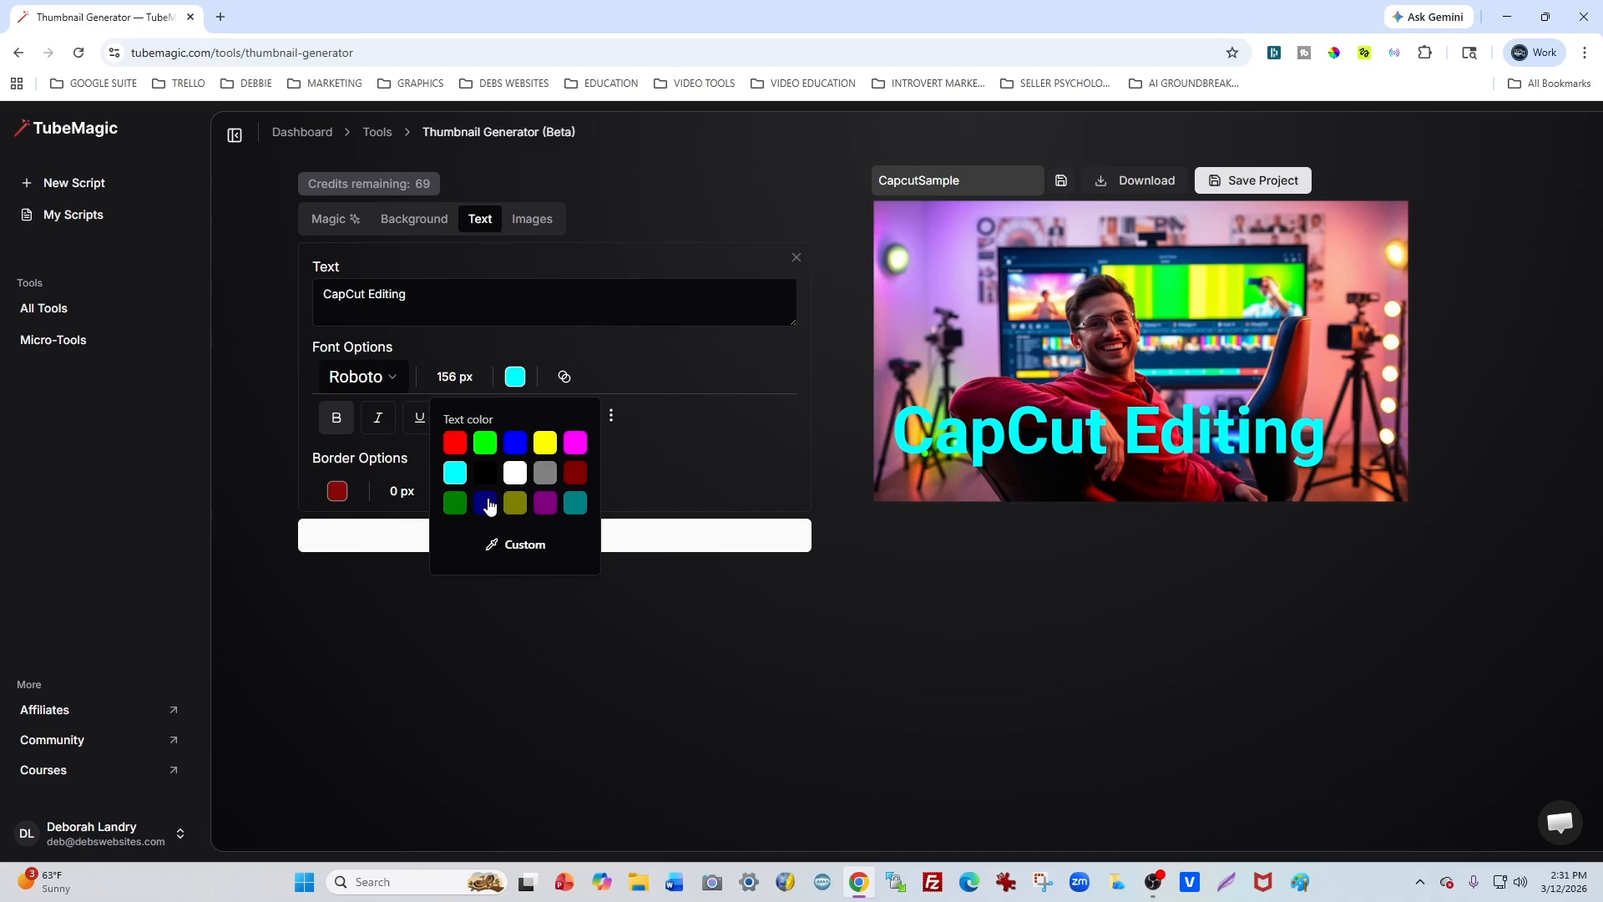
left_click(486, 503)
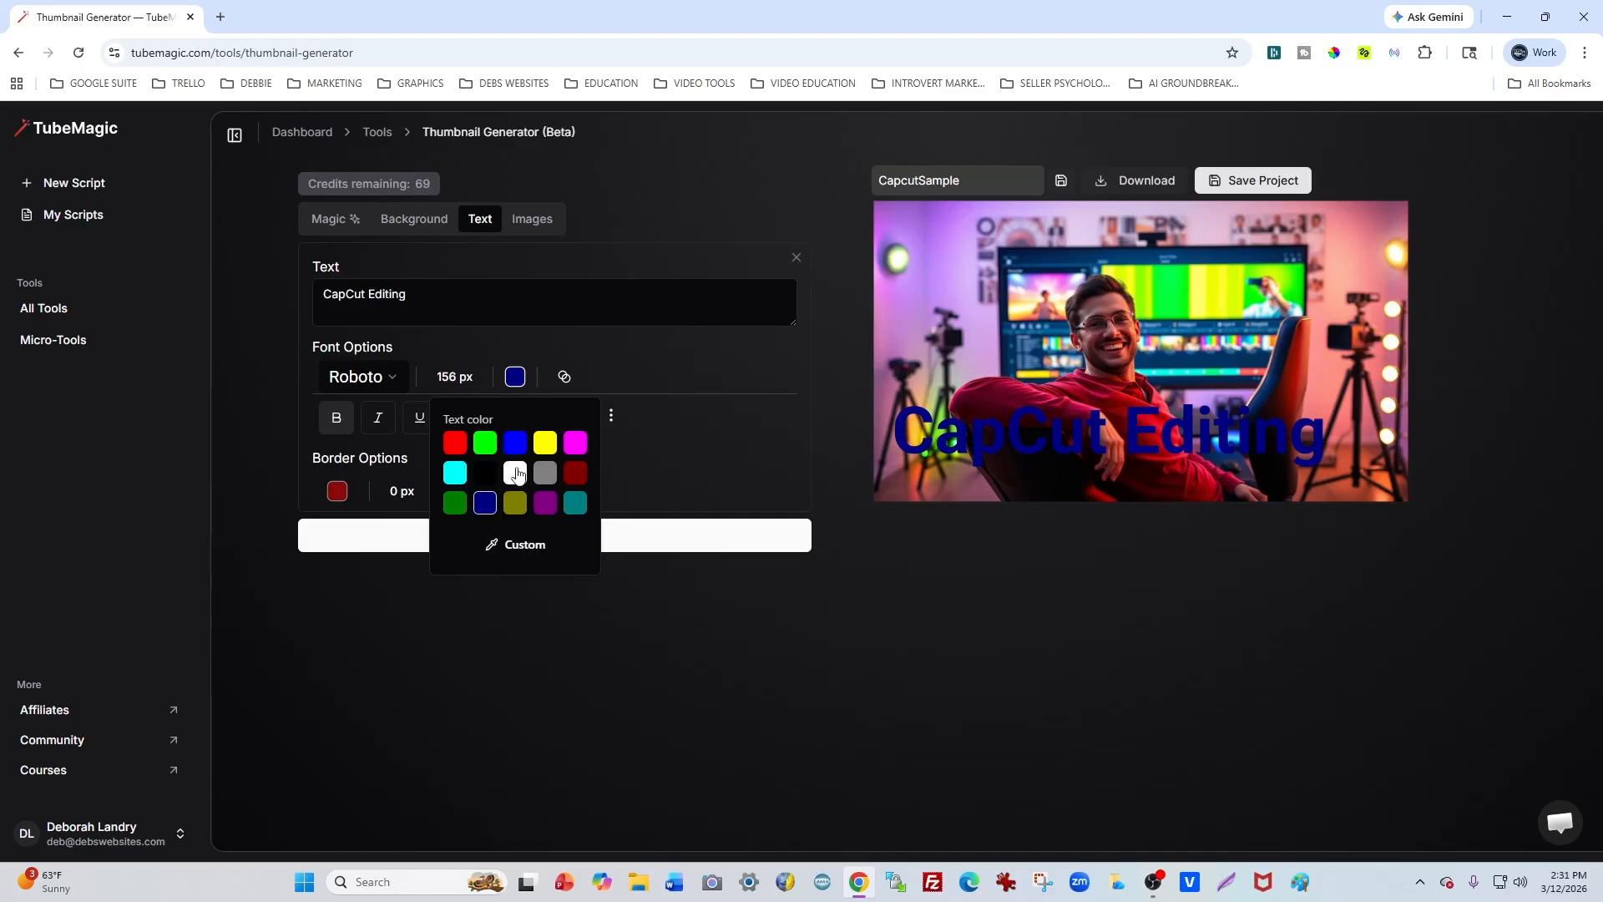
left_click(516, 474)
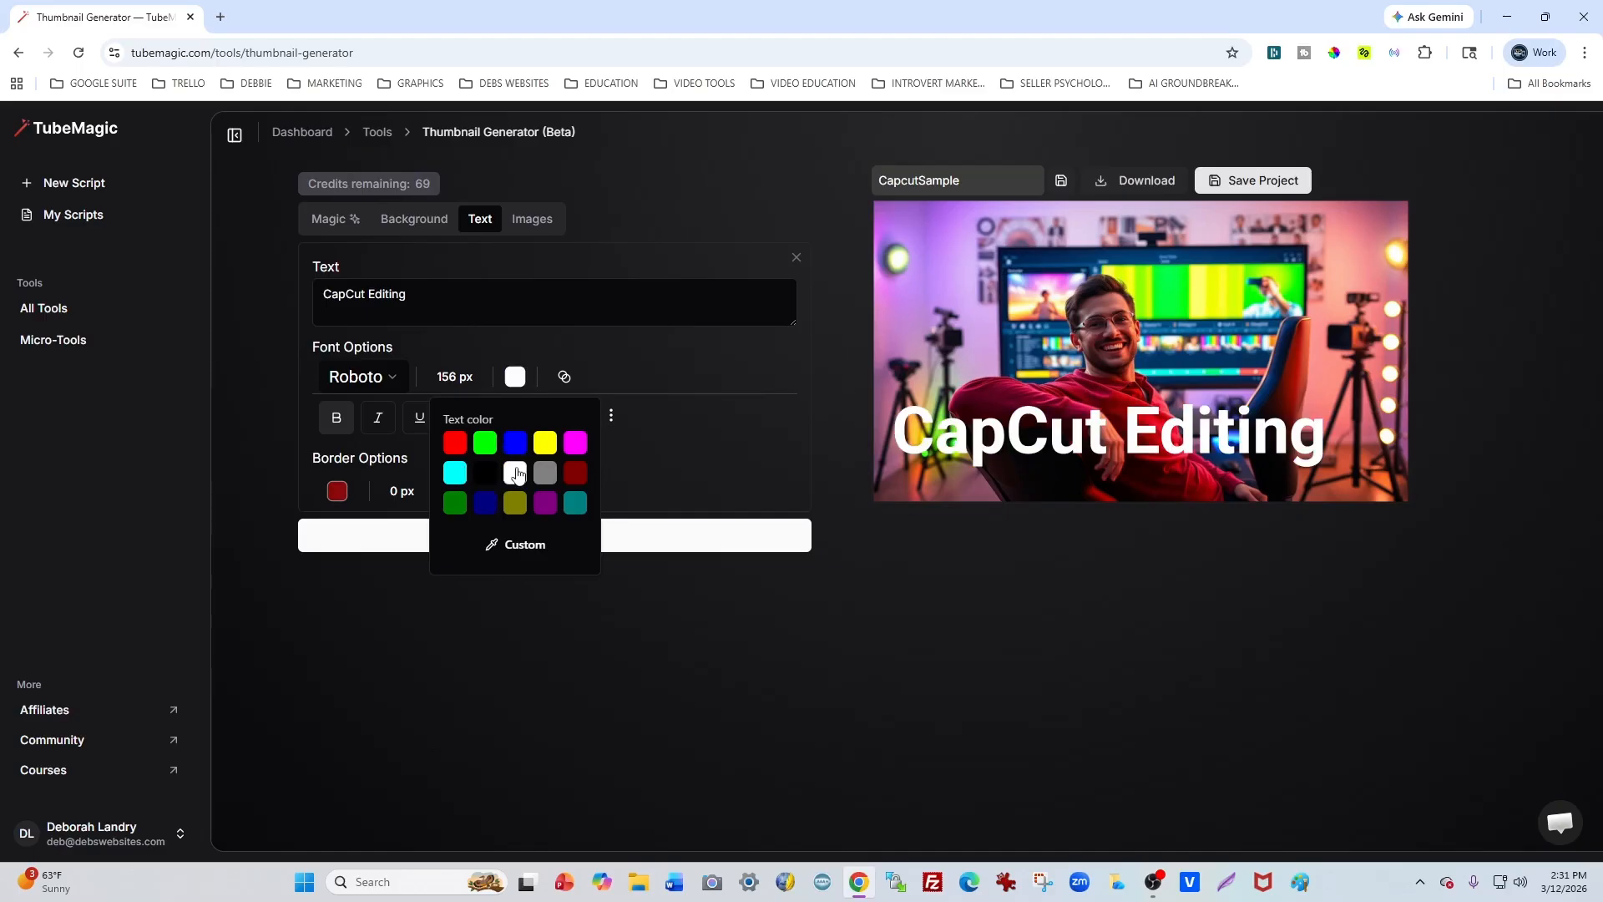
left_click(717, 488)
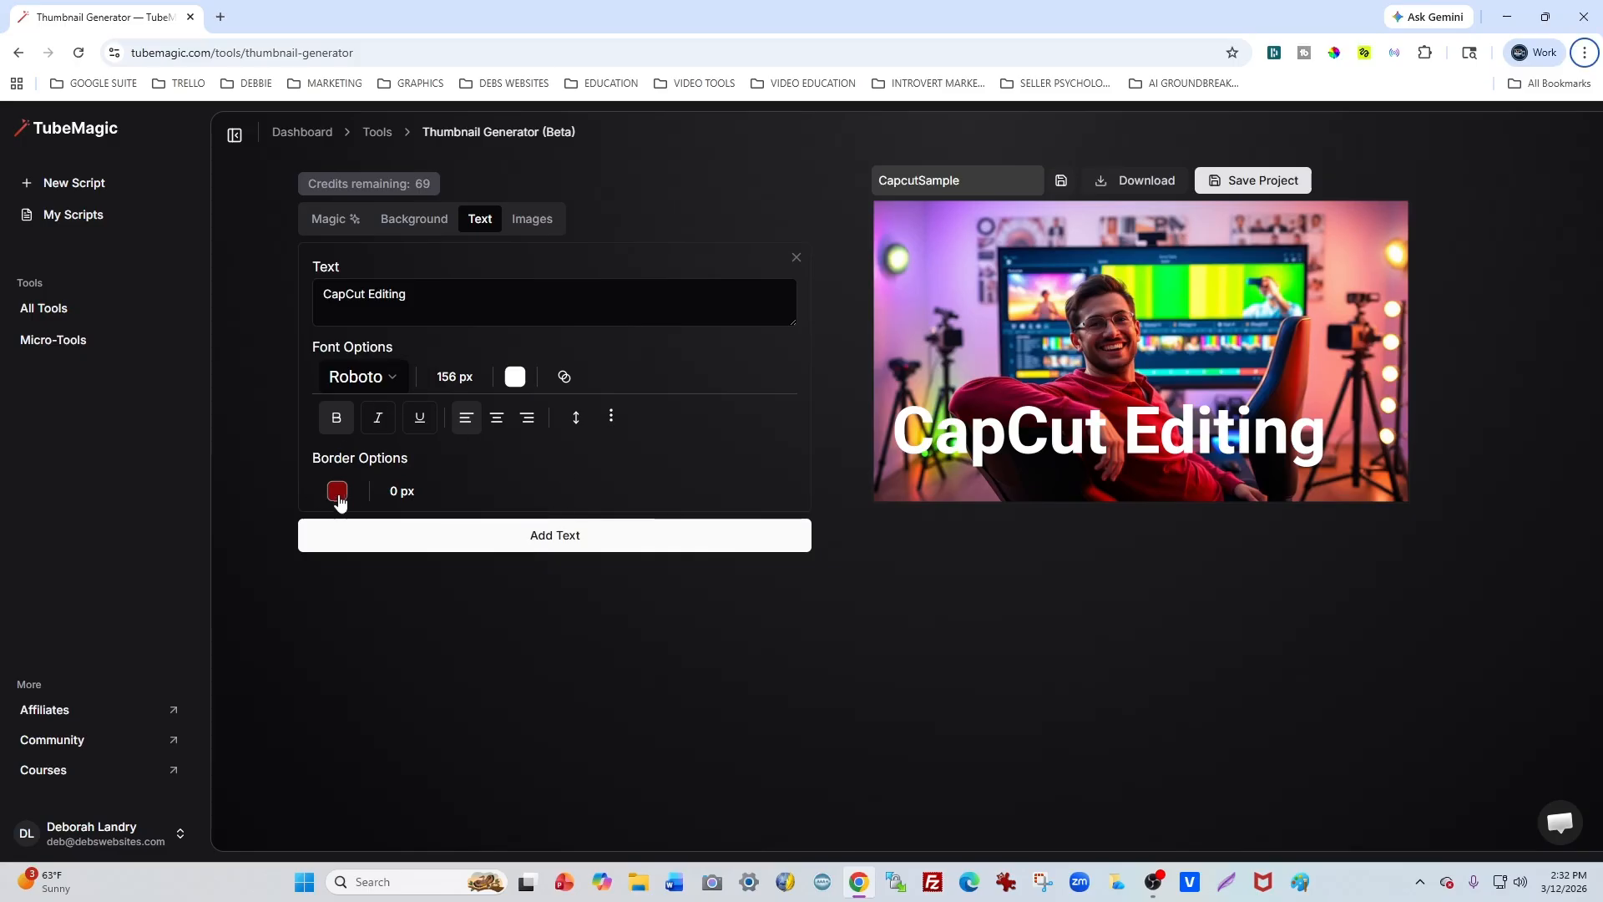
- Give the "CapCut Editing" text a bright green border 0.7 px wide
left_click(338, 493)
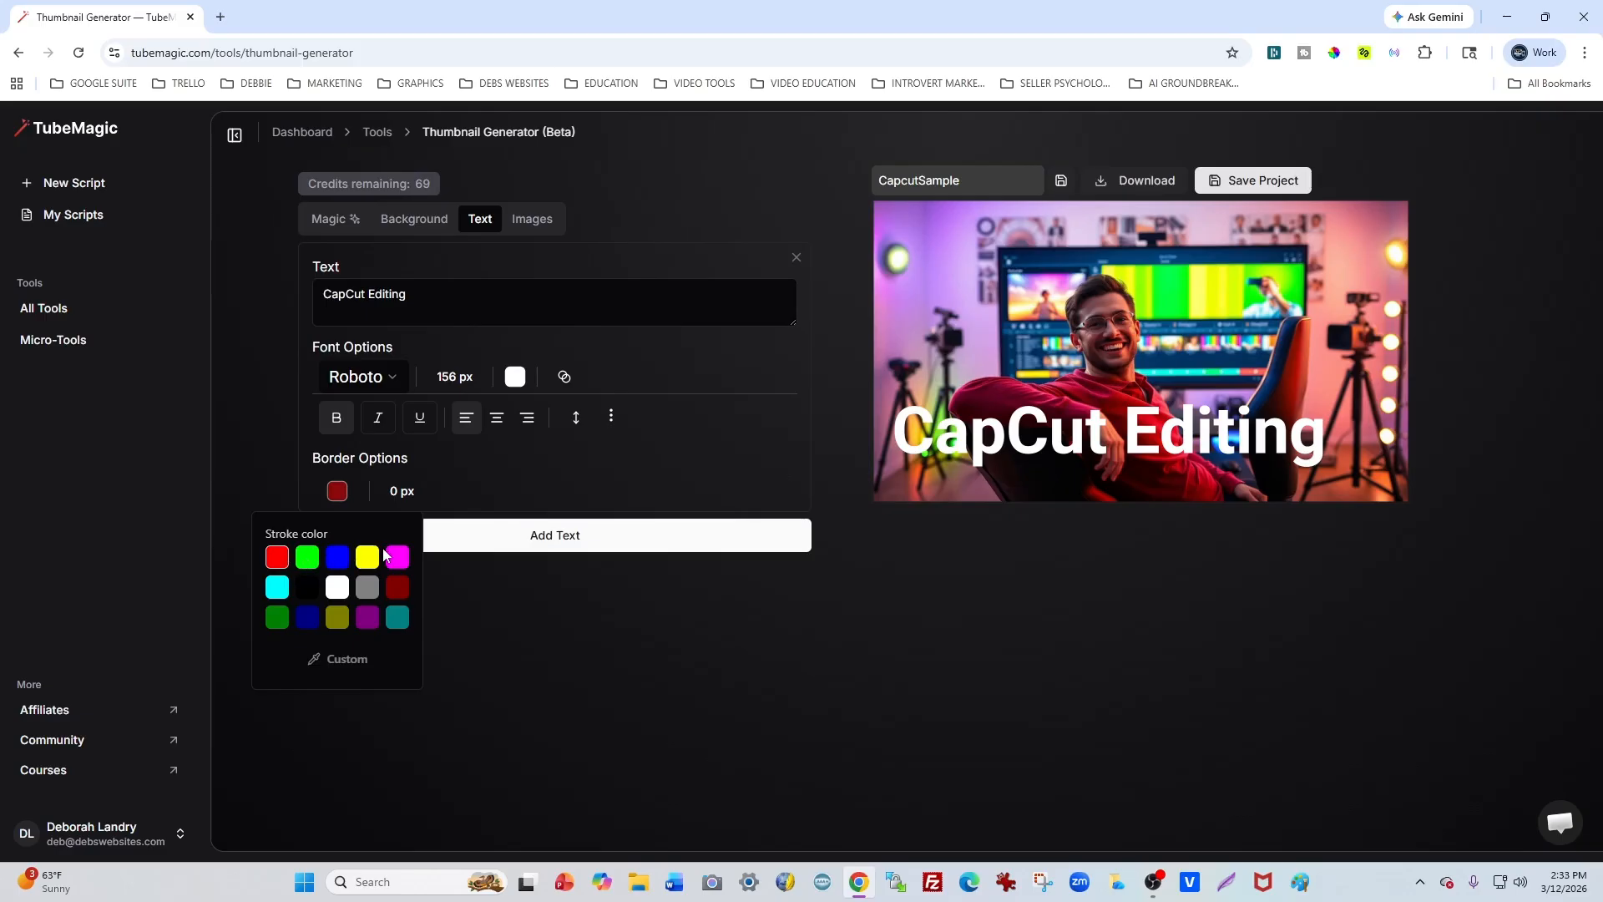
left_click(489, 505)
left_click(401, 493)
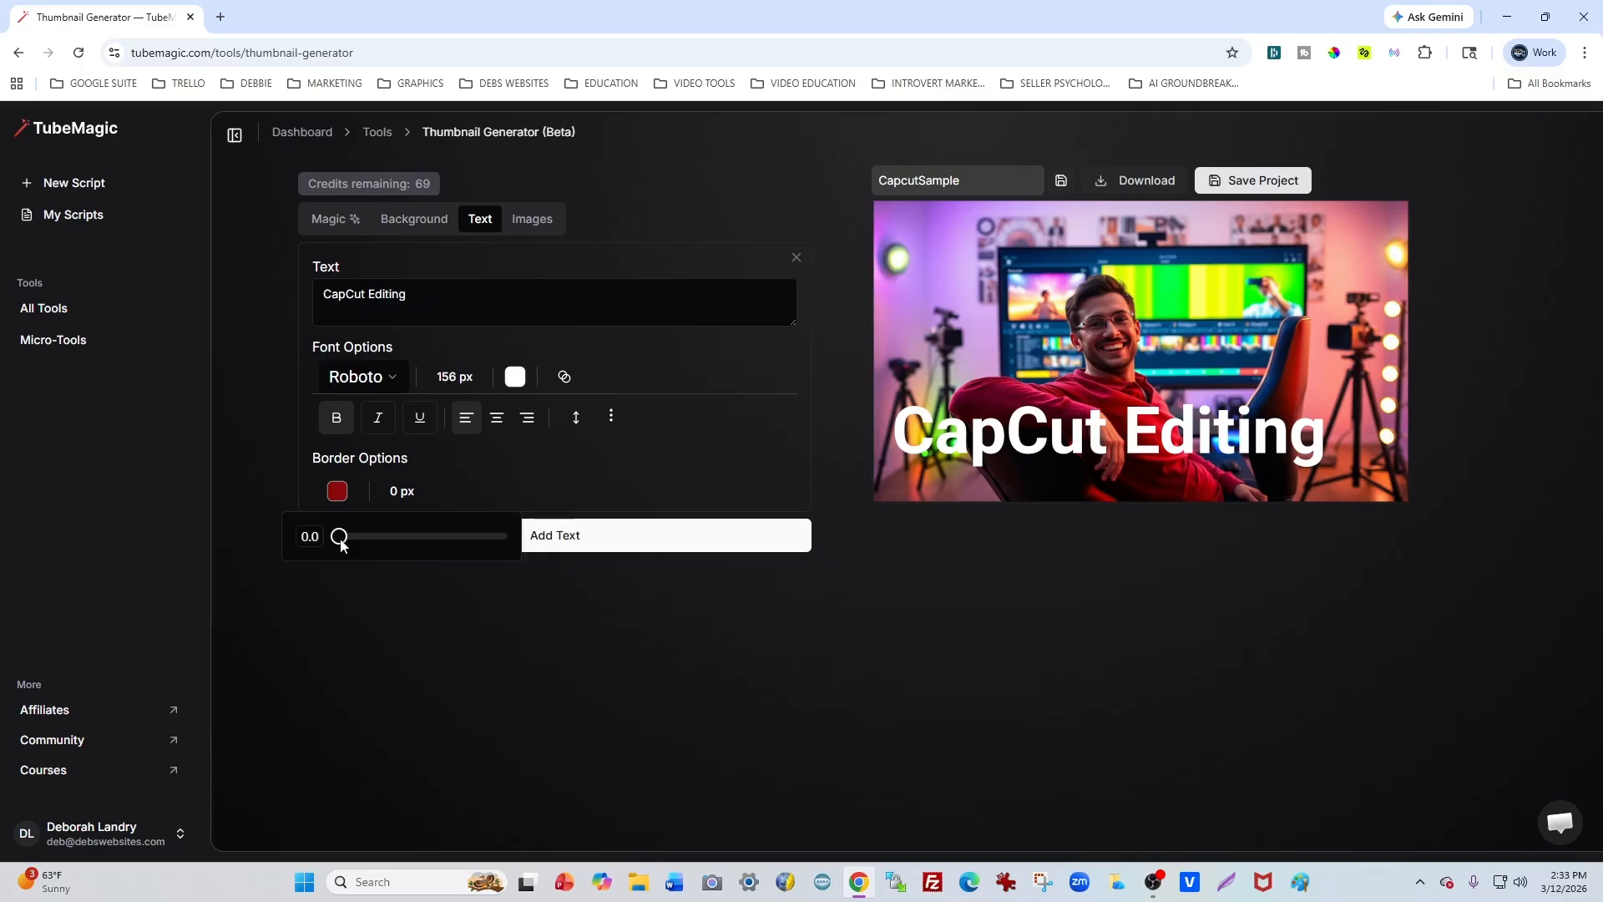
left_click_drag(341, 543, 343, 547)
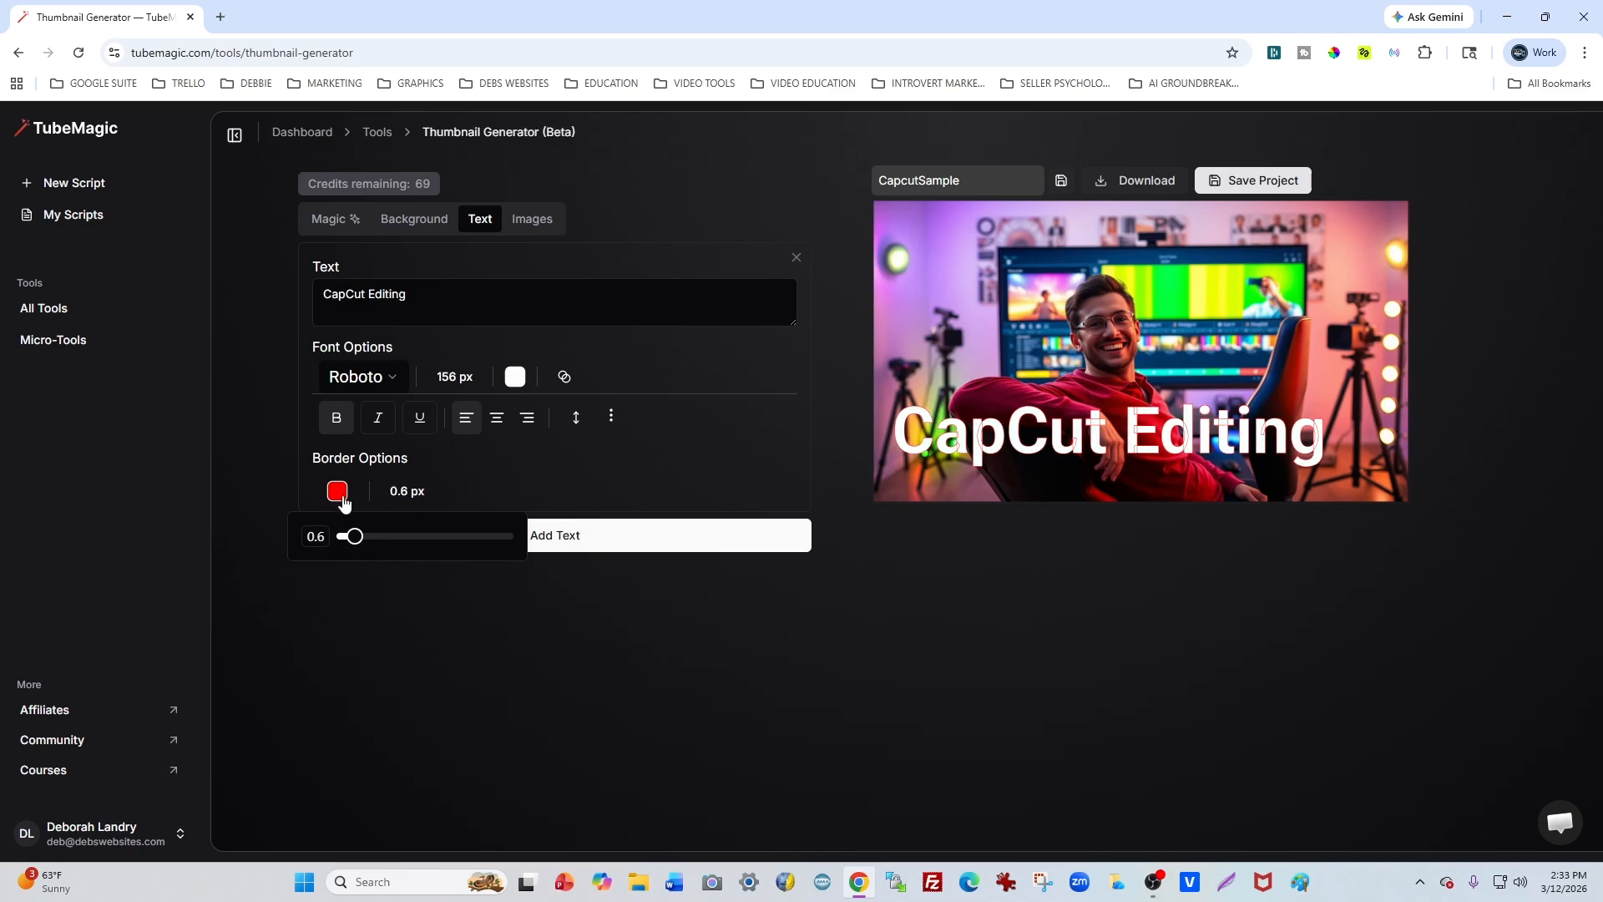
left_click(338, 492)
left_click(307, 558)
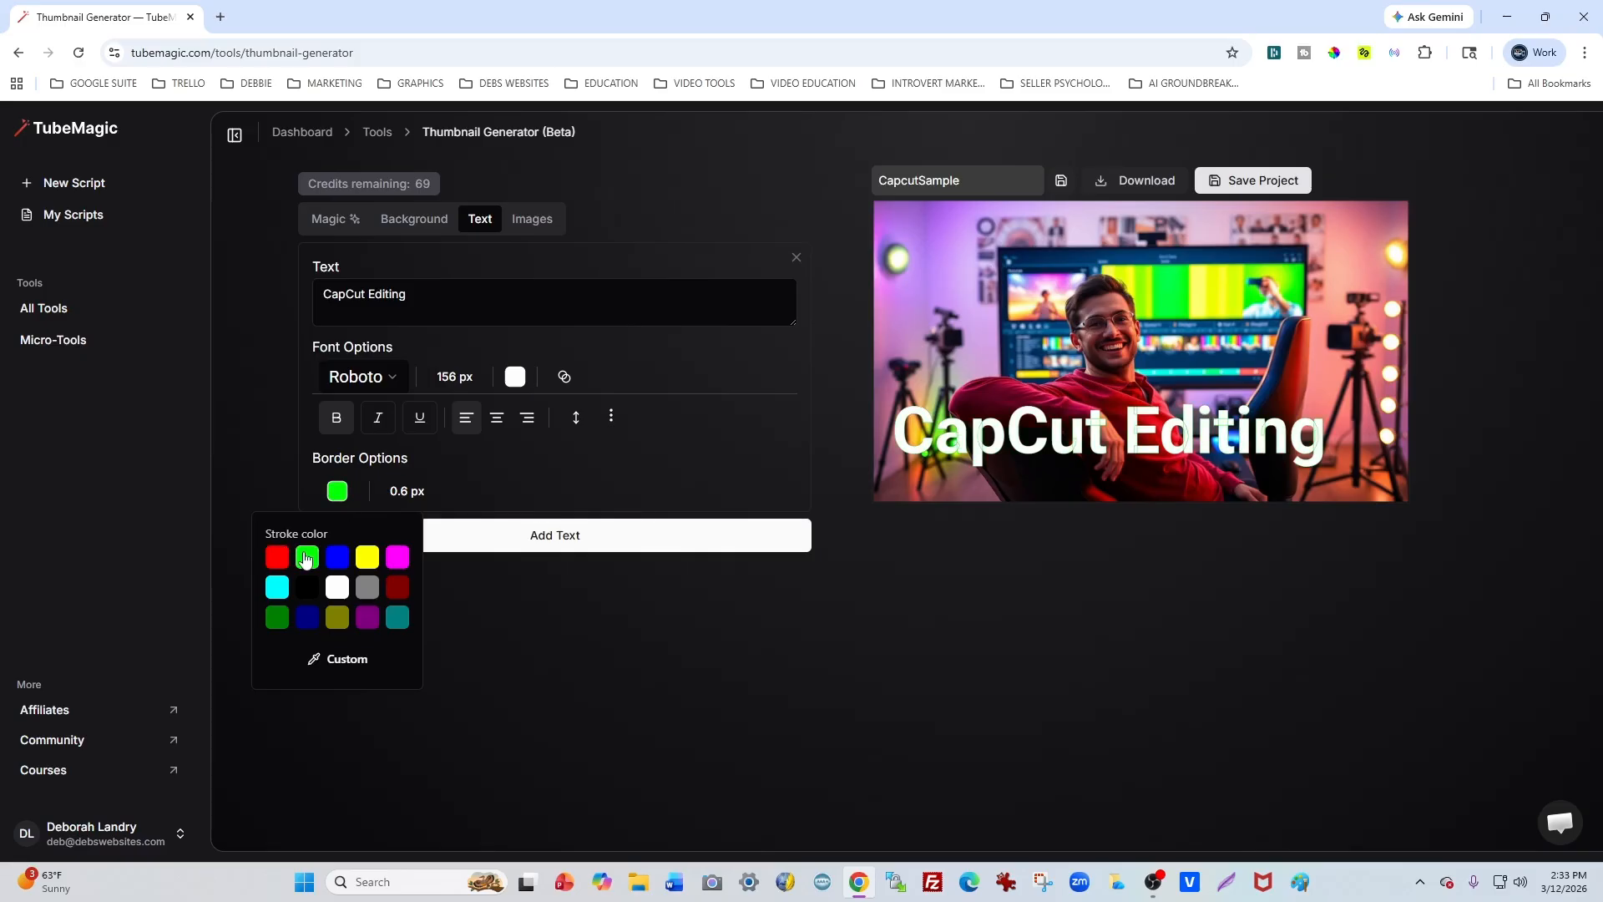
left_click(391, 497)
left_click_drag(351, 536, 351, 538)
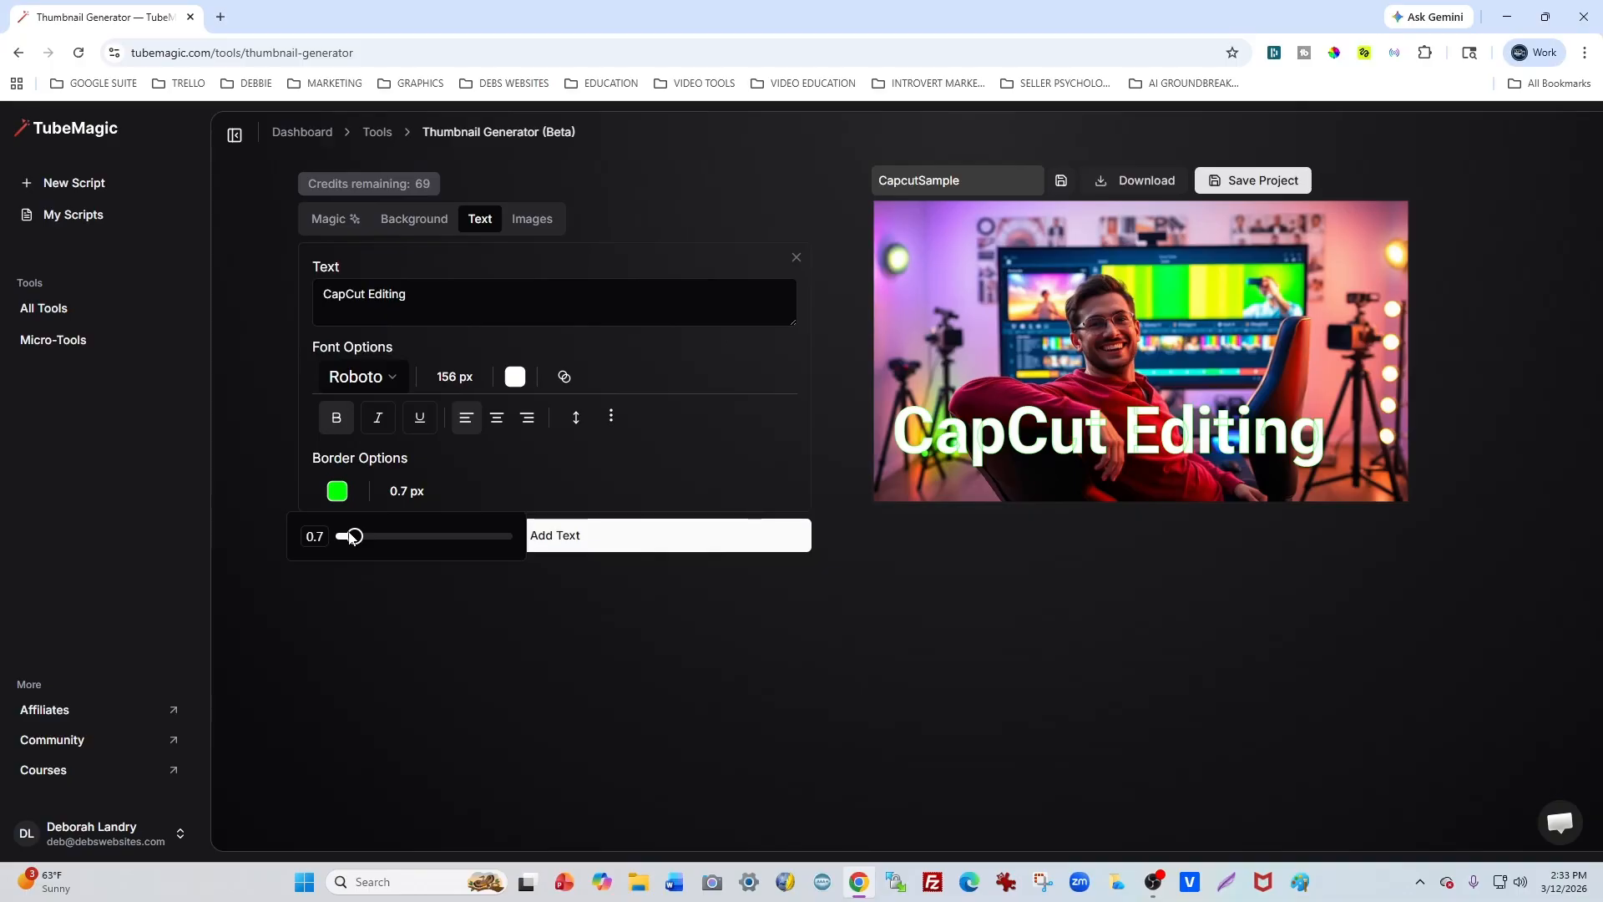
left_click(550, 478)
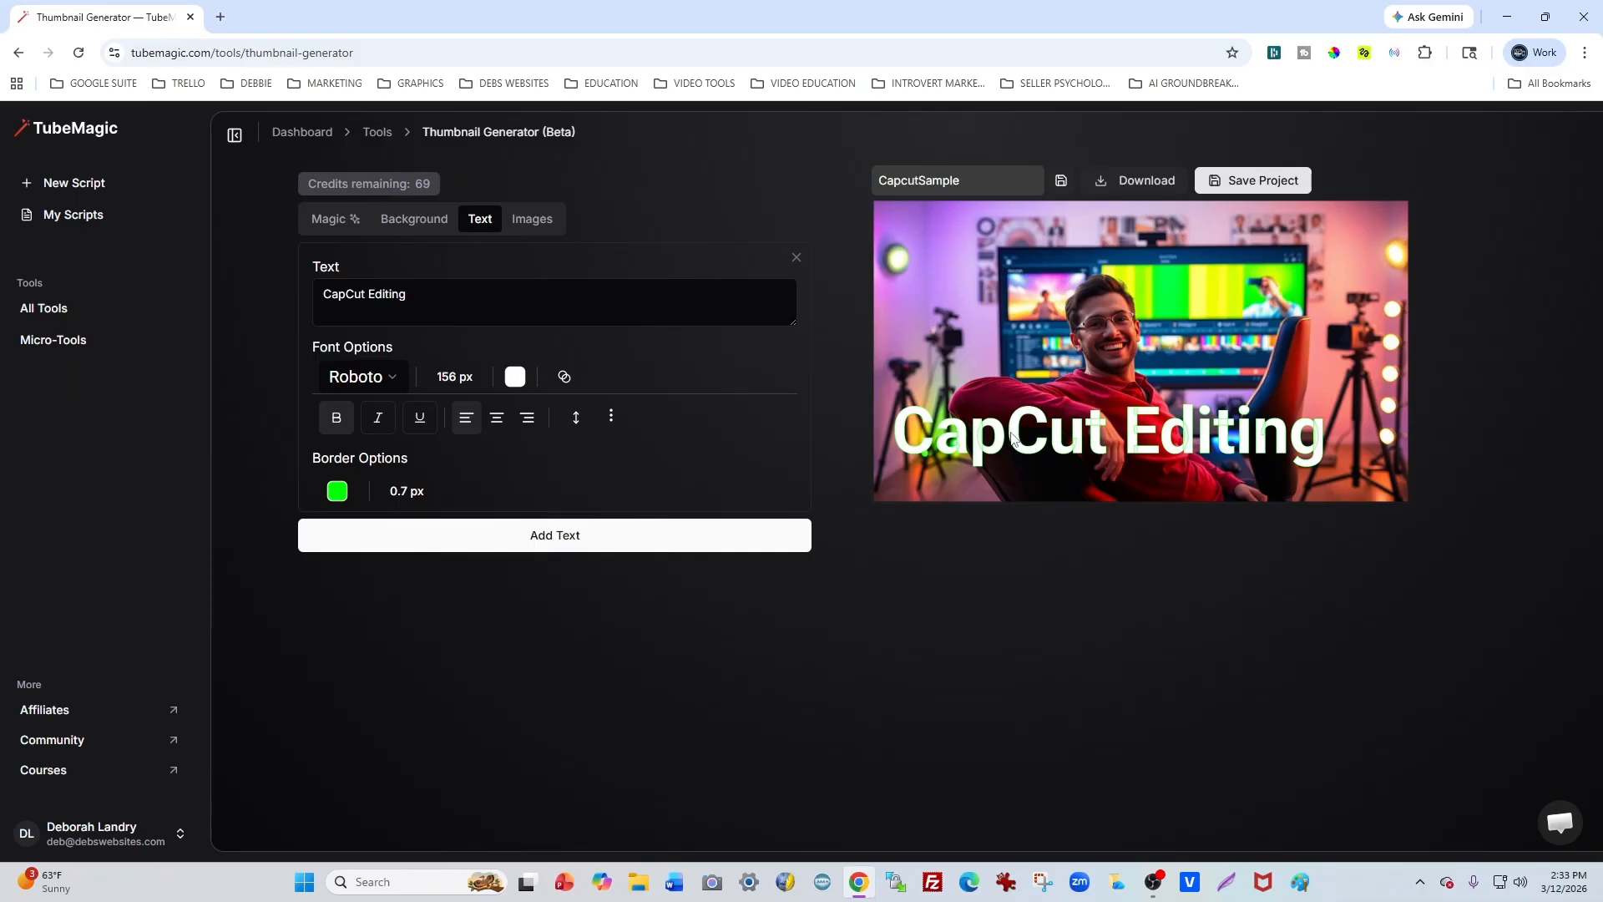
left_click(417, 222)
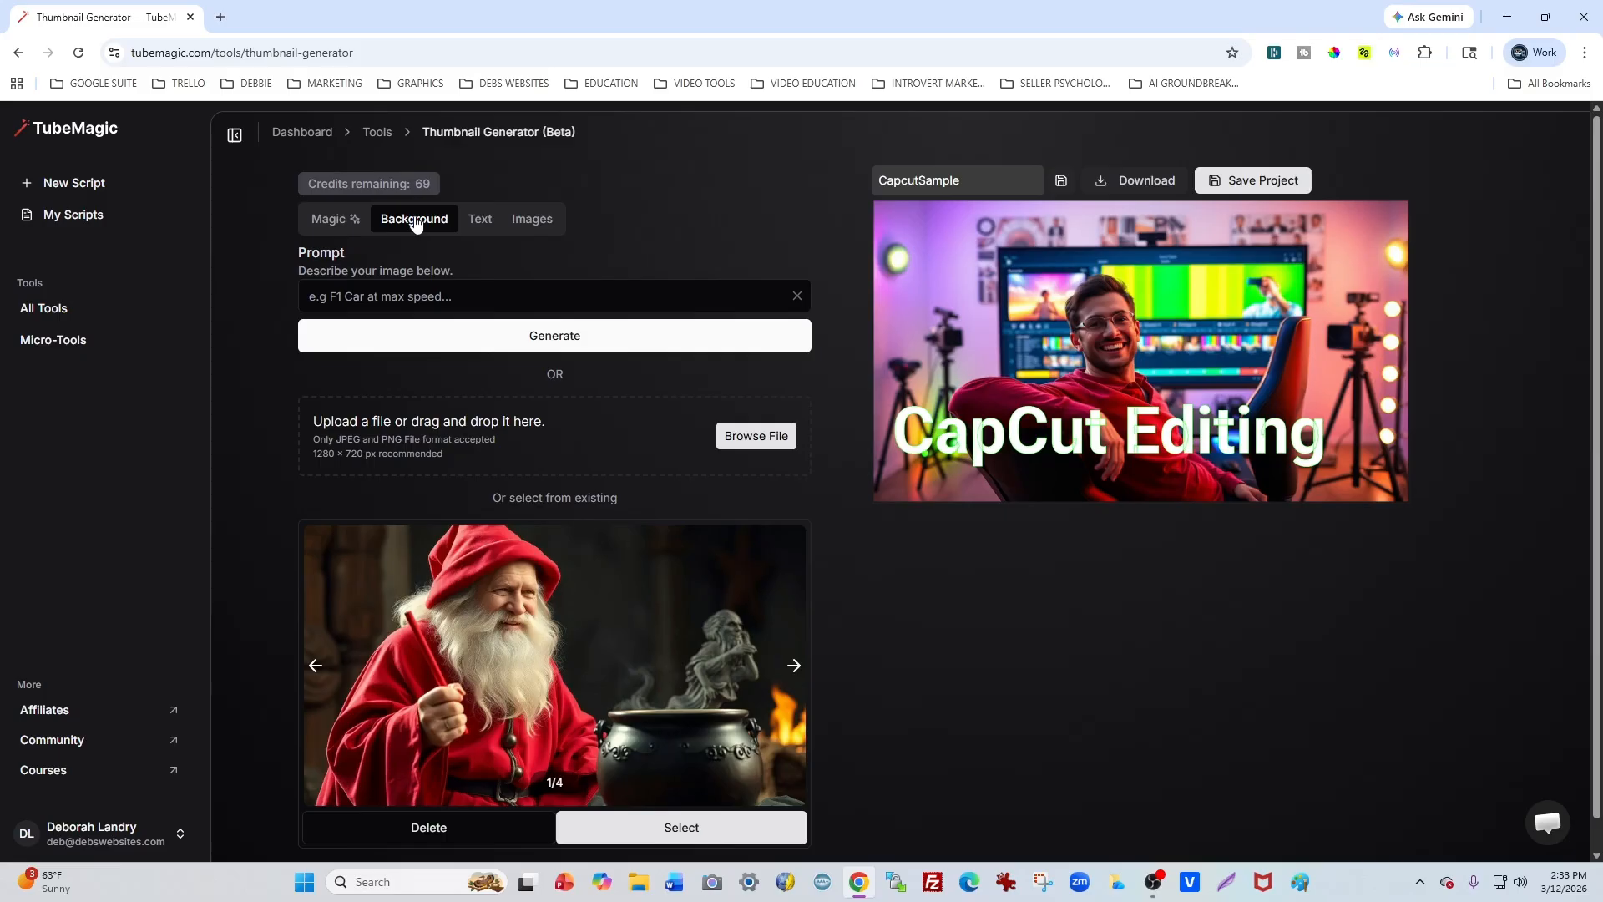
left_click(481, 219)
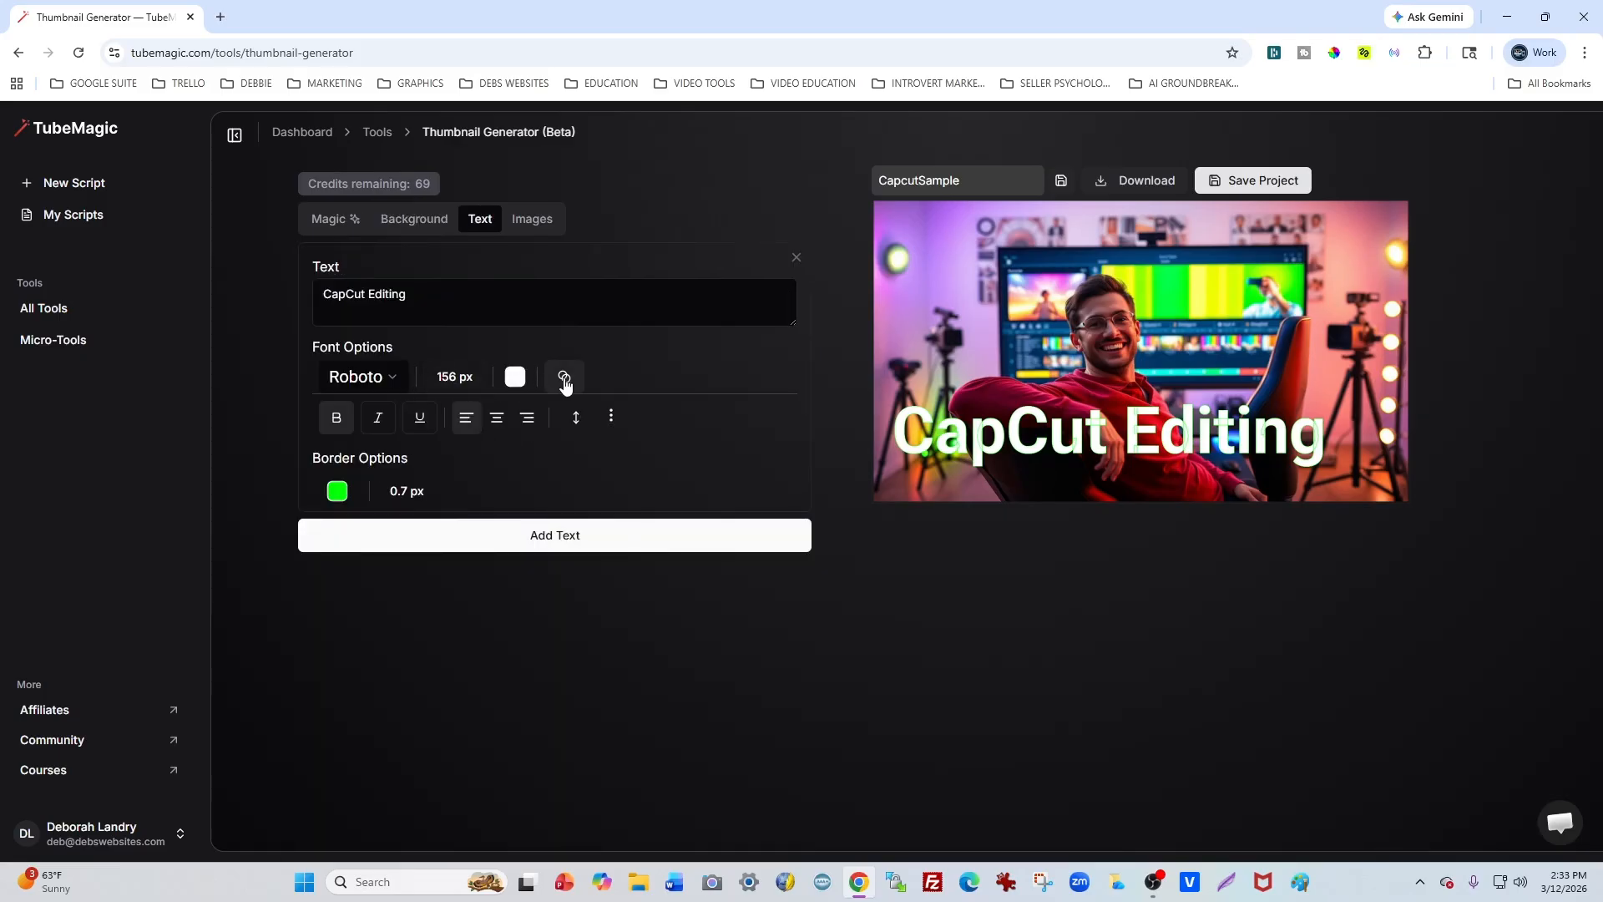
left_click(564, 377)
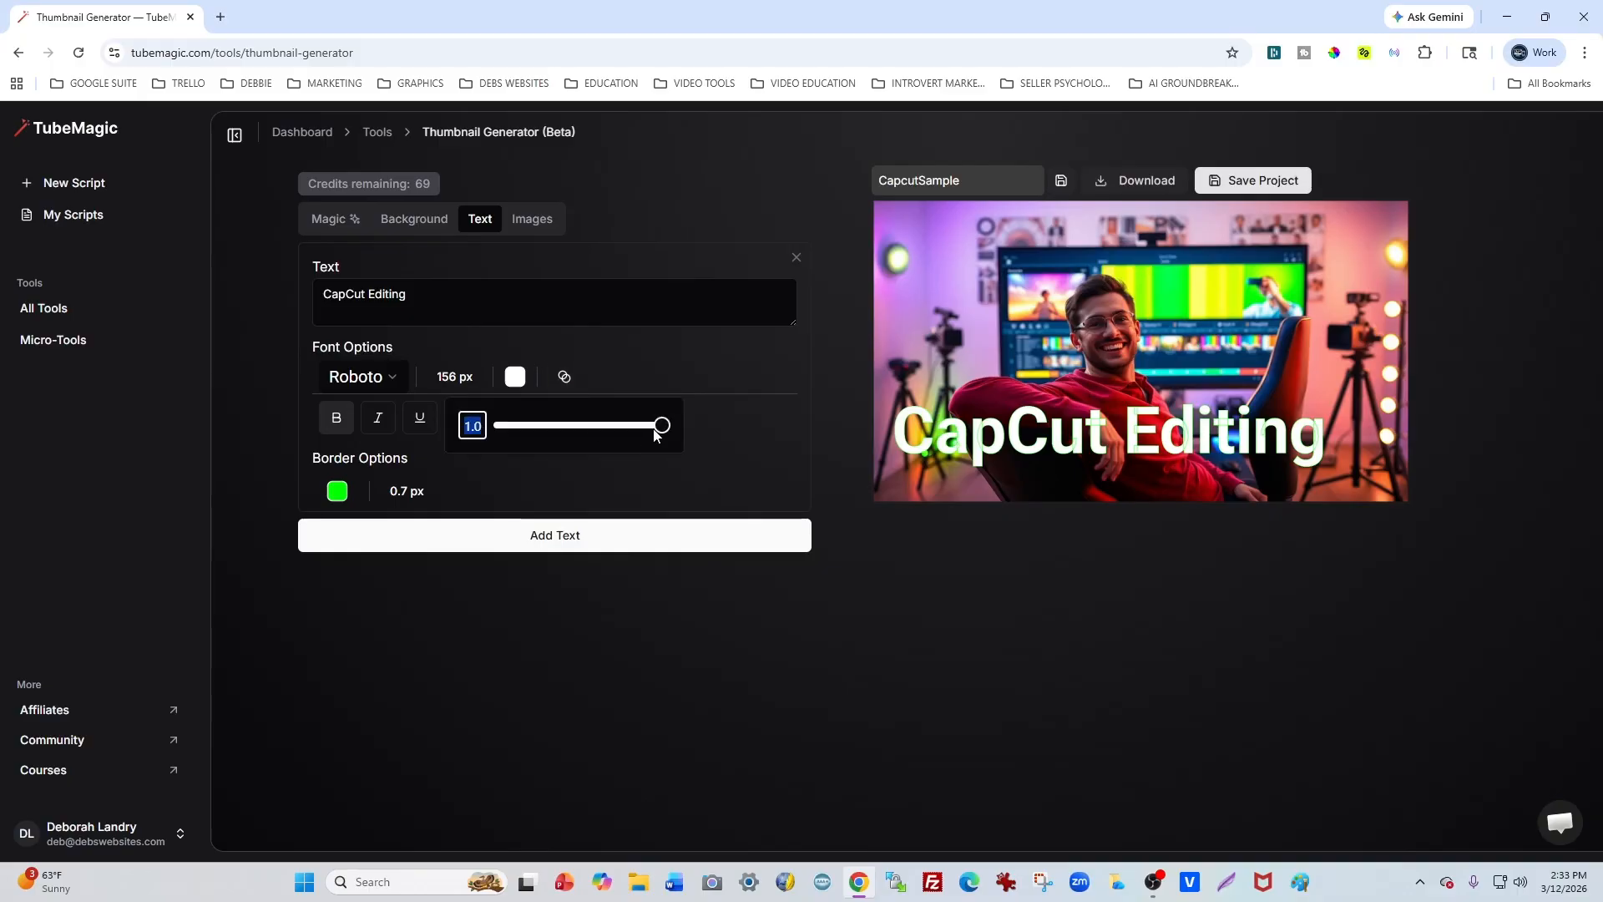
left_click(652, 379)
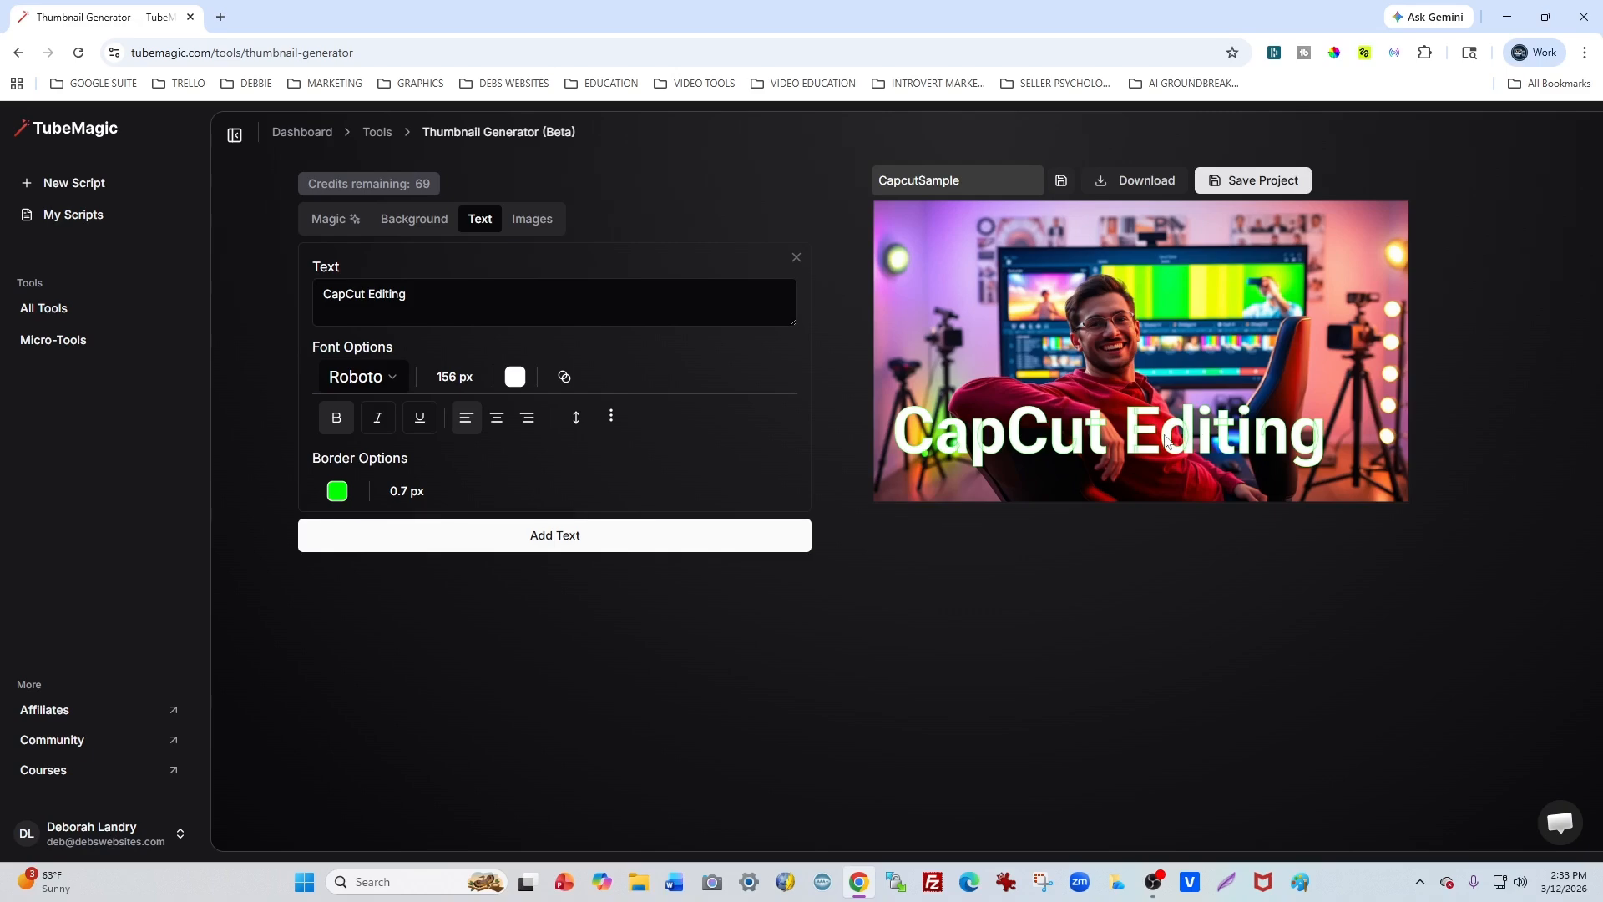
- Move the text up to the middle of the thumbnail and break it into two lines, "CapCut" above "Editing"
left_click_drag(1141, 443, 1128, 355)
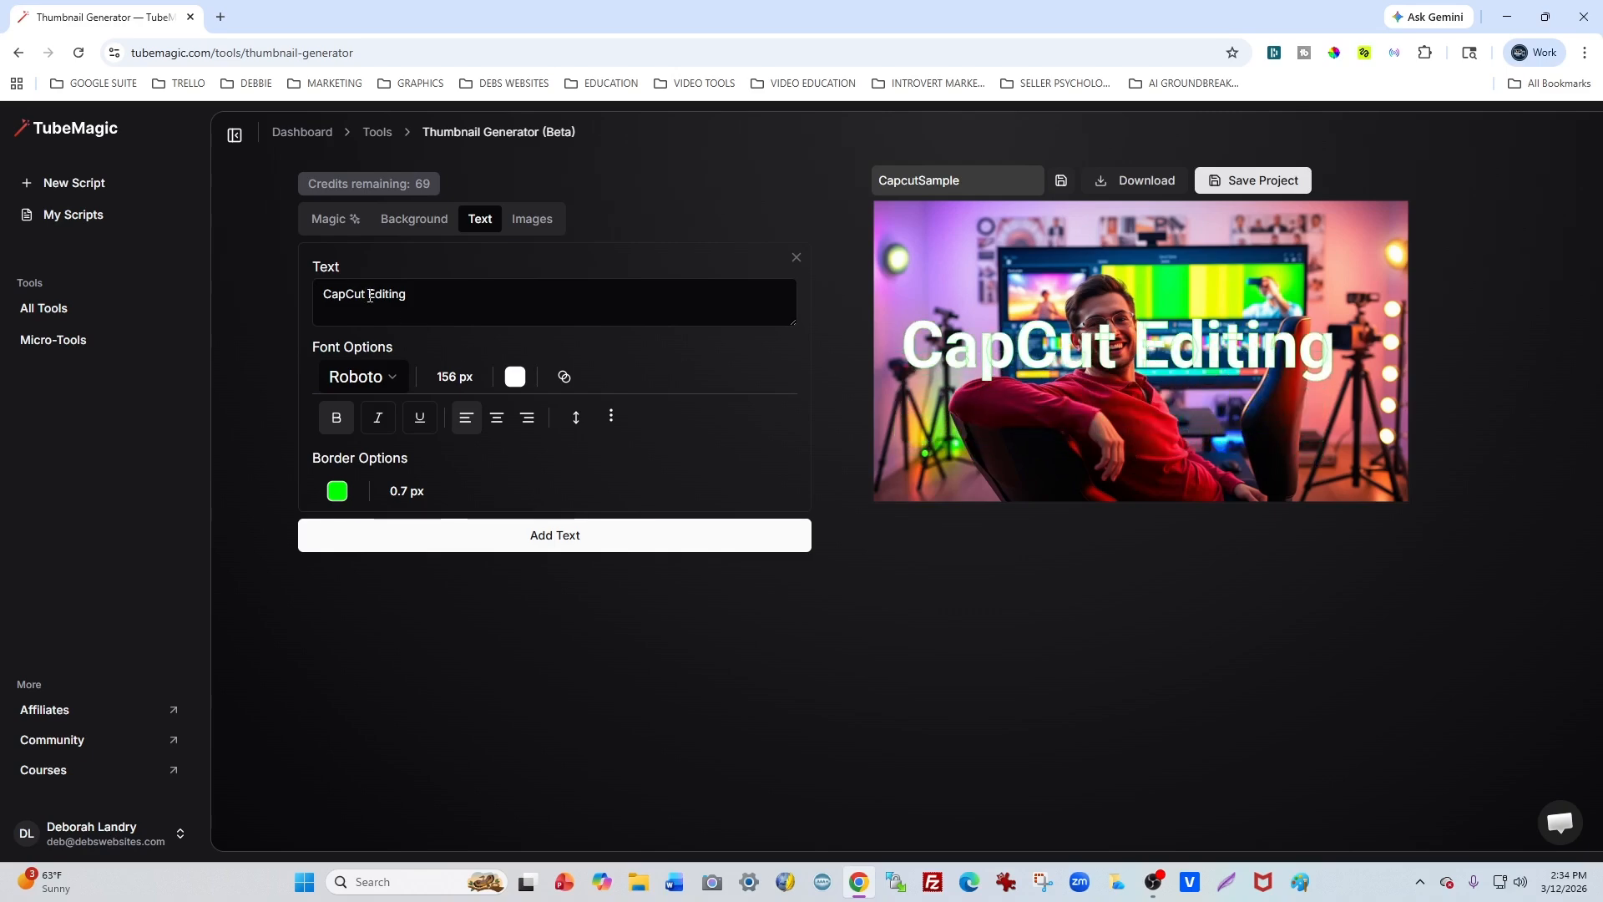
left_click(370, 296)
key("Return")
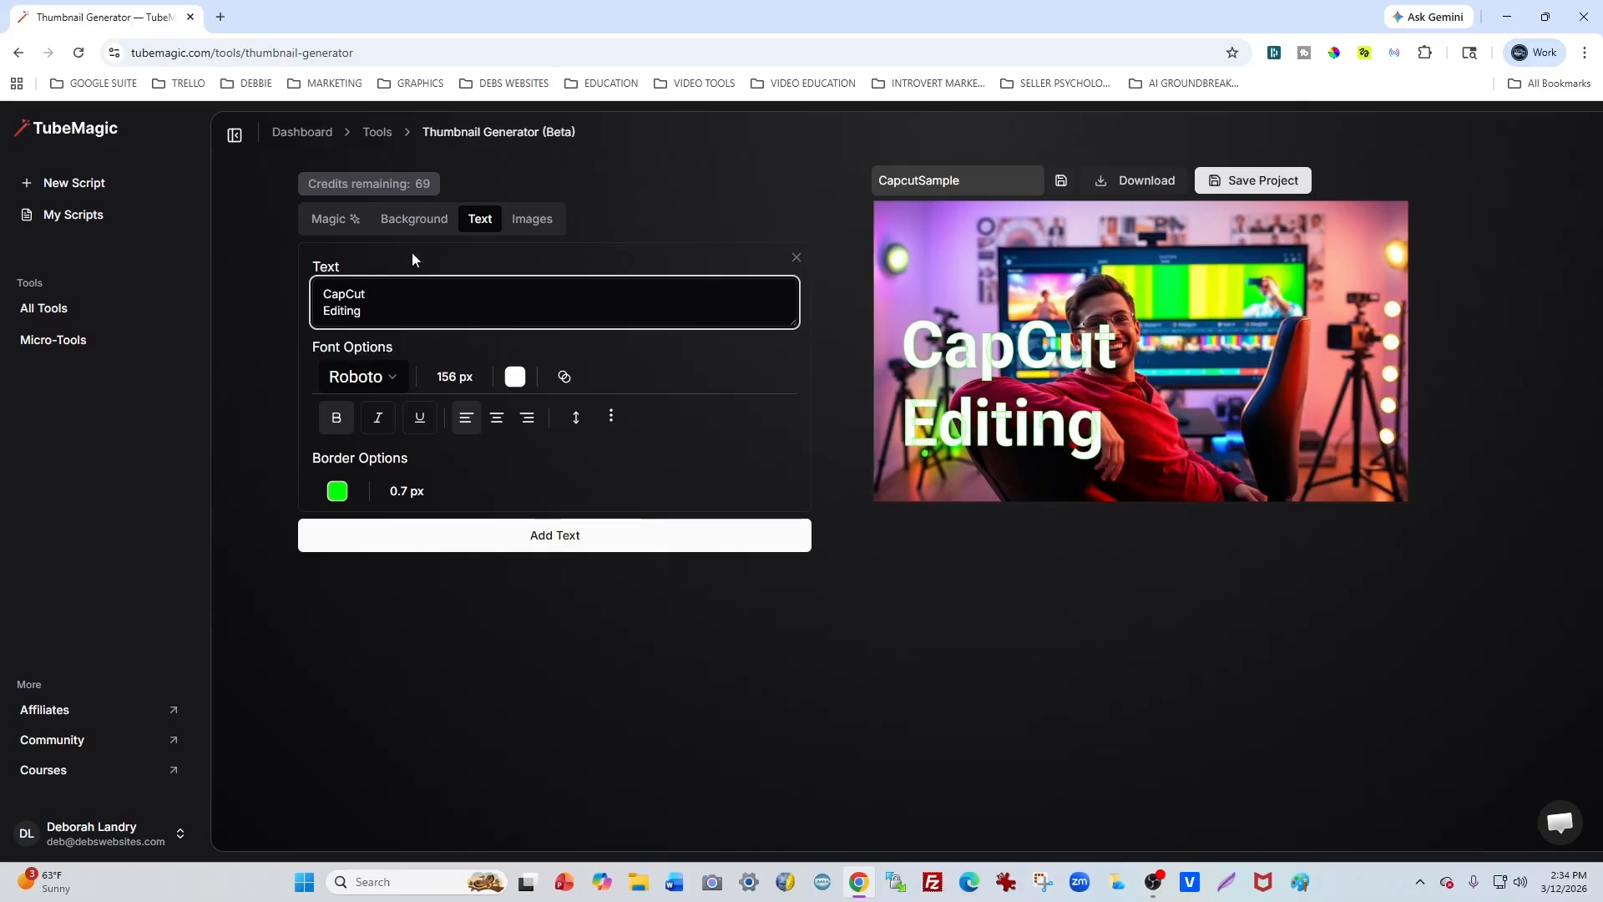
- Center-align the two-line text and move it to the upper right of the thumbnail
left_click_drag(370, 317, 305, 296)
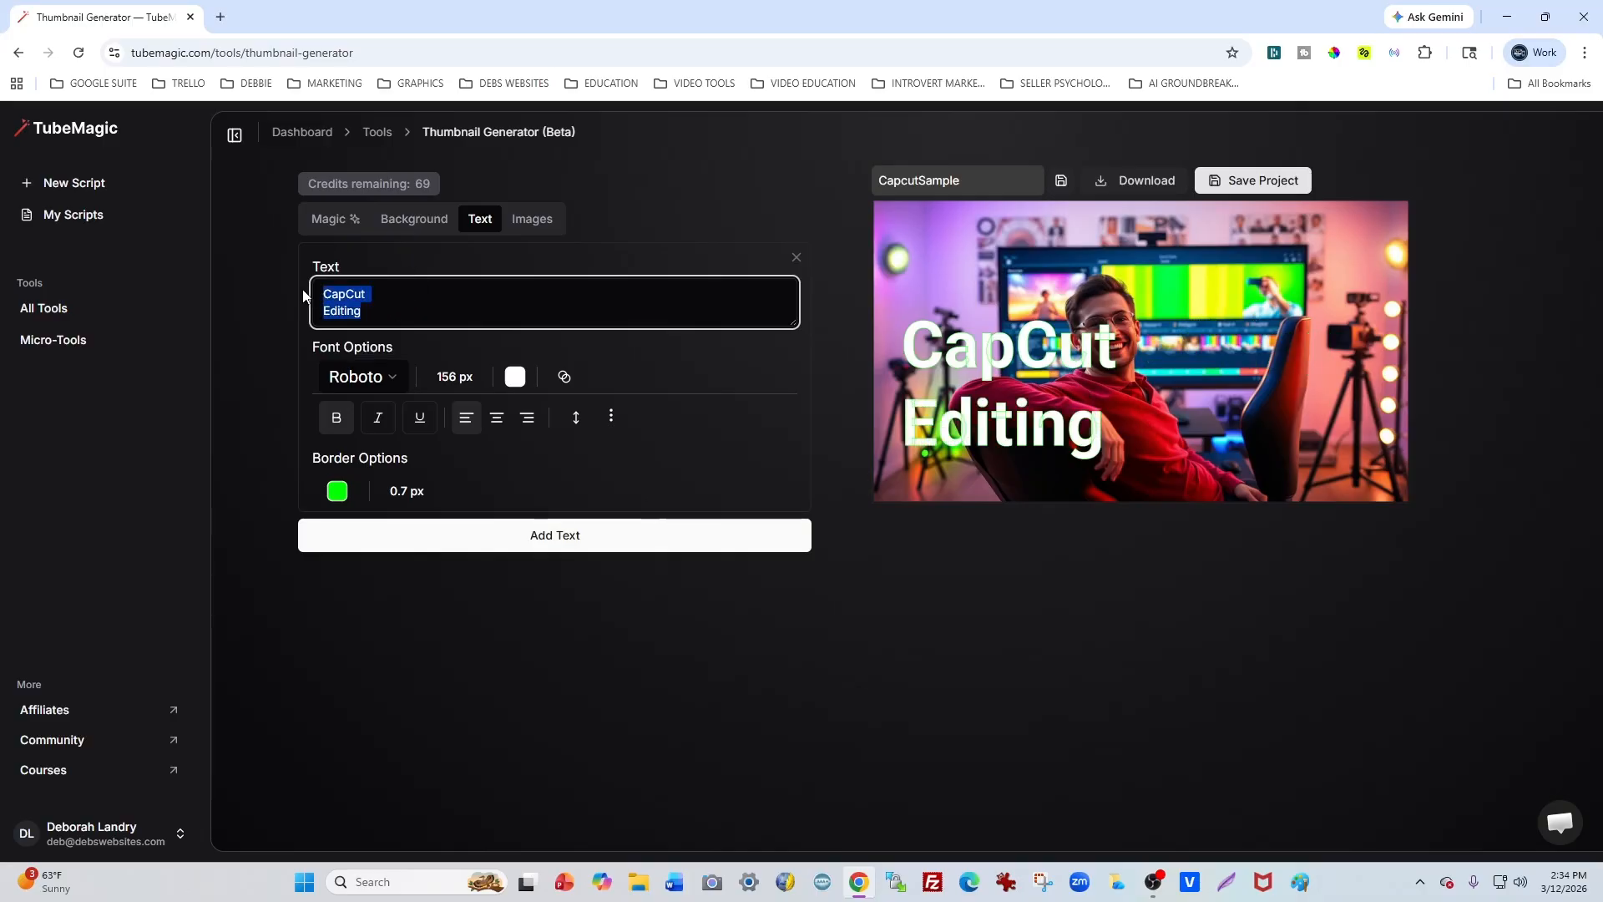
left_click(498, 419)
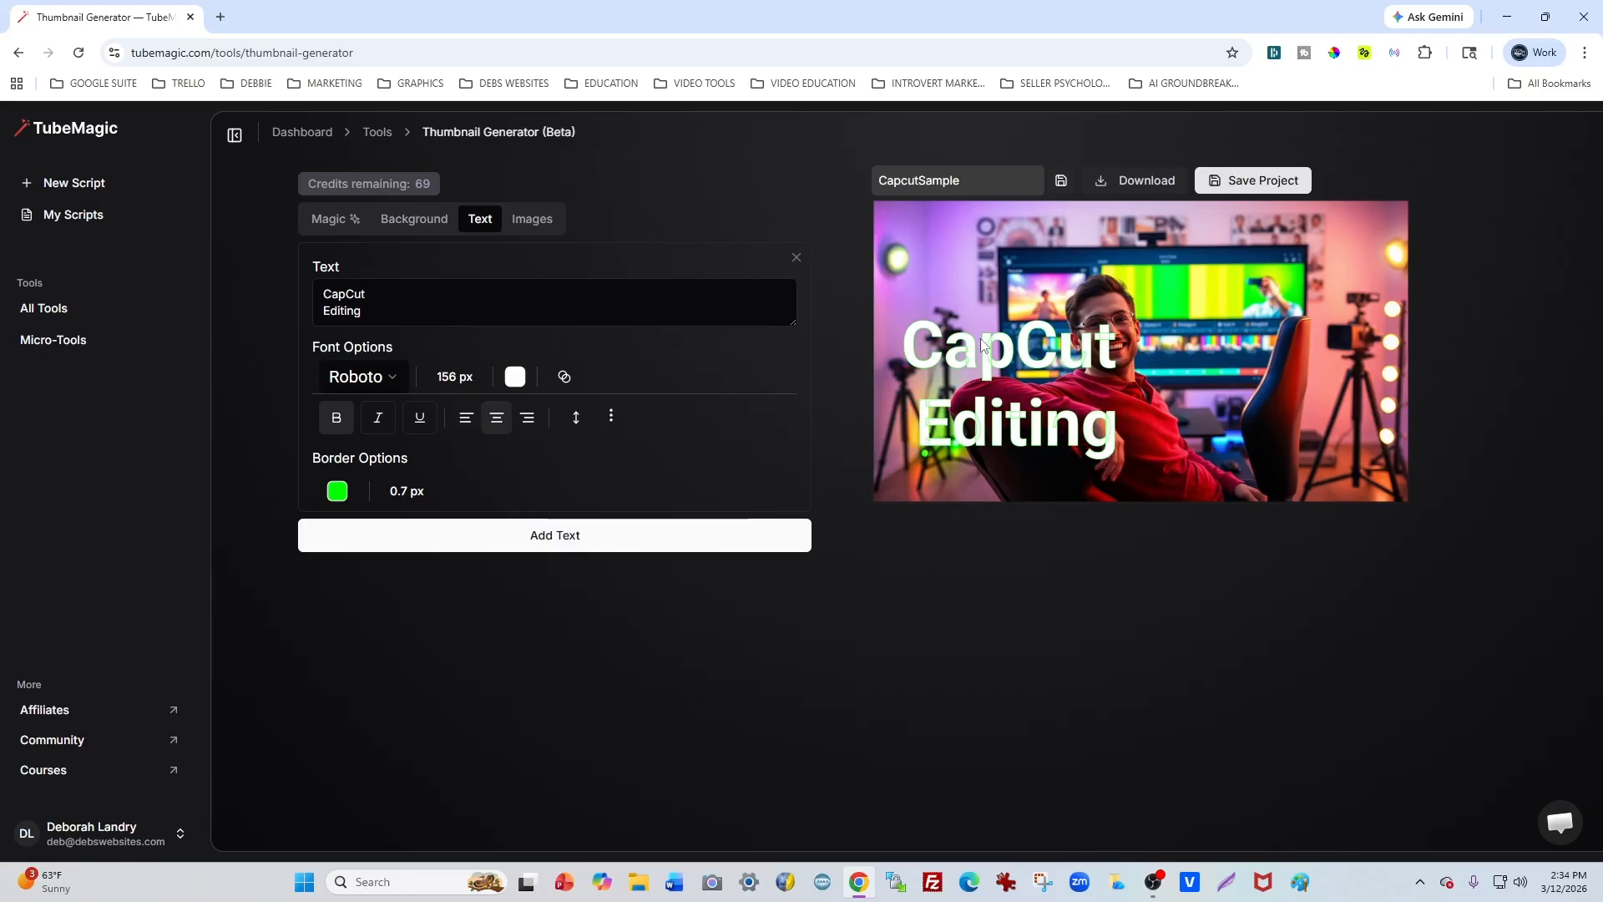
left_click_drag(986, 355, 1269, 300)
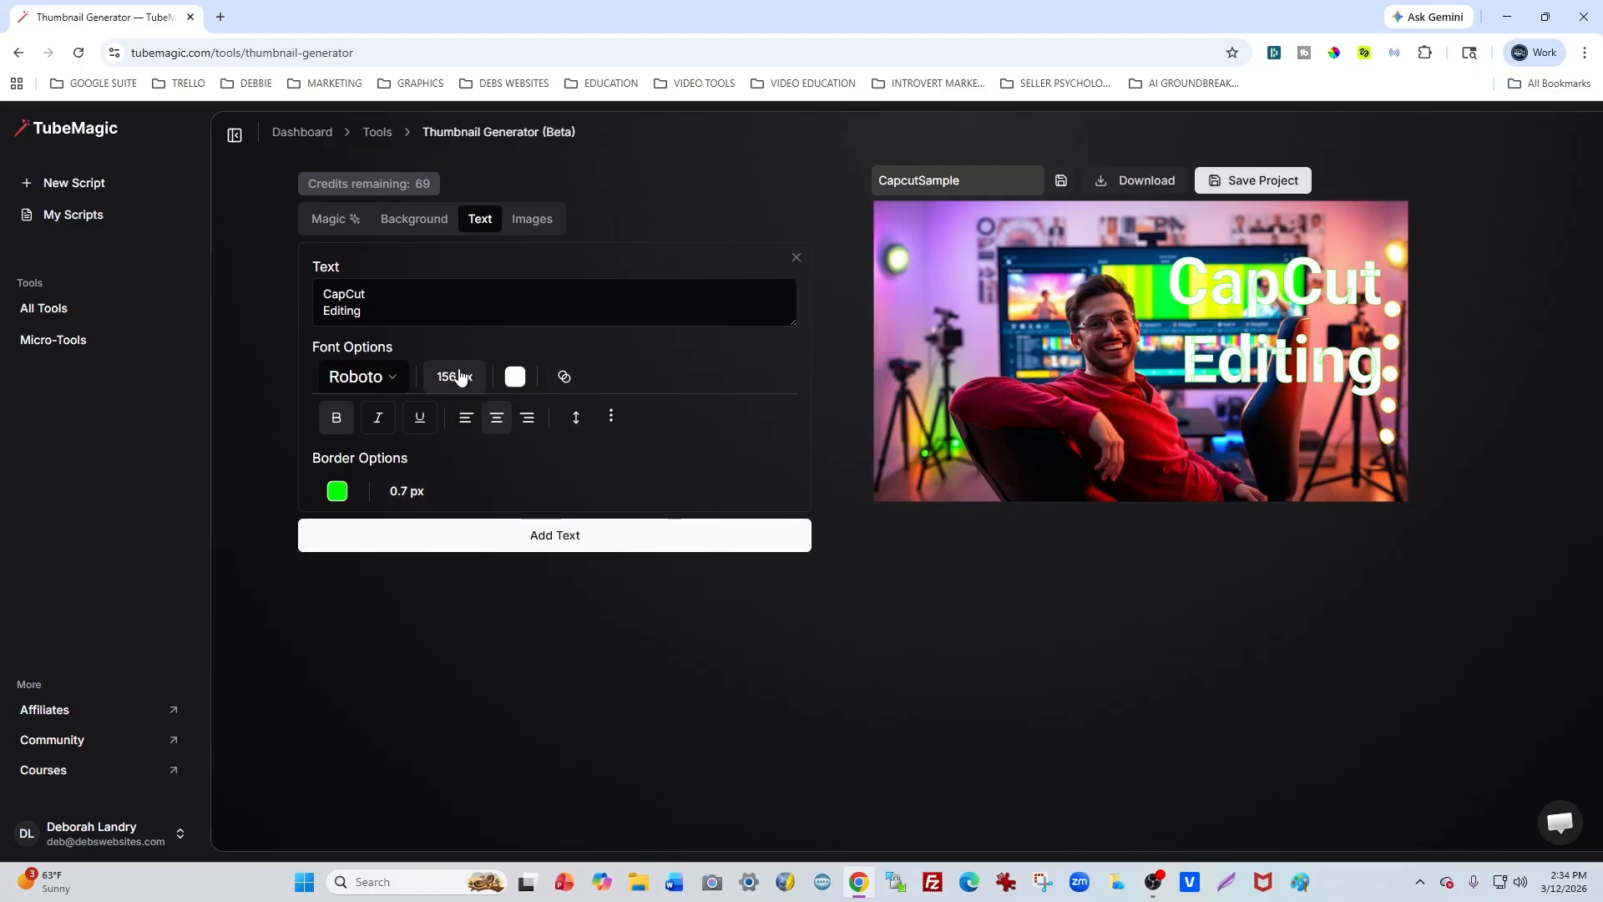
- Set the text's font size to 172 px and shift it slightly up and left so it fits inside the thumbnail
left_click(454, 376)
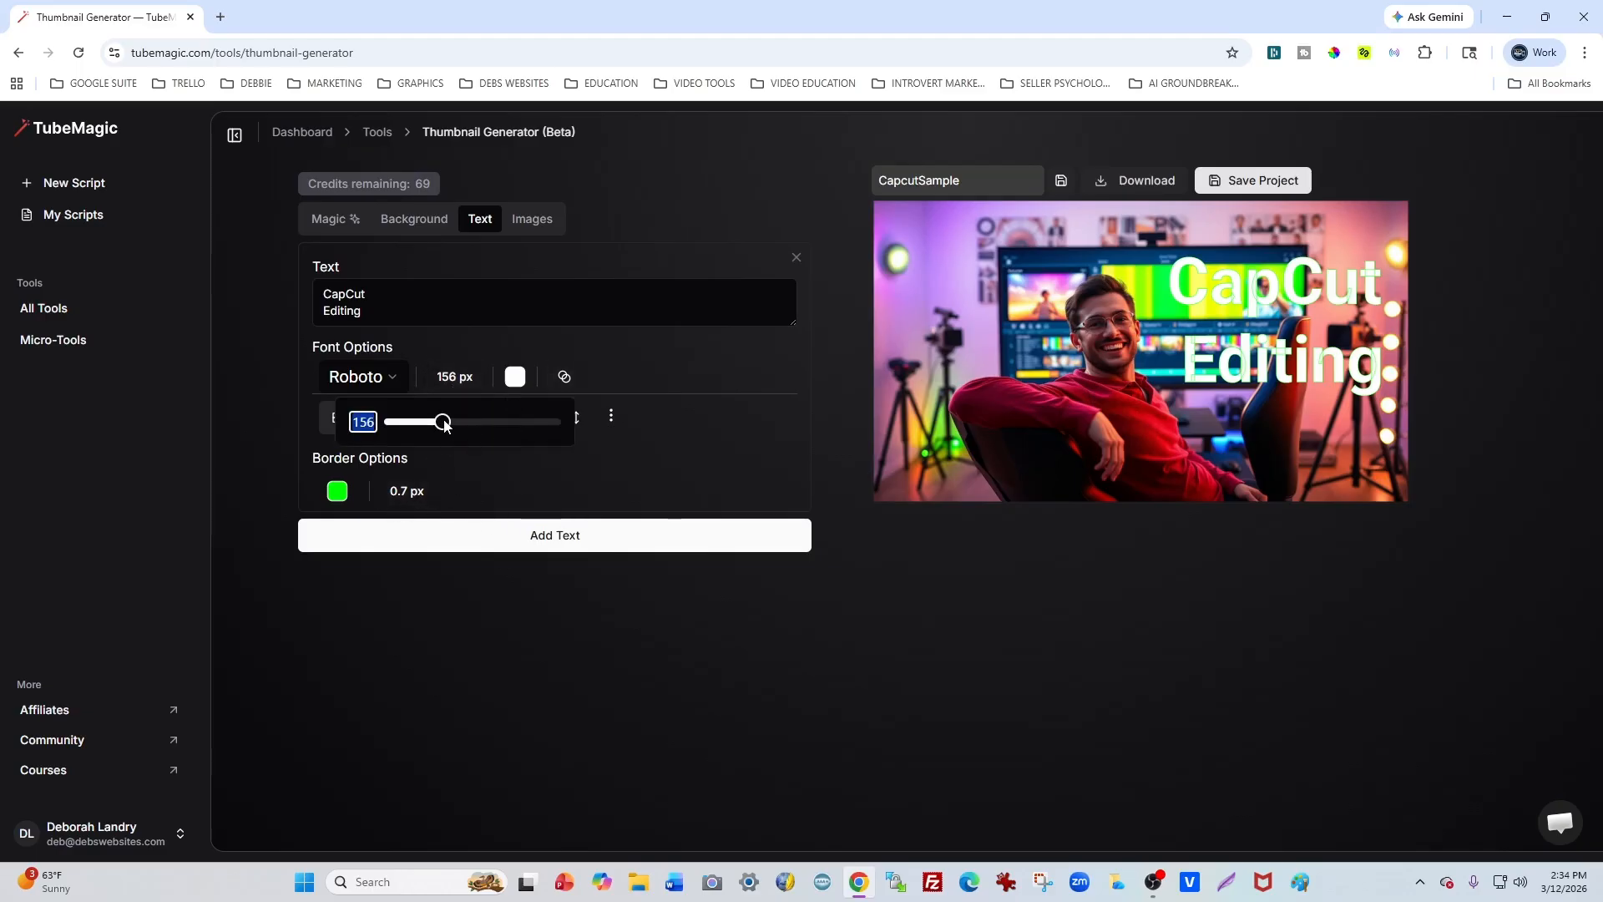
left_click_drag(444, 424, 448, 424)
left_click(1310, 360)
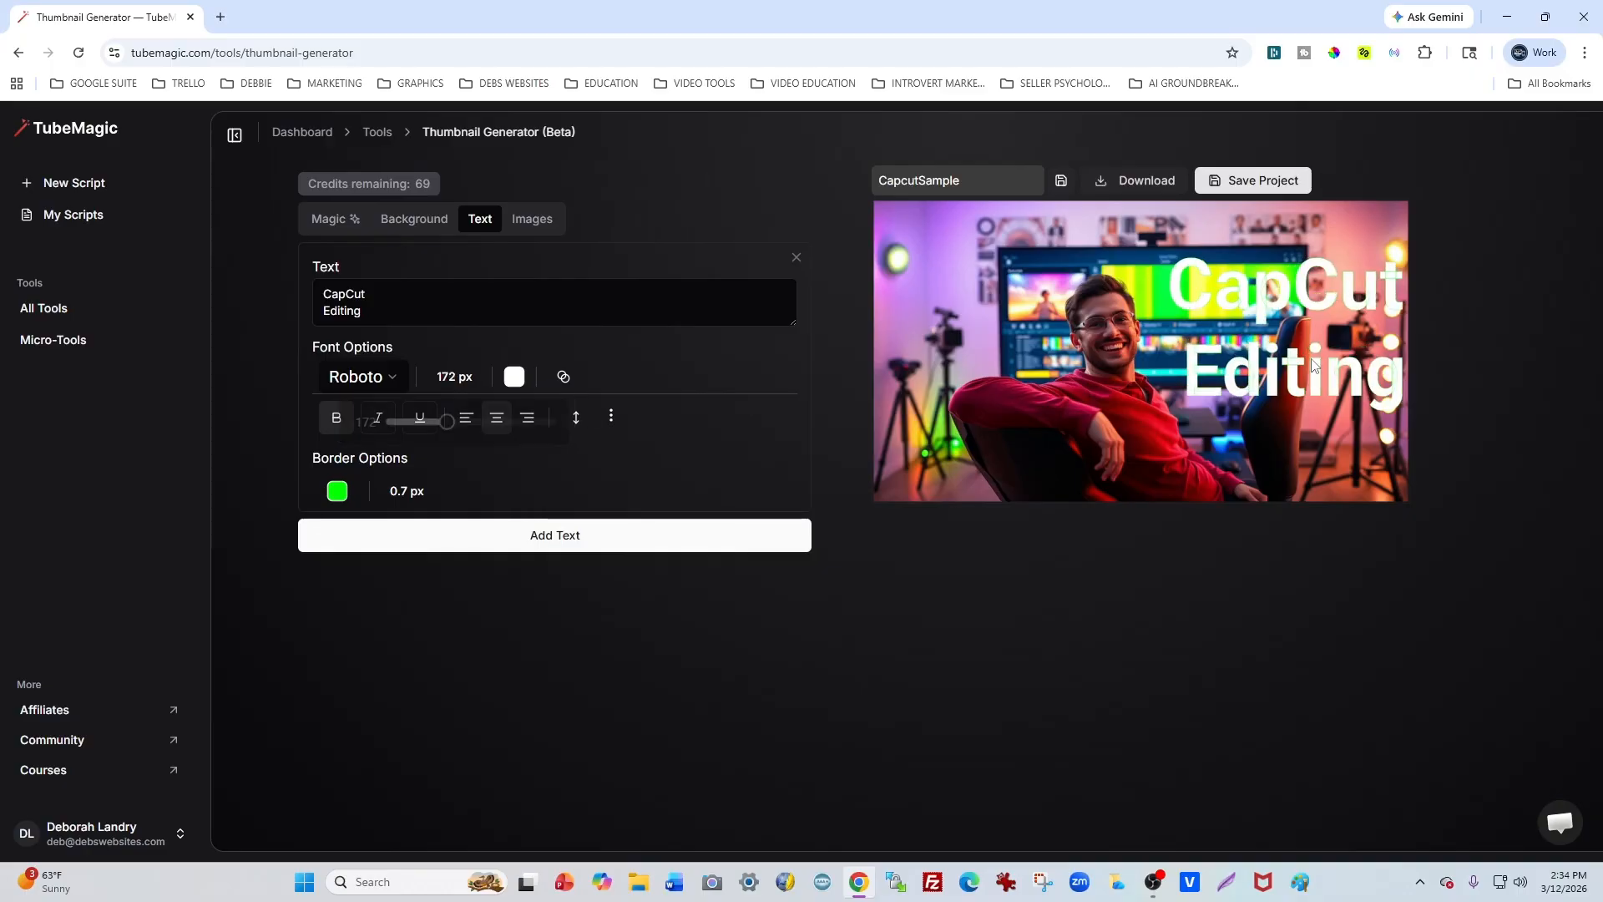
left_click_drag(1307, 380, 1284, 361)
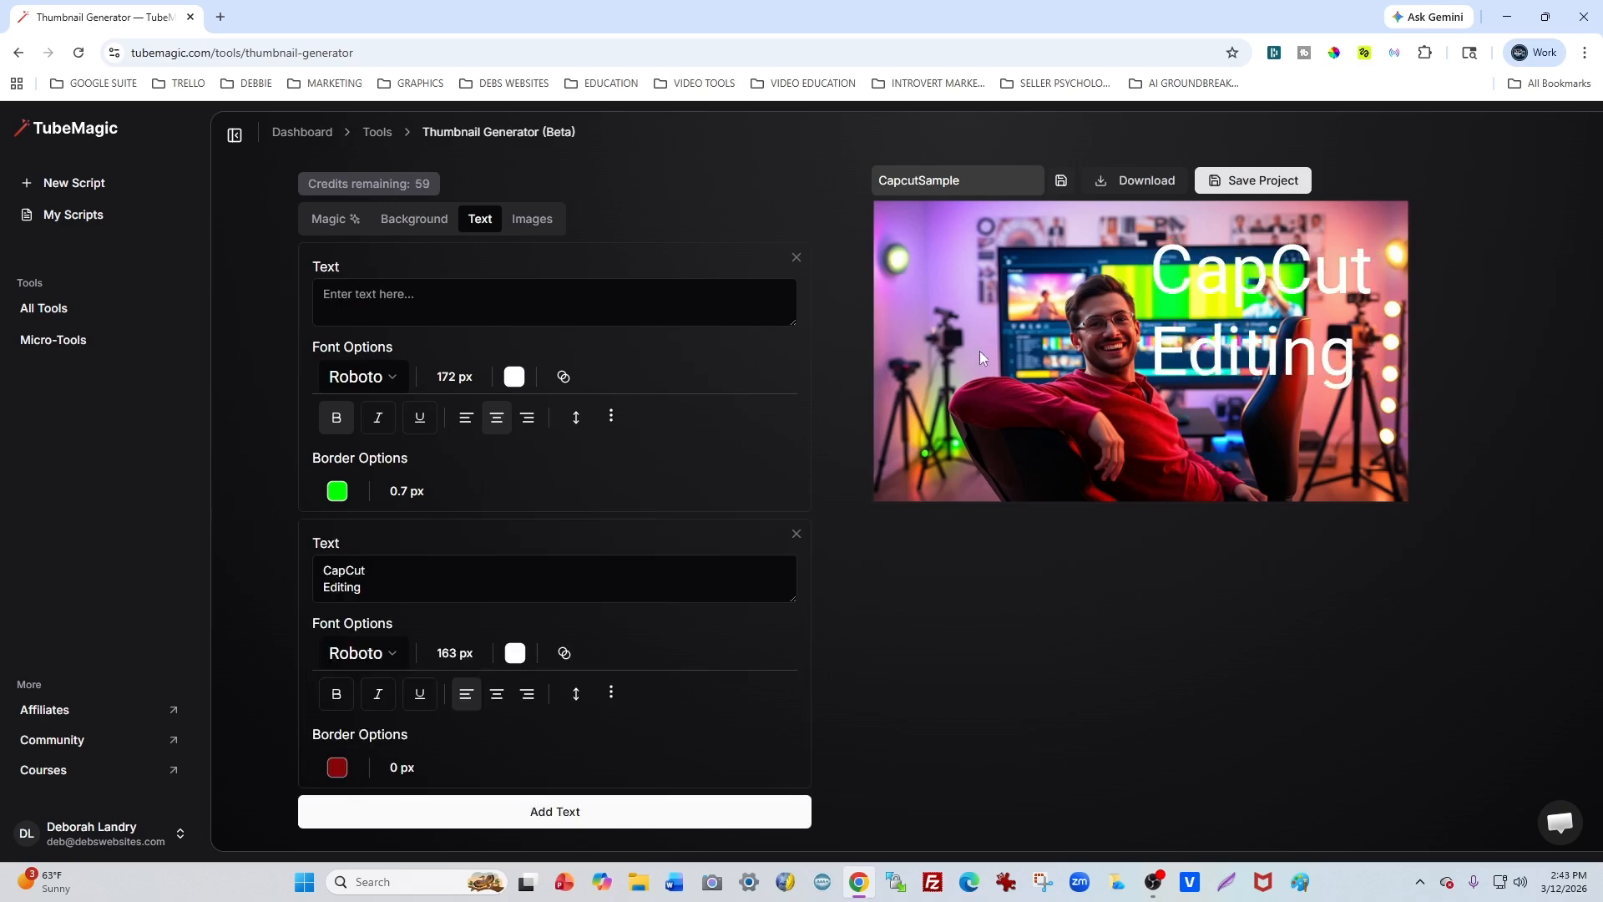
- Delete the "CapCut Editing" wording from the second text block, leaving the thumbnail without text
left_click(525, 227)
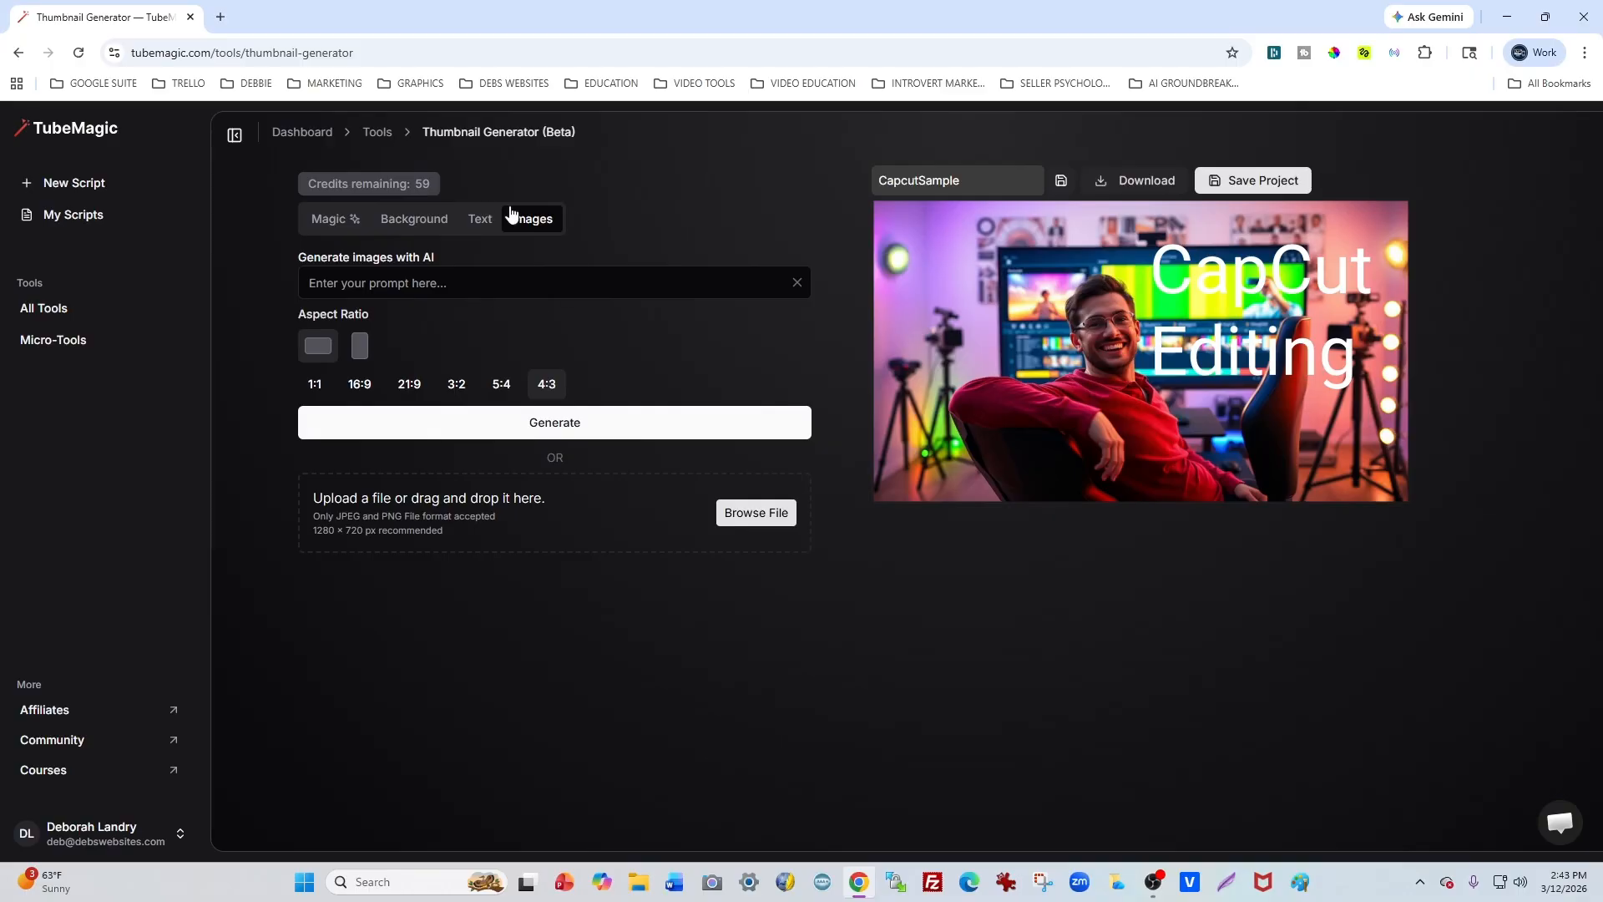
left_click(481, 218)
left_click_drag(383, 583, 294, 558)
key("BackSpace")
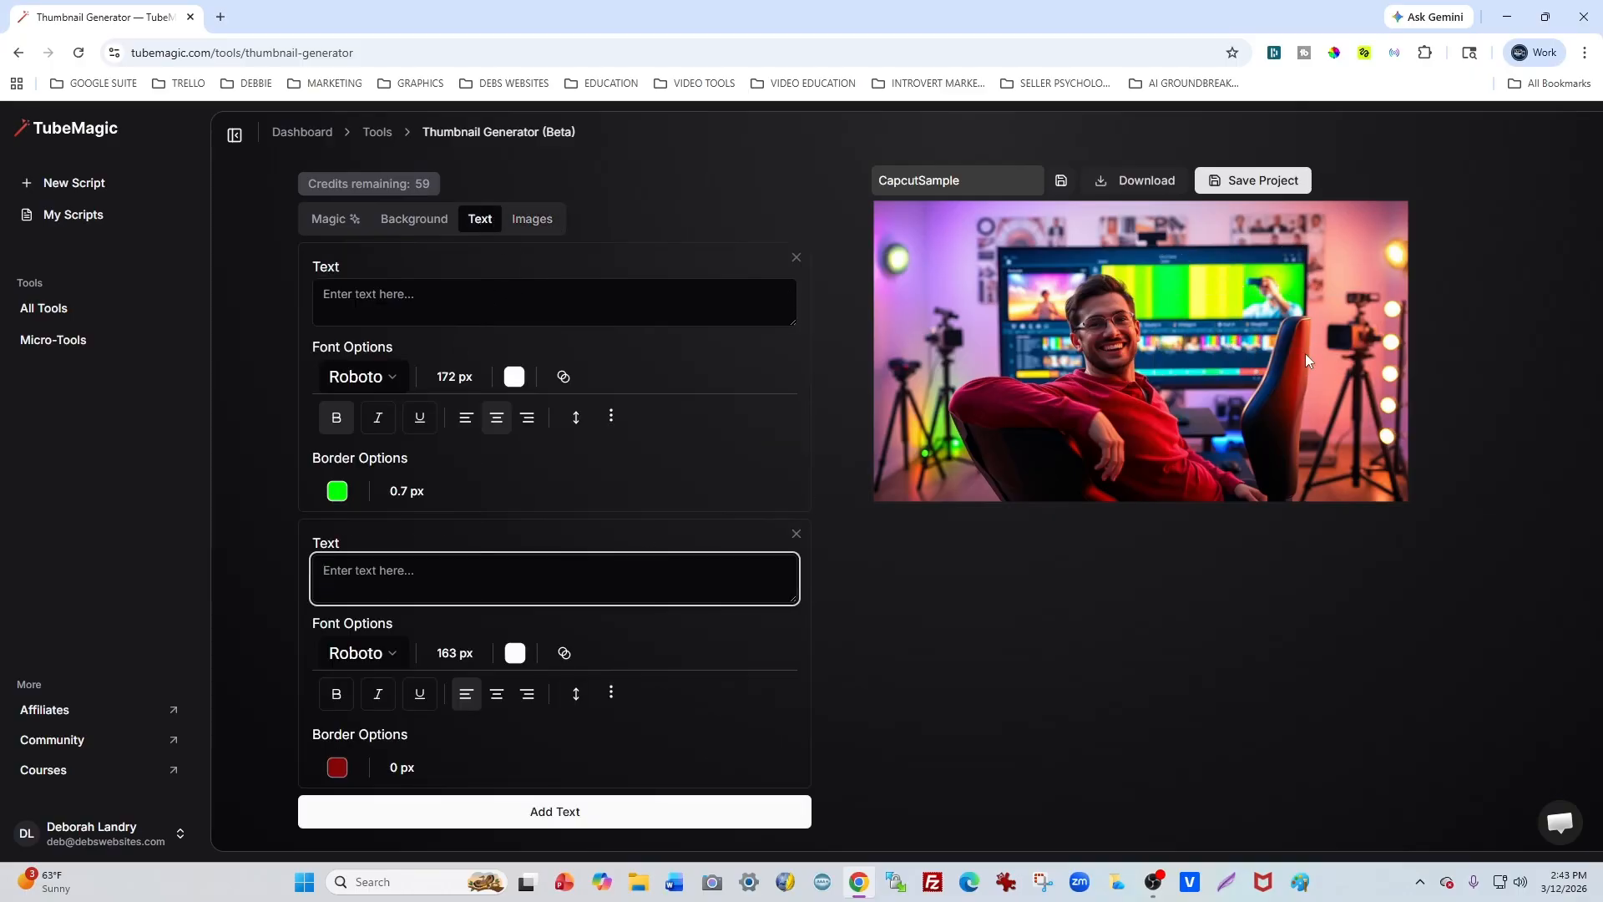
- Save the thumbnail project and download the text-free image
left_click(1255, 185)
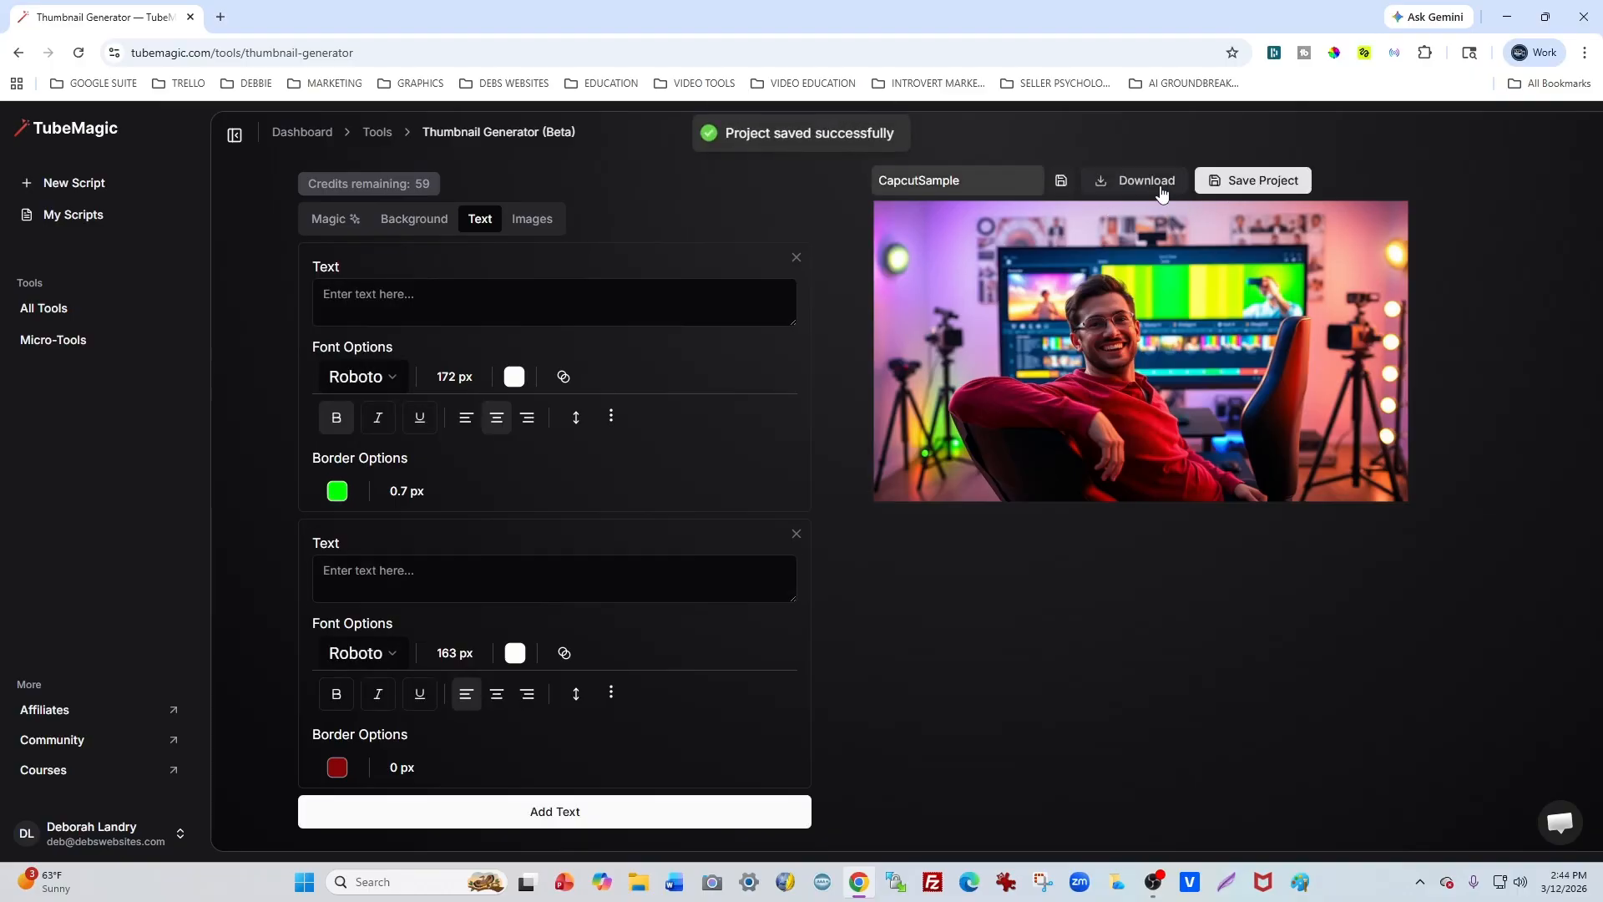
left_click(1147, 185)
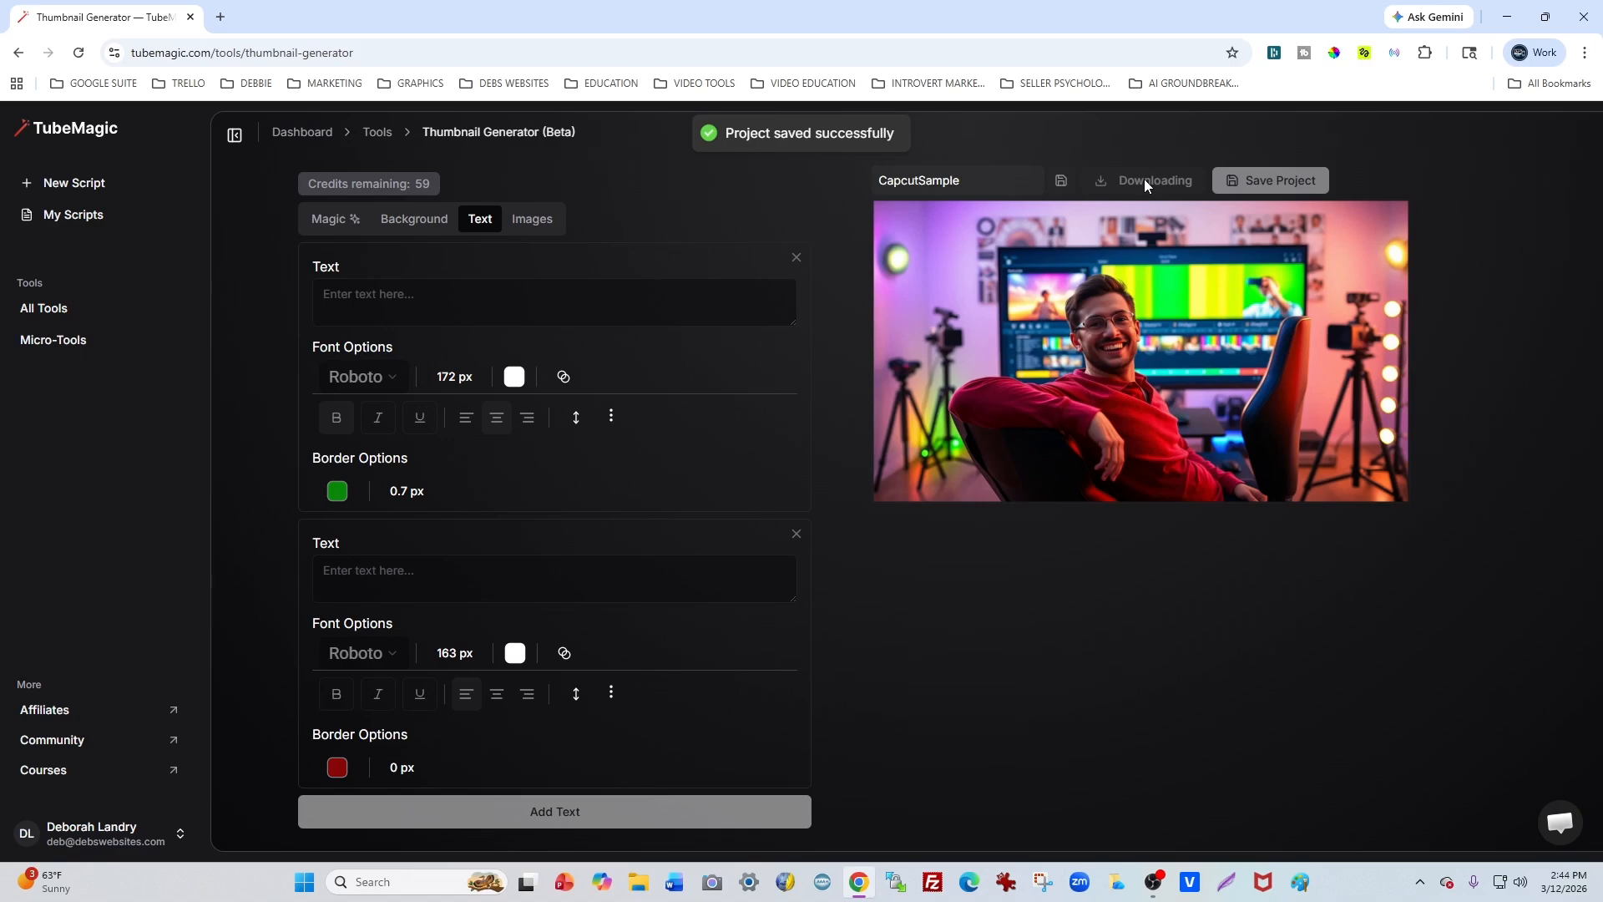
left_click(1511, 17)
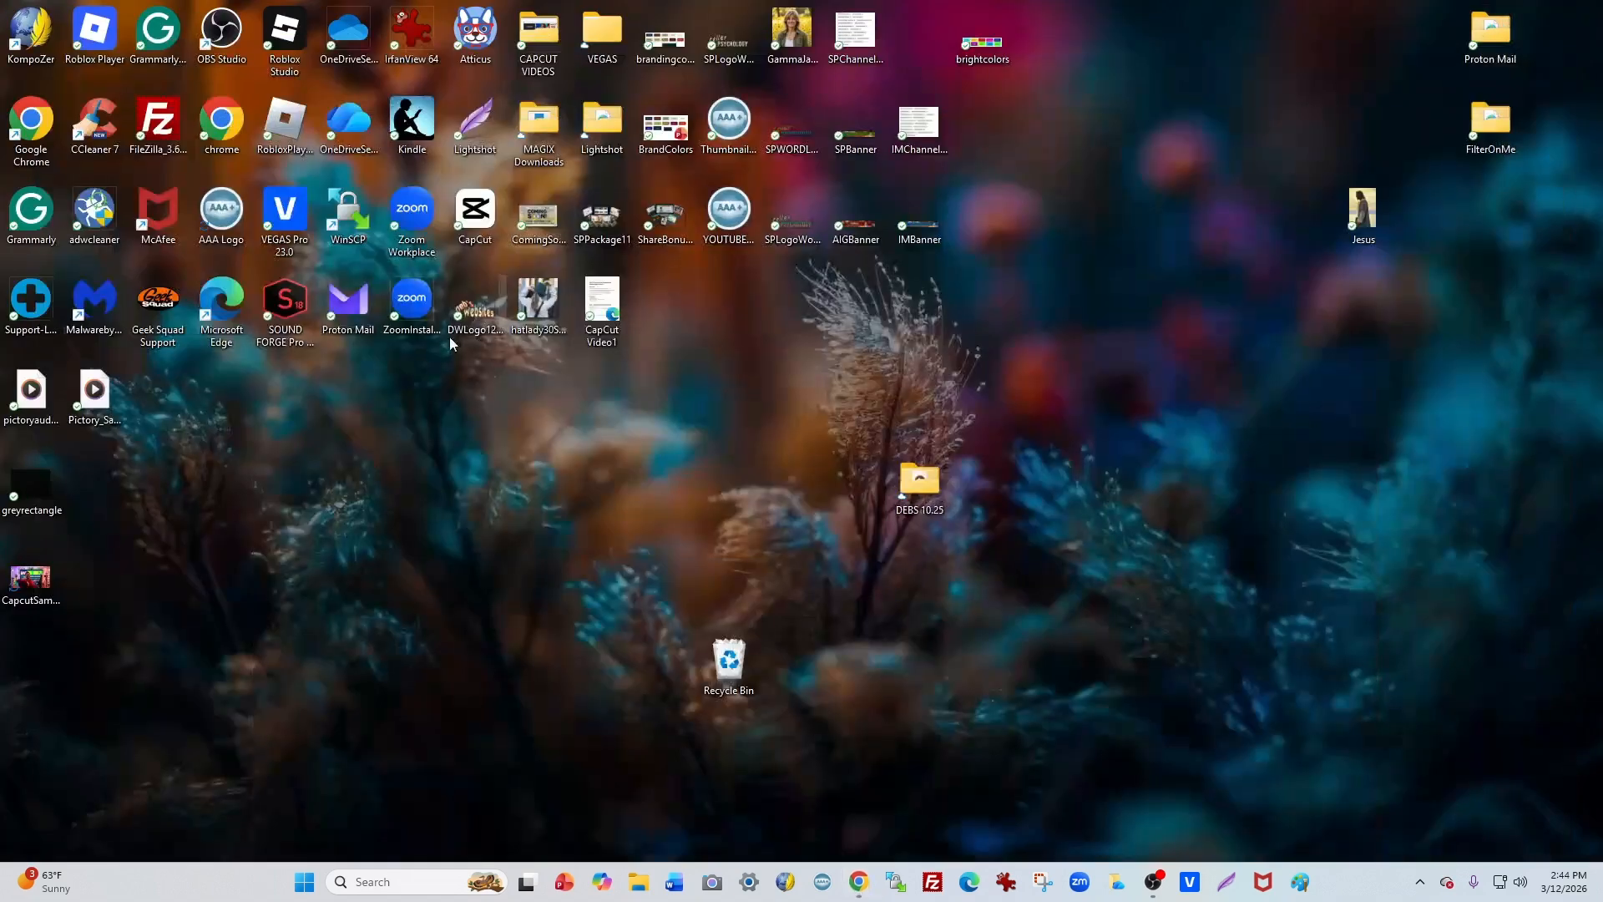
- Switch to AAA Logo and start a blank project with a solid color background and 72 dpi resolution
left_click(822, 882)
left_click(788, 694)
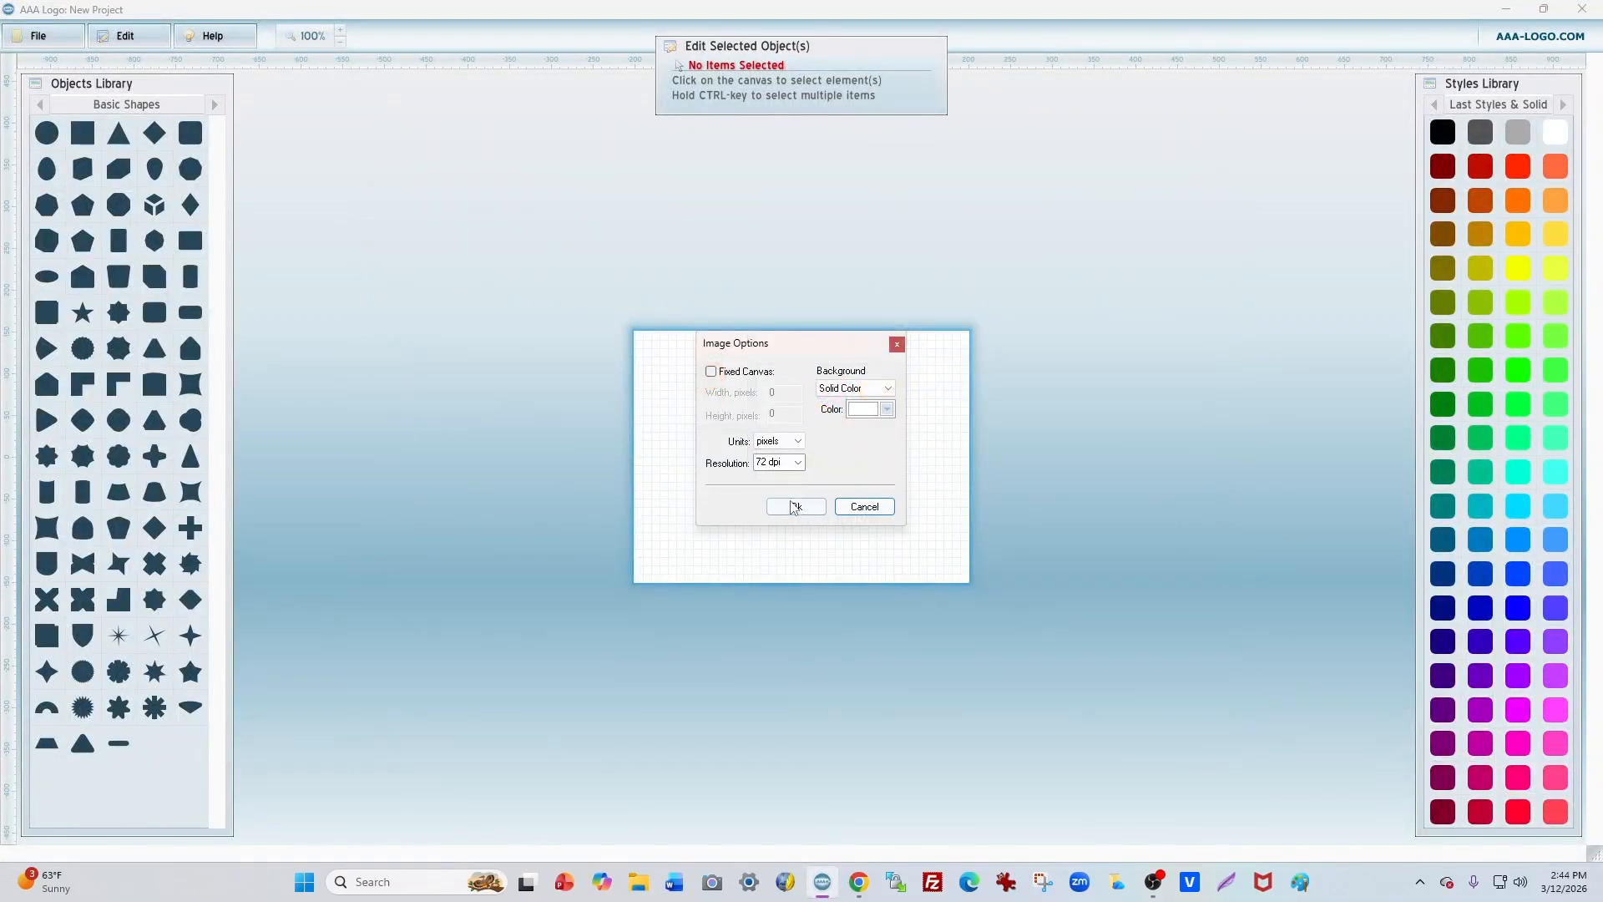
left_click(795, 505)
- Import the CapcutSample image from the Desktop into the project
left_click(43, 36)
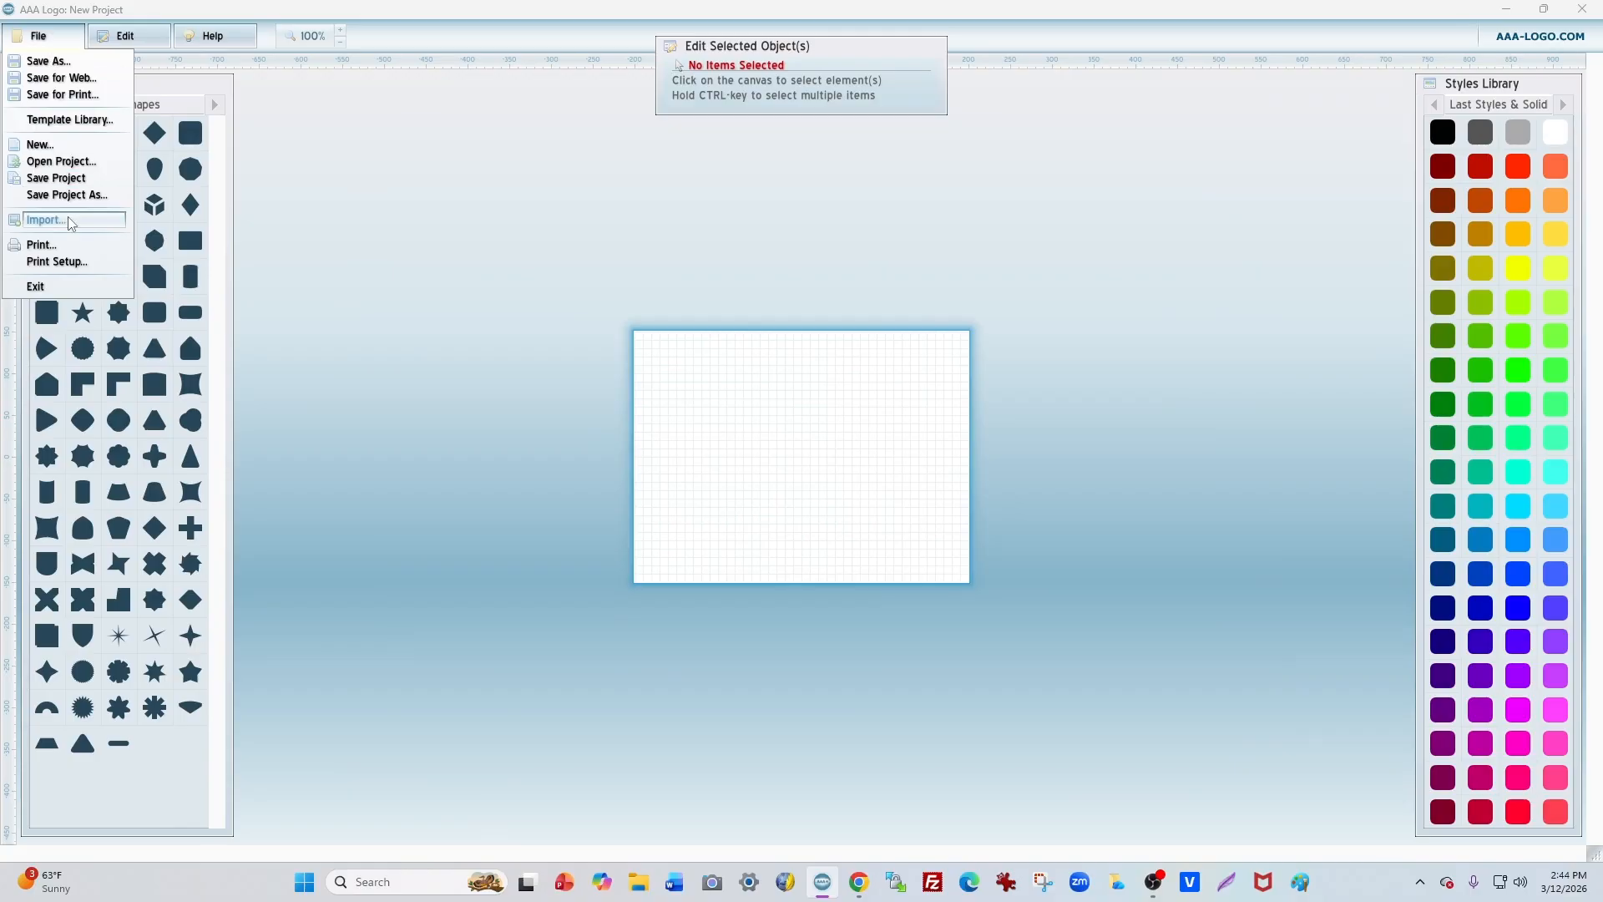
left_click(50, 164)
scroll(910, 334, "down", 2)
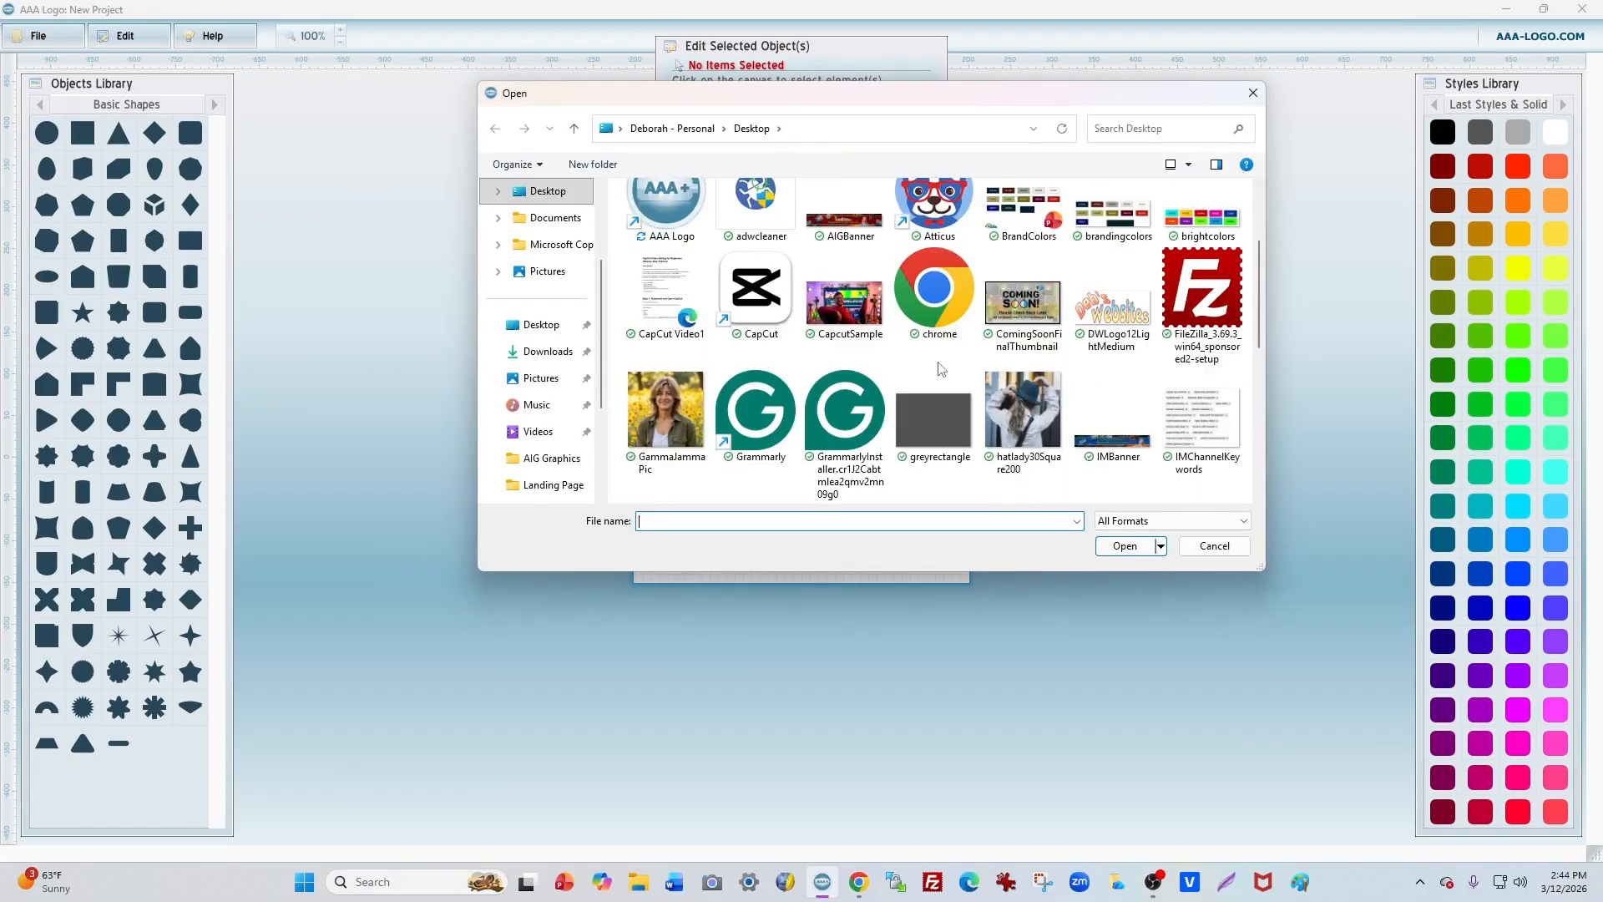
double_click(843, 302)
- Scale the imported image proportionally to 59% and move it higher on the canvas
left_click_drag(781, 137, 745, 144)
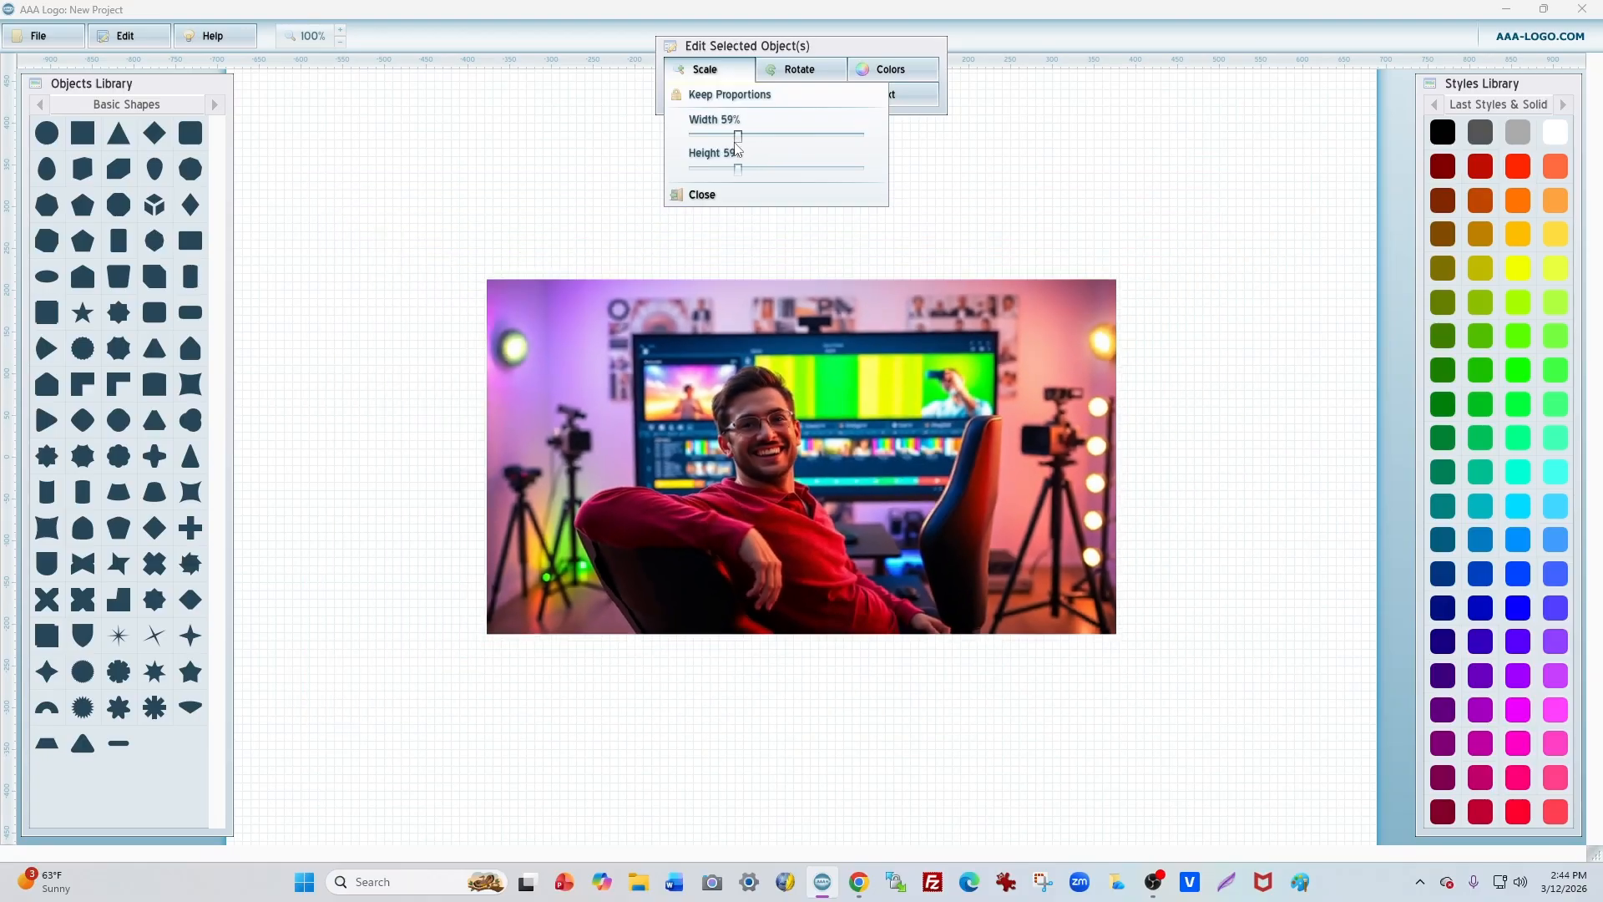
left_click(954, 432)
left_click_drag(950, 436, 957, 374)
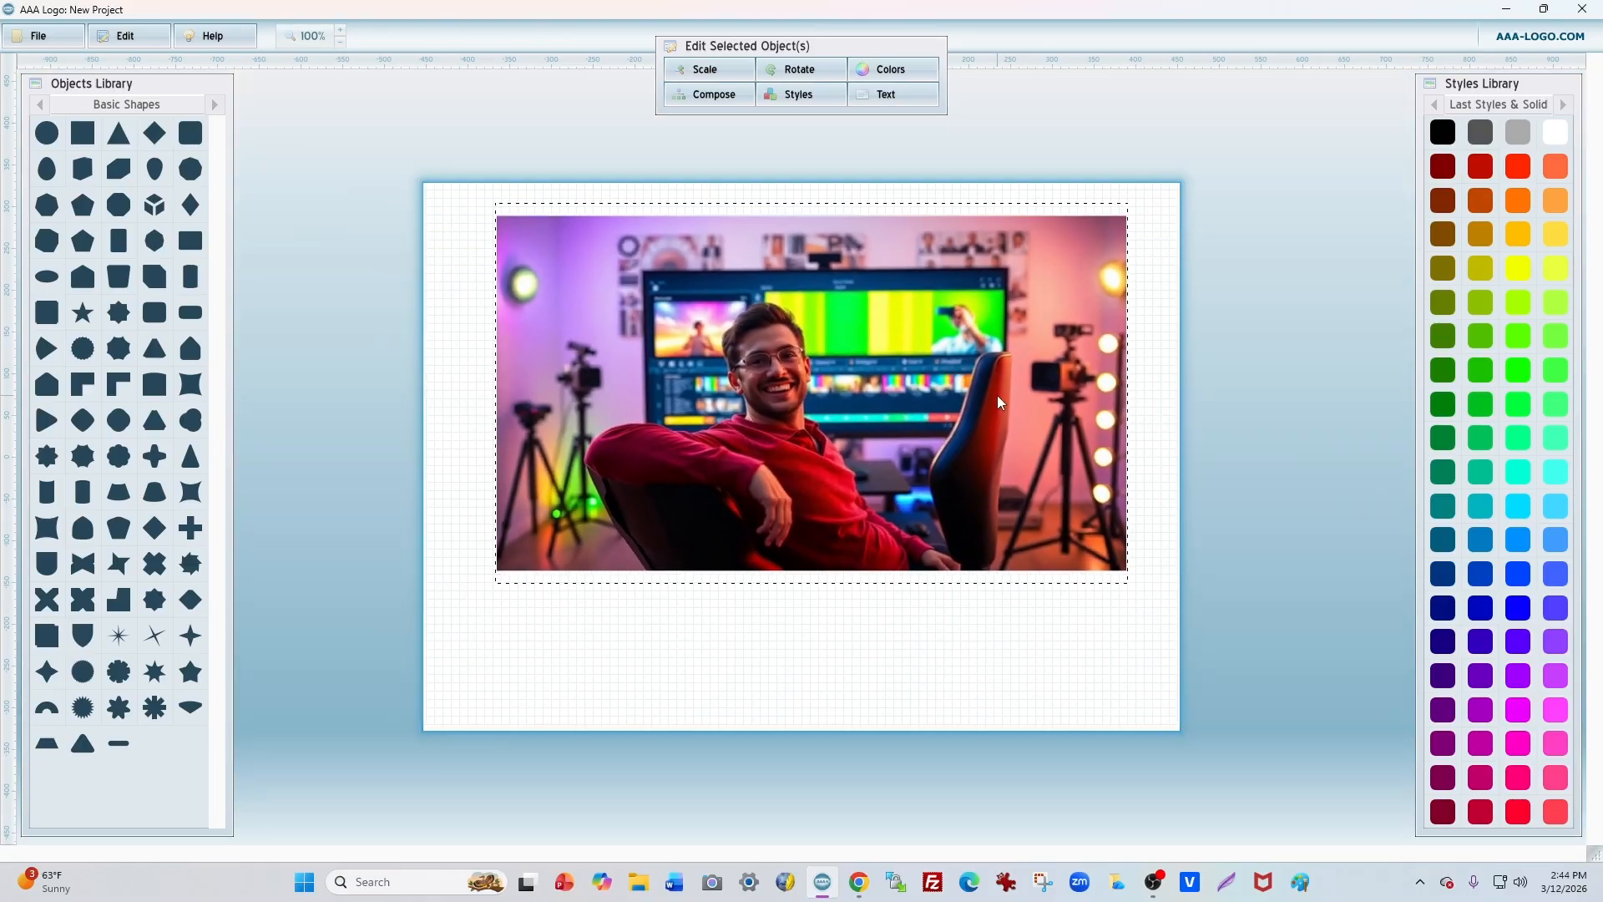
- Add a new text line reading "CapCut" in Lato Bold
left_click(125, 35)
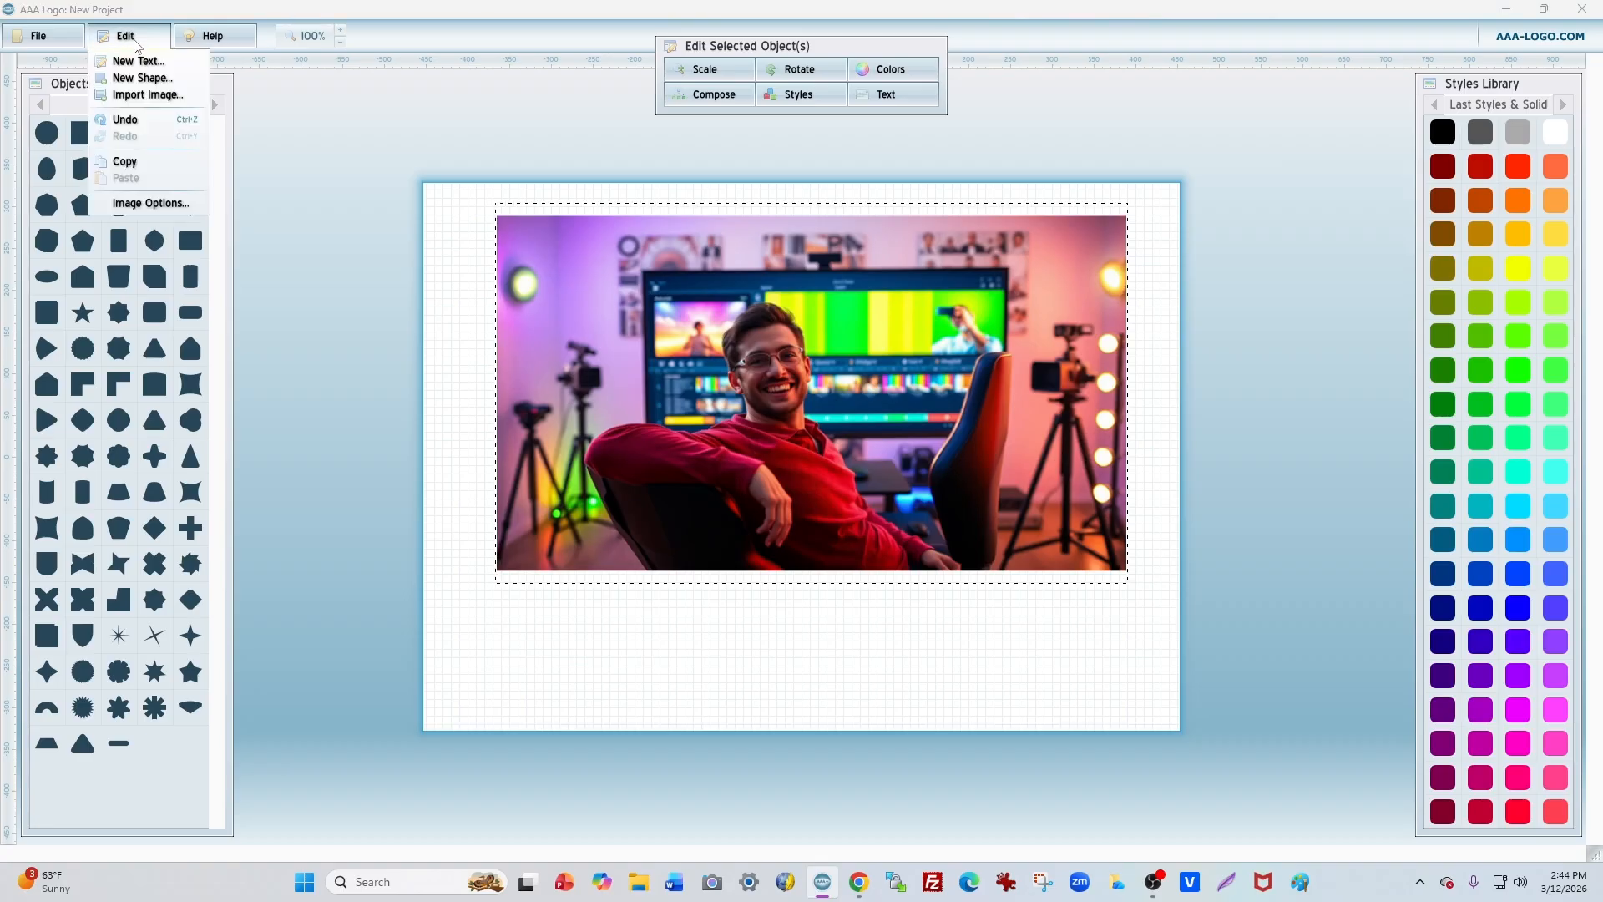
left_click(136, 46)
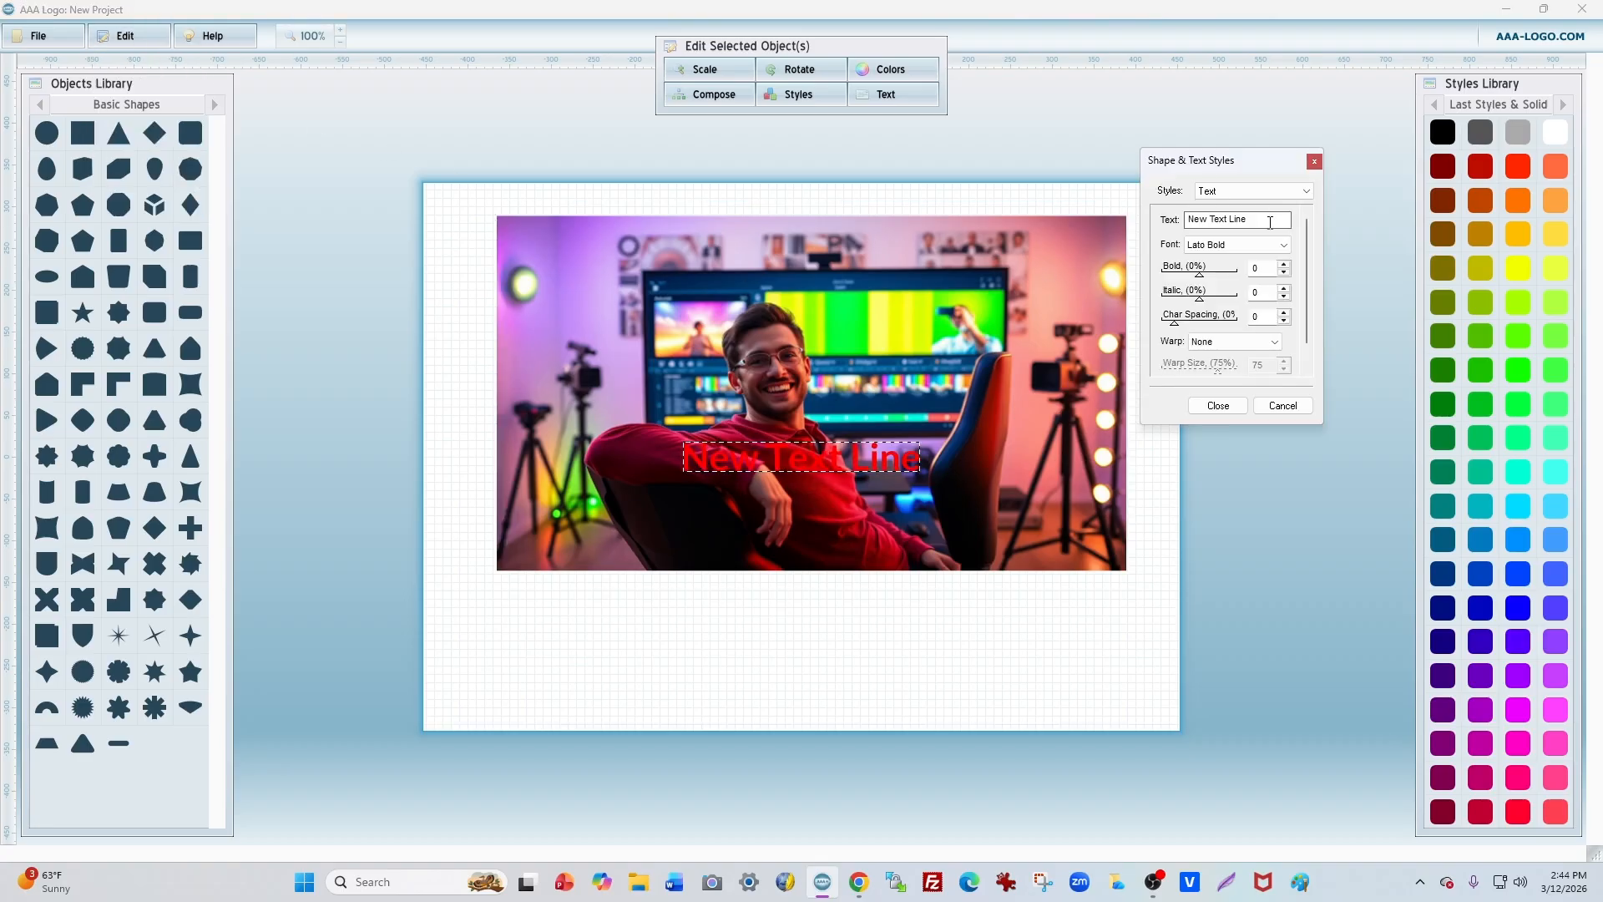
triple_click(1270, 221)
type("Cap")
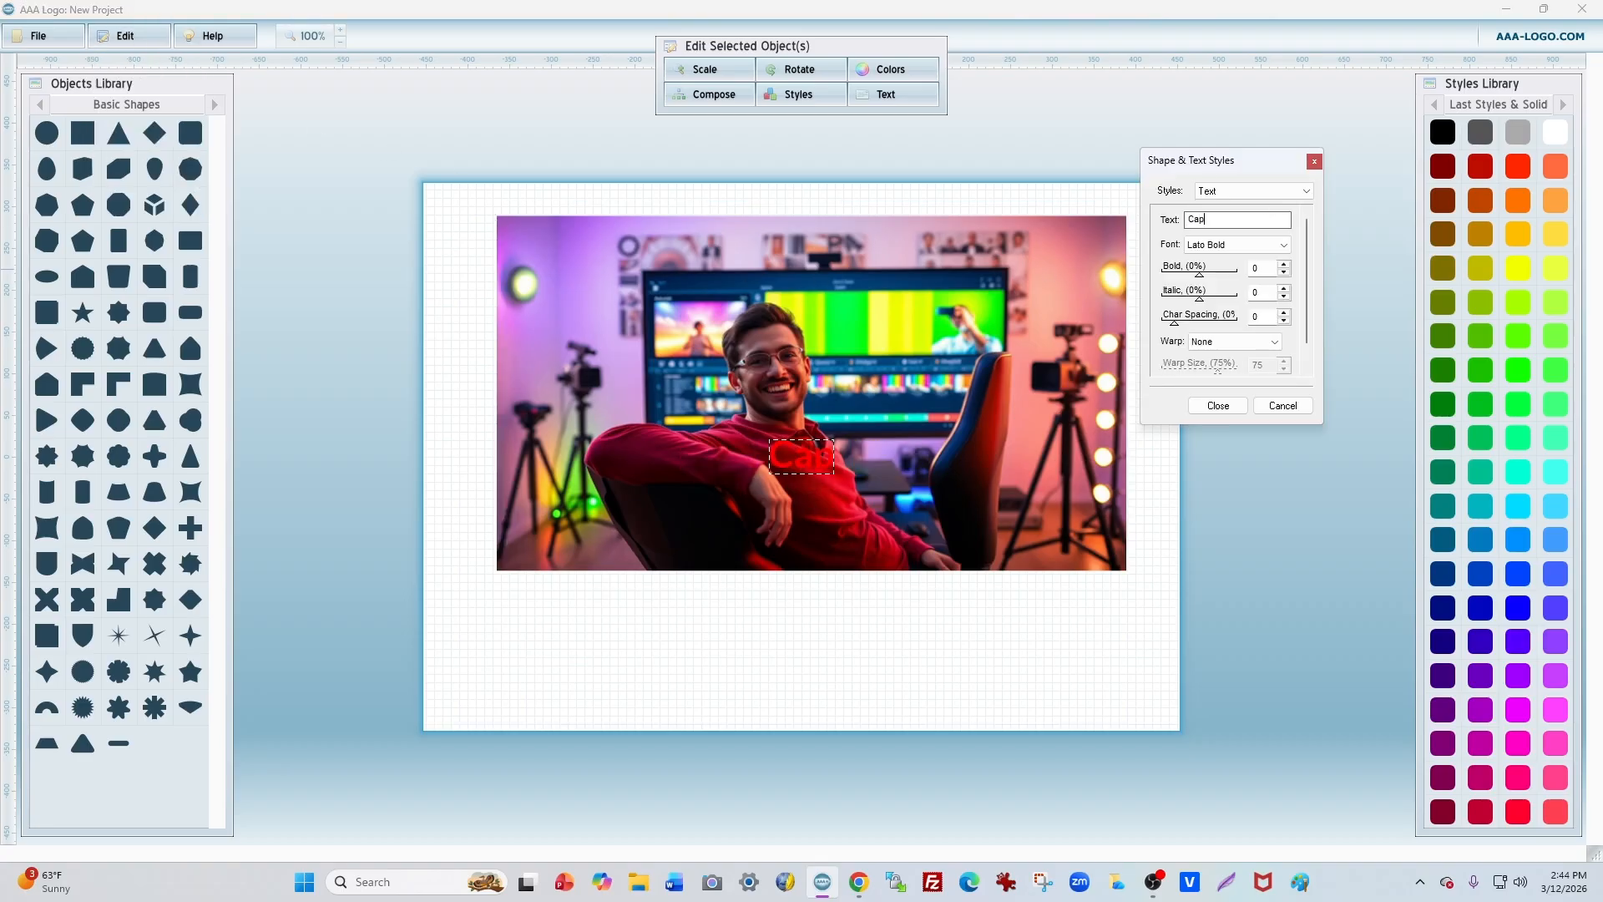
type("Cut")
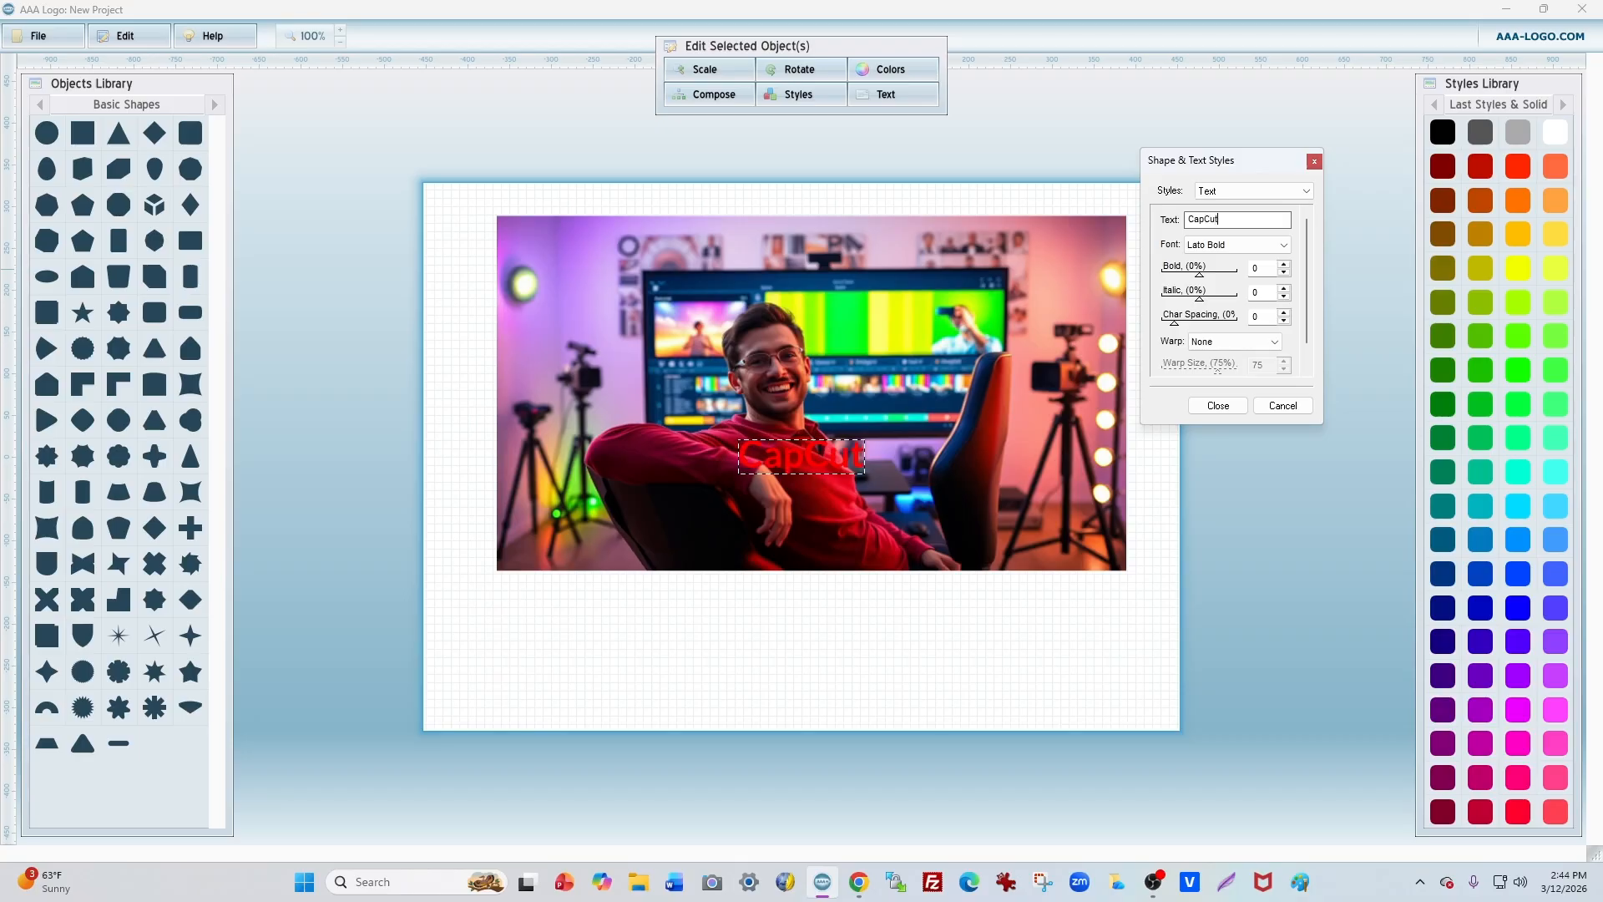
- Move the "CapCut" text to the upper right of the image and enlarge it to over twice its size
left_click_drag(843, 460, 992, 292)
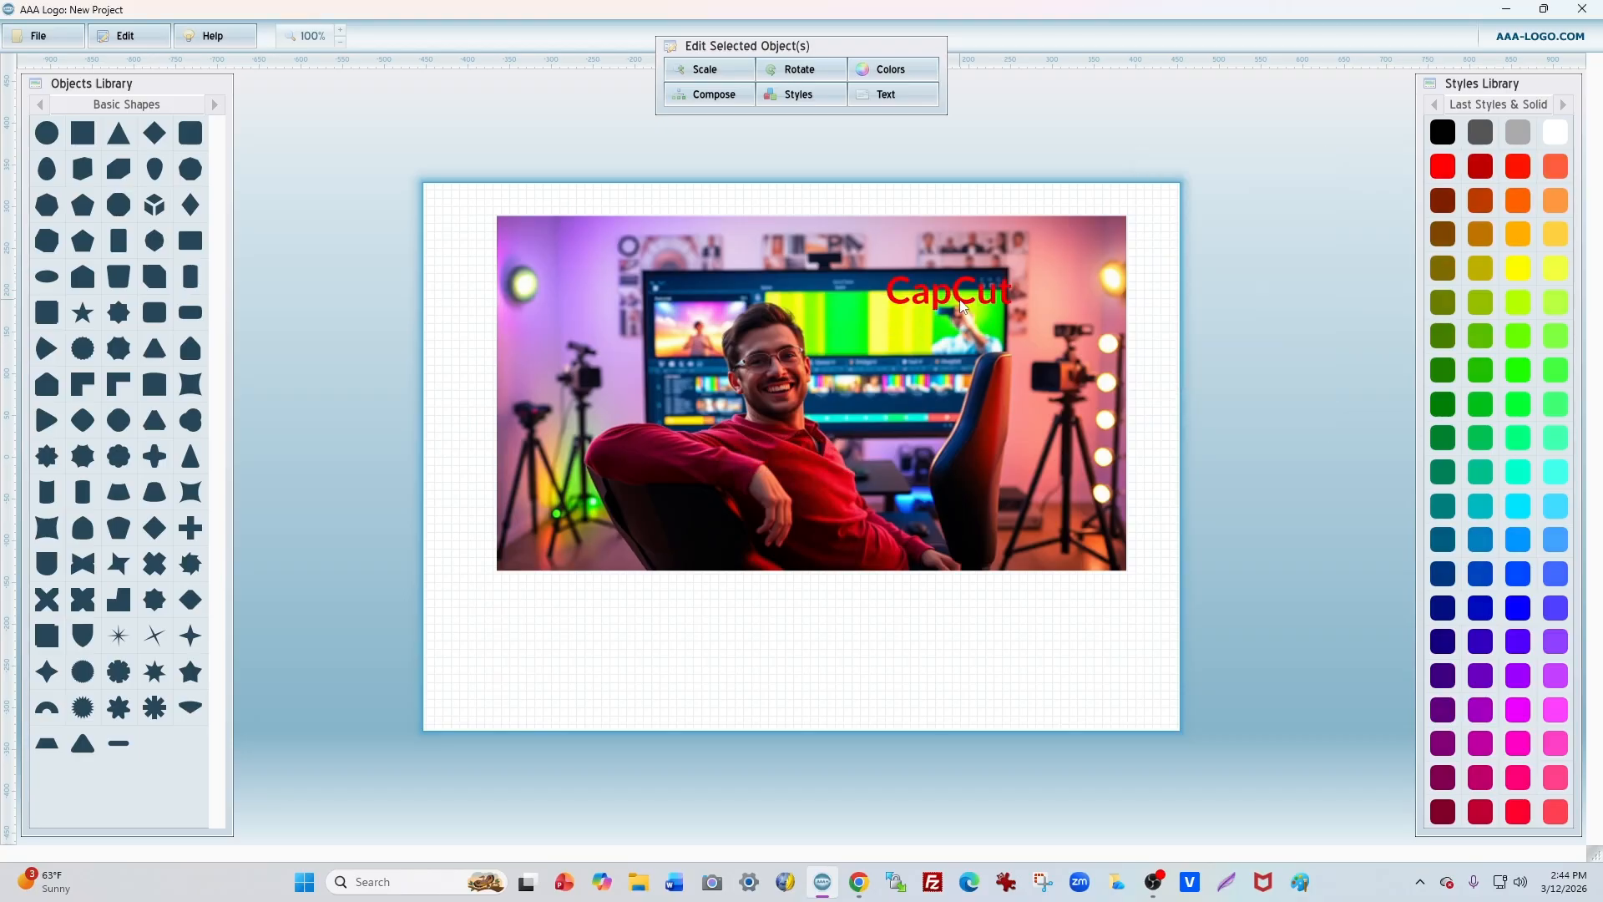
left_click(705, 69)
left_click_drag(776, 132, 823, 132)
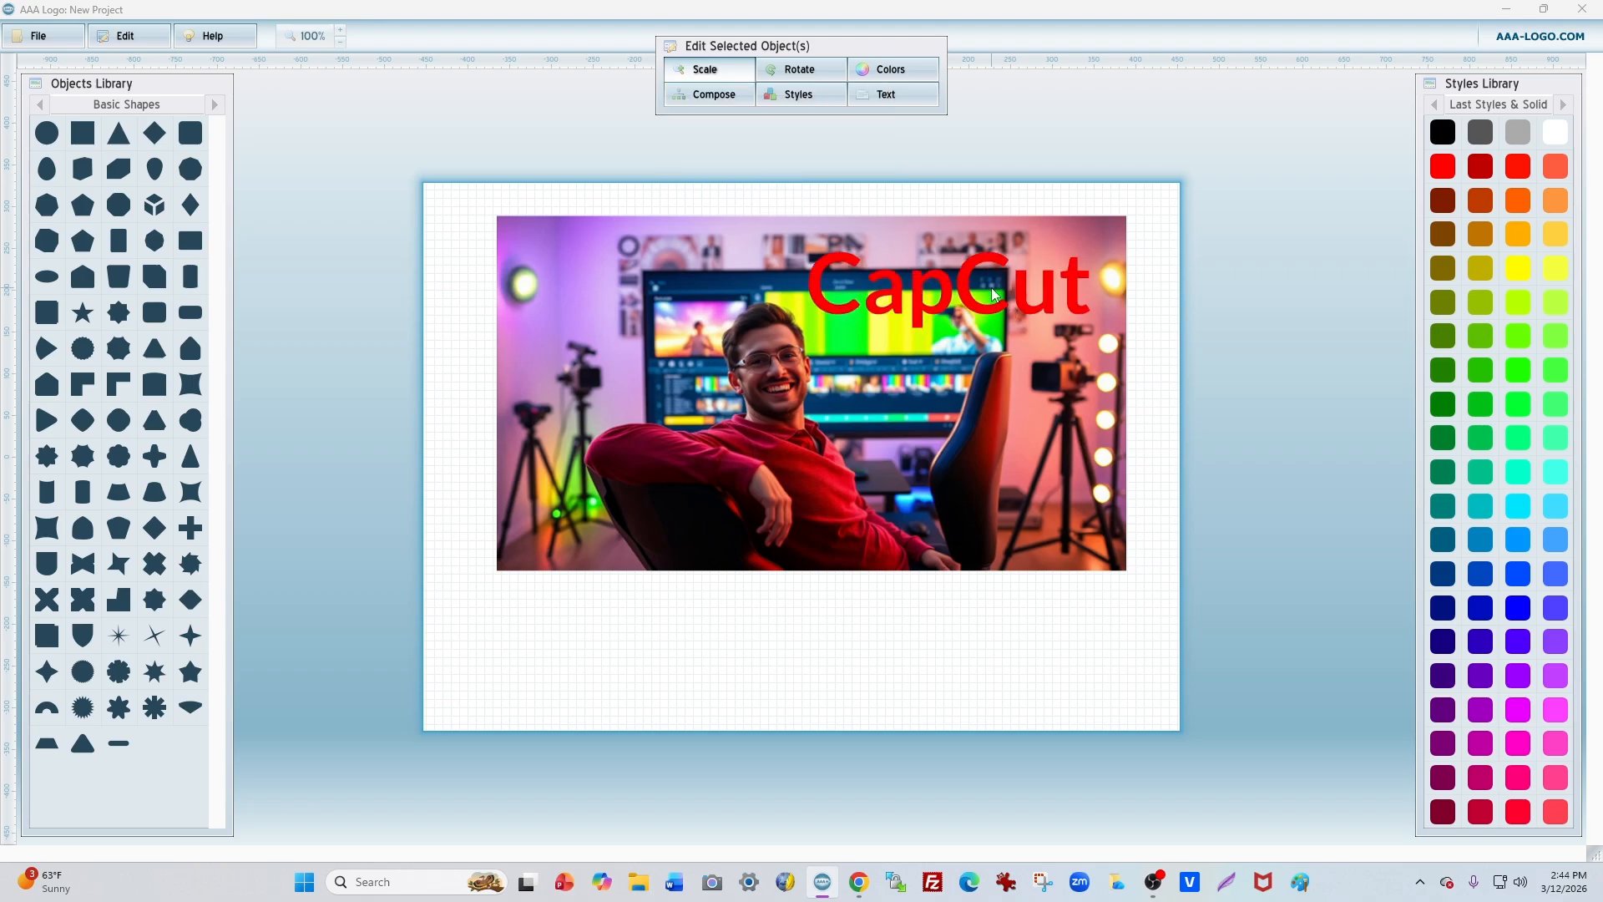
- Apply the red Bright Gradient style from the styles library to the "CapCut" text
left_click(1564, 105)
left_click(1564, 105)
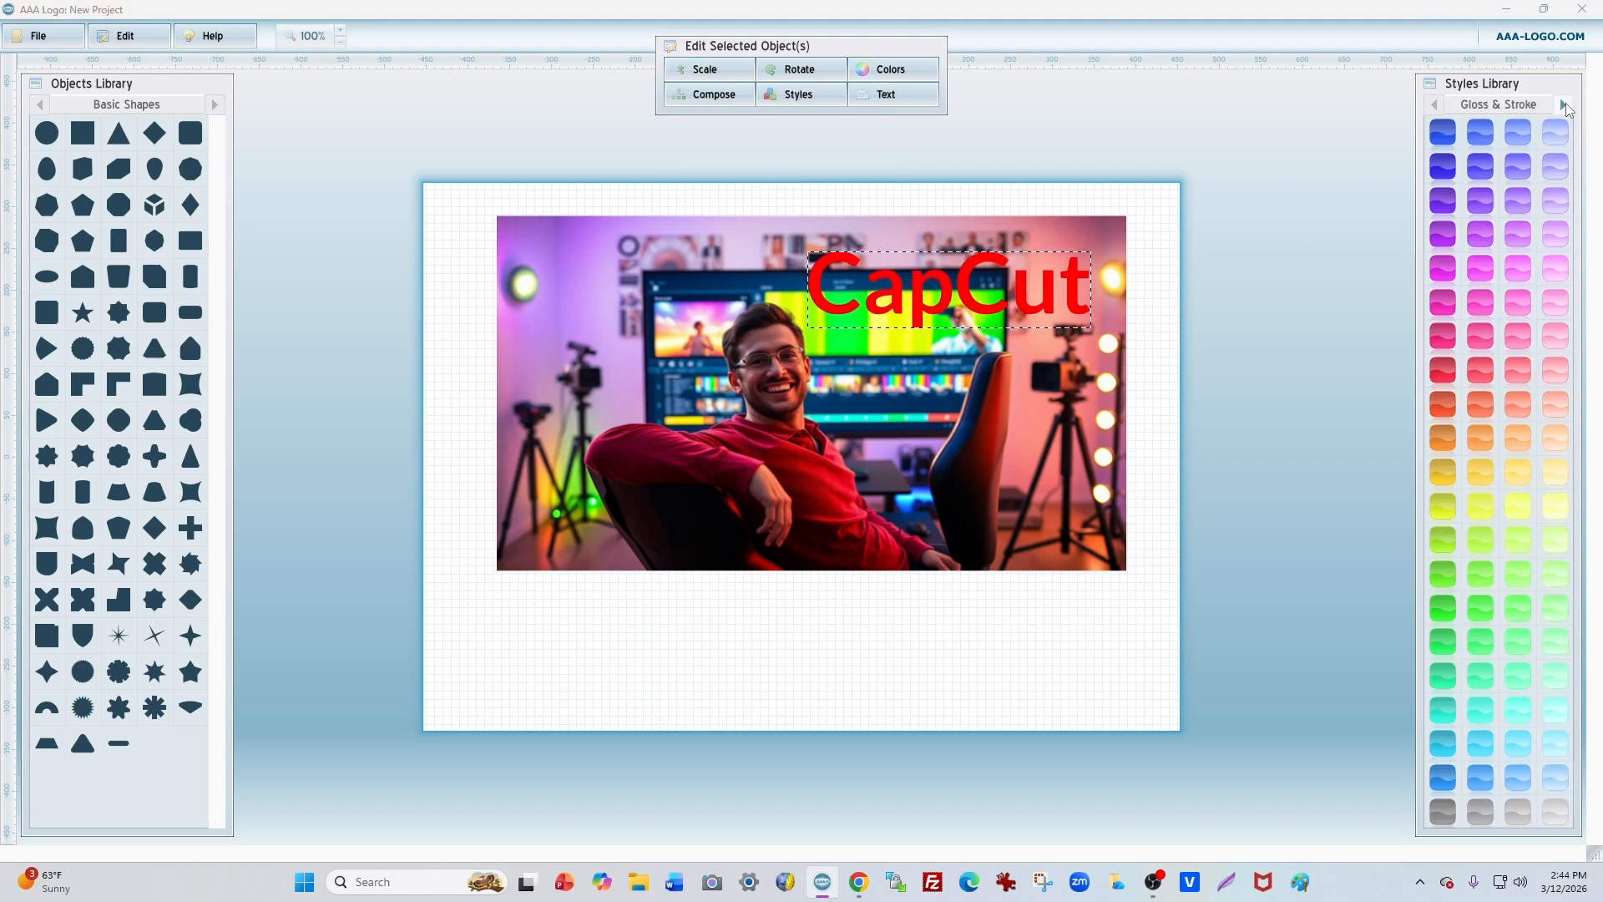
left_click(1564, 104)
left_click(1564, 104)
left_click(1564, 105)
left_click(1564, 104)
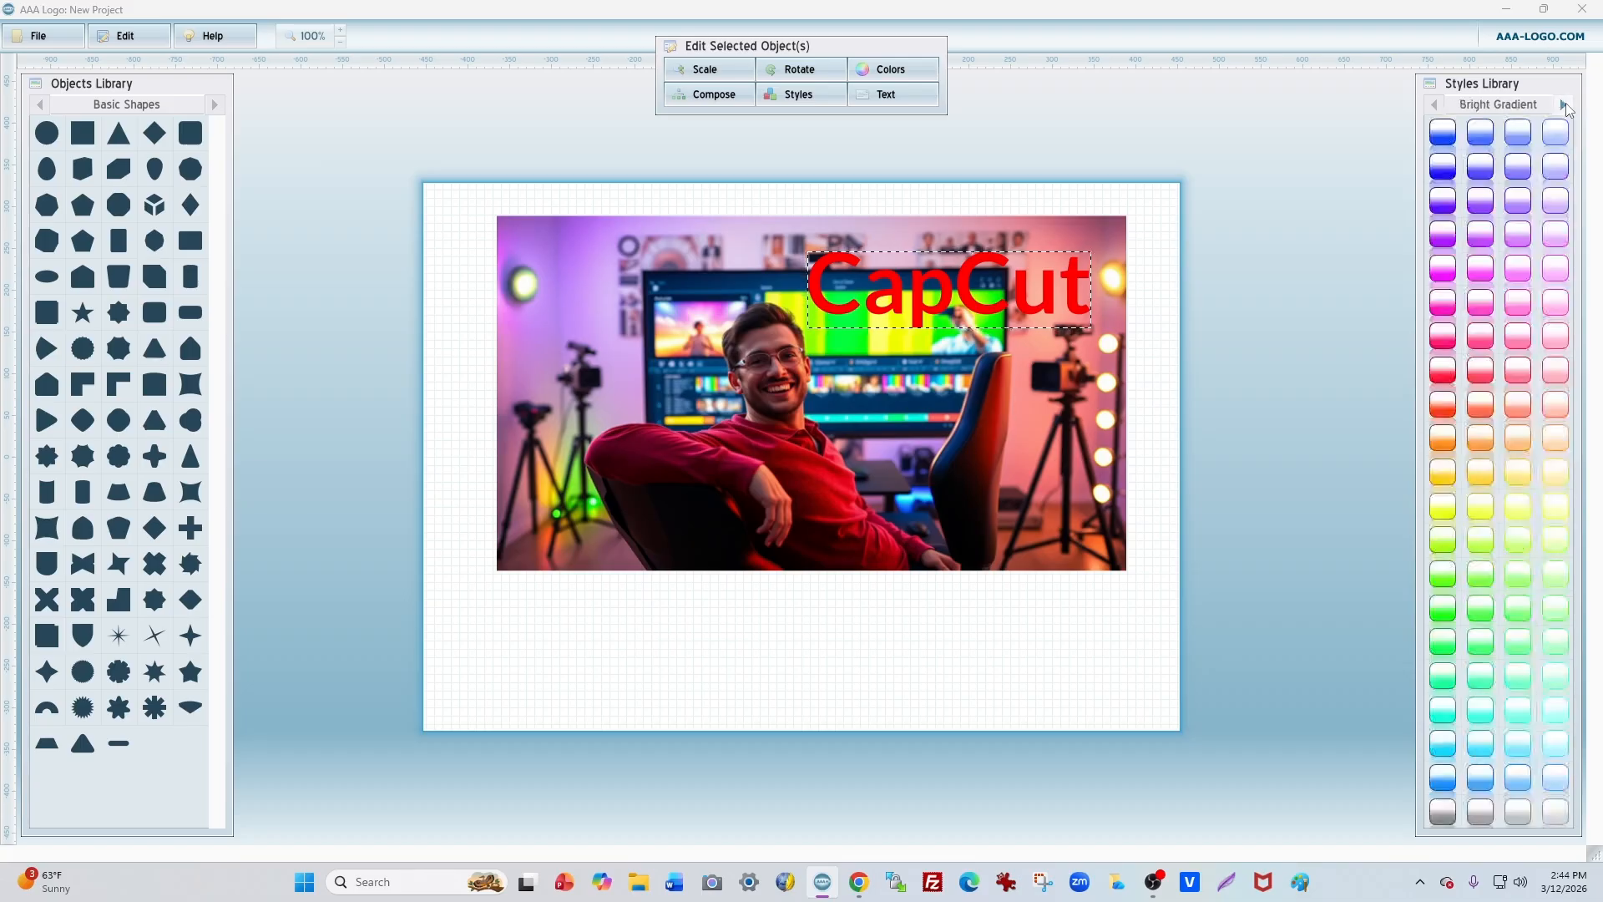
left_click(1443, 376)
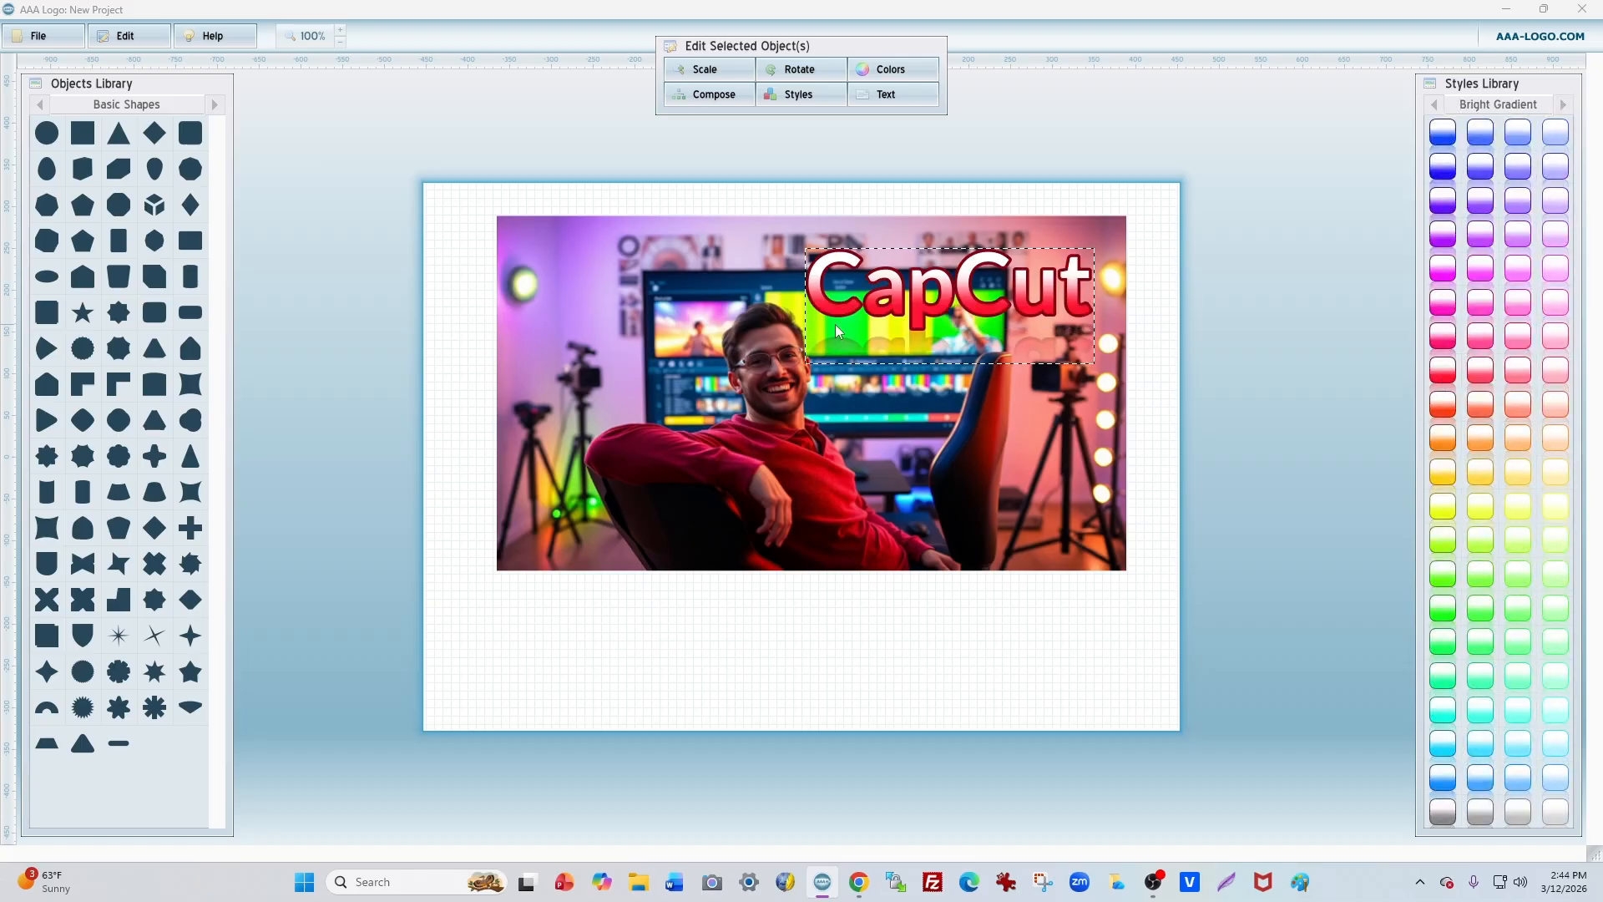
- Disable the reflection effect on the "CapCut" text
left_click(793, 94)
left_click(817, 266)
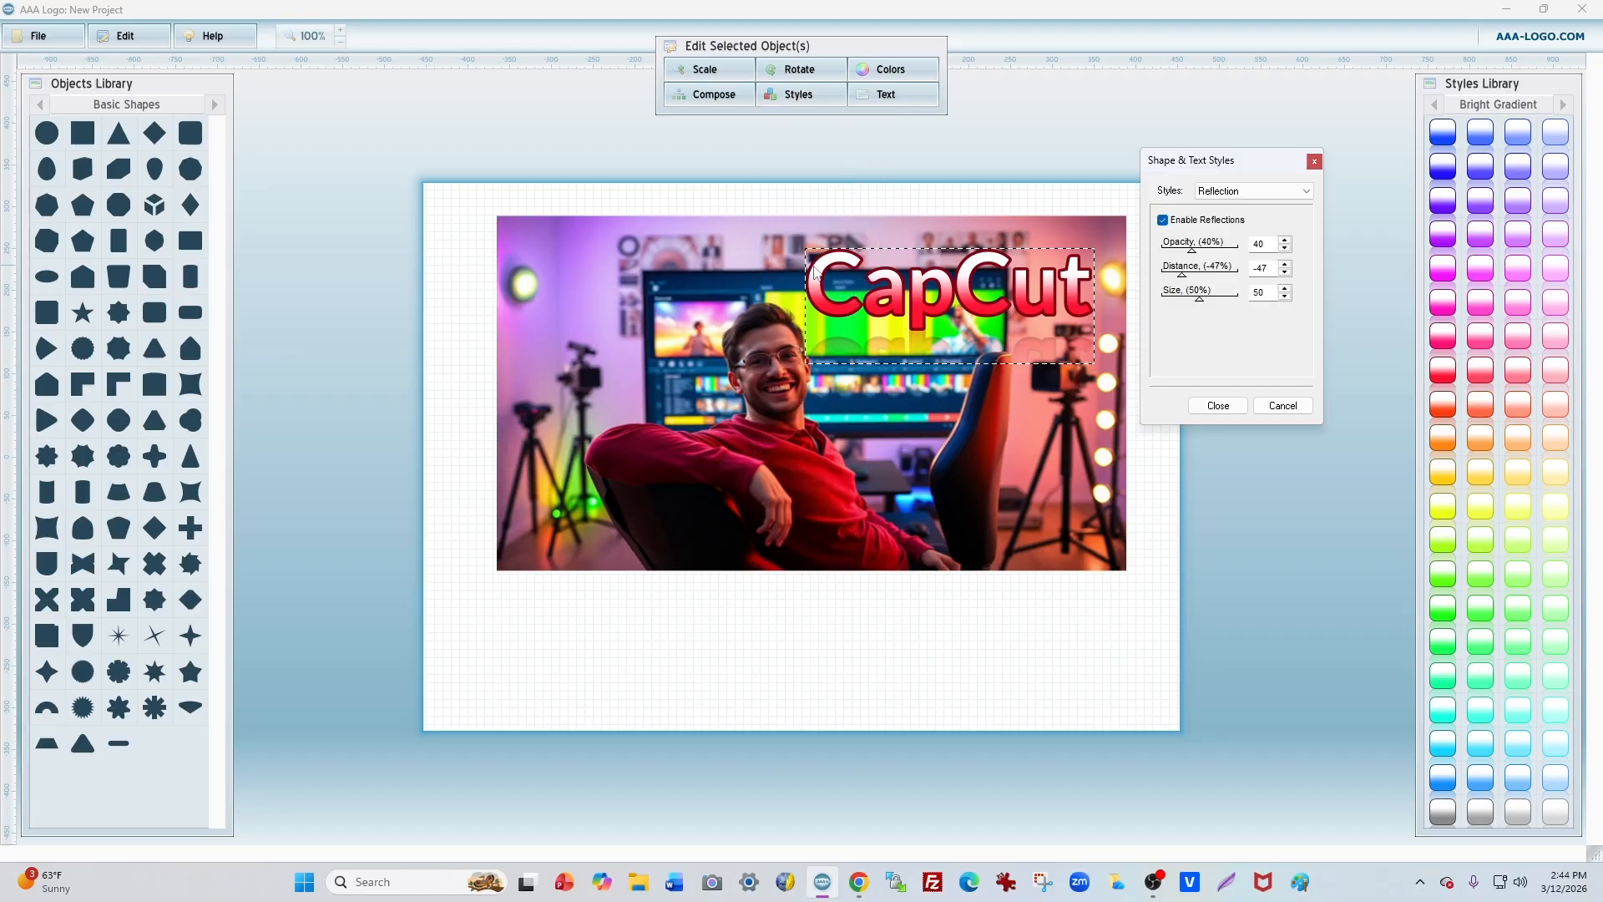
left_click(1163, 220)
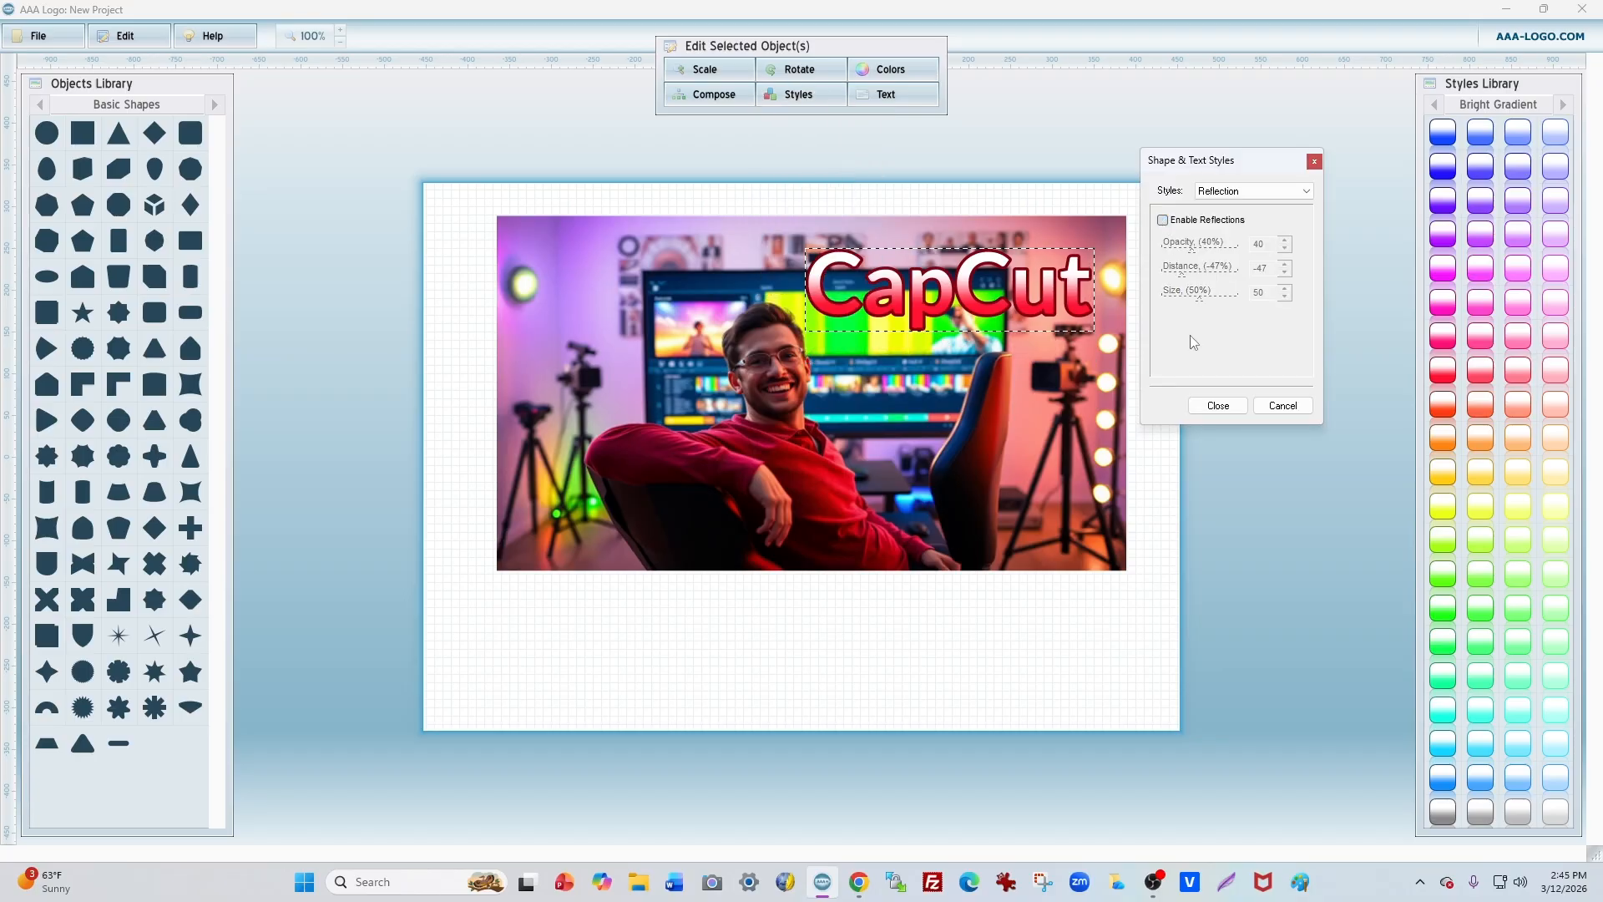
left_click(1217, 406)
- Duplicate the "CapCut" text, place the copy directly beneath it, and change its wording to "Editor"
right_click(950, 281)
left_click(994, 338)
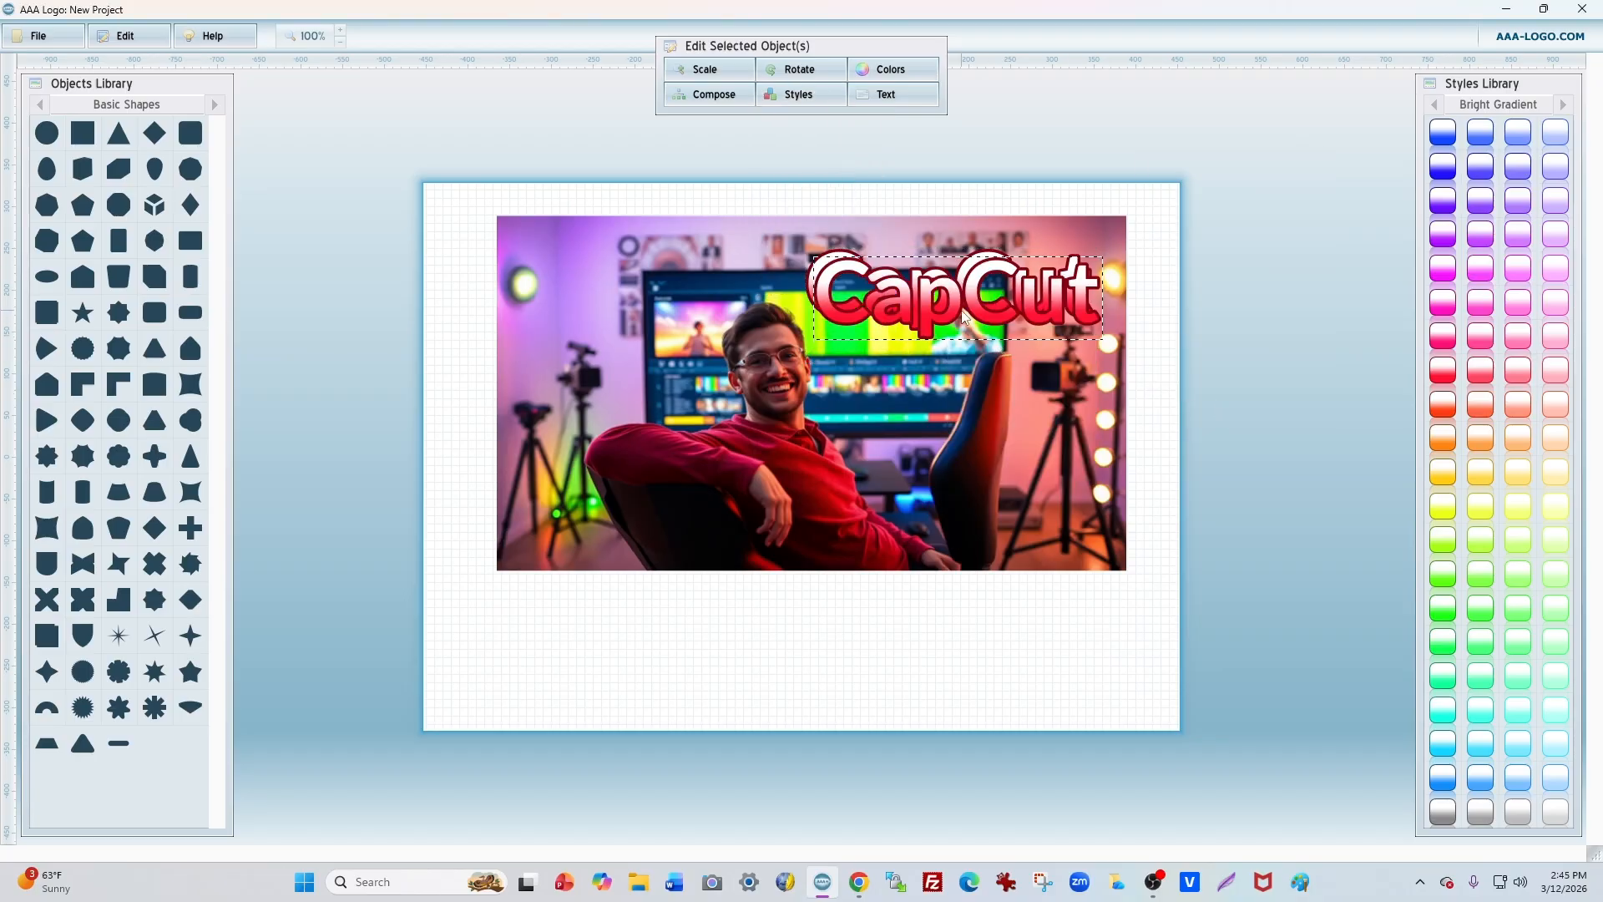
left_click_drag(966, 317, 964, 381)
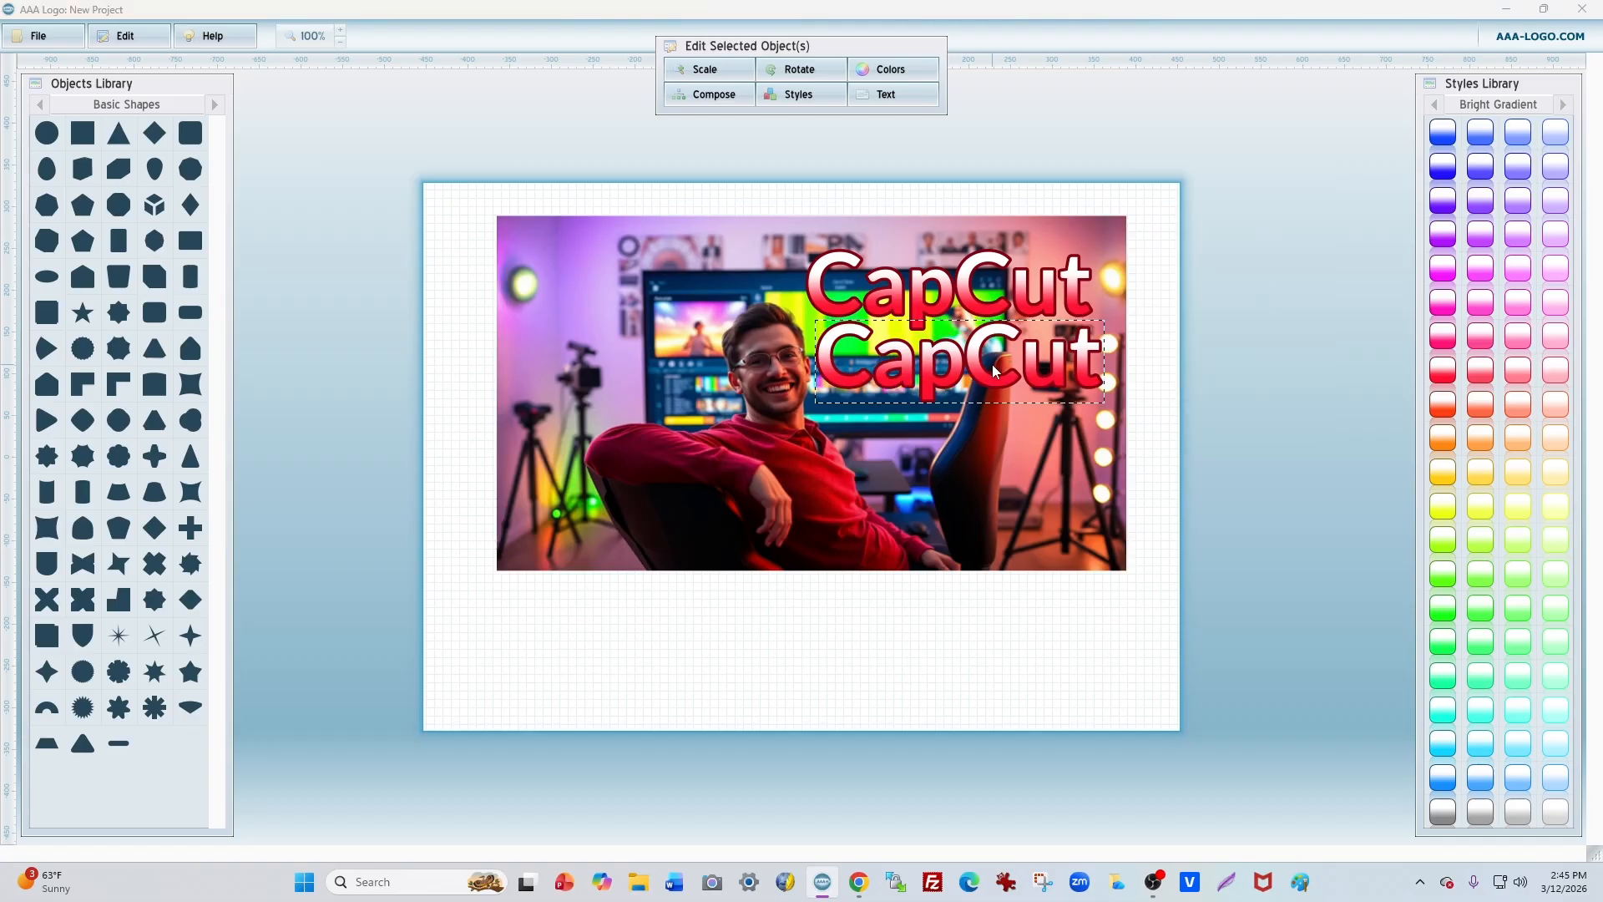
double_click(992, 364)
left_click_drag(1239, 220, 979, 228)
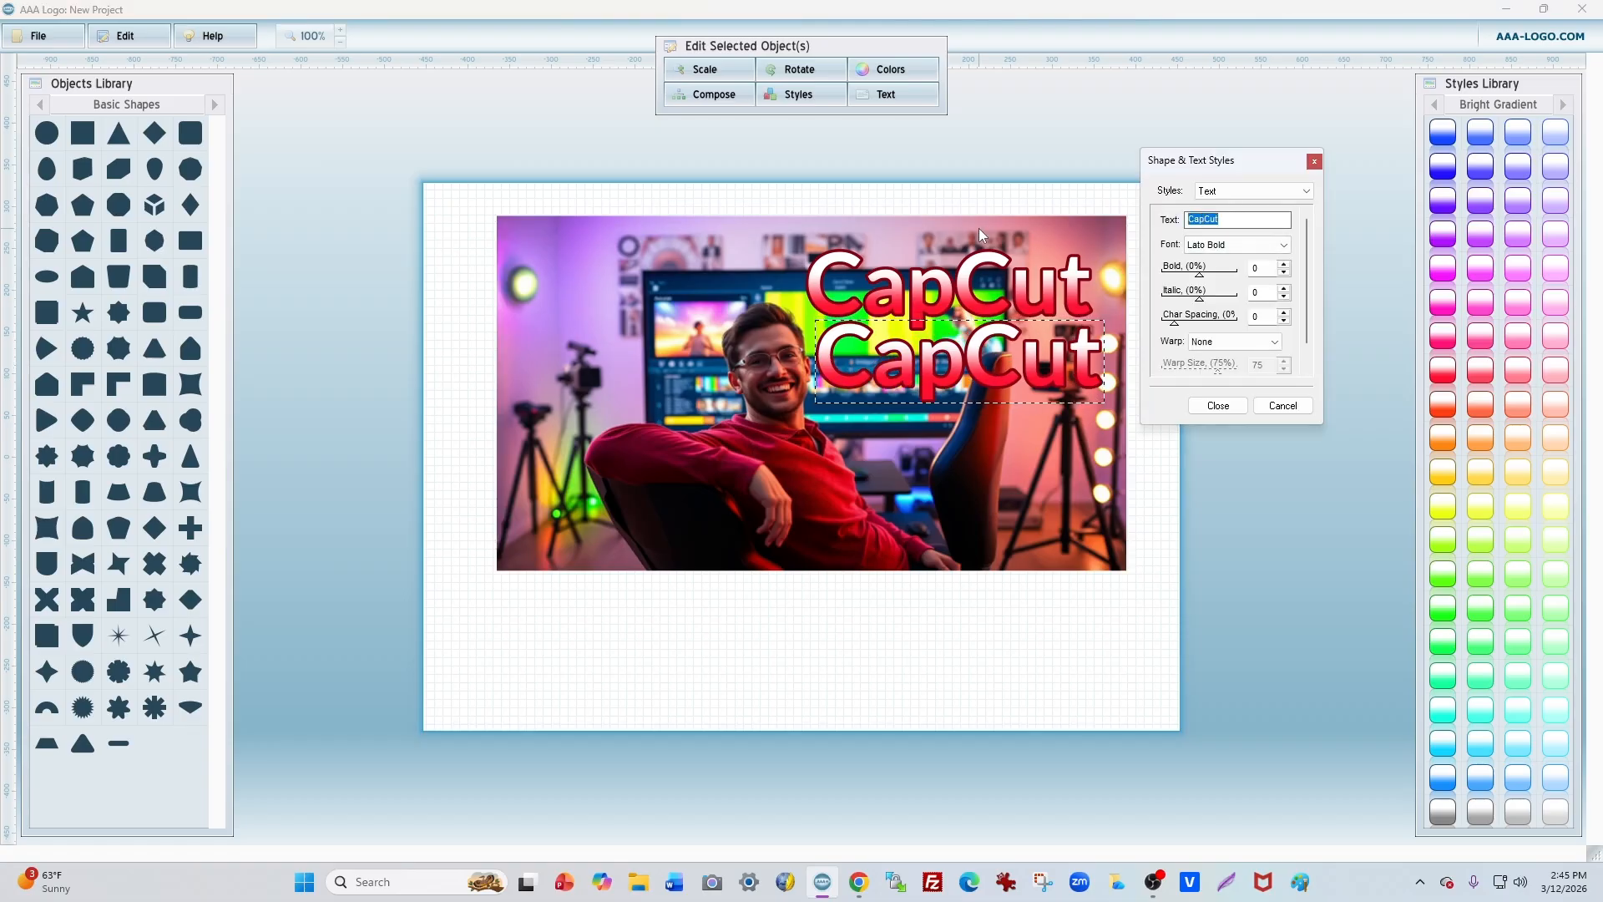
type("Editor")
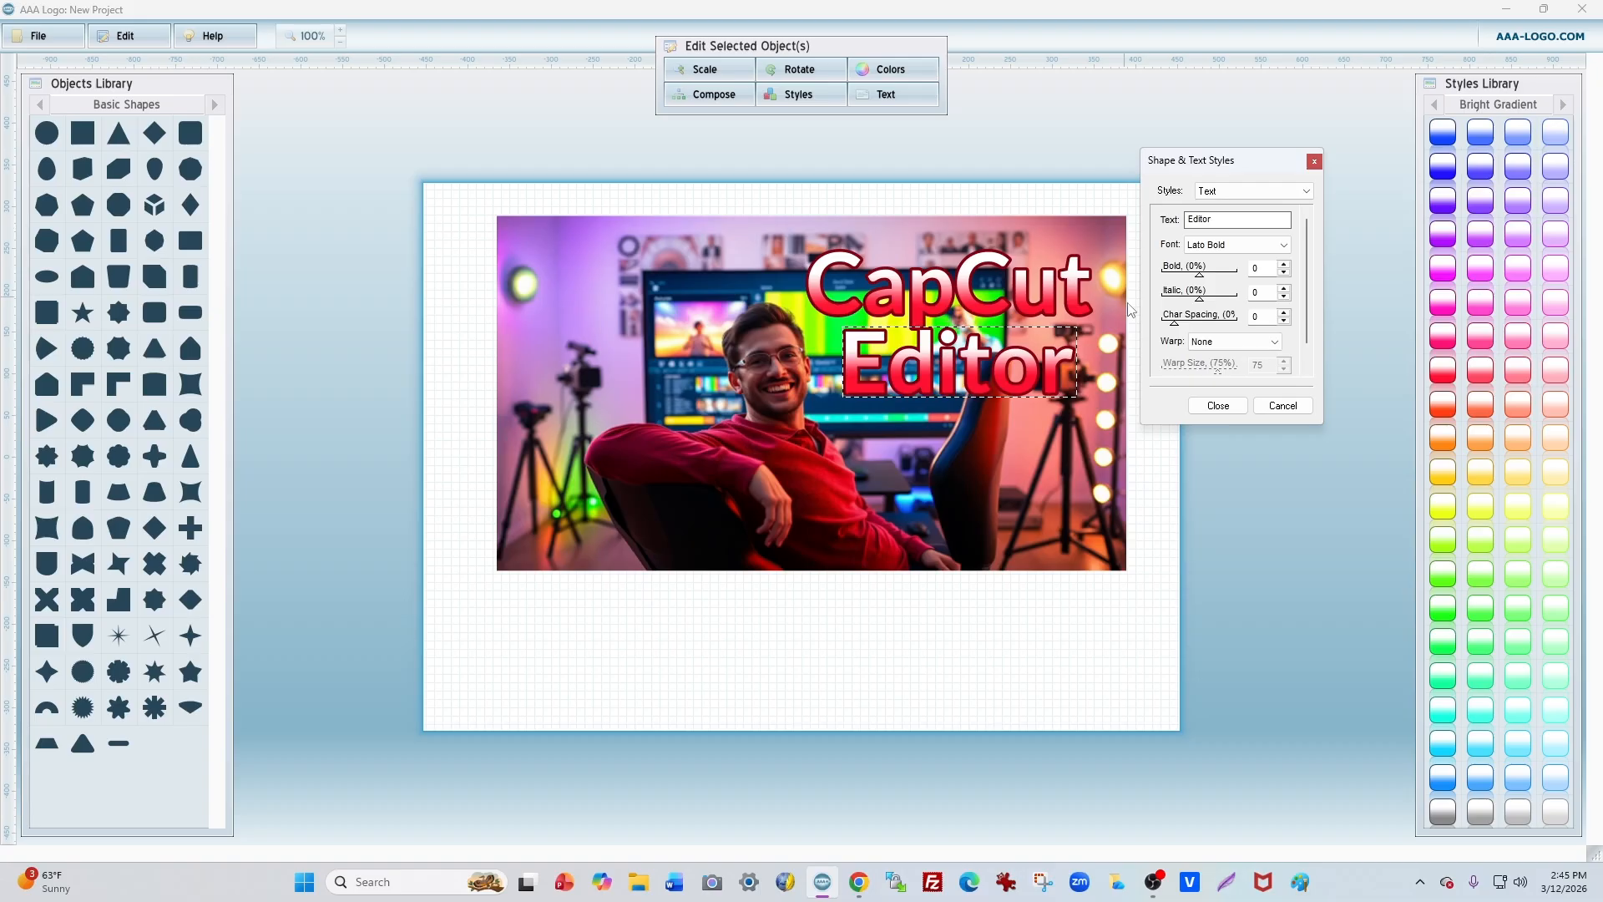
left_click(1198, 405)
- Space the two text lines apart, lowering "Editor" and roughly centring it beneath a slightly shifted "CapCut"
left_click_drag(1001, 383, 1027, 406)
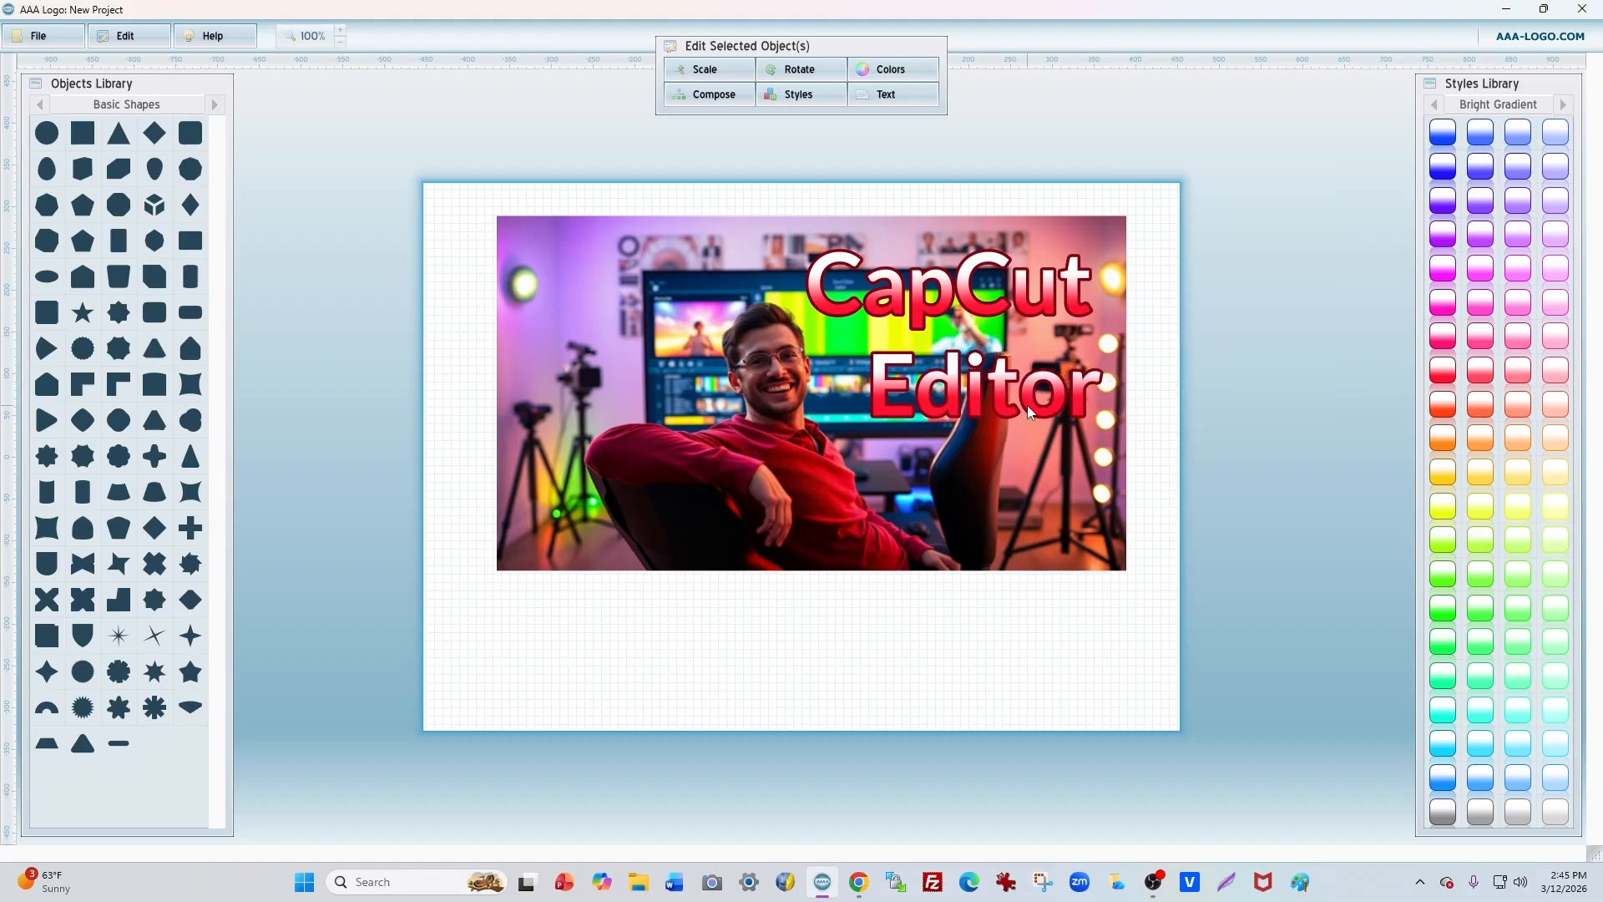
left_click_drag(986, 288, 994, 296)
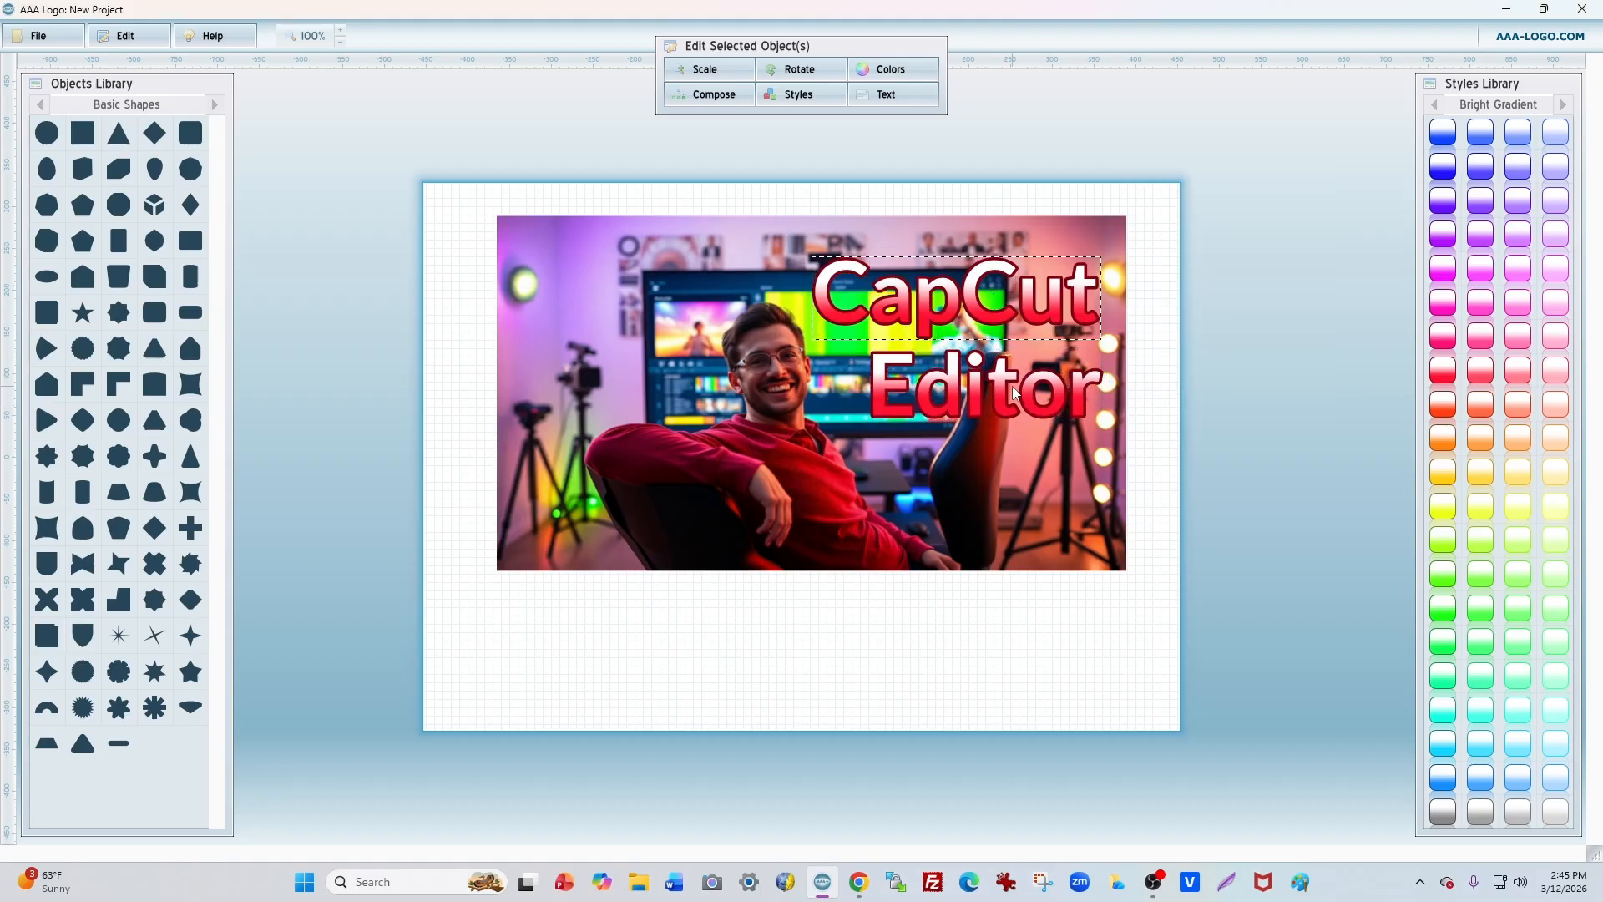
left_click_drag(1015, 391, 1000, 392)
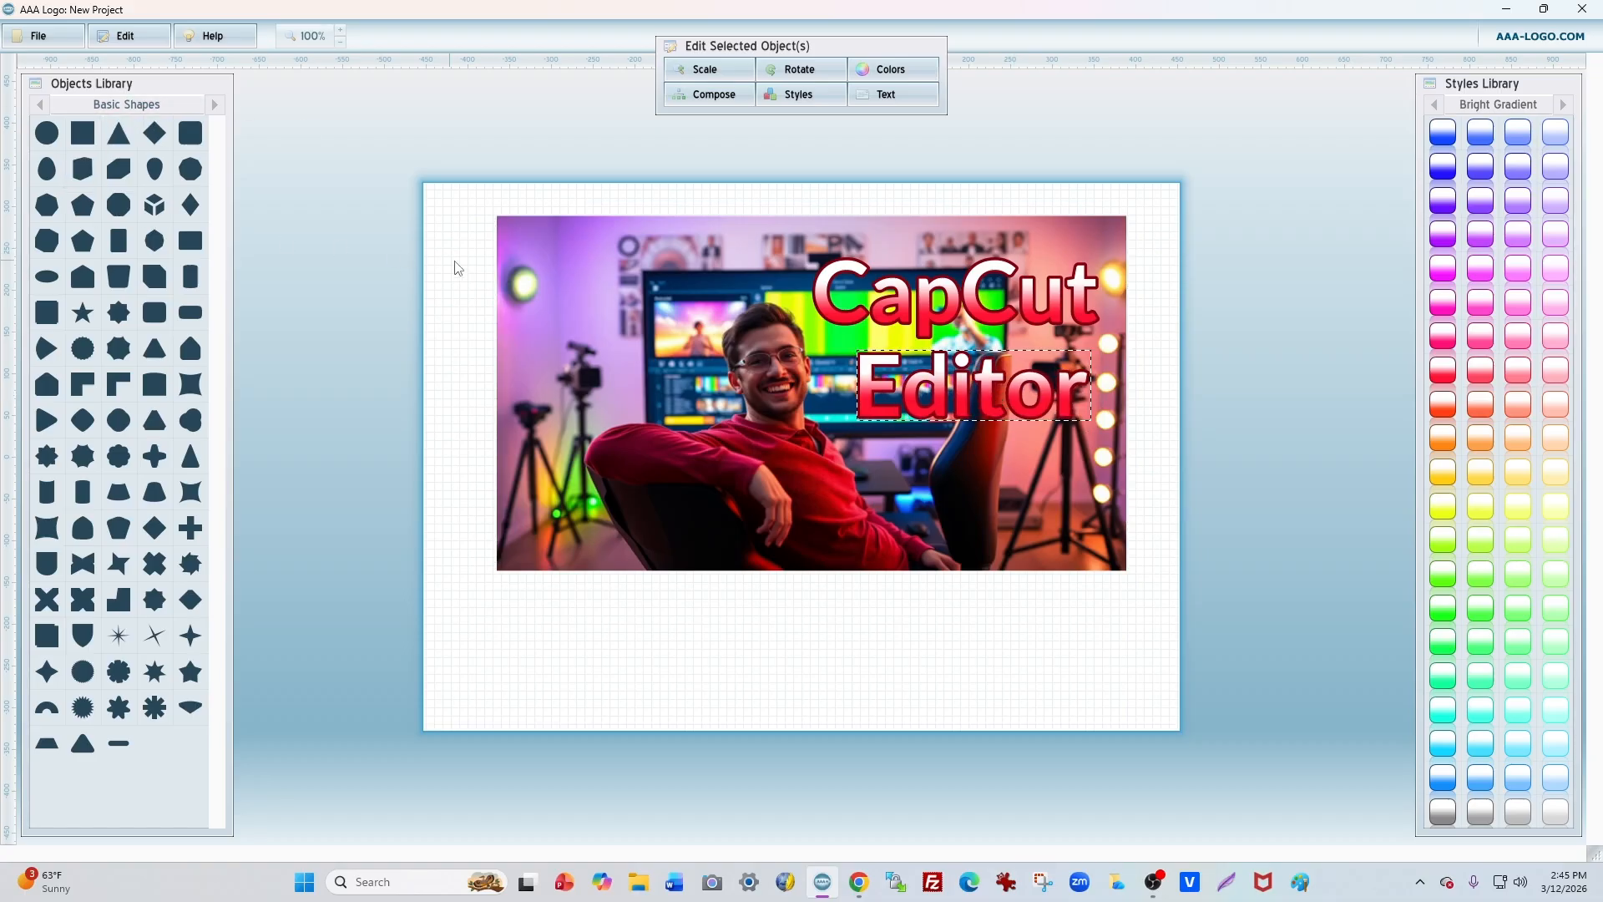
- Add a basic square over the middle of the "CapCut" text and enlarge it slightly in proportion
left_click(83, 132)
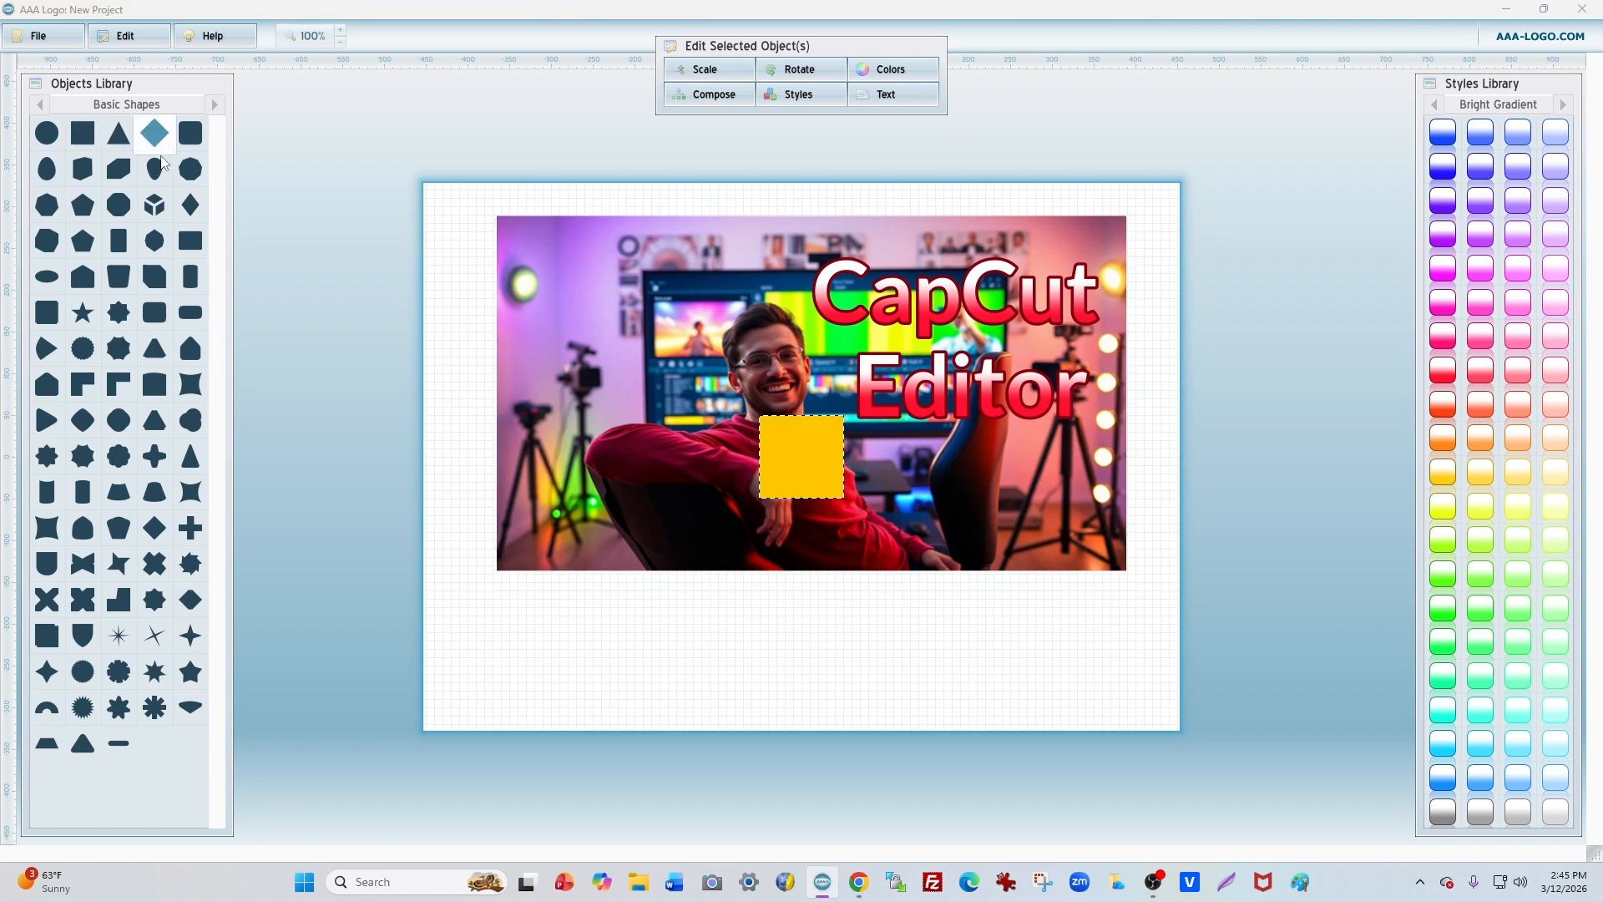
left_click_drag(805, 472, 933, 309)
left_click(705, 70)
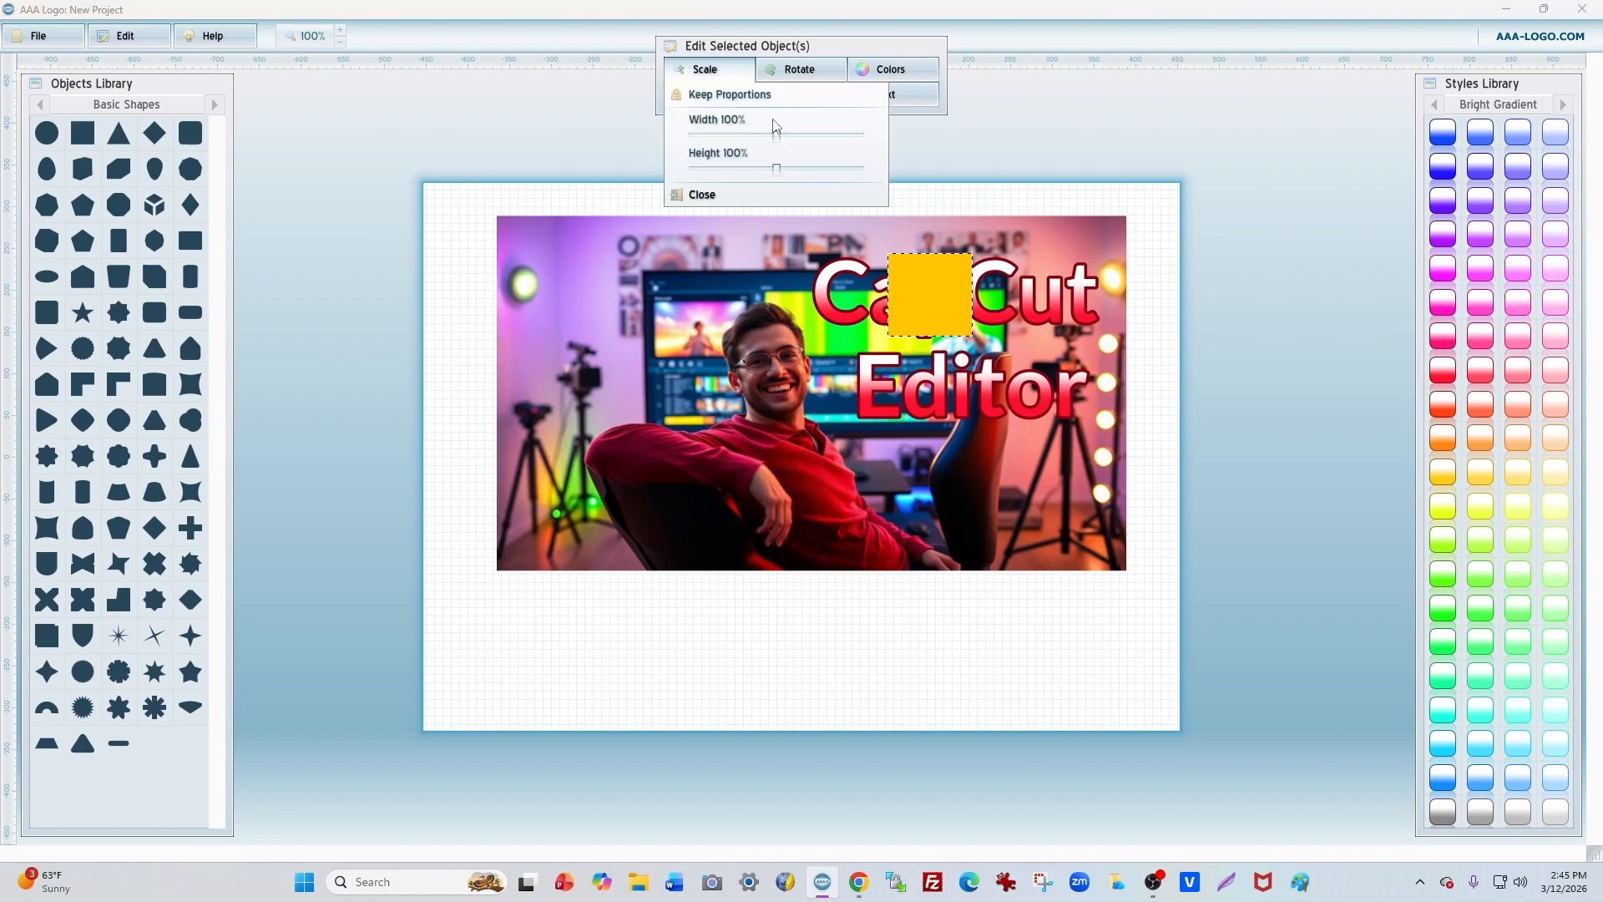
left_click_drag(776, 127, 790, 144)
left_click(934, 303)
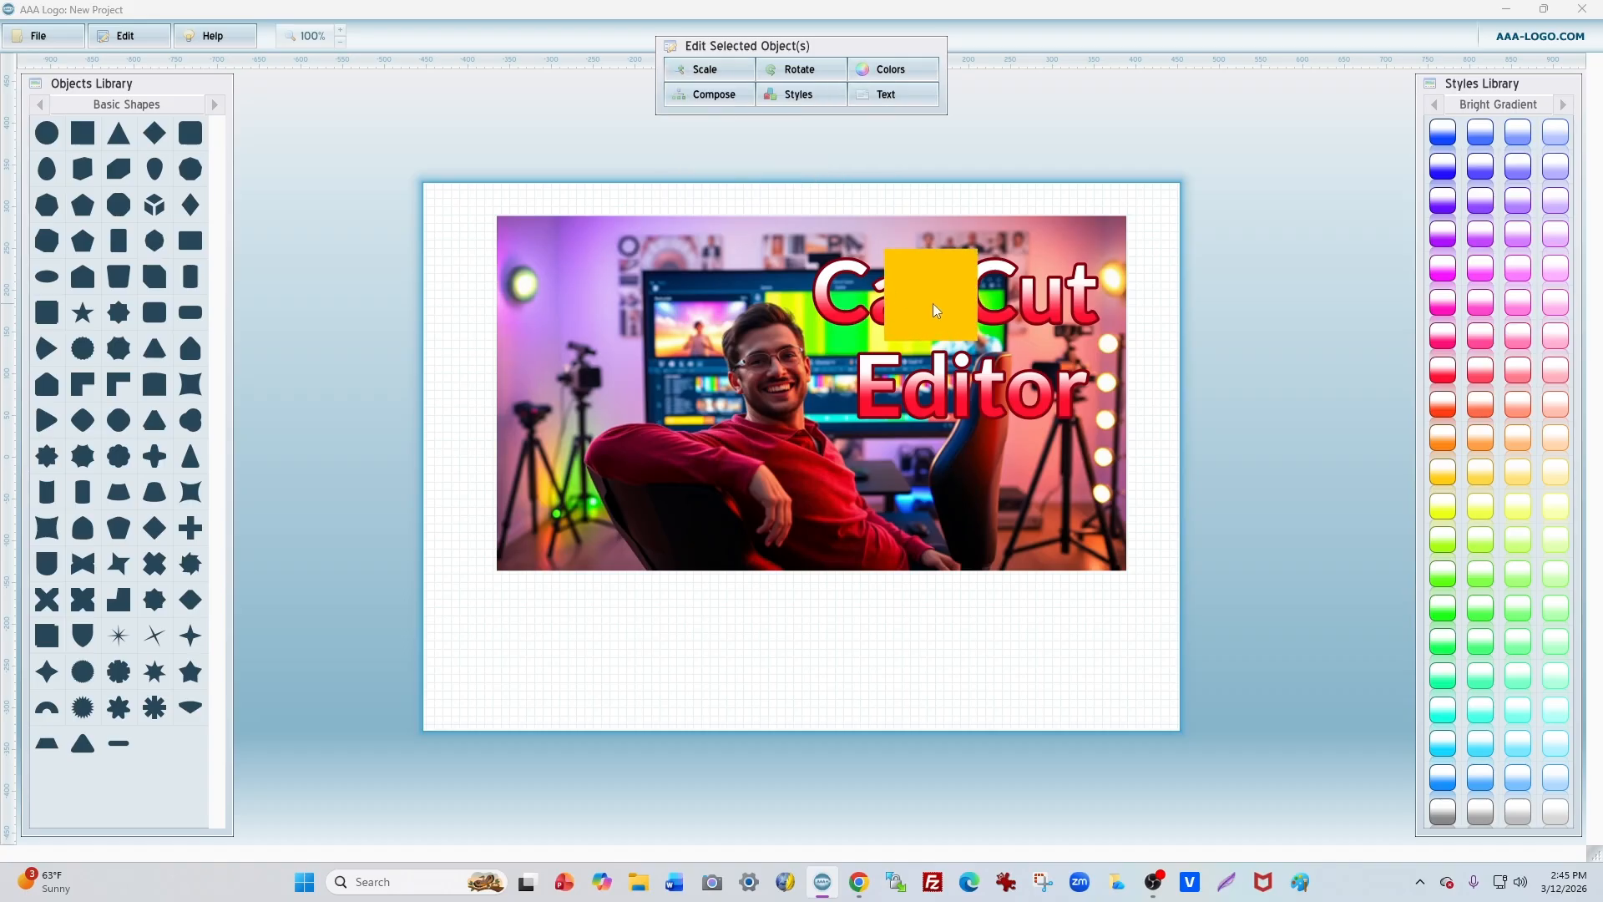
- Turn off proportional scaling and widen the yellow square into a rectangle covering the whole "CapCut" text
left_click(699, 69)
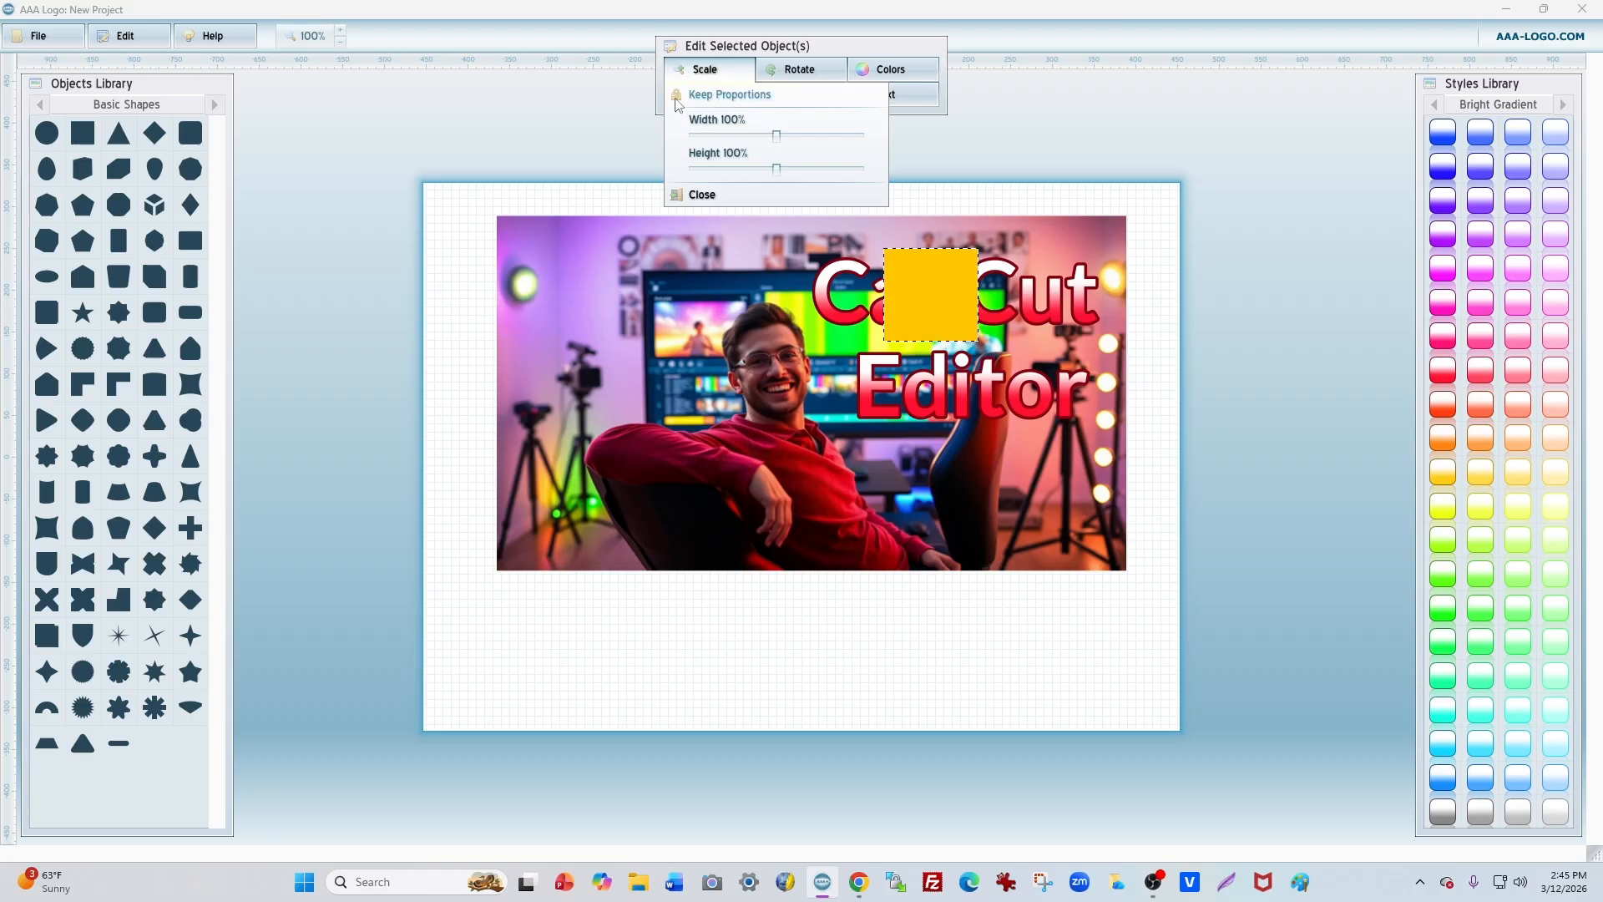
left_click_drag(777, 142, 832, 146)
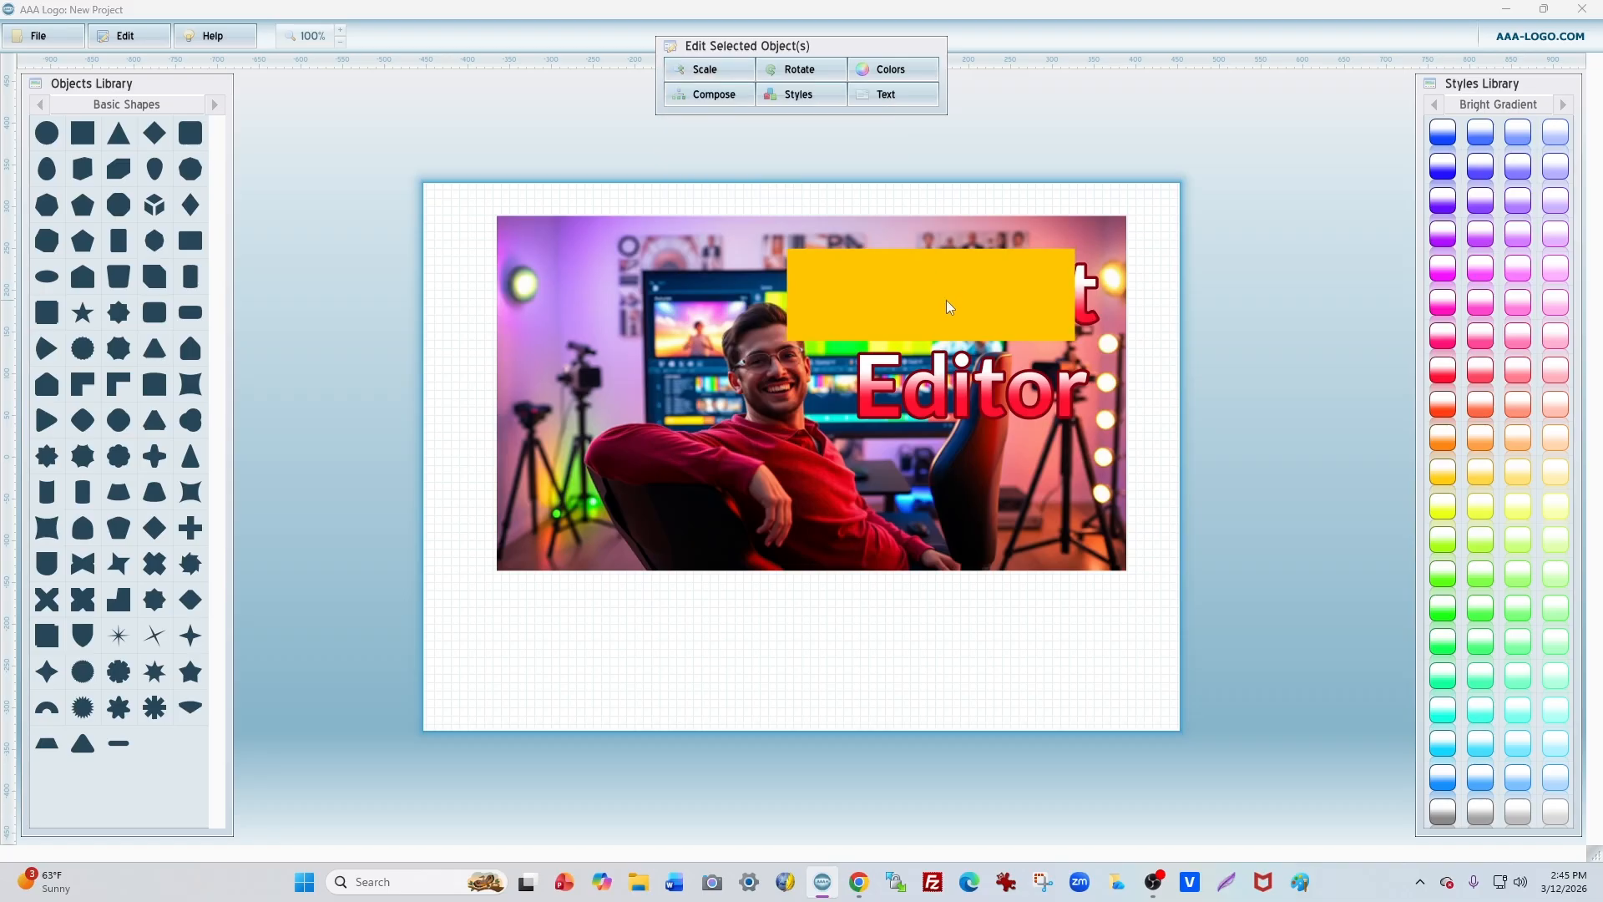
left_click_drag(948, 303, 970, 303)
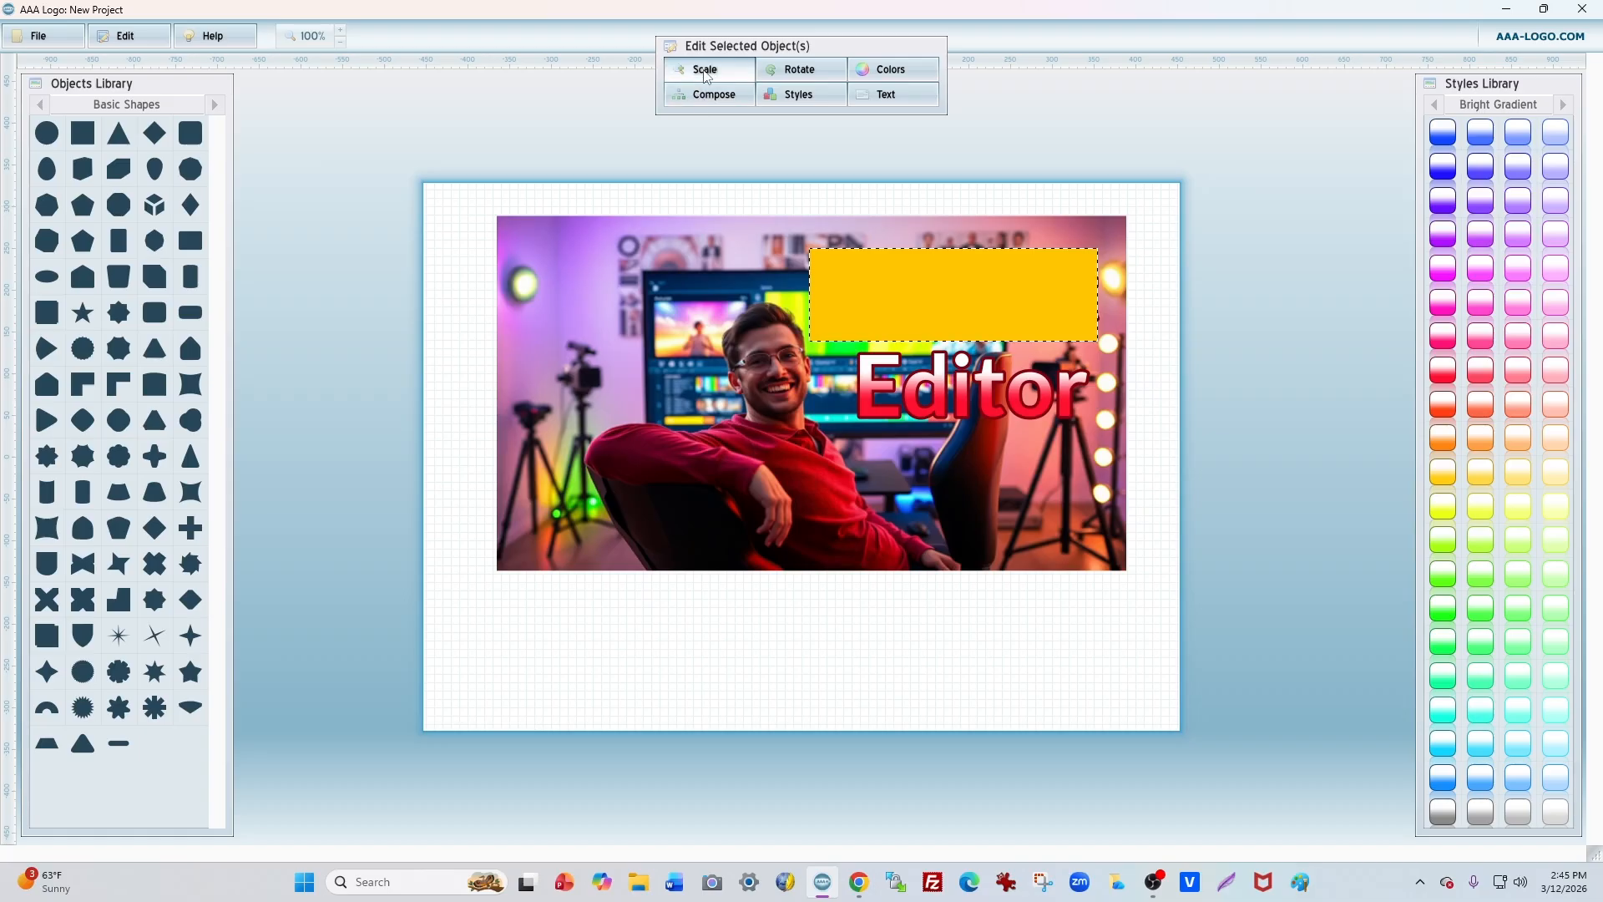
left_click(700, 70)
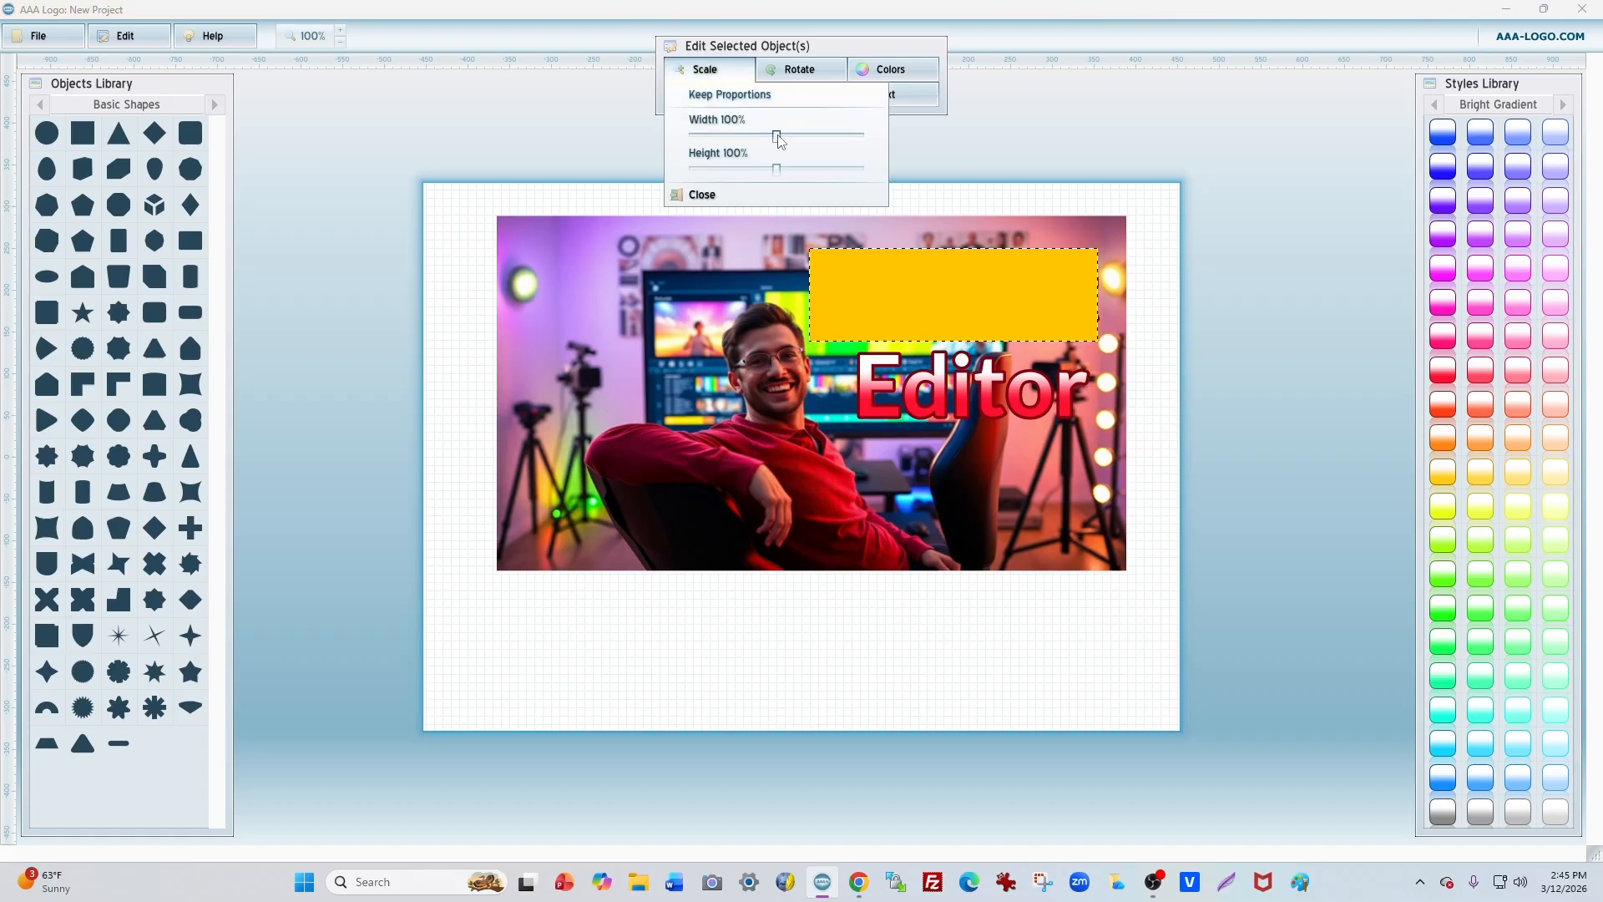
left_click_drag(778, 139, 783, 139)
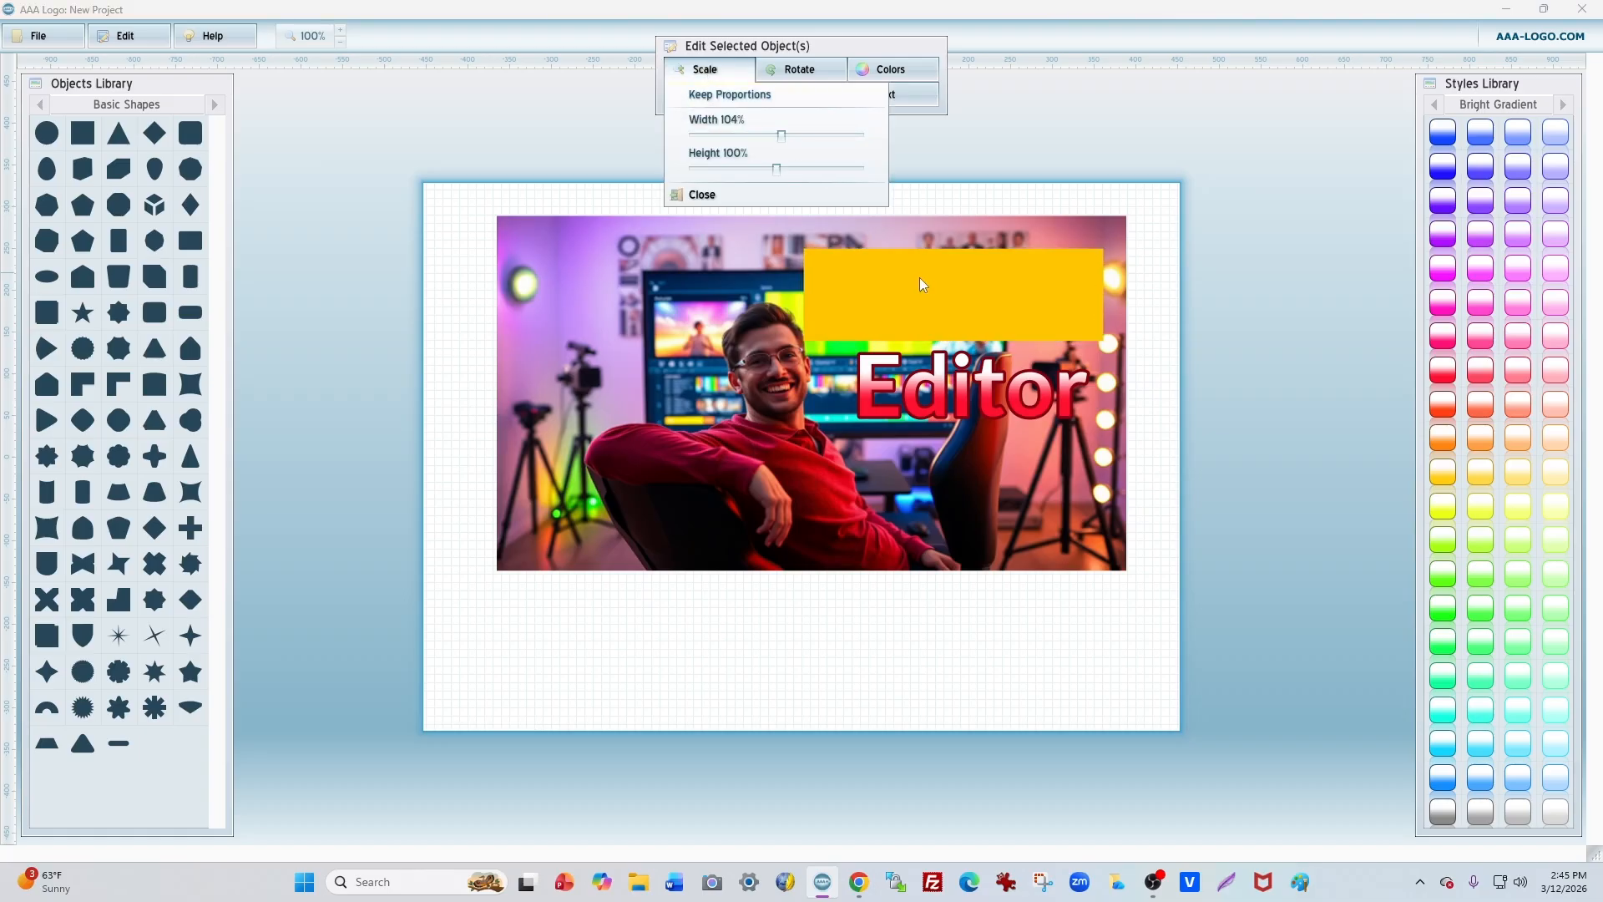
left_click(985, 315)
- Move the yellow rectangle aside, bring the "CapCut" text to the front, and place the rectangle behind it
left_click_drag(994, 295, 917, 140)
left_click(992, 302)
left_click(997, 290)
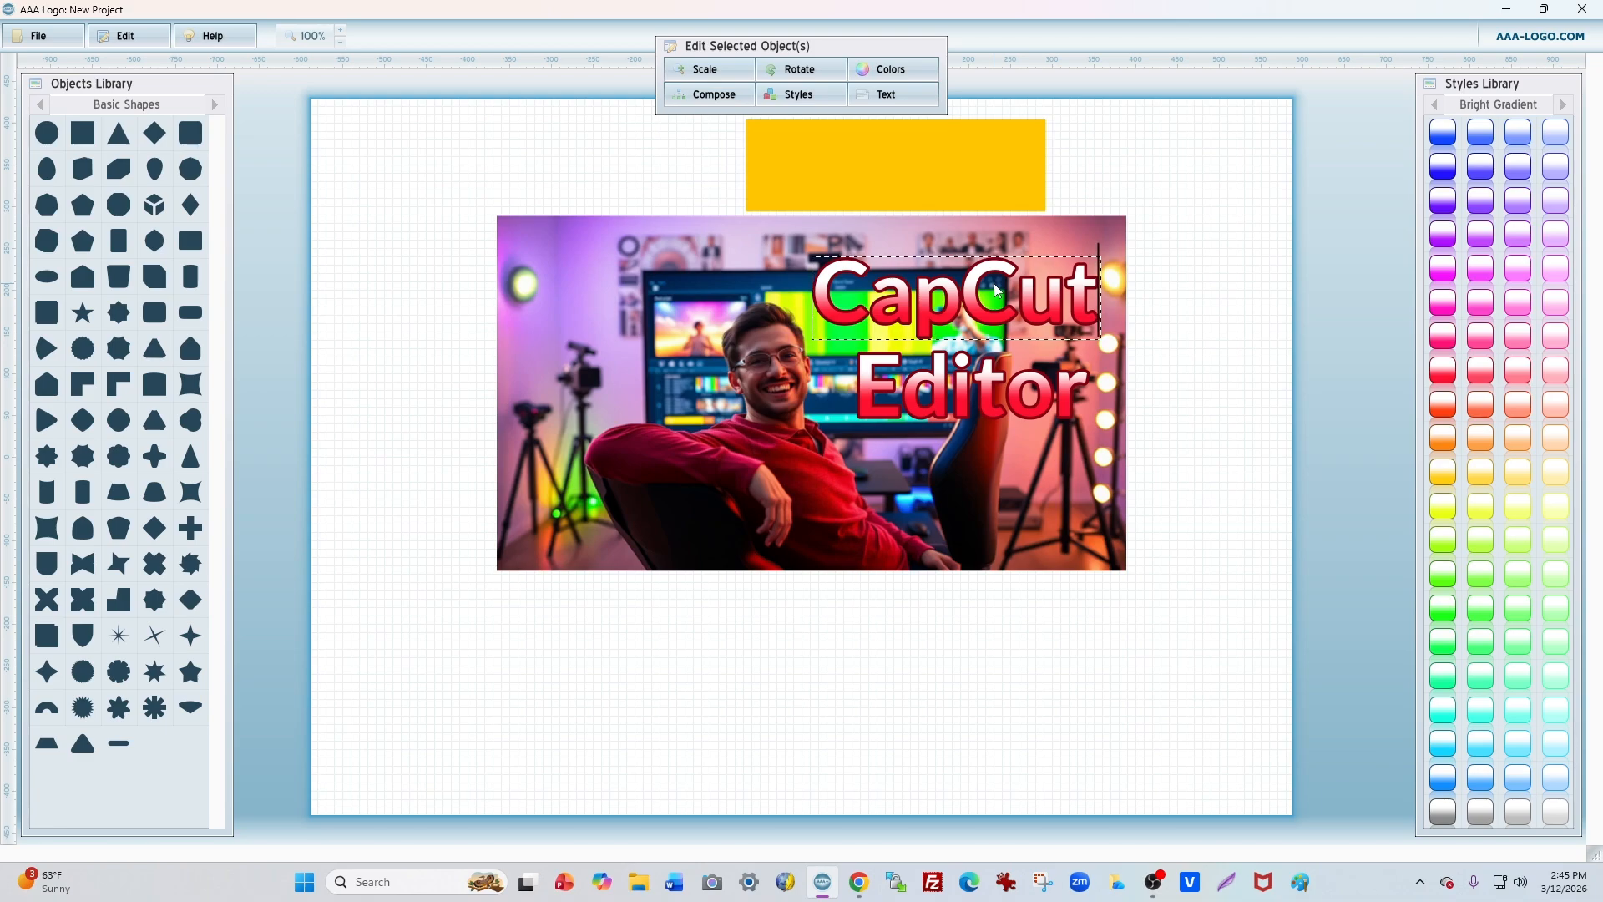
right_click(996, 285)
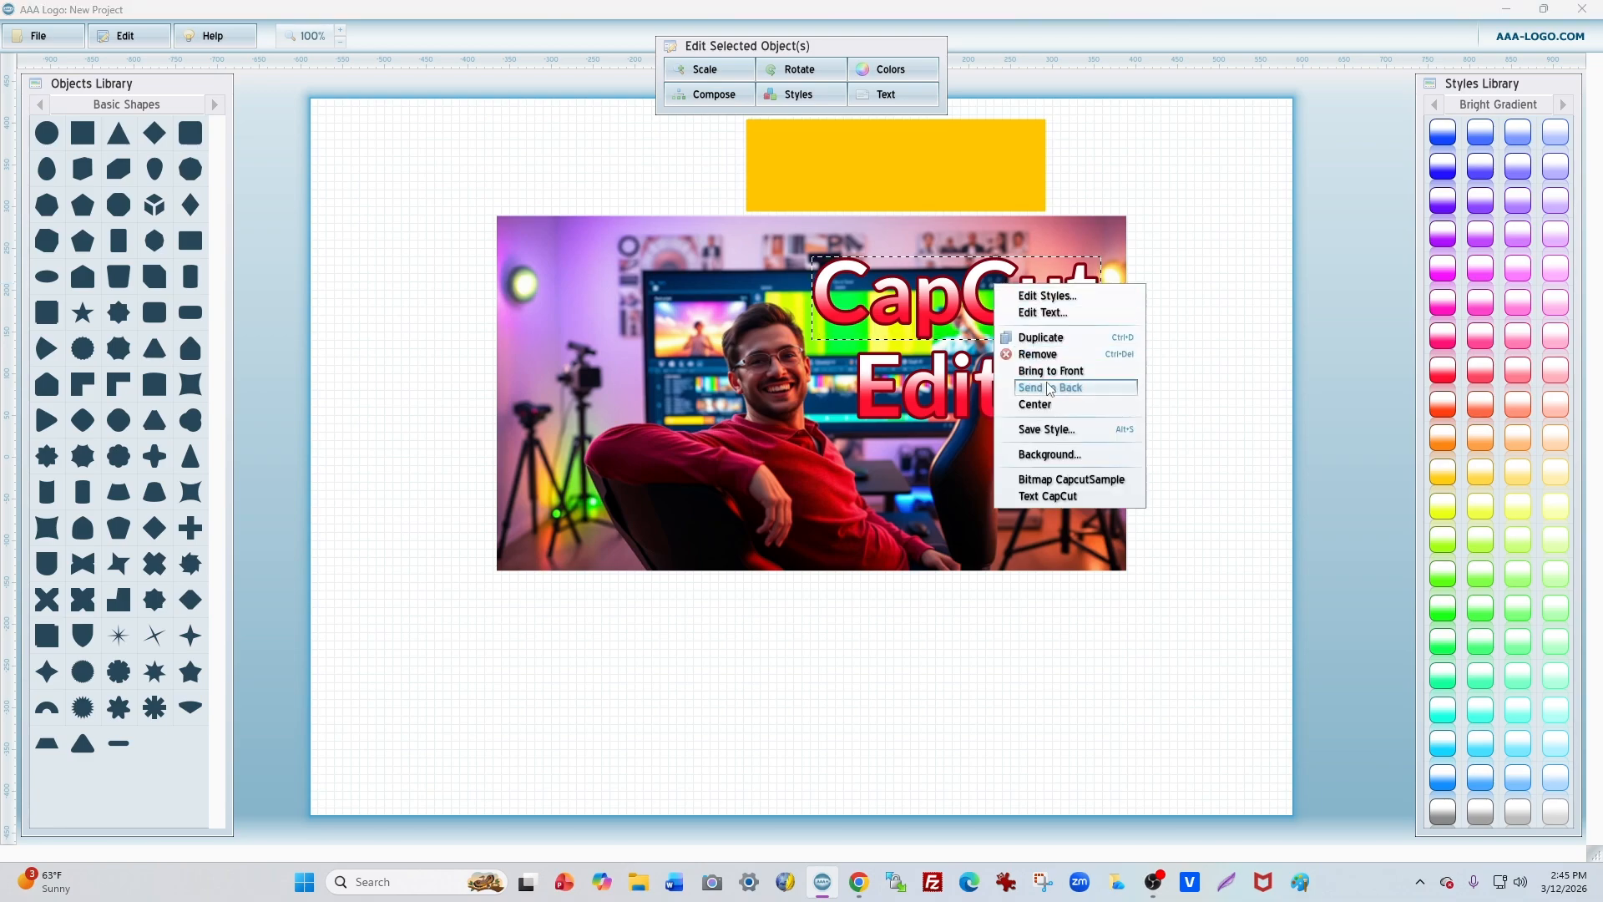
left_click(1051, 373)
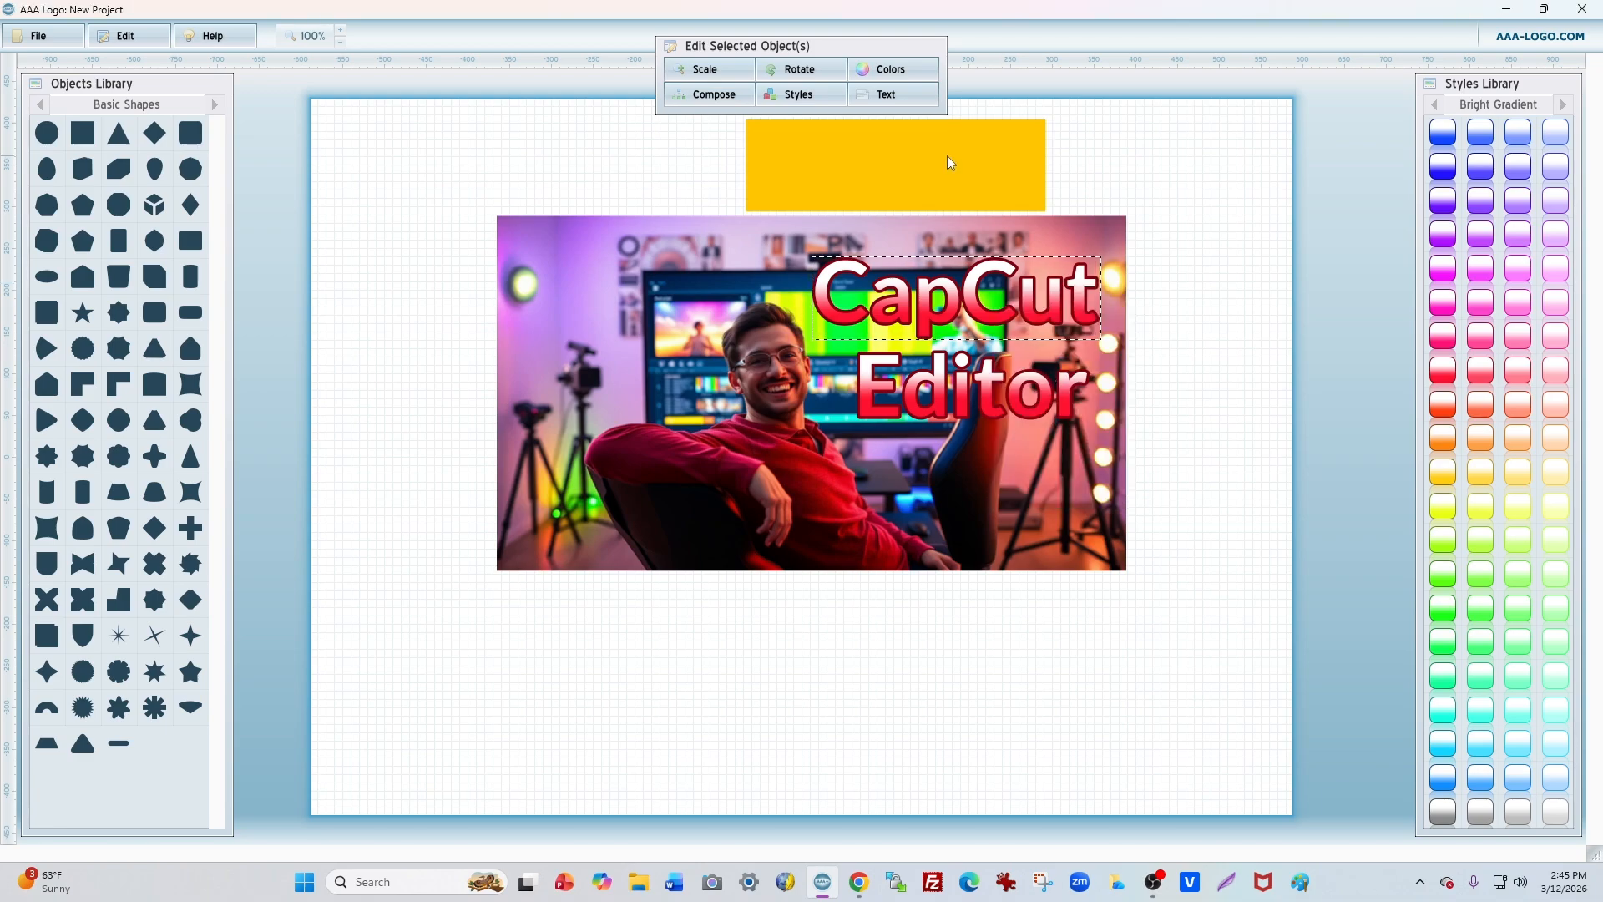
left_click_drag(950, 157, 1031, 257)
- Scale the yellow rectangle proportionally to 104%, move it up, and re-centre the "CapCut" text on it
left_click(705, 70)
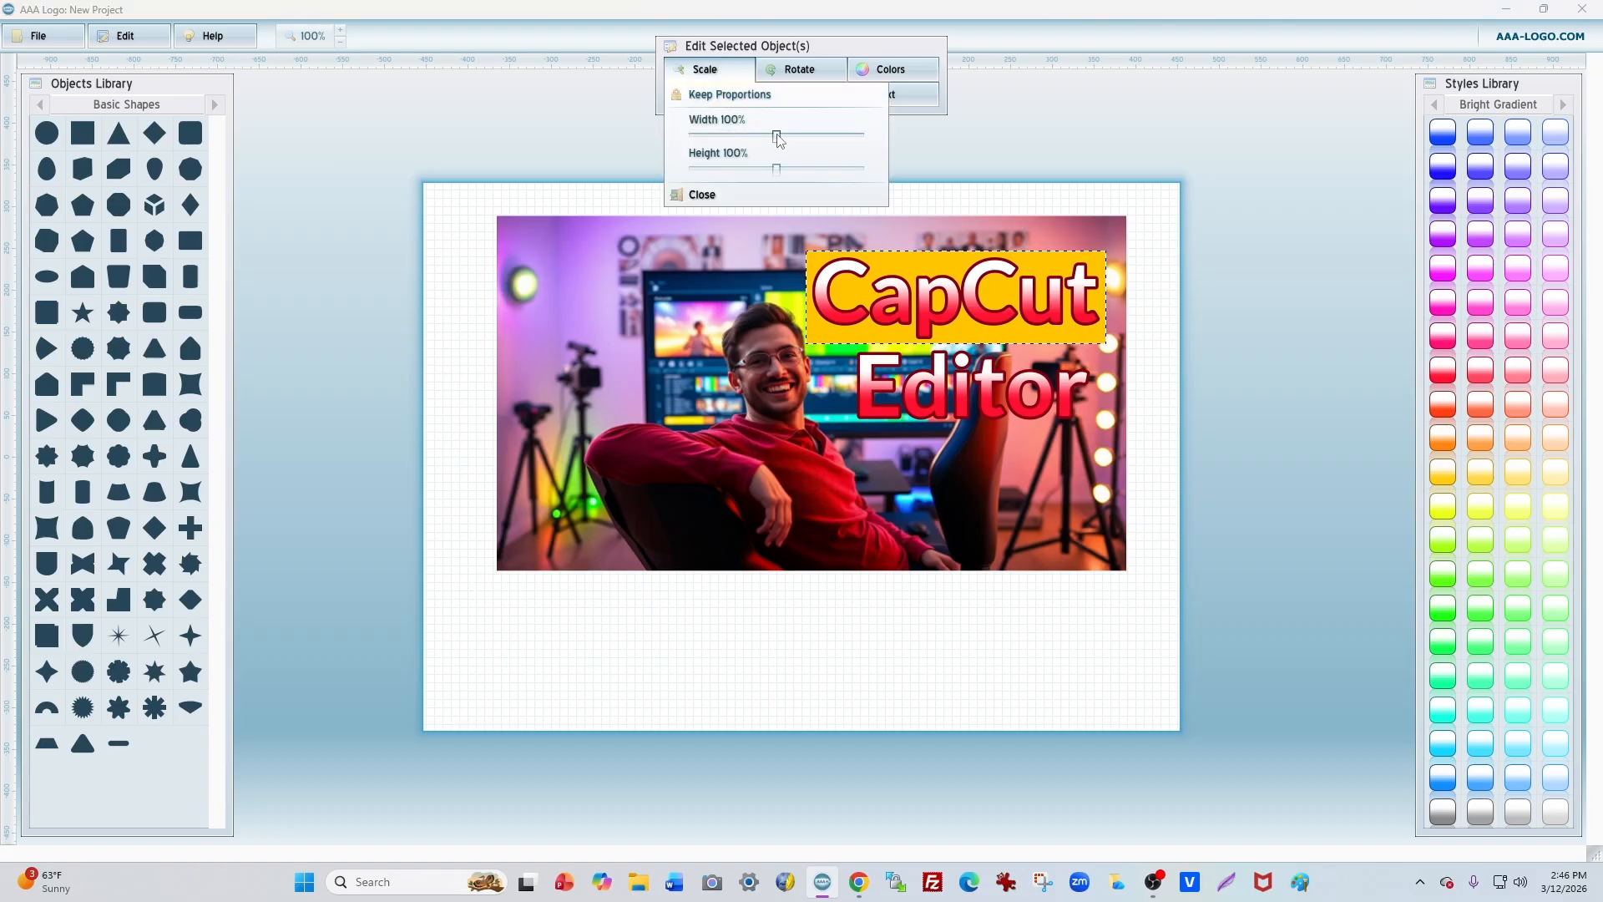
left_click_drag(778, 140, 782, 140)
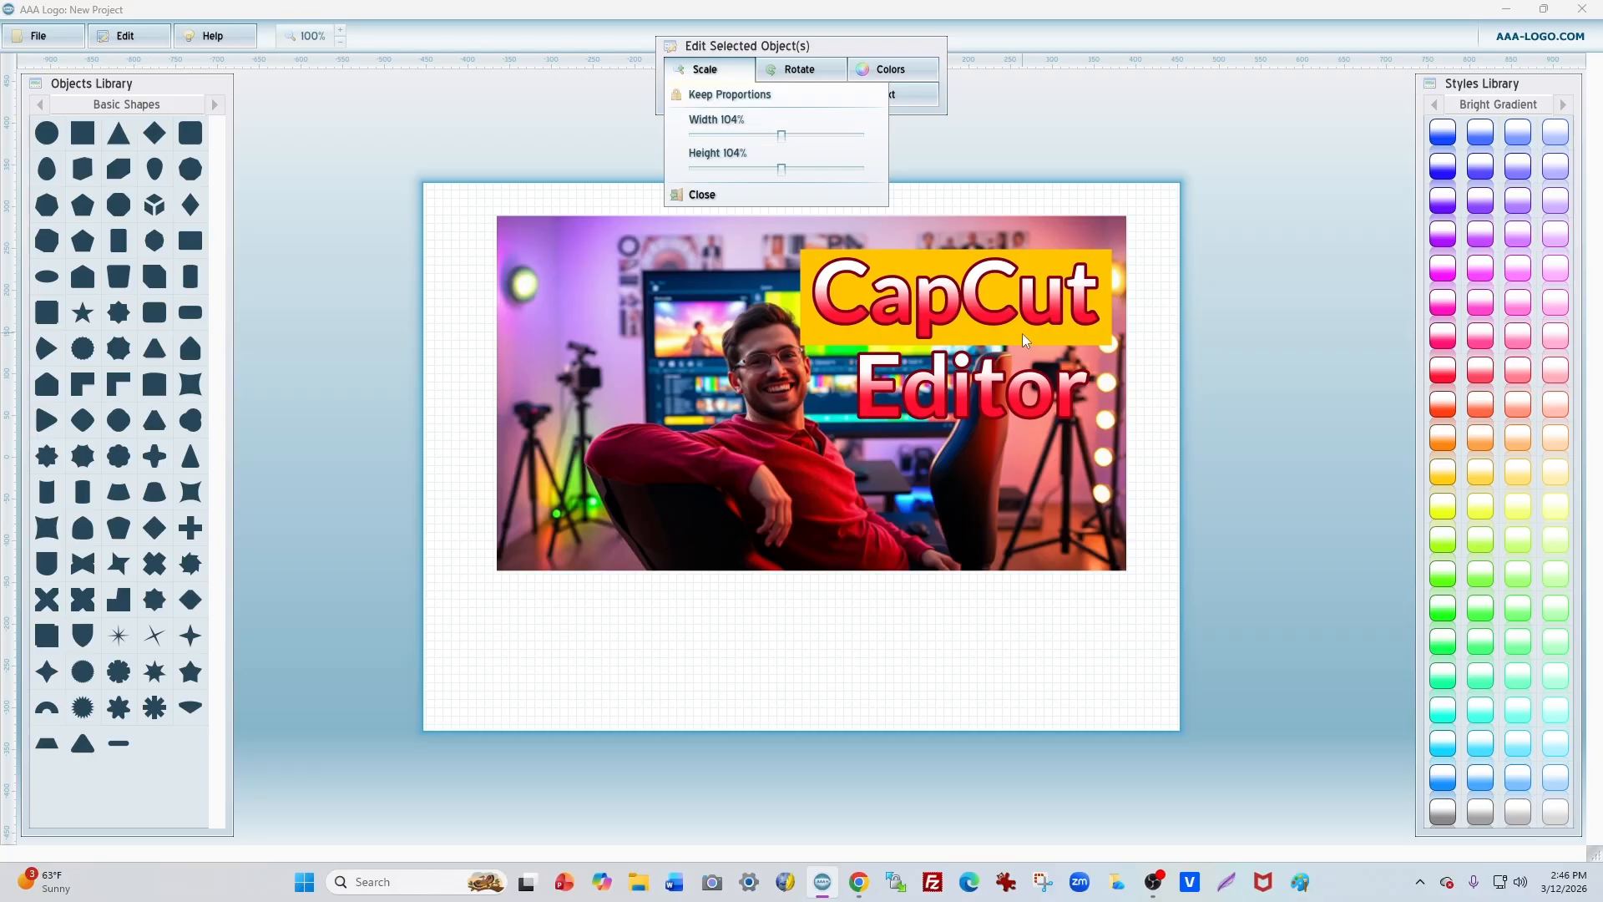
left_click(1074, 337)
left_click_drag(1064, 339, 1066, 328)
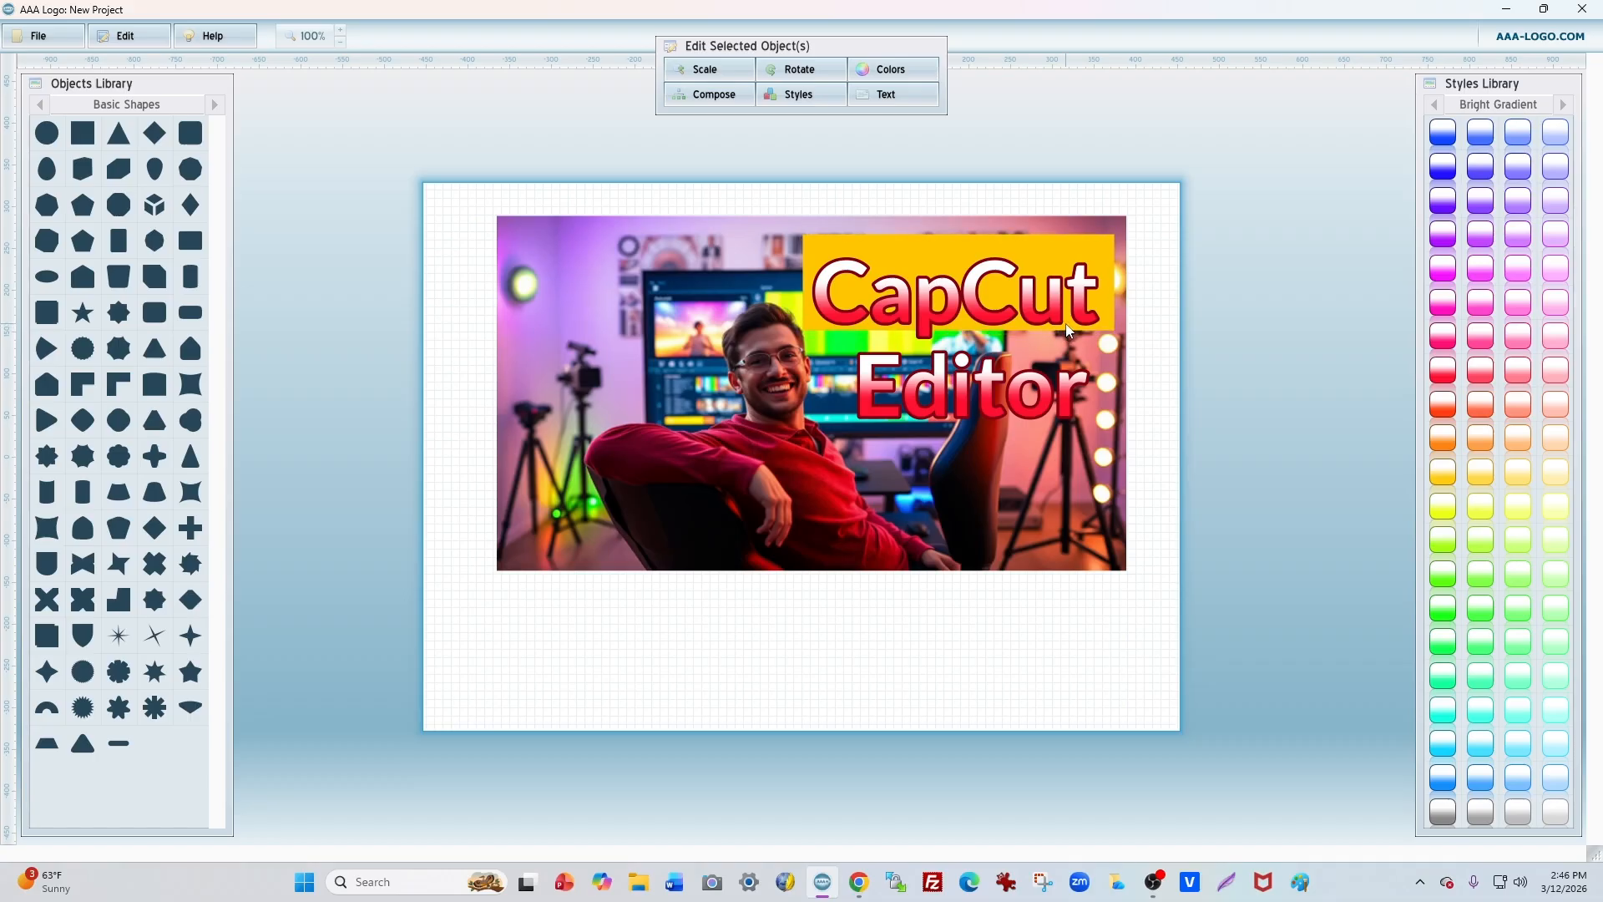
left_click(984, 299)
left_click_drag(985, 299, 991, 283)
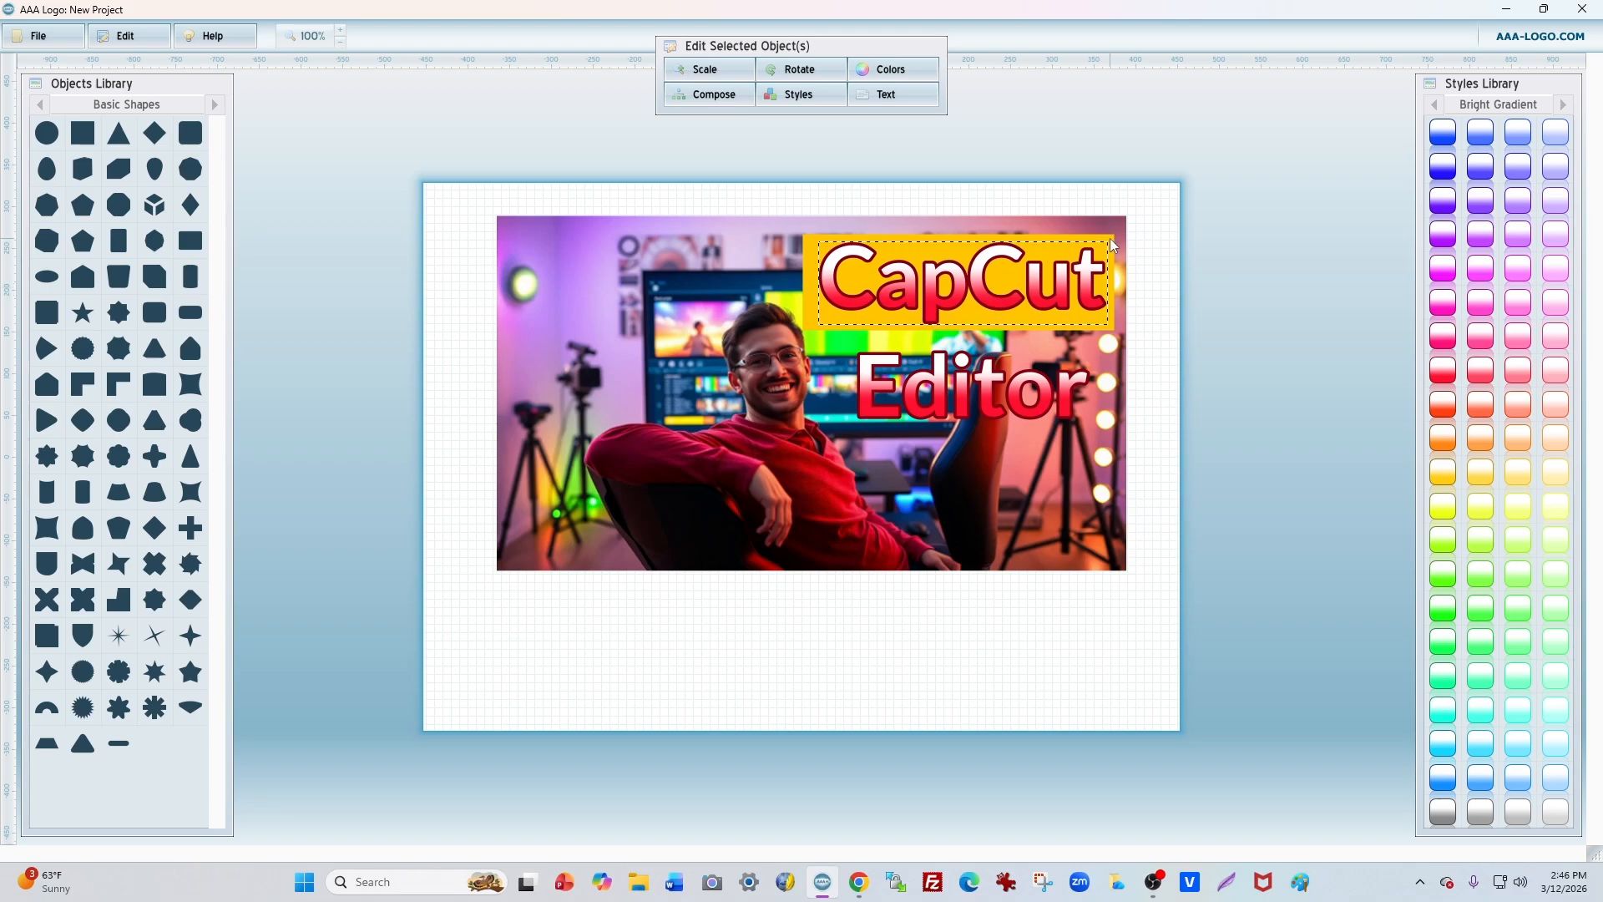
- Change the rectangle's solid fill from yellow to a near-black colour
left_click(1113, 247)
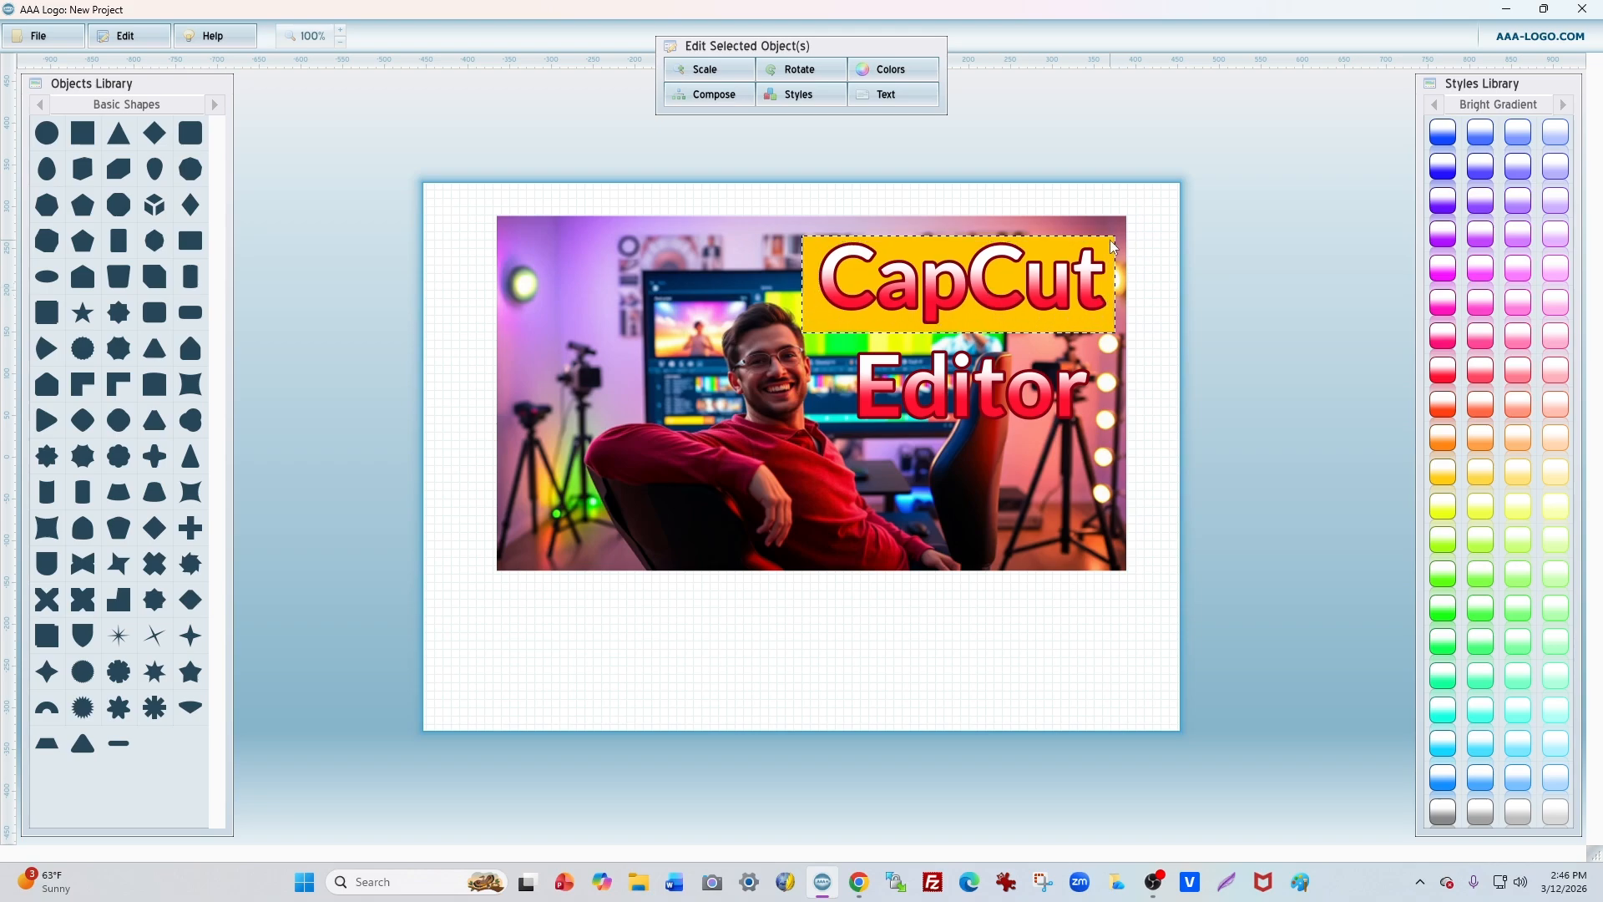
left_click(908, 74)
left_click(952, 203)
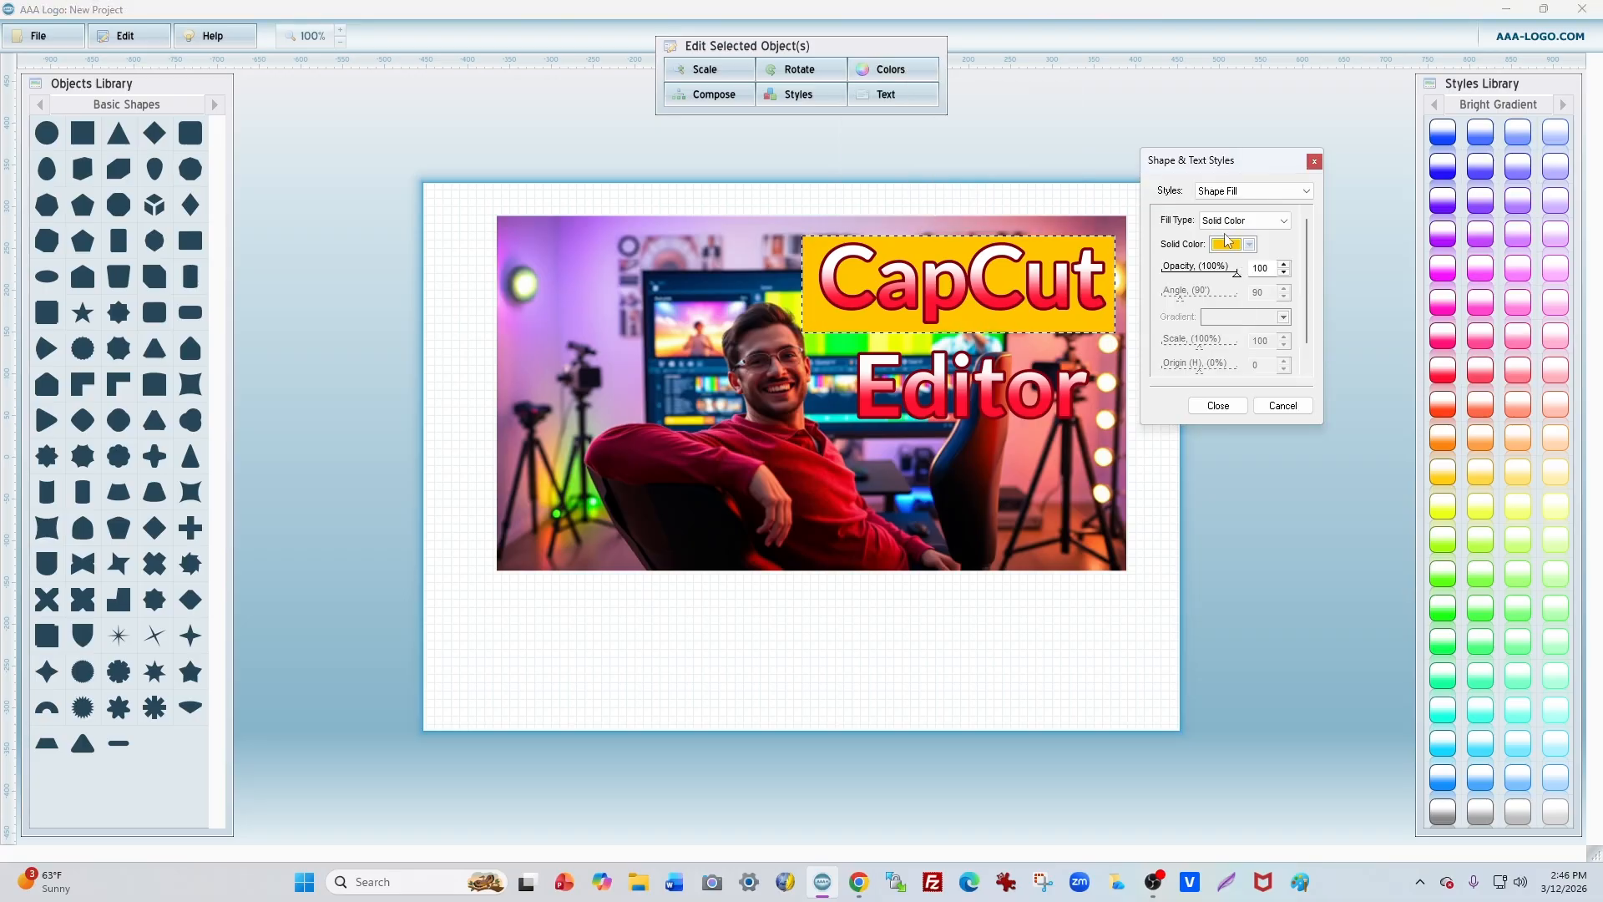
left_click(1227, 242)
left_click(1251, 271)
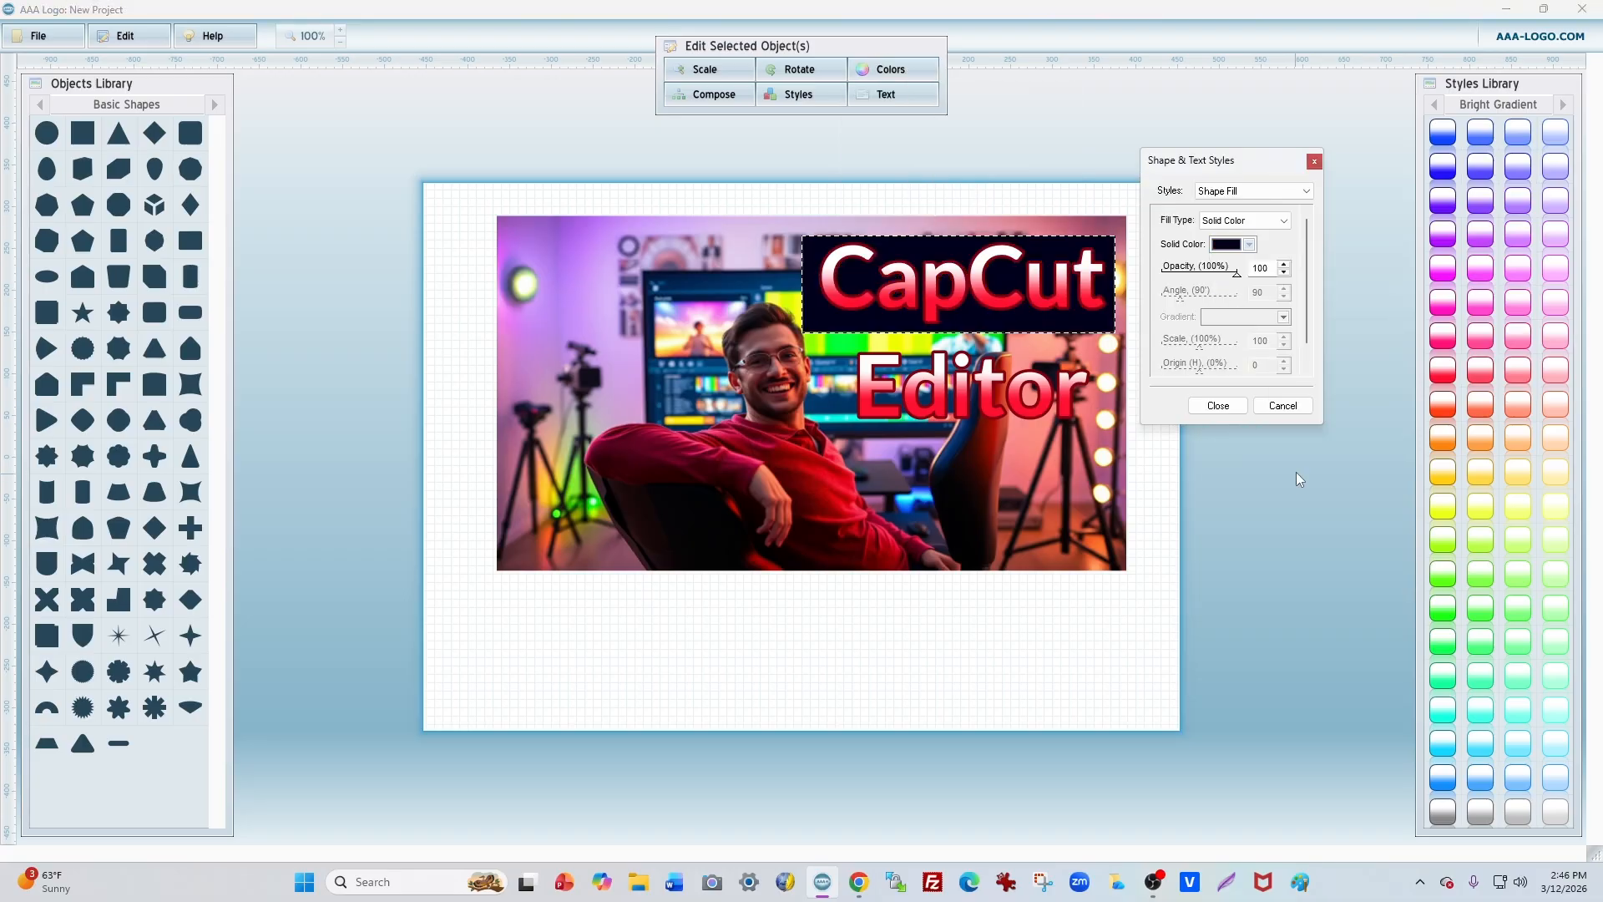
- Lower the dark rectangle's fill opacity to about 60%
left_click(1284, 273)
left_click(1285, 273)
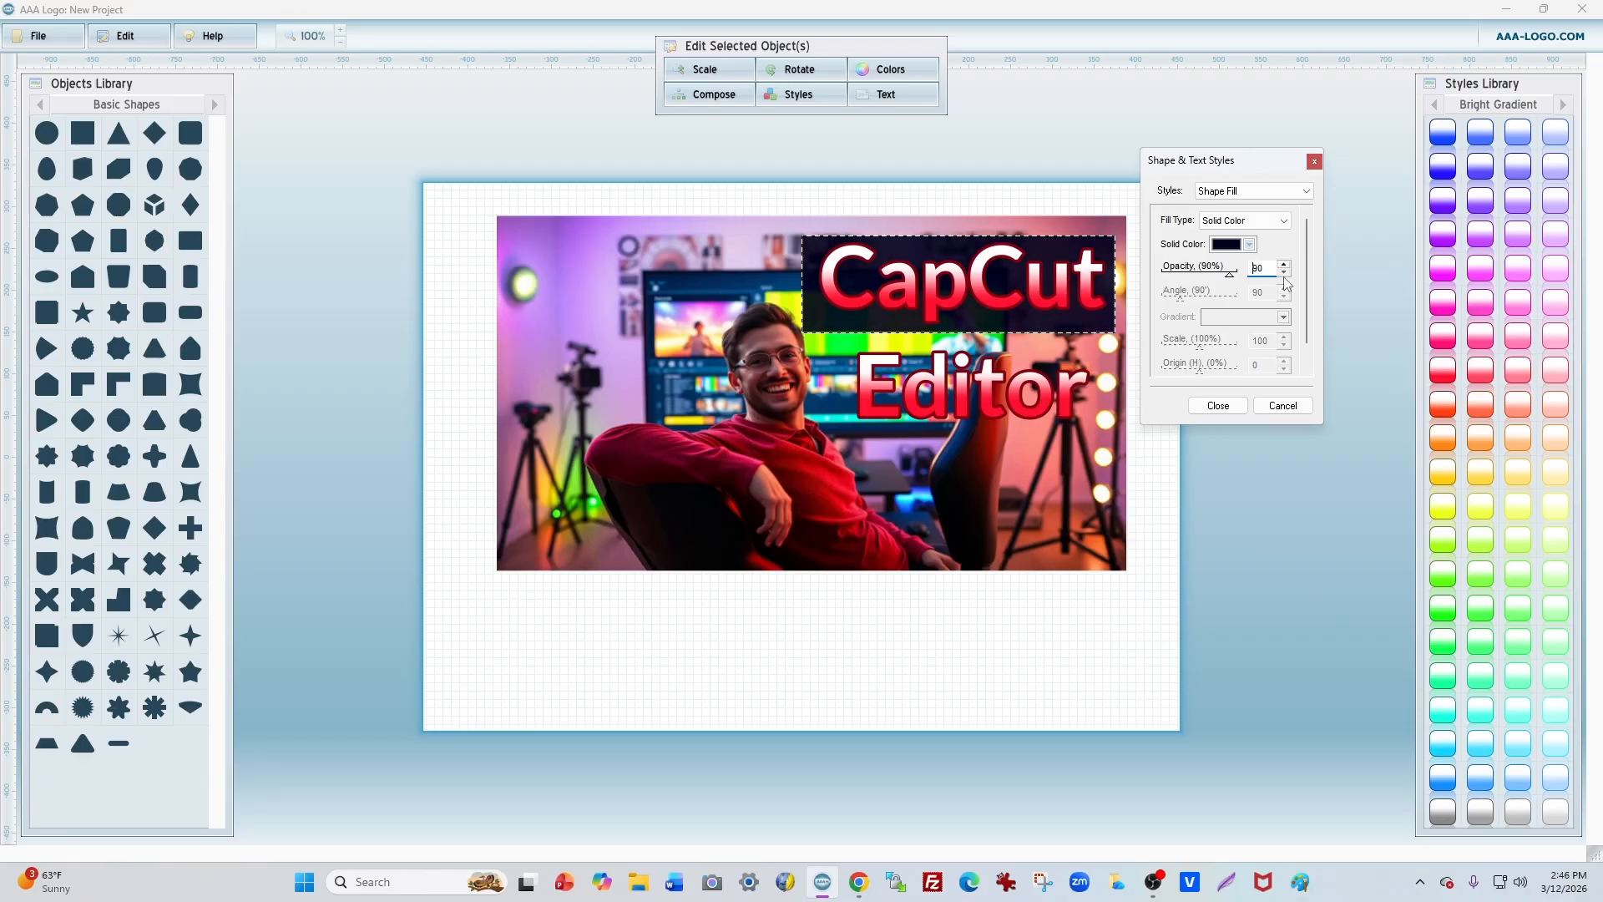
left_click(1284, 273)
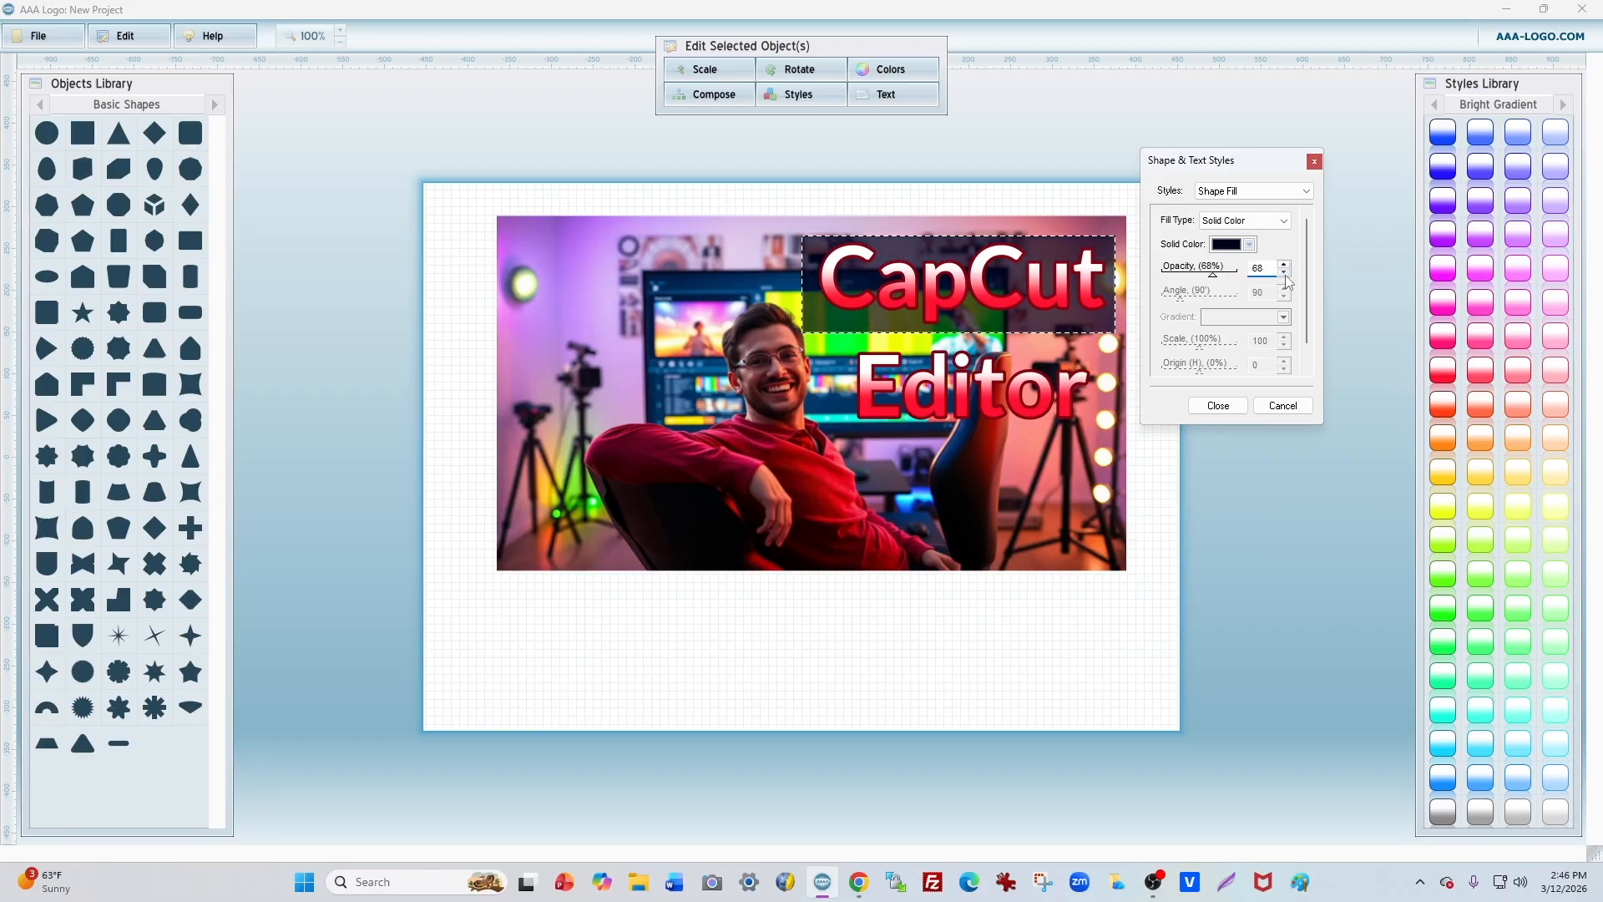
left_click(1284, 273)
left_click(1284, 274)
left_click(1284, 273)
left_click(1284, 274)
left_click(1284, 273)
left_click(1285, 273)
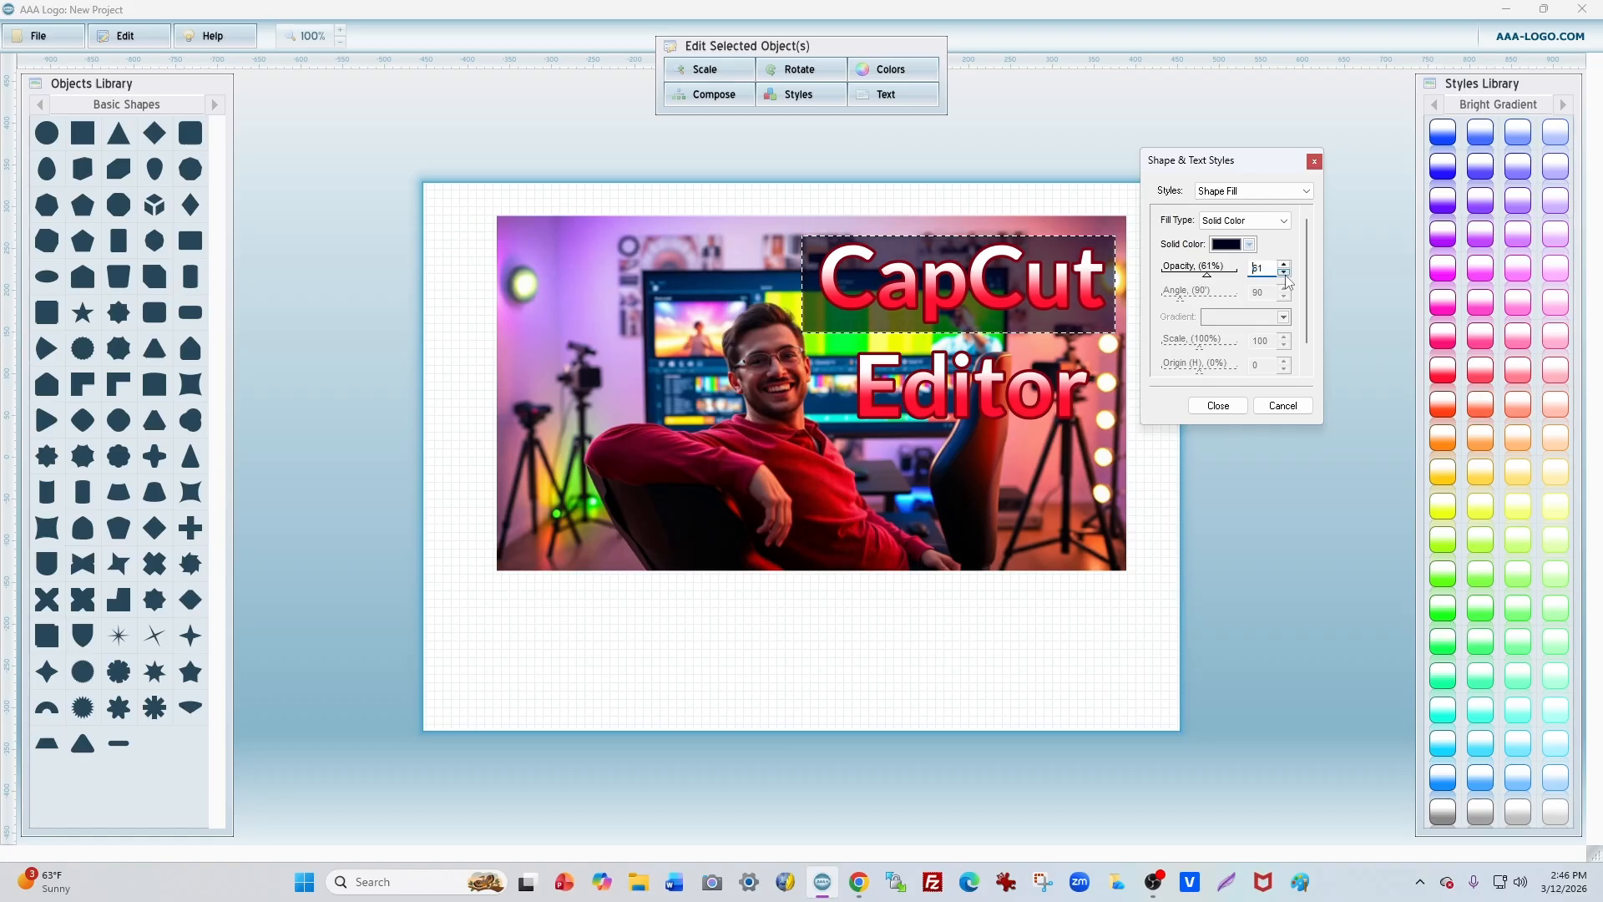
left_click(1284, 273)
left_click(1218, 406)
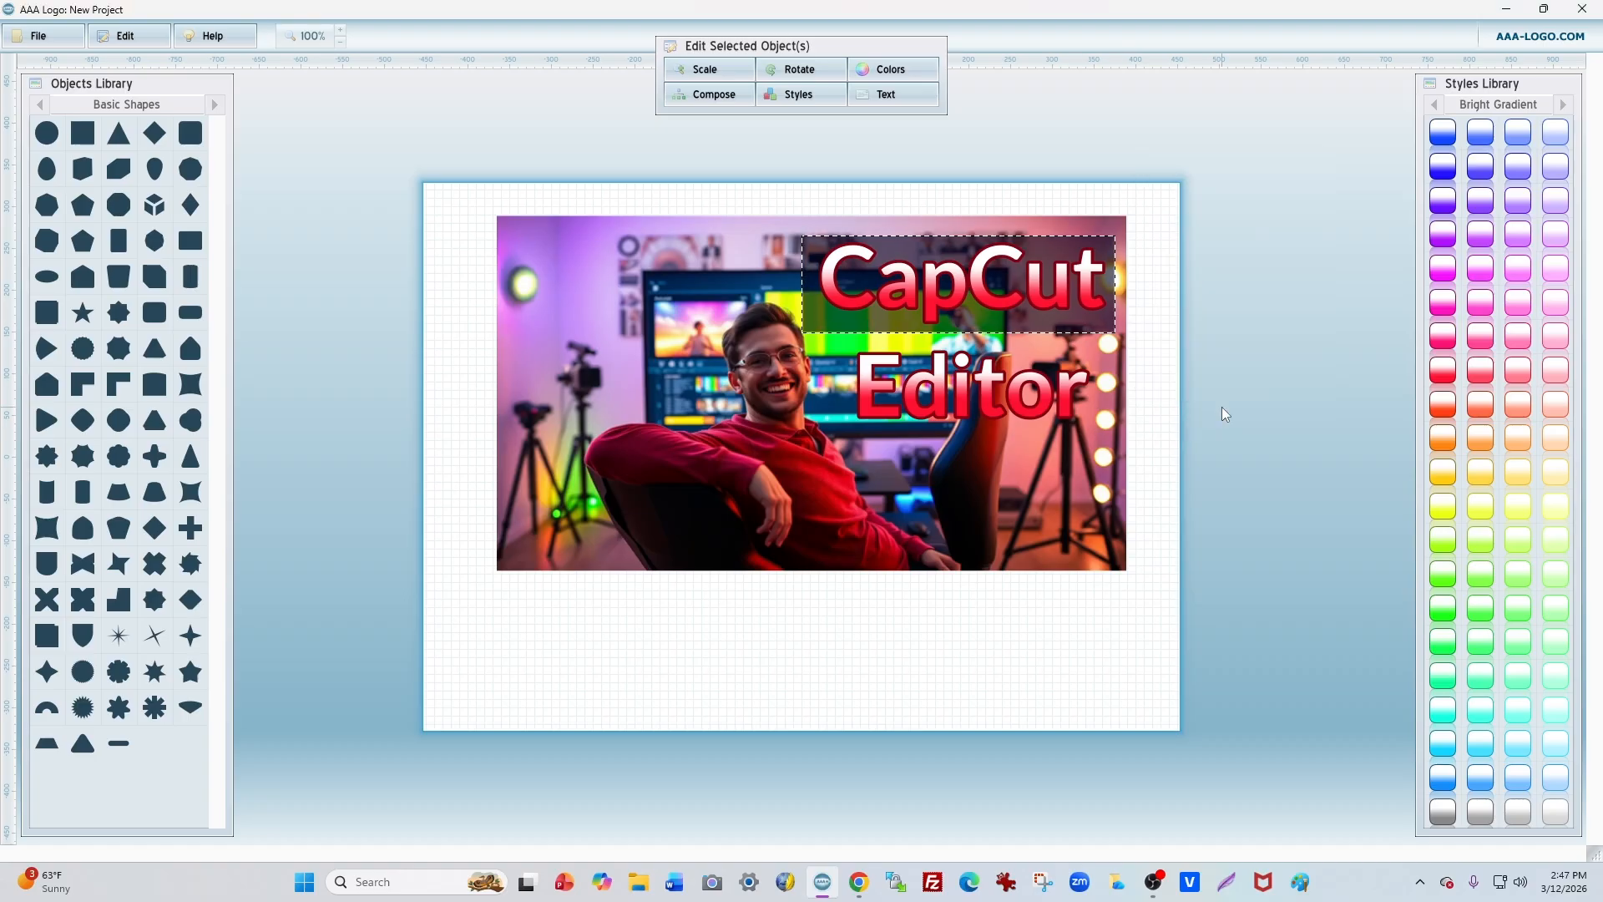
- Duplicate the semi-transparent dark bar behind "CapCut" and place the copy below the "Editor" text
right_click(1076, 251)
left_click(1117, 294)
left_click_drag(1073, 325, 1068, 520)
- Bring the "Editor" text to the front and position the duplicated dark bar behind it
left_click(1000, 391)
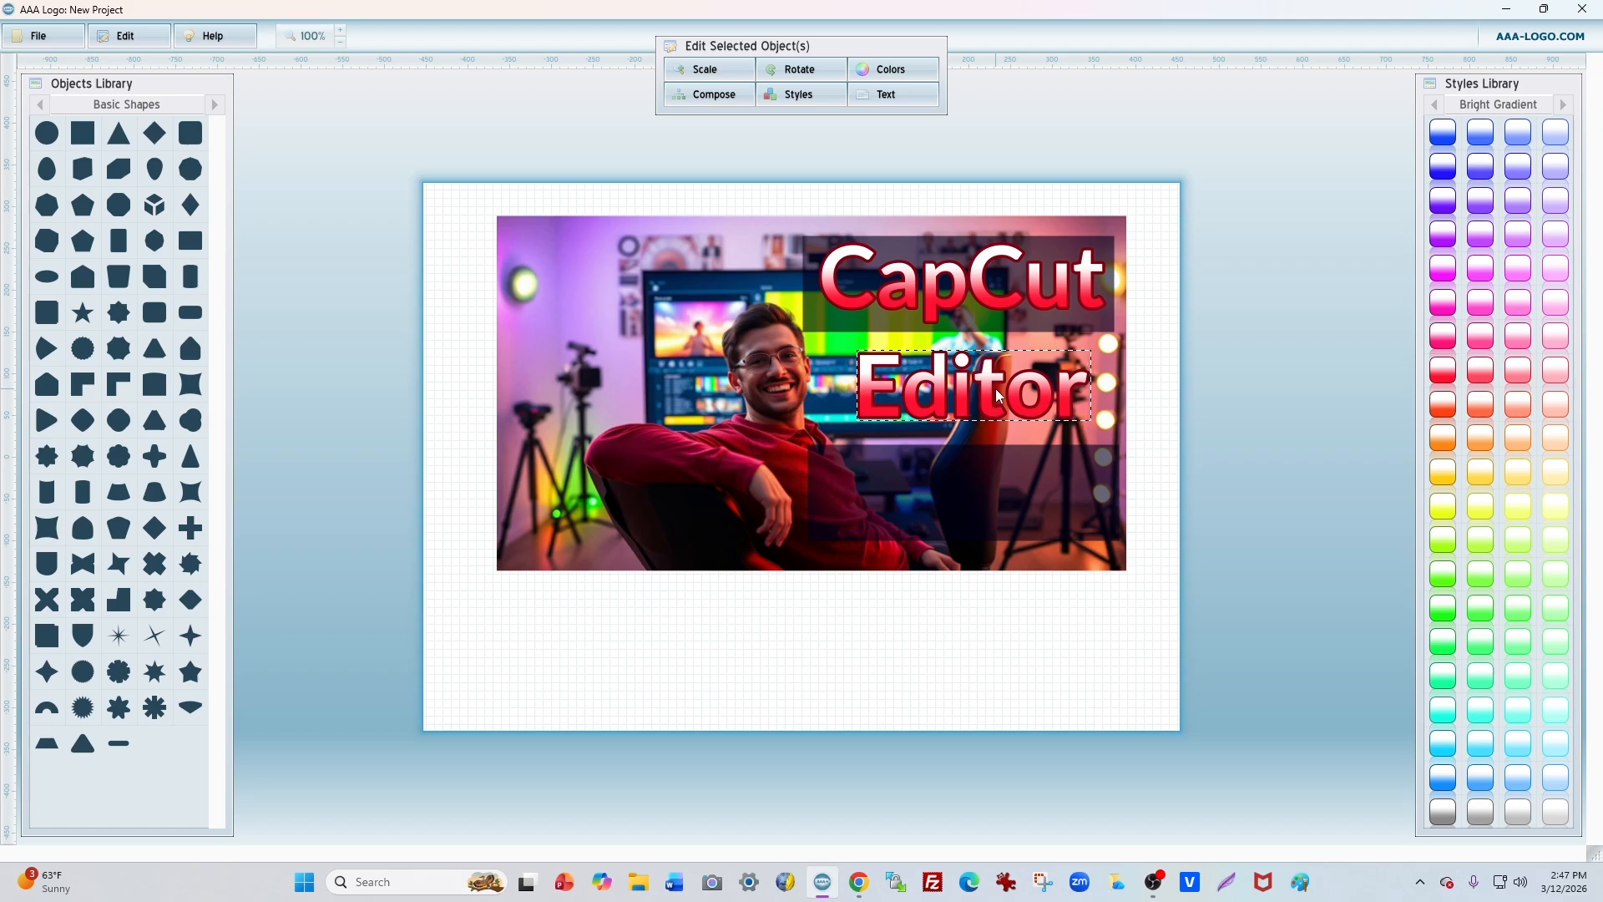
right_click(996, 389)
left_click(1059, 479)
left_click(1062, 511)
left_click_drag(1066, 507, 1065, 403)
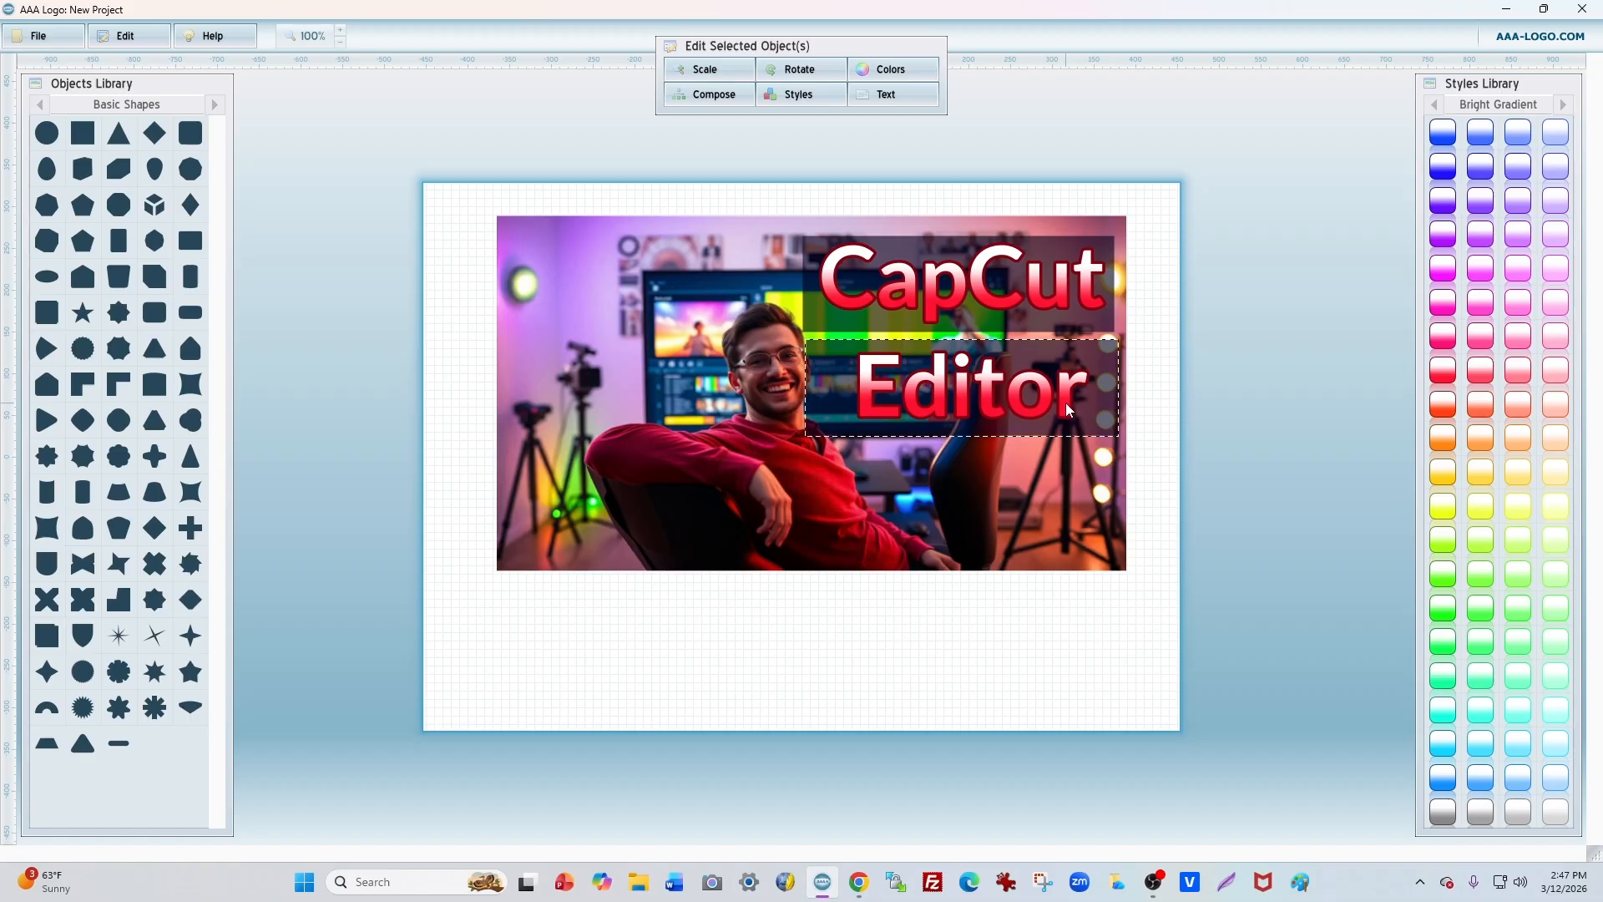
- Scale the bar behind "Editor" to 86% width without keeping proportions, and re-centre it on the text
left_click(708, 72)
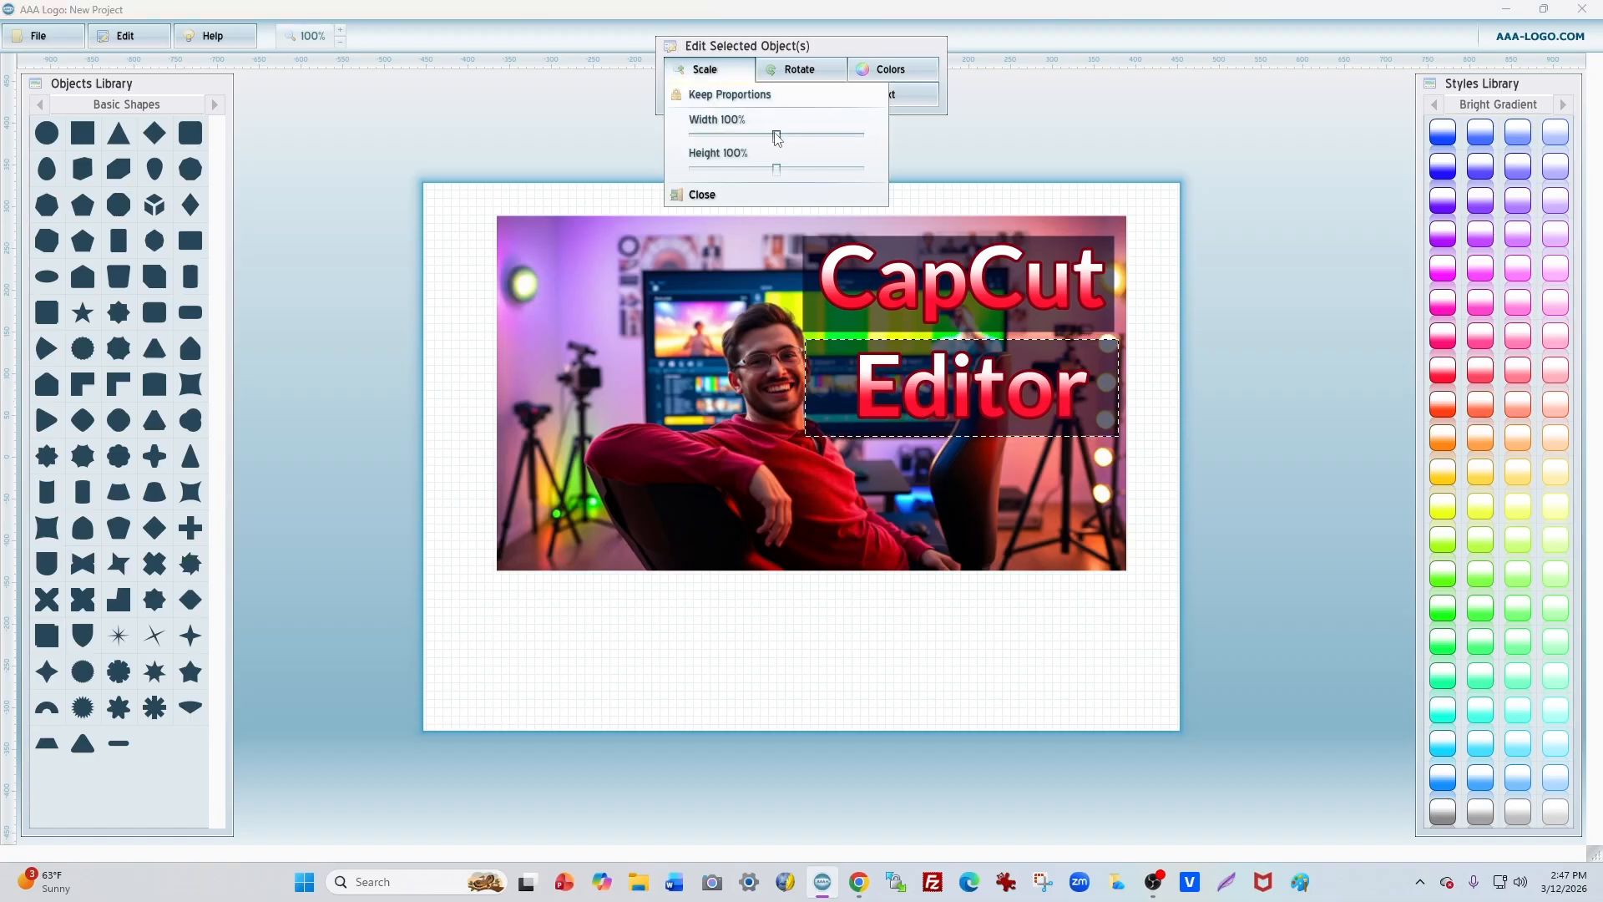
left_click(693, 96)
left_click_drag(774, 137, 751, 133)
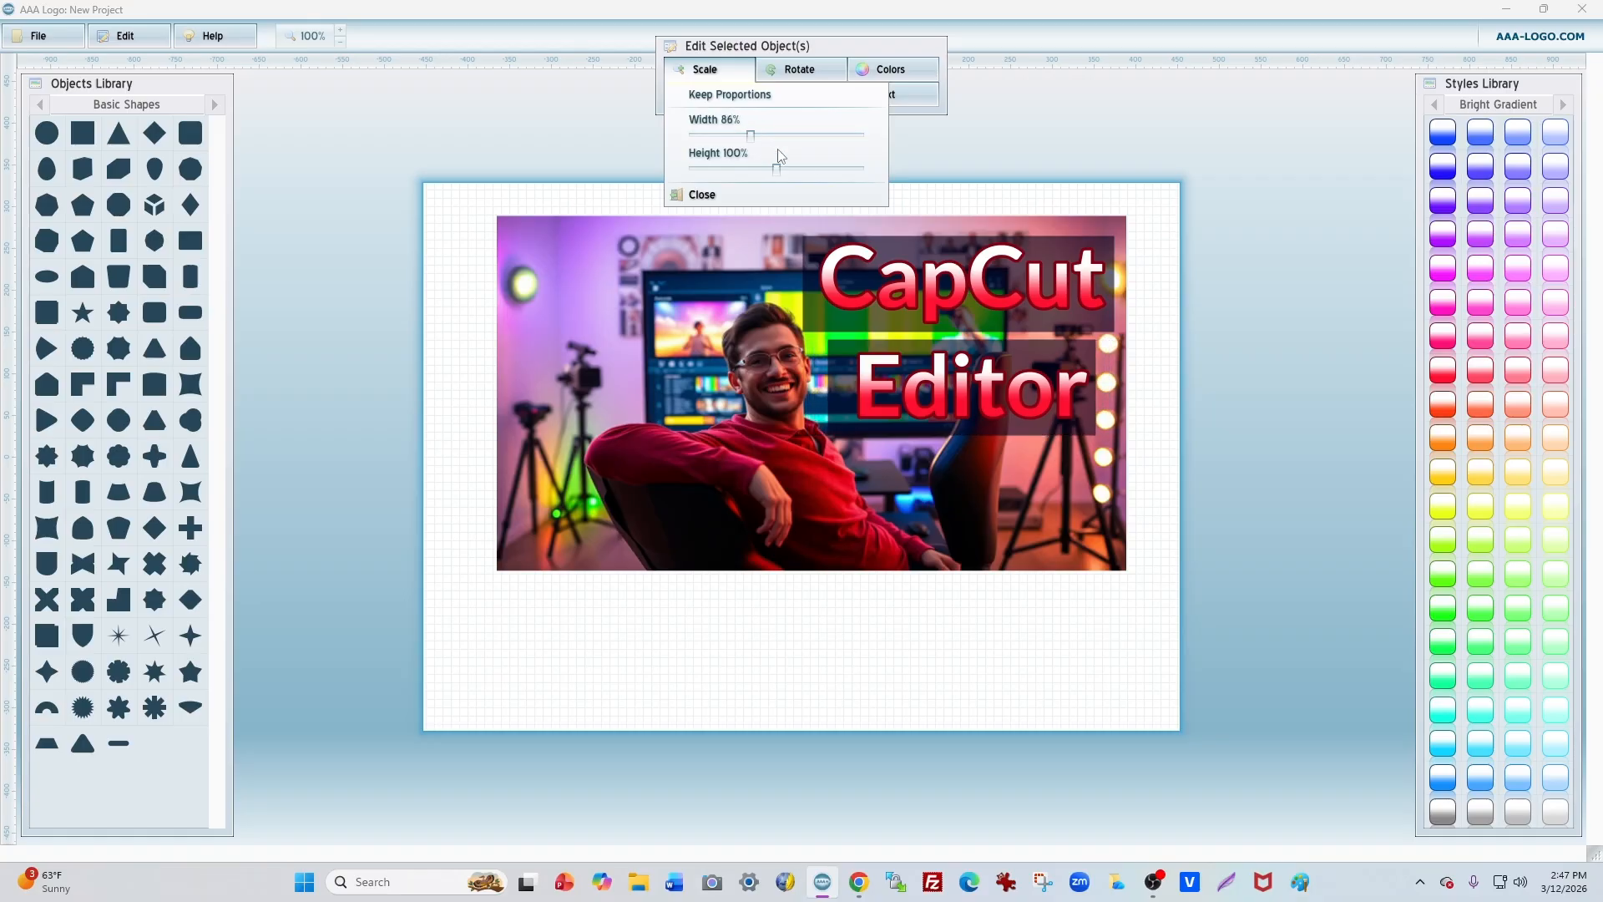
left_click(1010, 408)
left_click_drag(1060, 428, 1066, 429)
left_click(1190, 647)
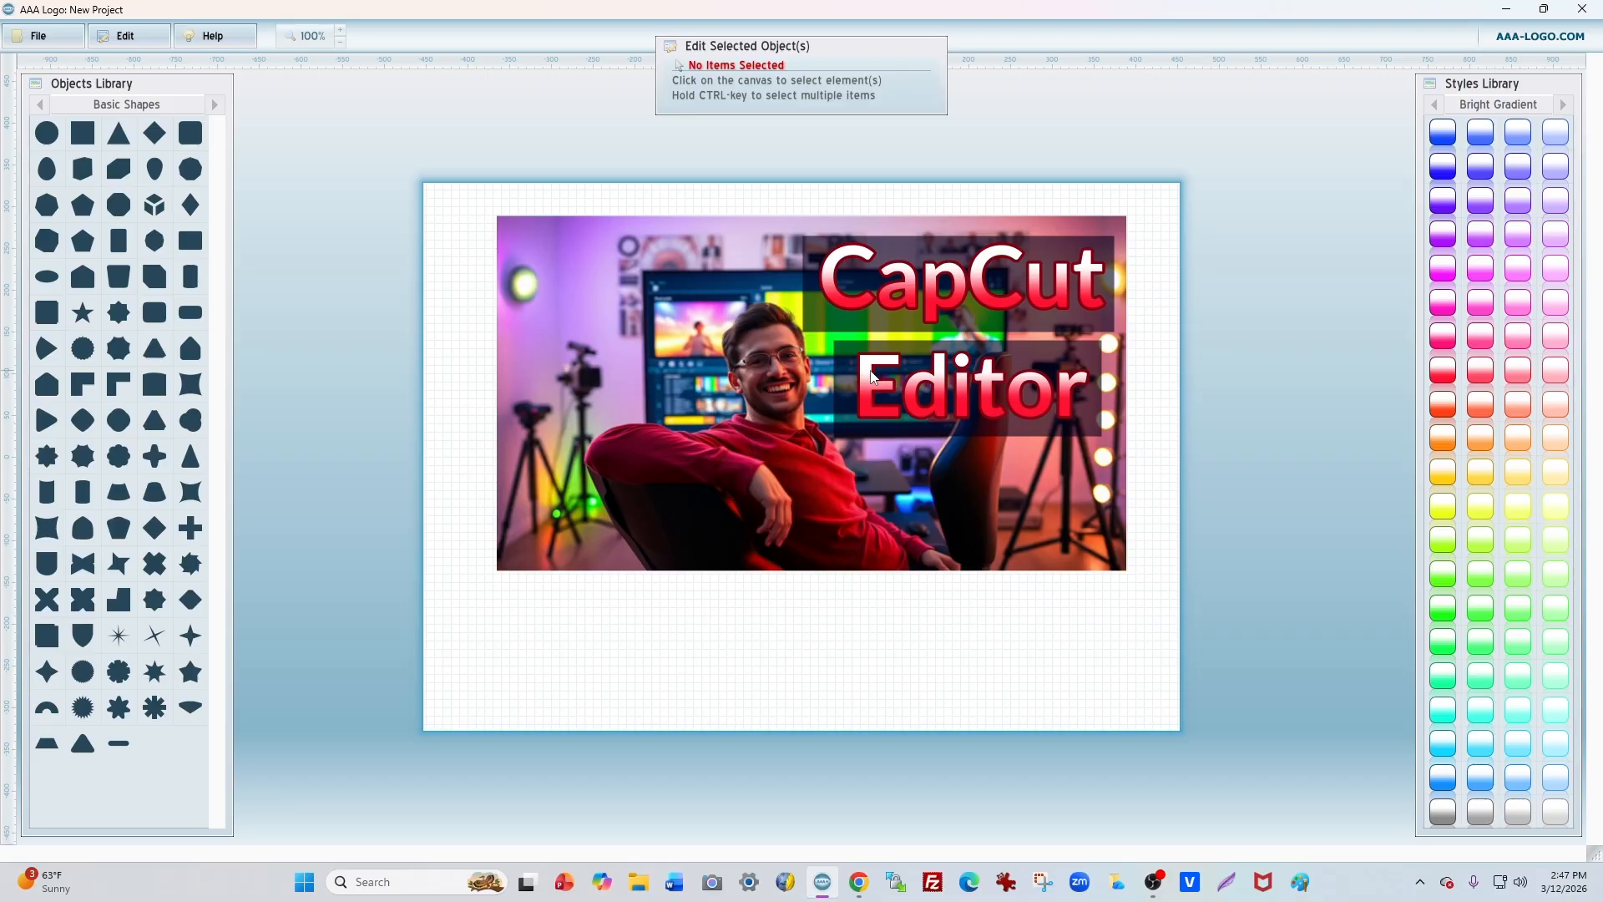
- Open the advanced shape fill settings for the "CapCut" text
left_click(935, 302)
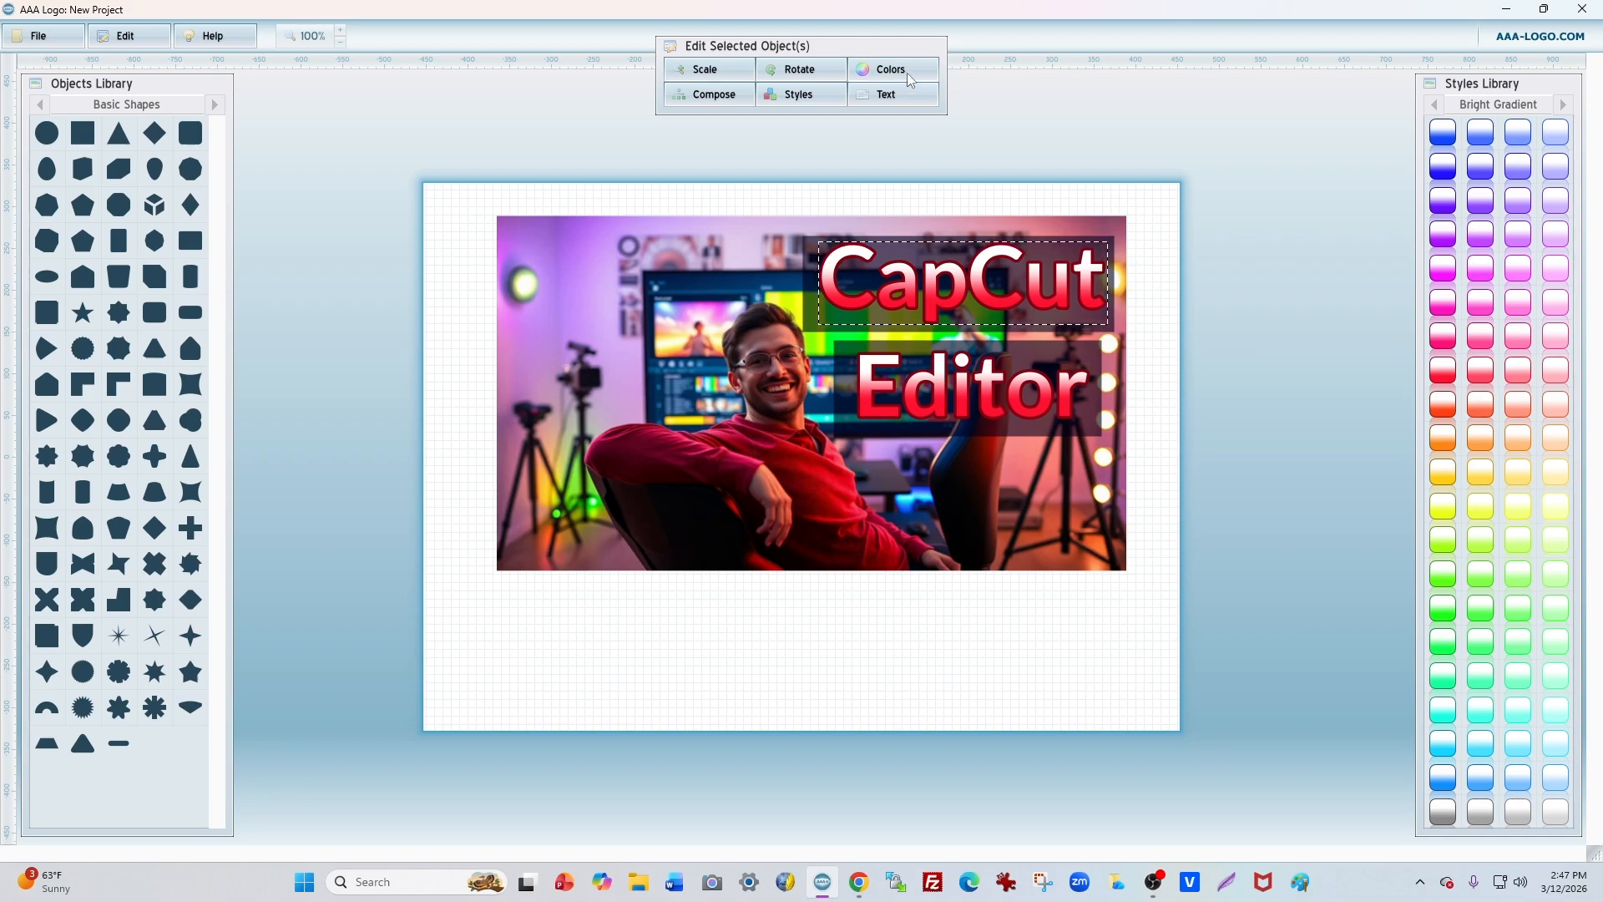
left_click(885, 69)
left_click(915, 211)
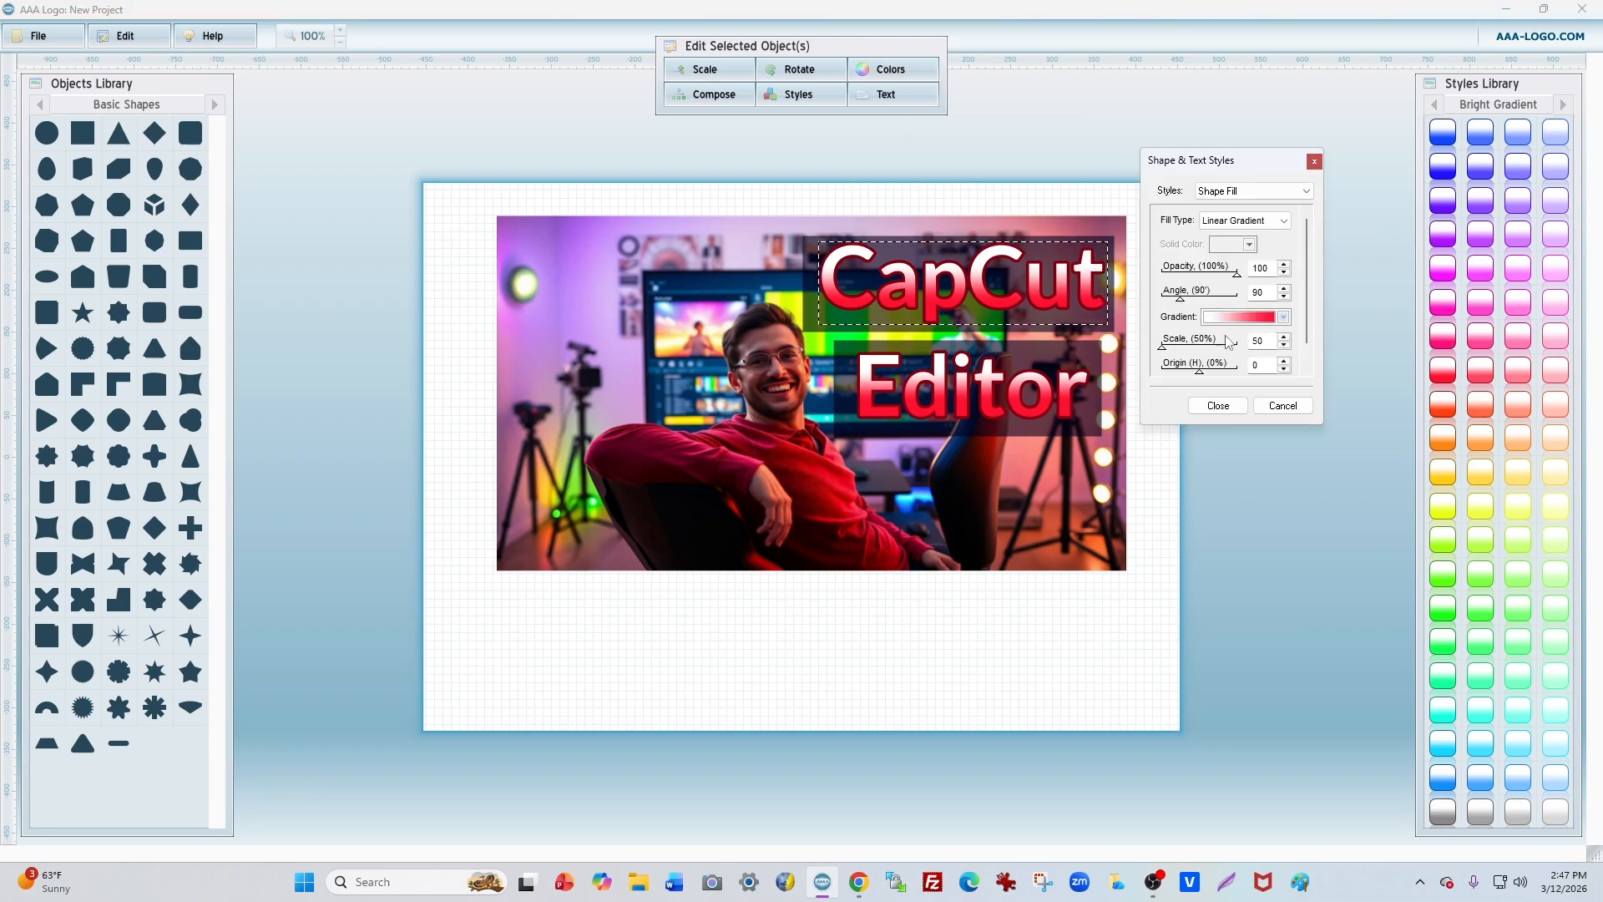
left_click(1269, 319)
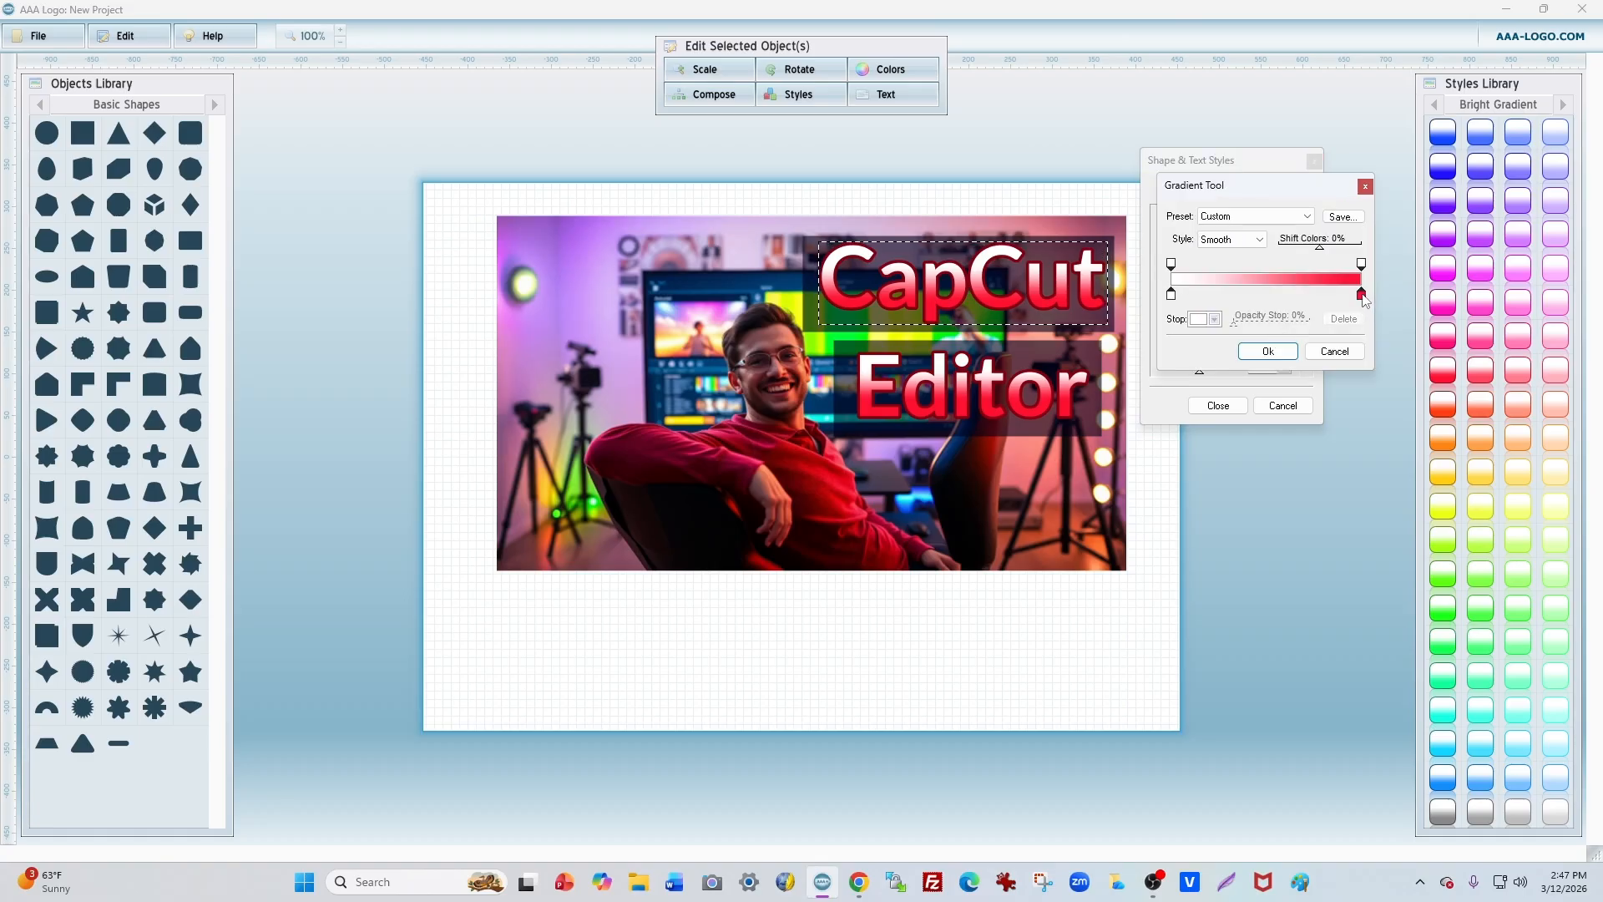
left_click(1361, 294)
left_click(1205, 319)
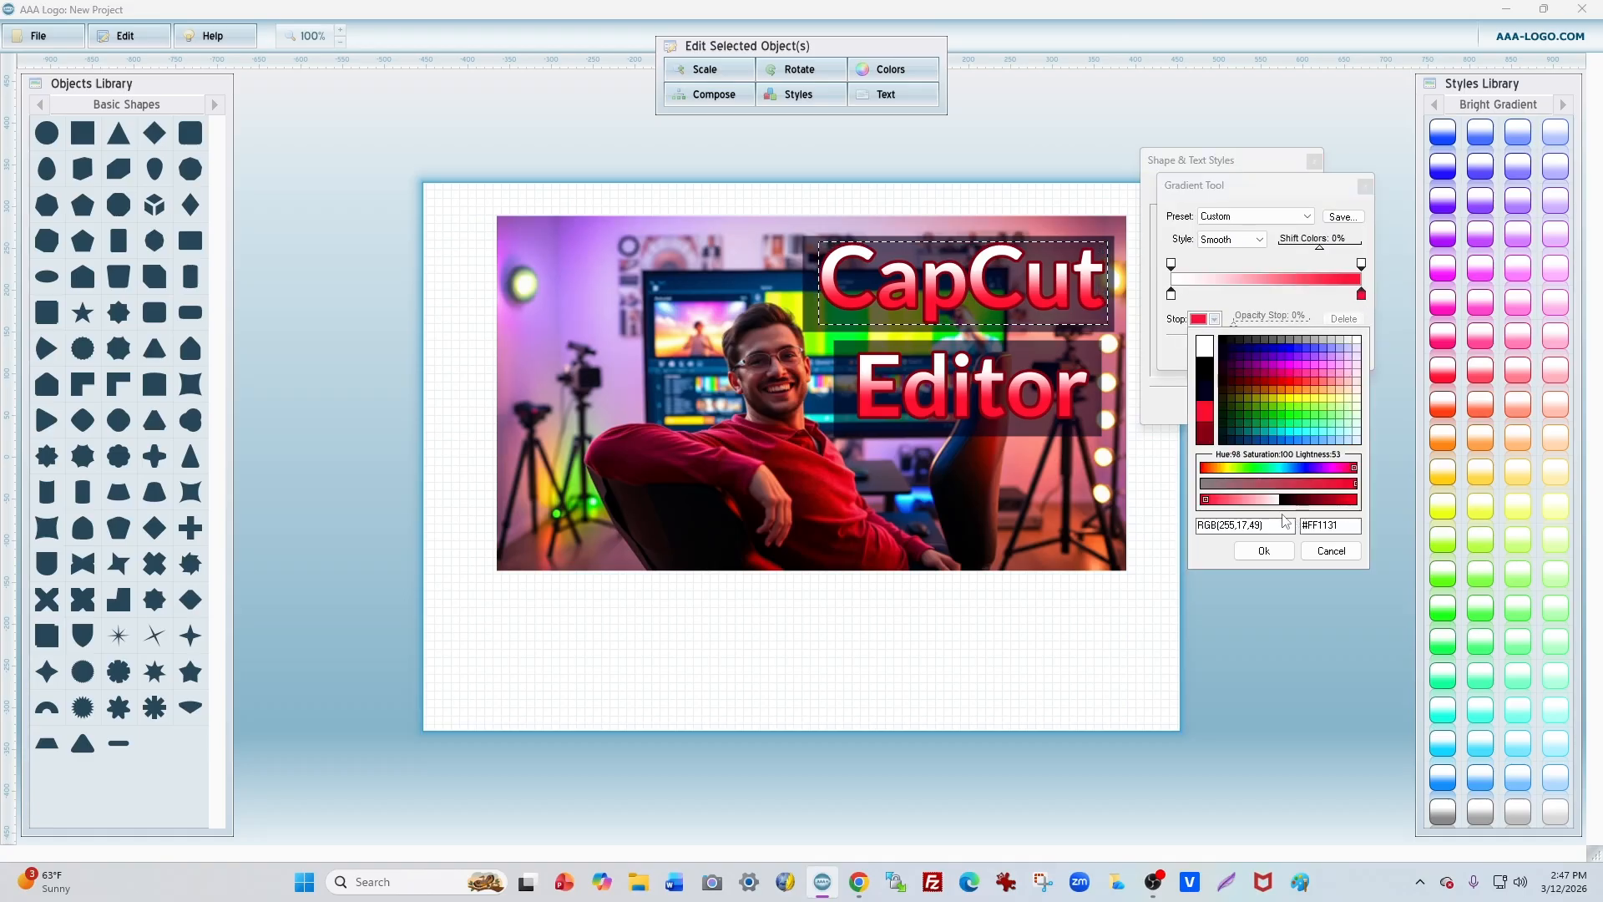
left_click(1256, 501)
left_click_drag(1256, 501, 1275, 500)
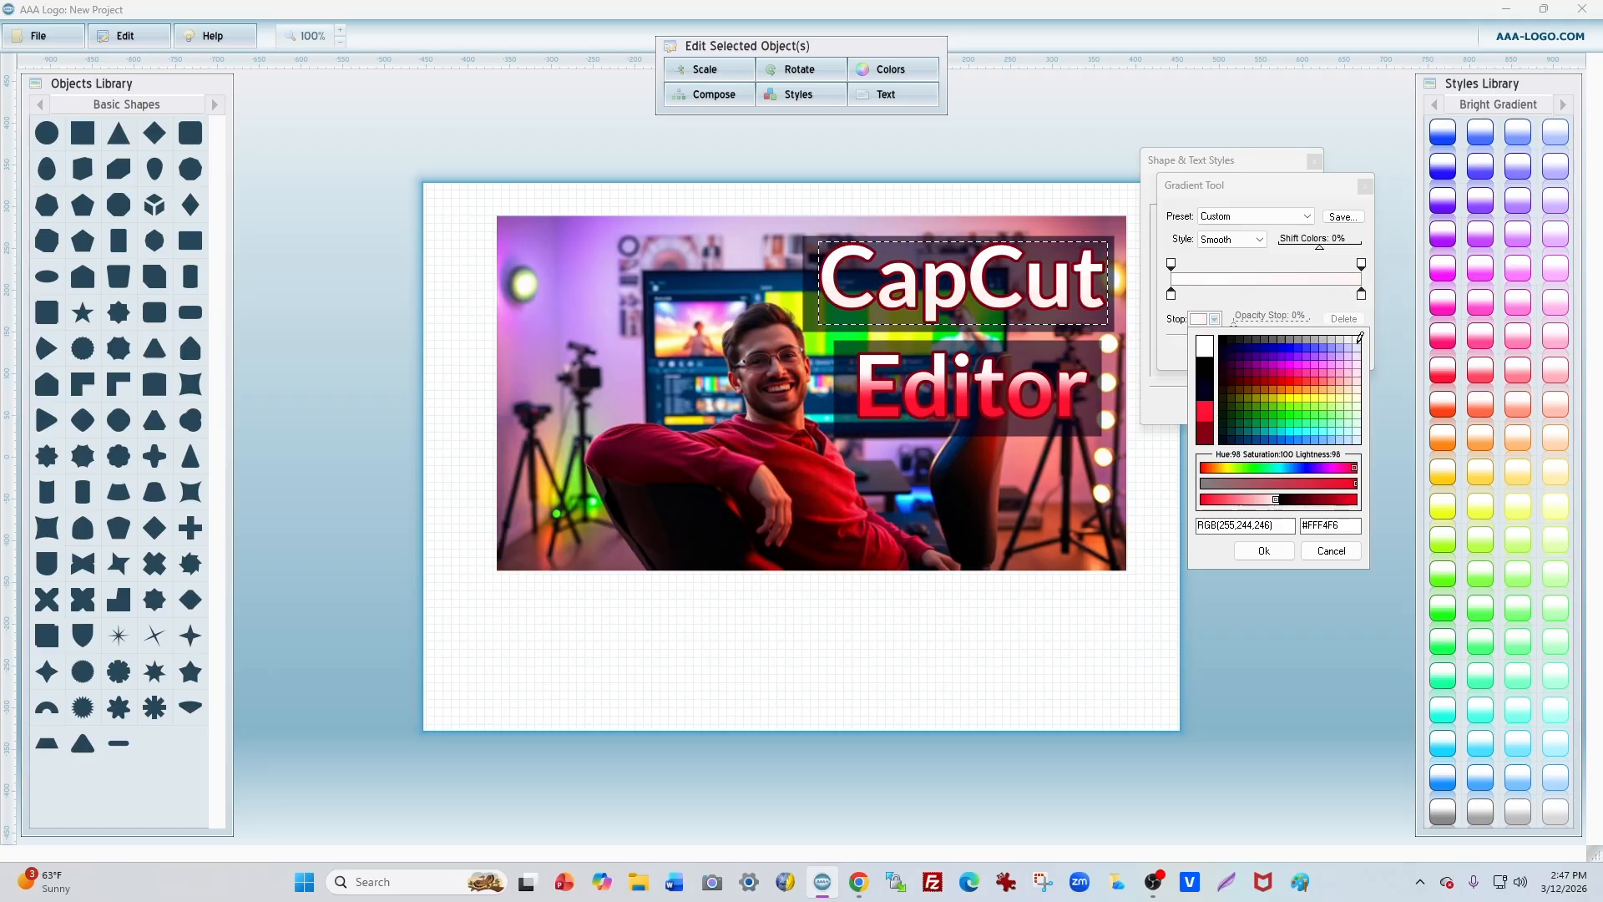
- Change the "CapCut" text's fill type to Solid Color and set it to white (#FFFFFF)
left_click(1242, 219)
left_click(1242, 219)
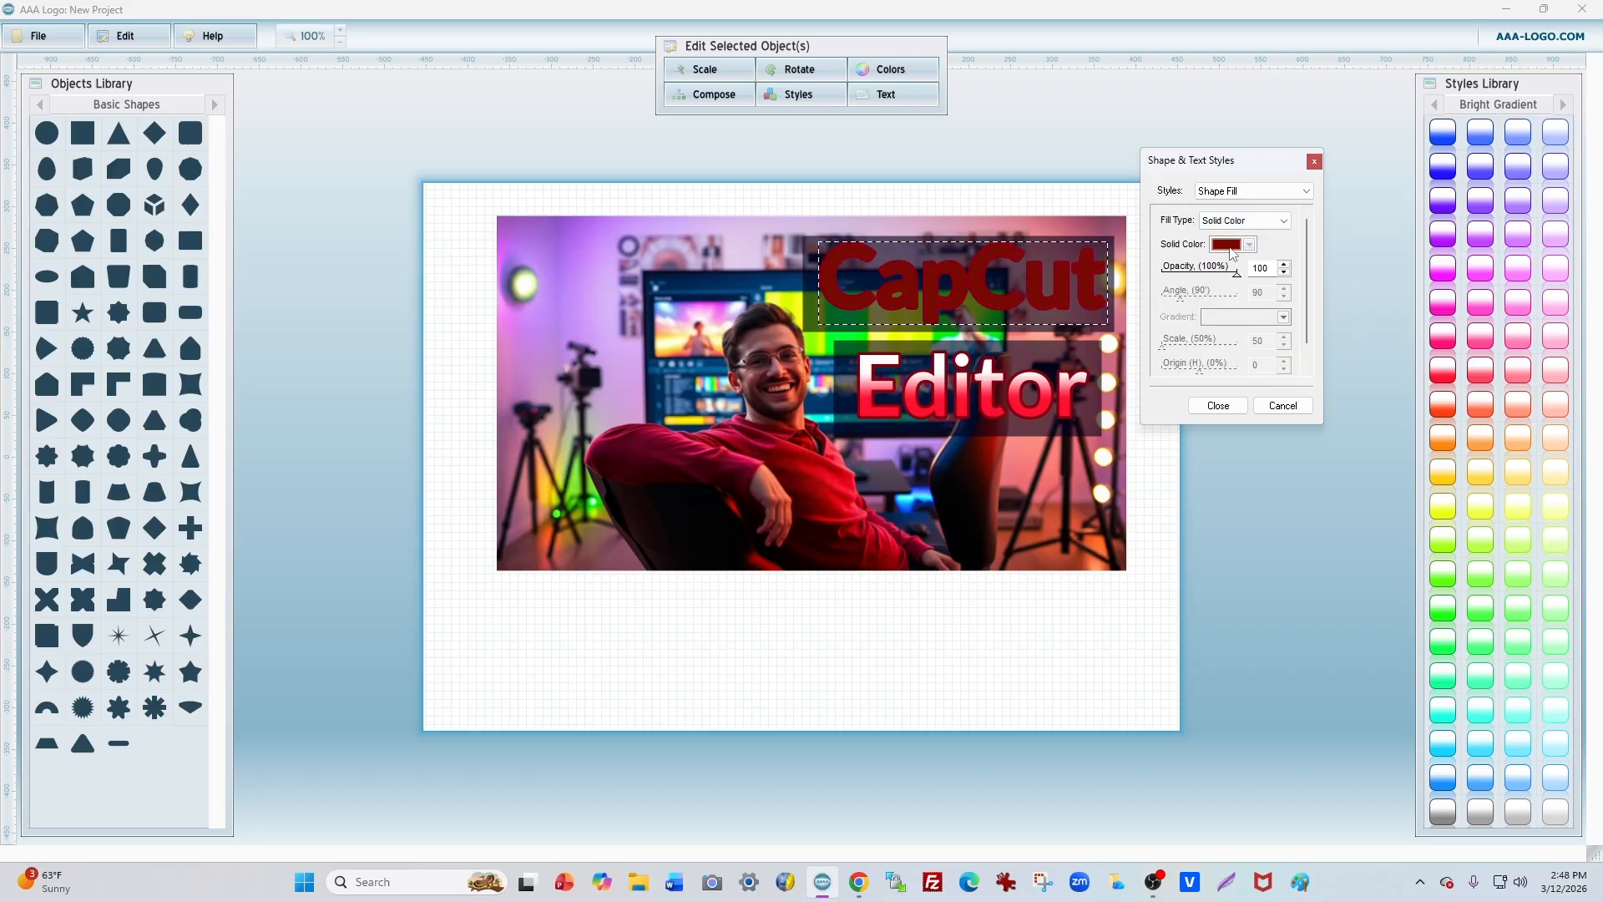
left_click(1228, 246)
left_click(1383, 261)
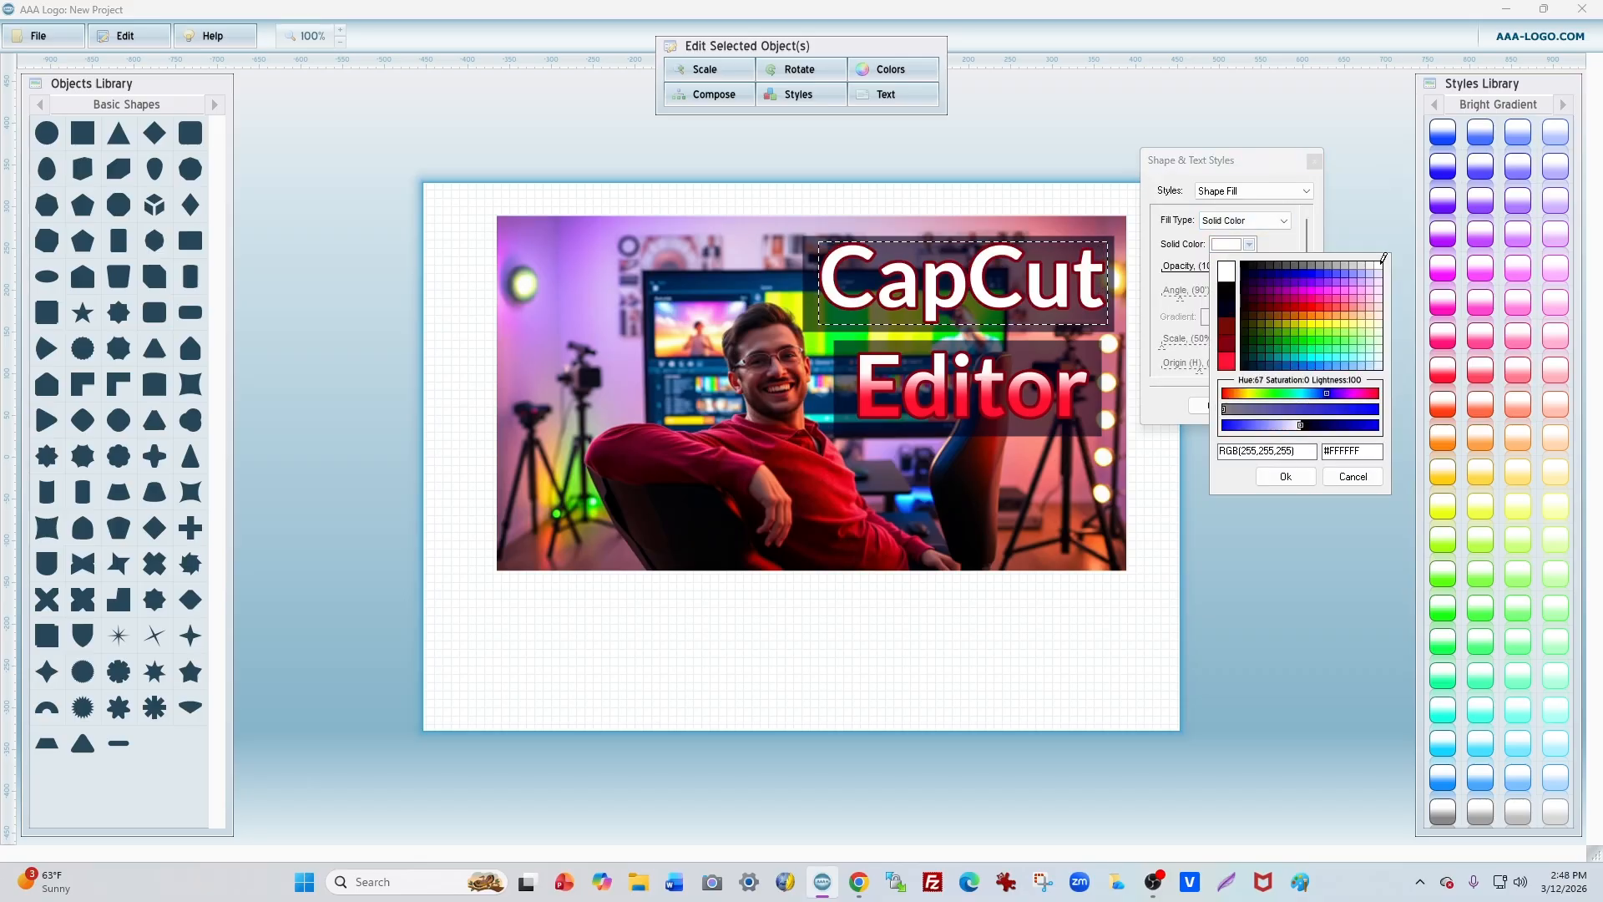
left_click(1287, 478)
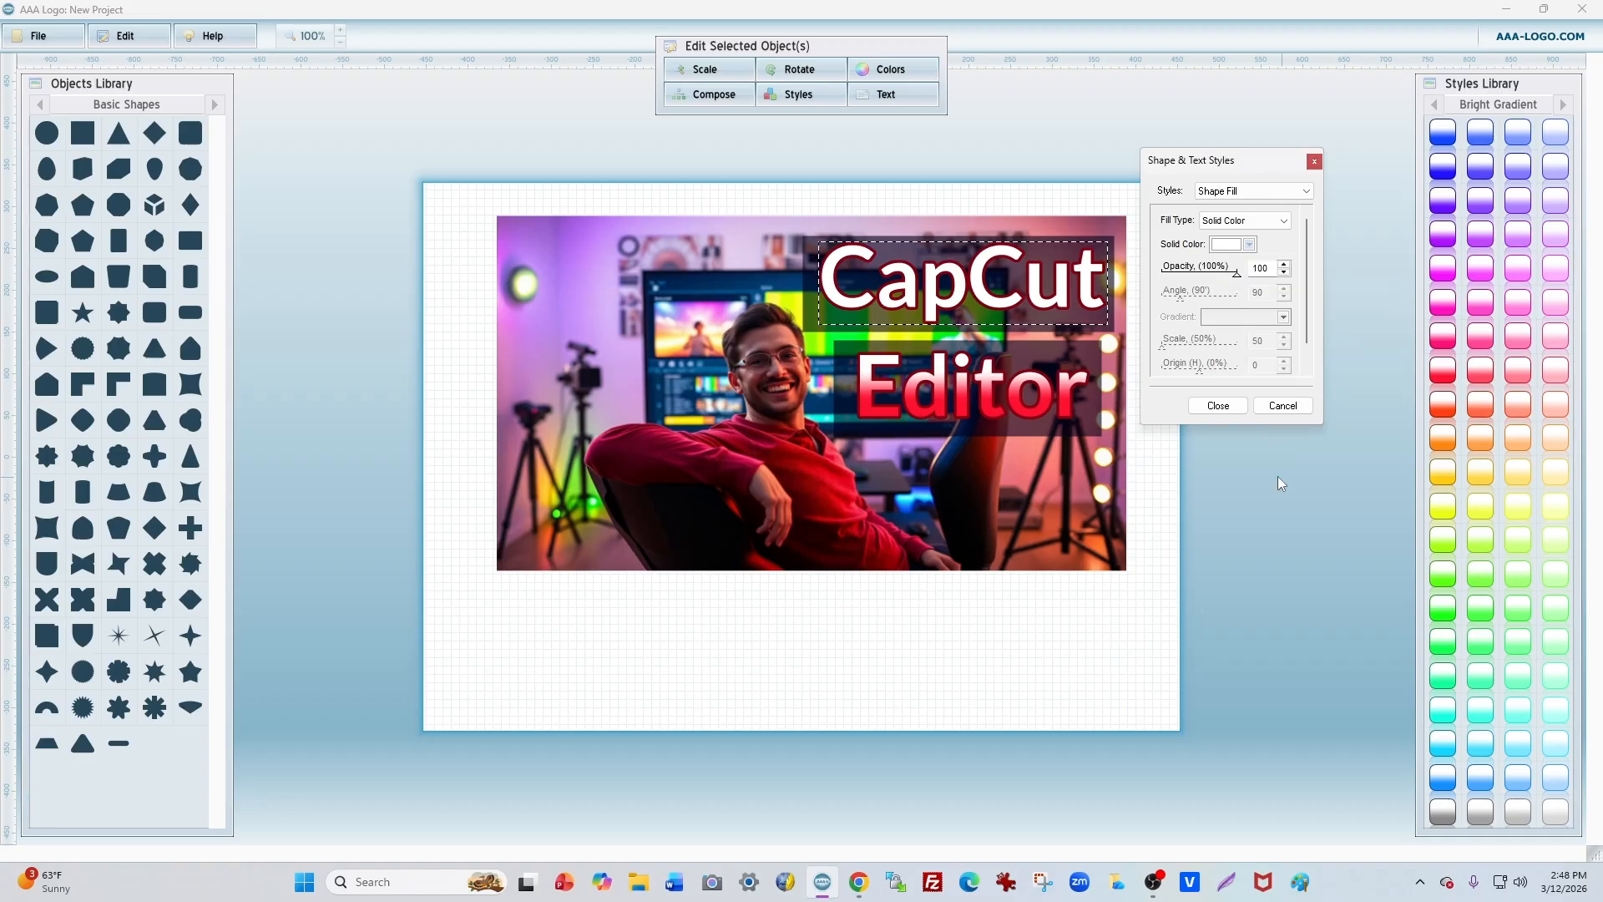
- Change the "Editor" text's fill from a linear gradient to solid white (#FFFFFF)
left_click(984, 389)
left_click(984, 390)
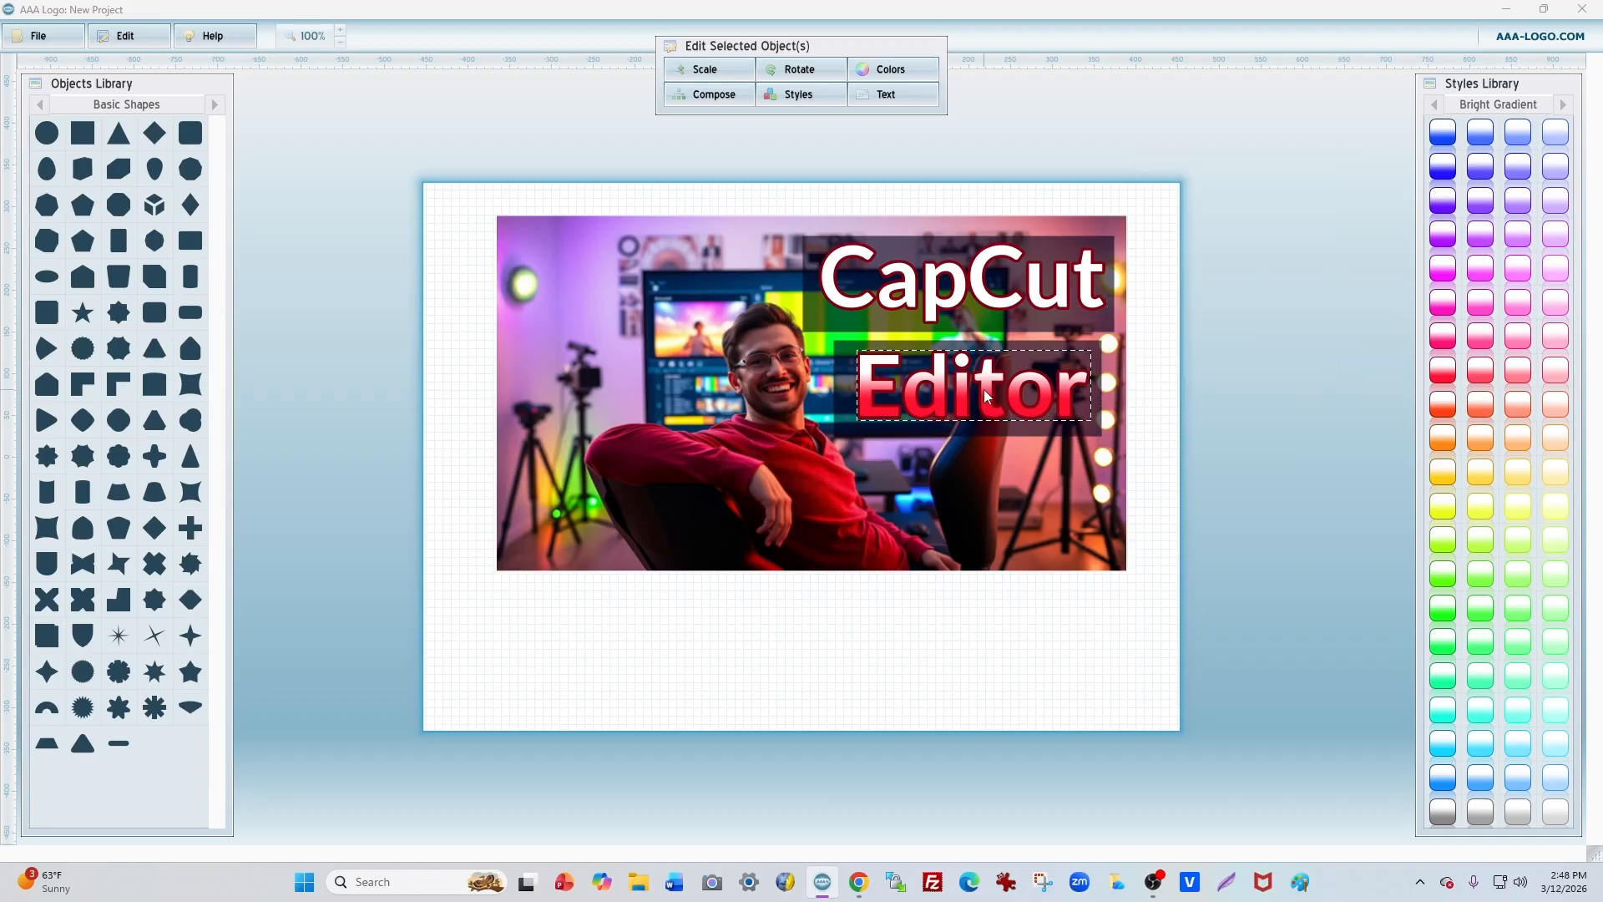
left_click(887, 69)
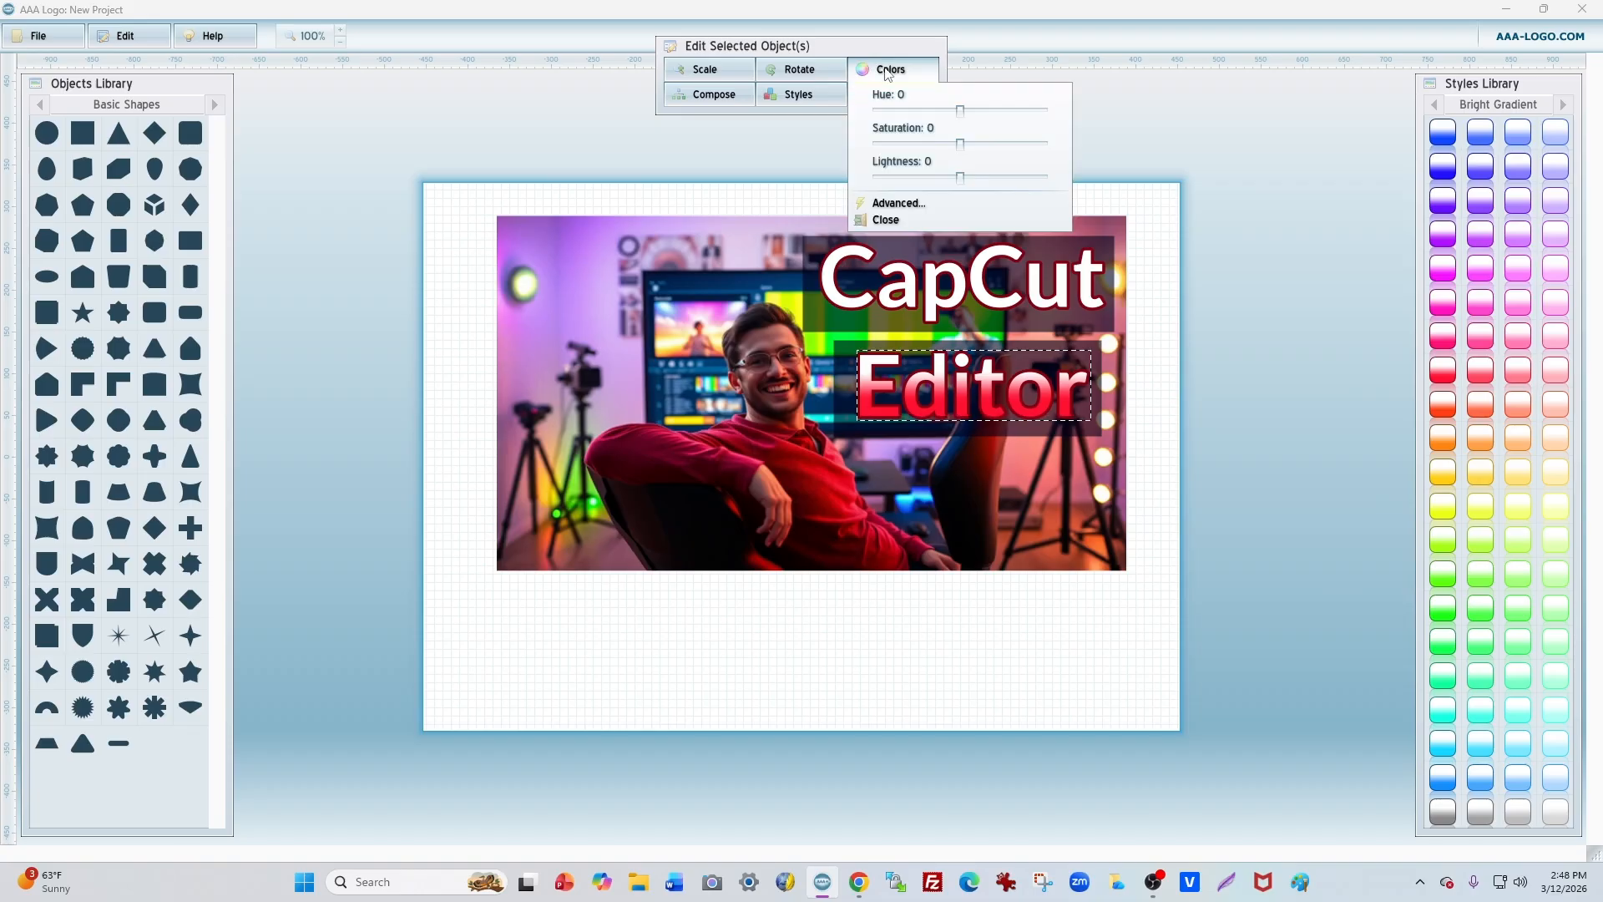
left_click(927, 203)
left_click(1267, 329)
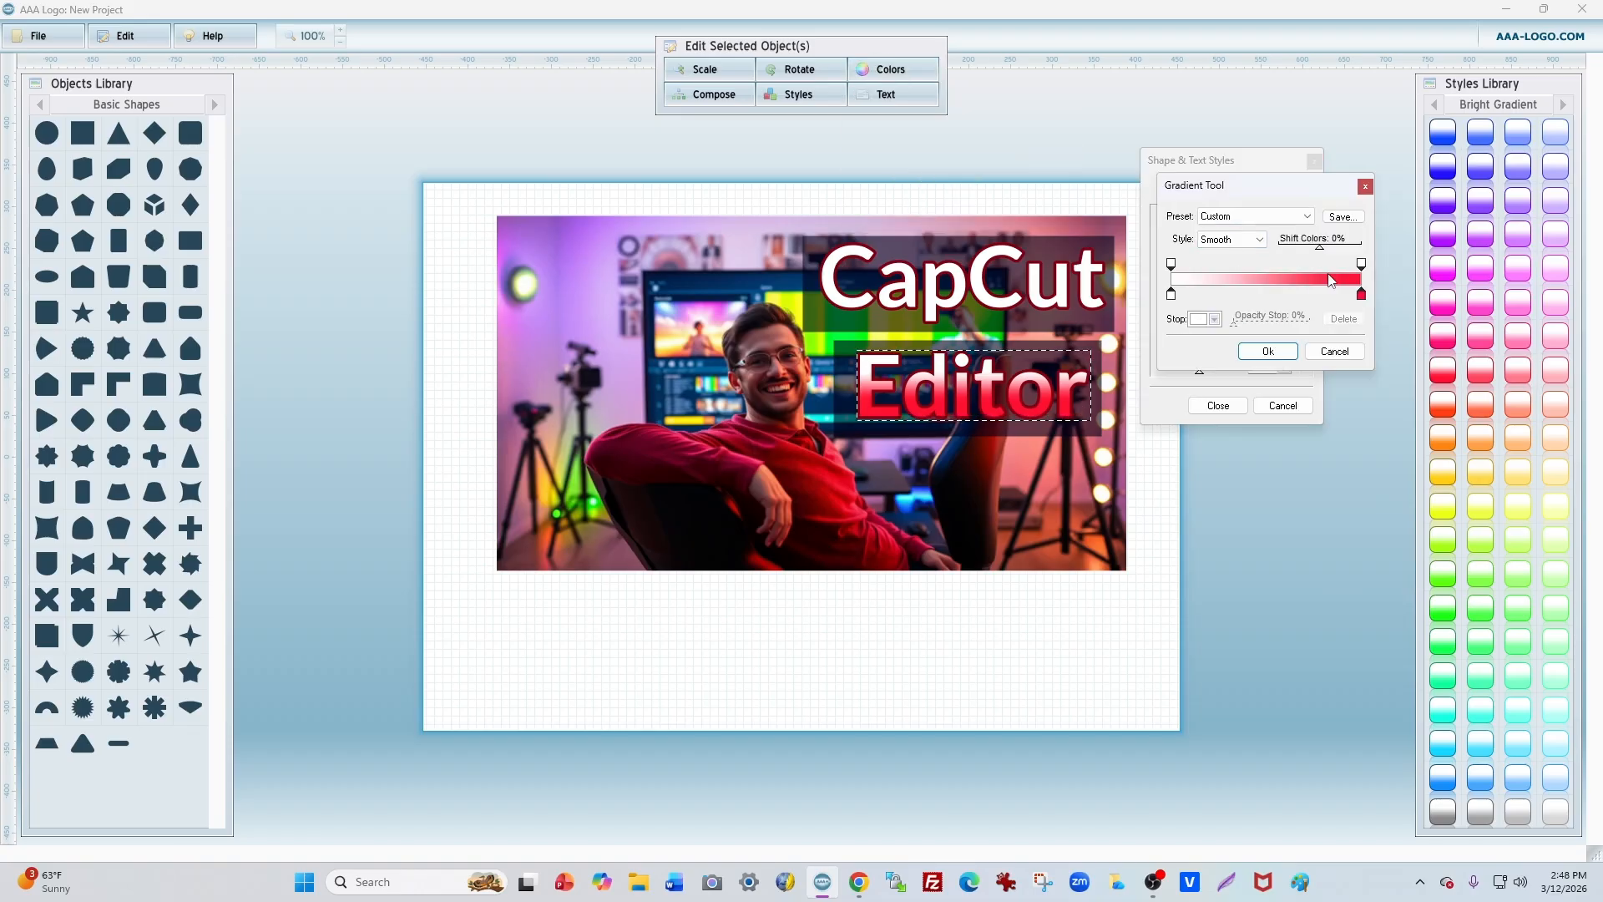
left_click(1364, 188)
left_click(1238, 228)
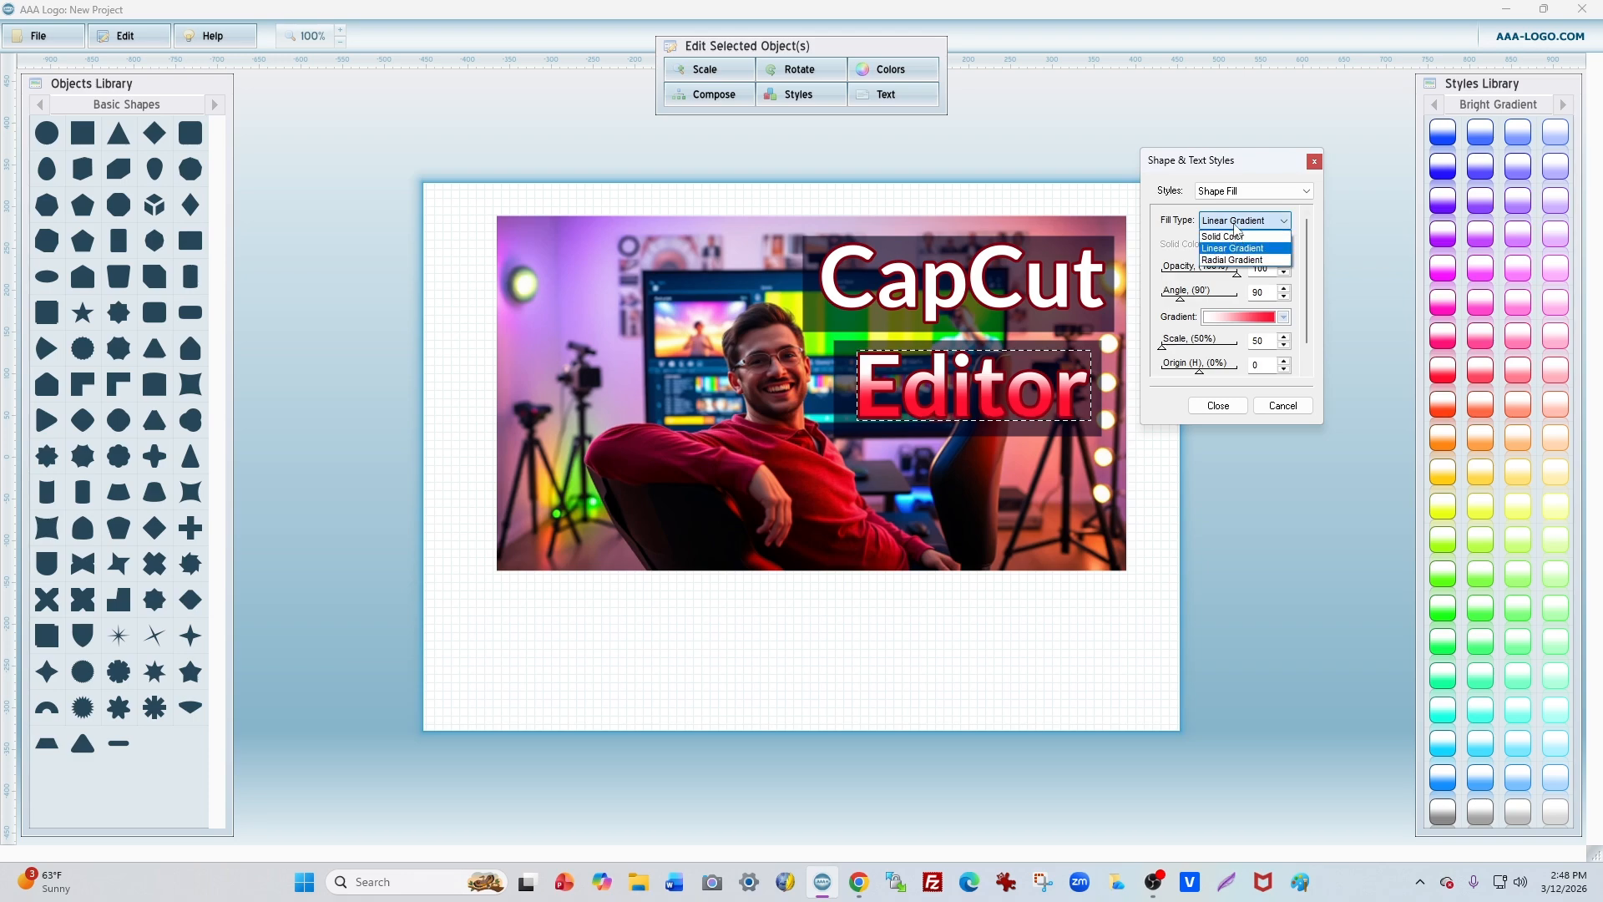
left_click(1235, 252)
left_click(1235, 247)
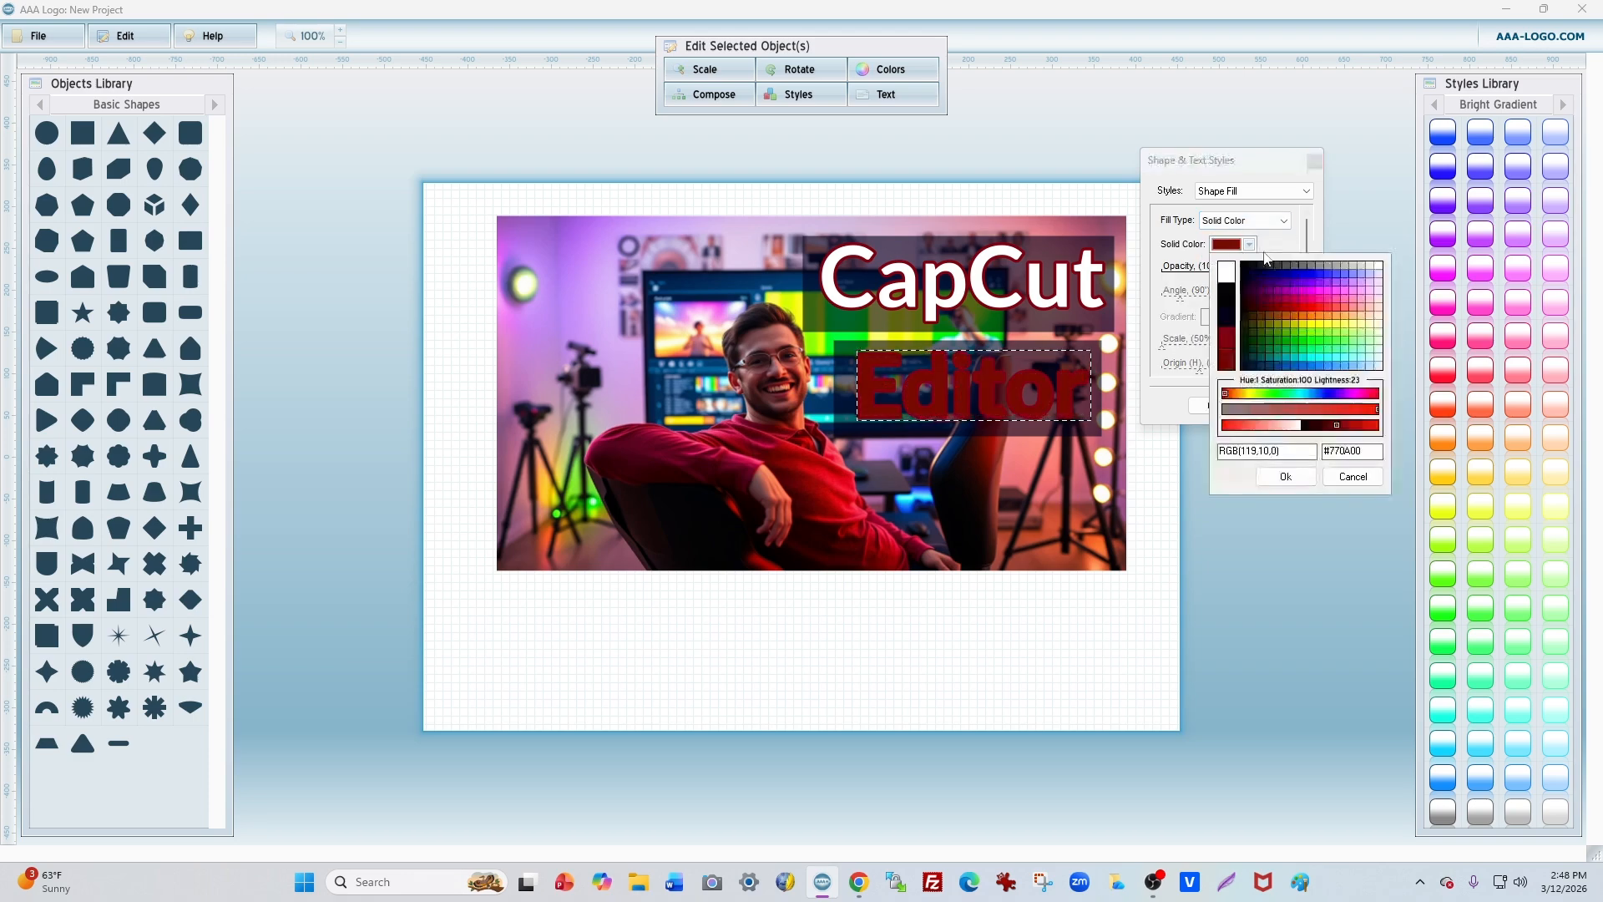
left_click(1373, 276)
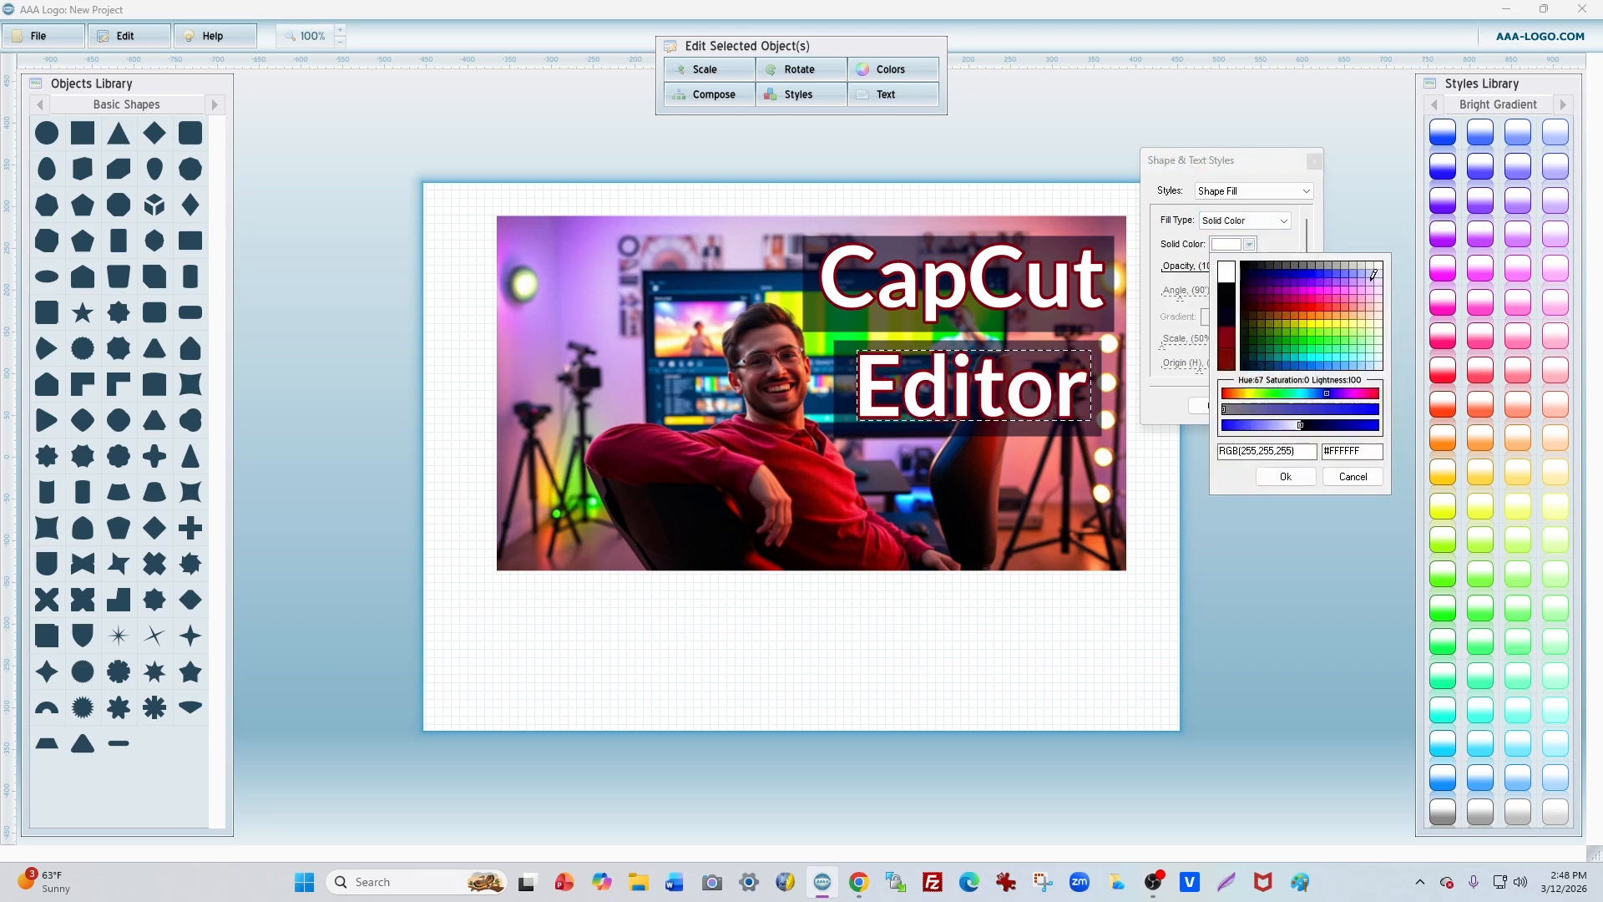
left_click(1285, 476)
left_click(1220, 405)
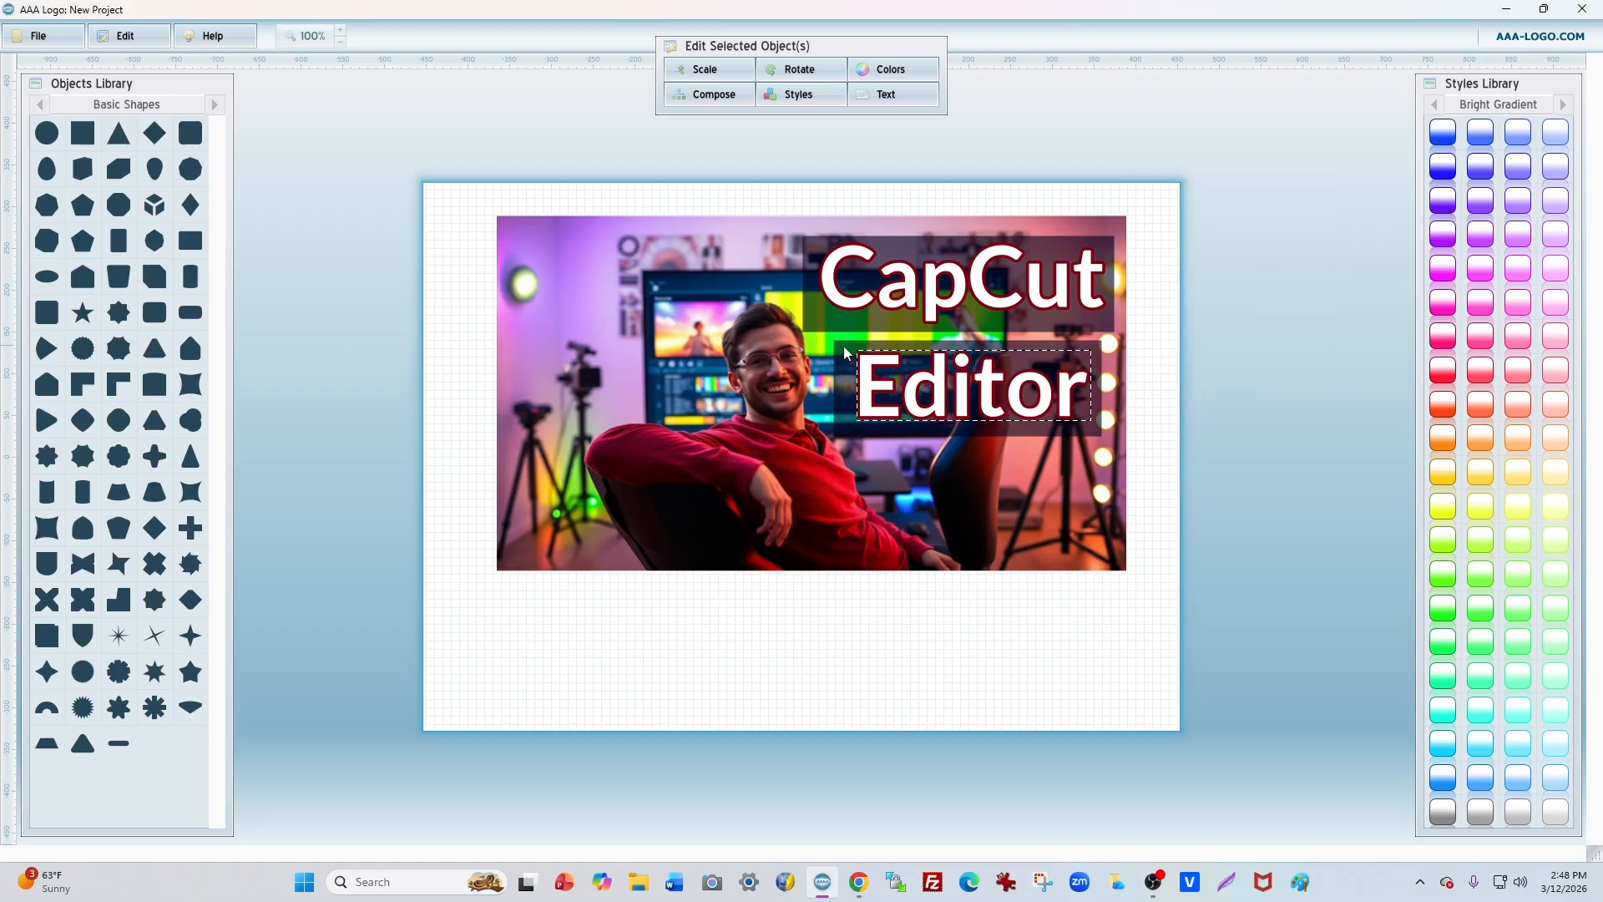
- Set the "Editor" text's stroke to dark green (#007200) and copy that hex code
left_click(801, 95)
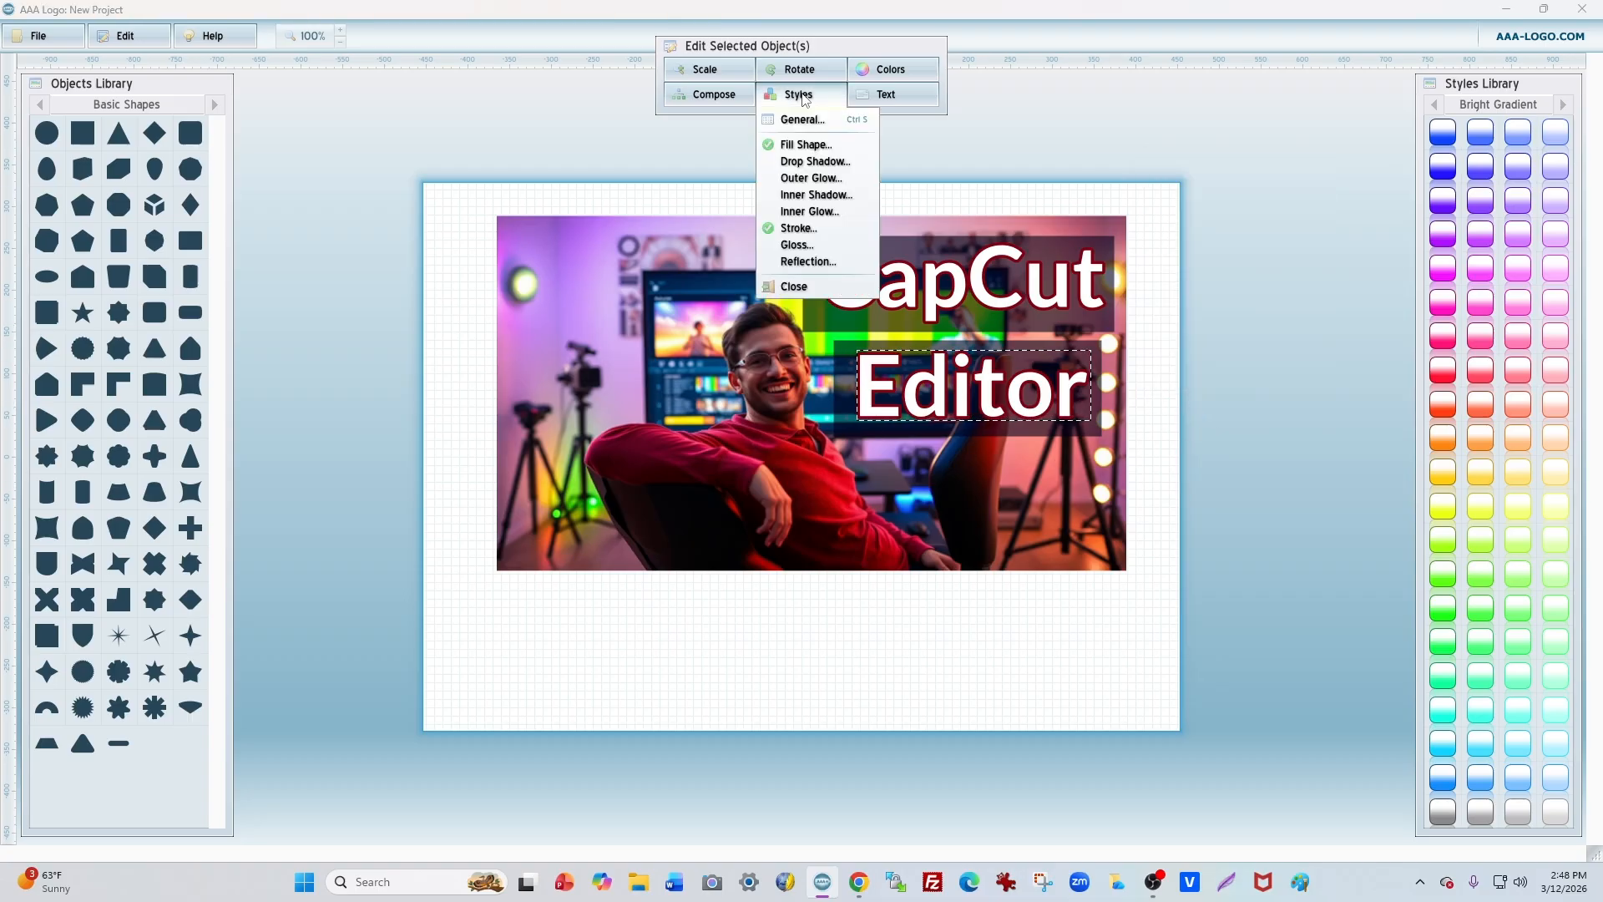
left_click(812, 238)
left_click(1226, 340)
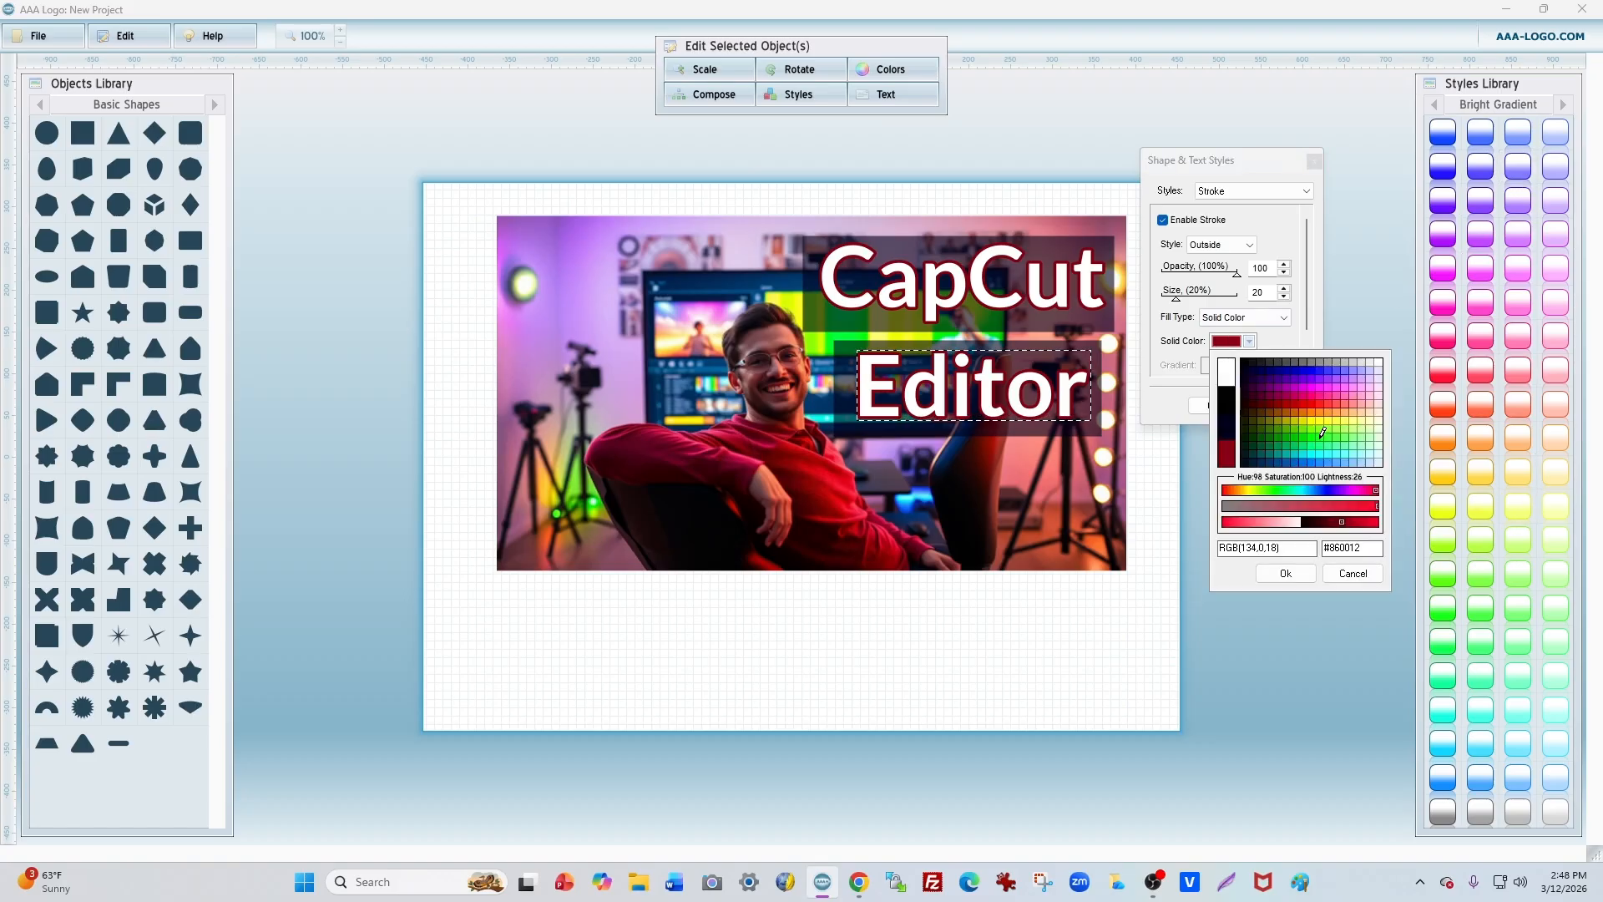
left_click(1322, 432)
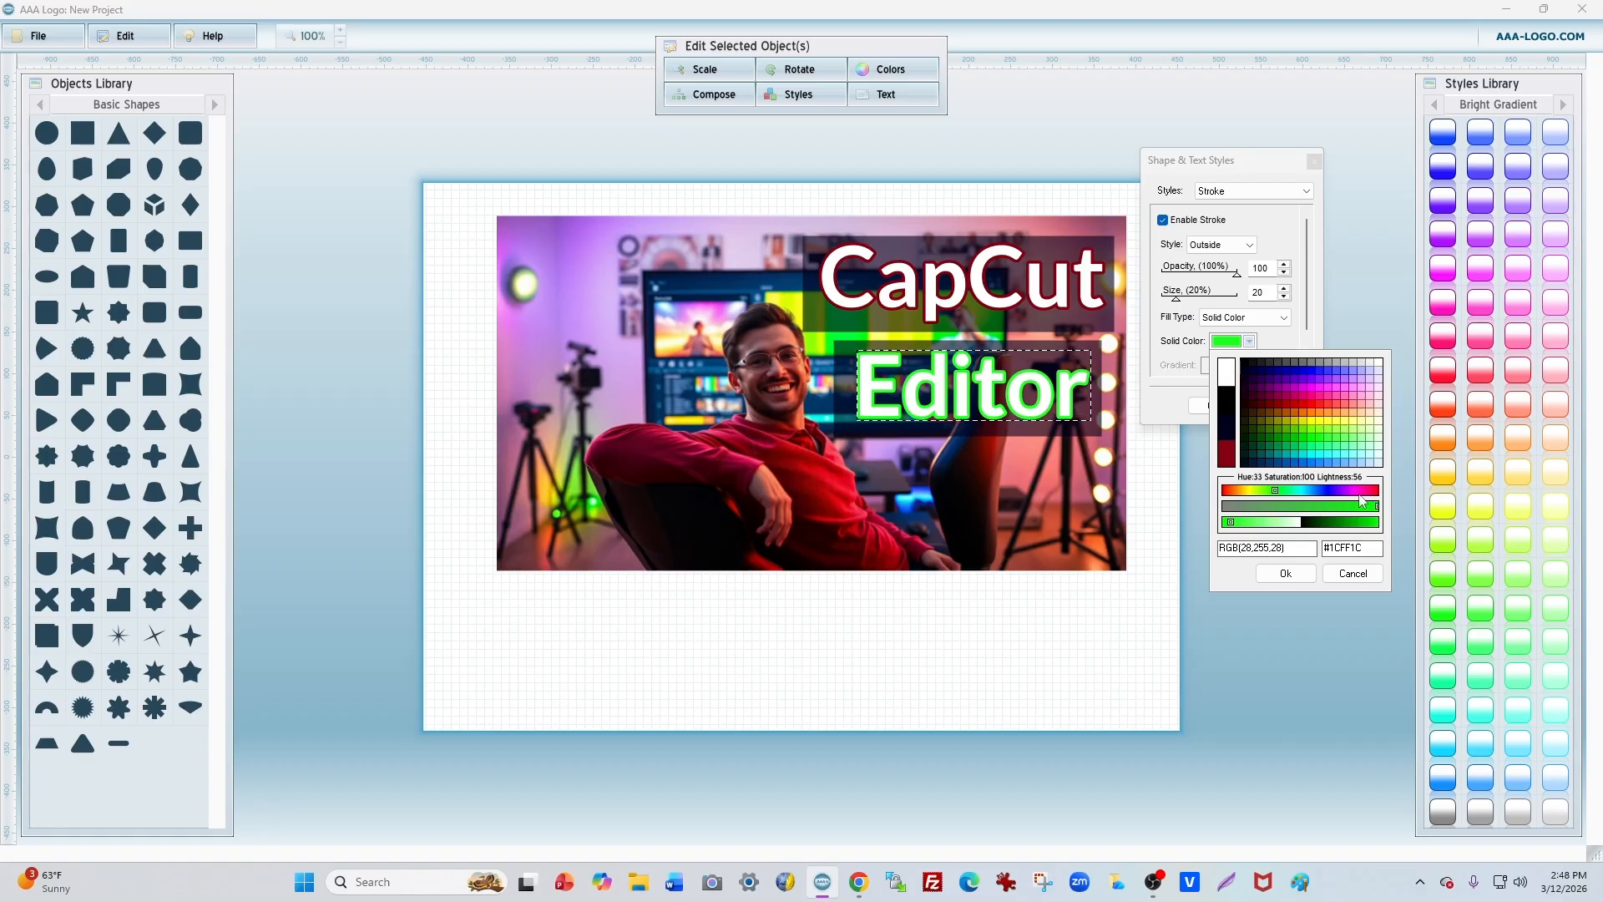
left_click_drag(1366, 526, 1337, 526)
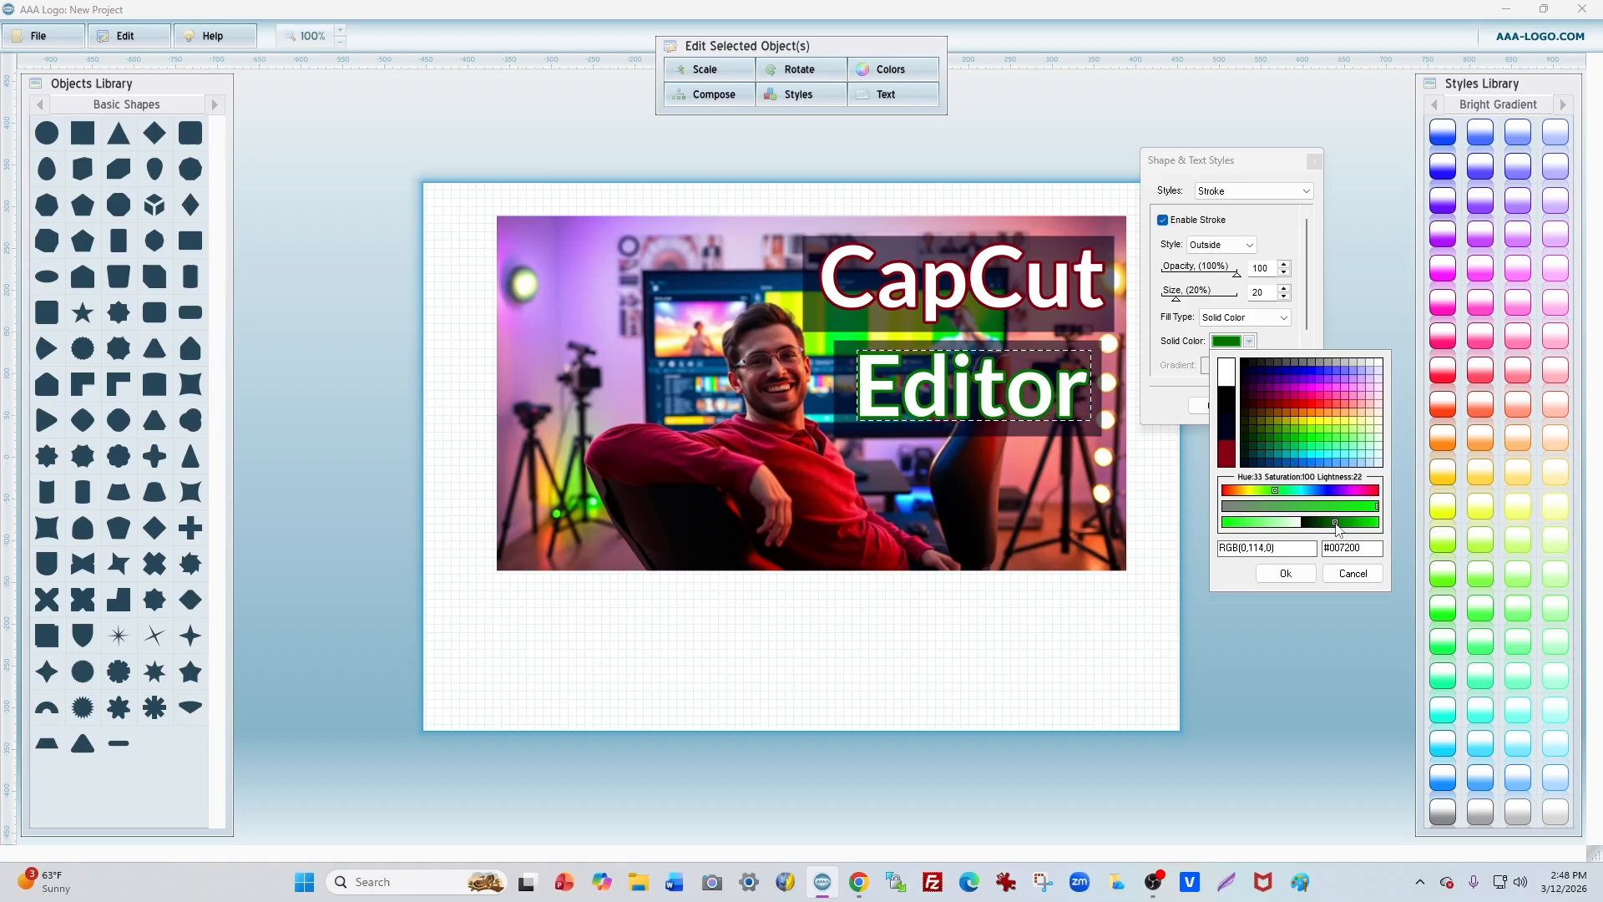
double_click(1367, 546)
key("ctrl+c")
left_click(1286, 572)
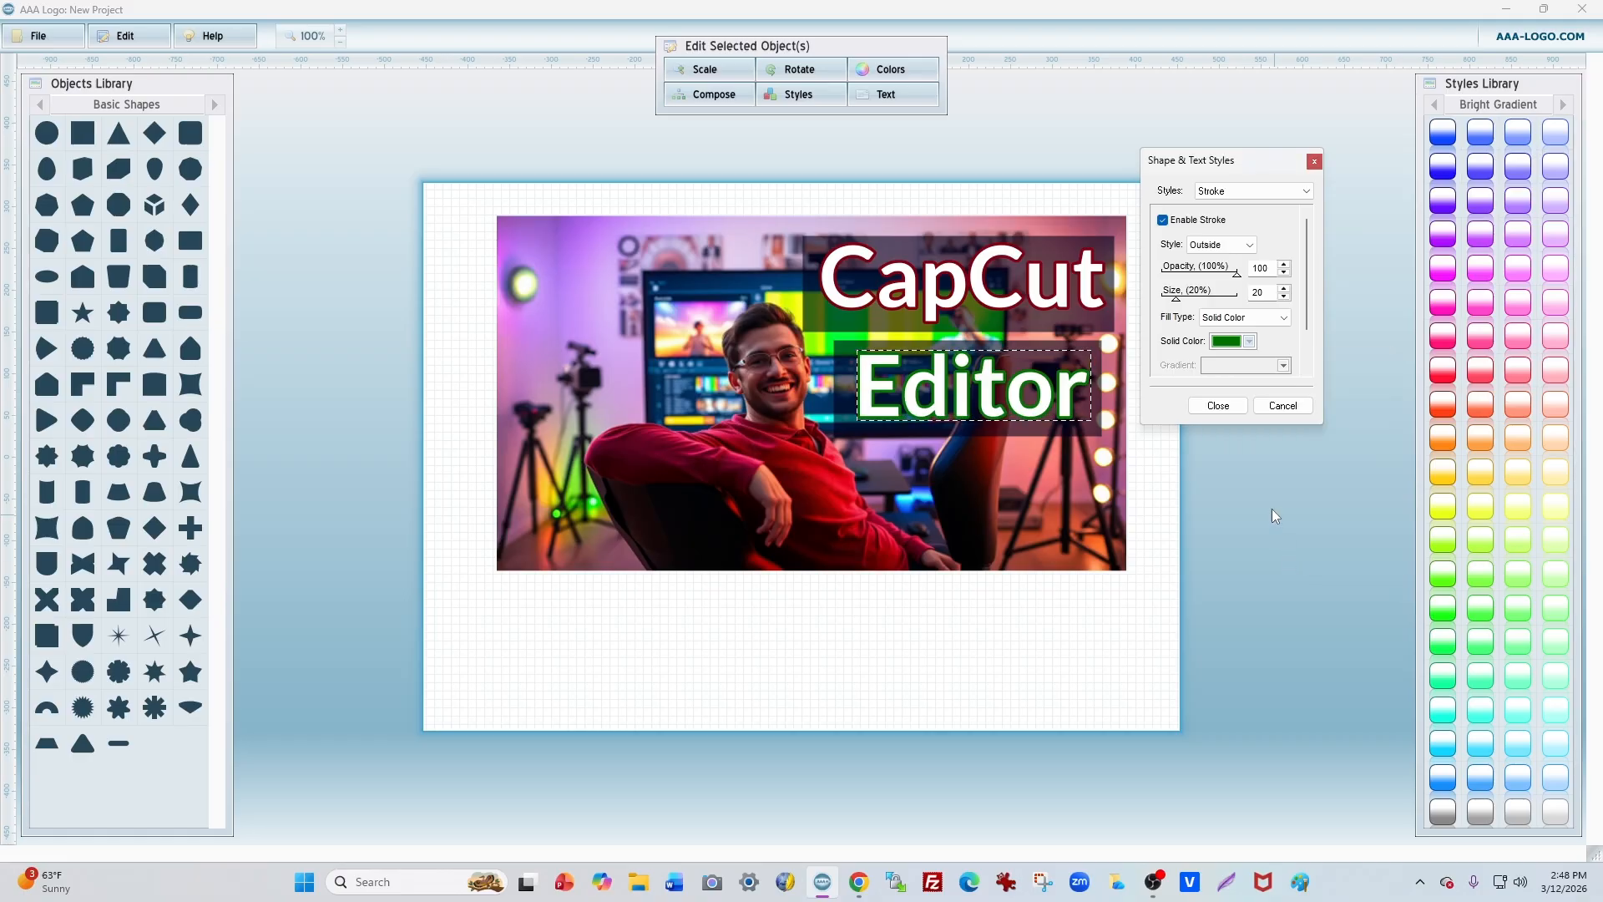
left_click(1219, 406)
- Set the "CapCut" text's stroke to the same dark green by pasting the hex code #007200
double_click(1036, 301)
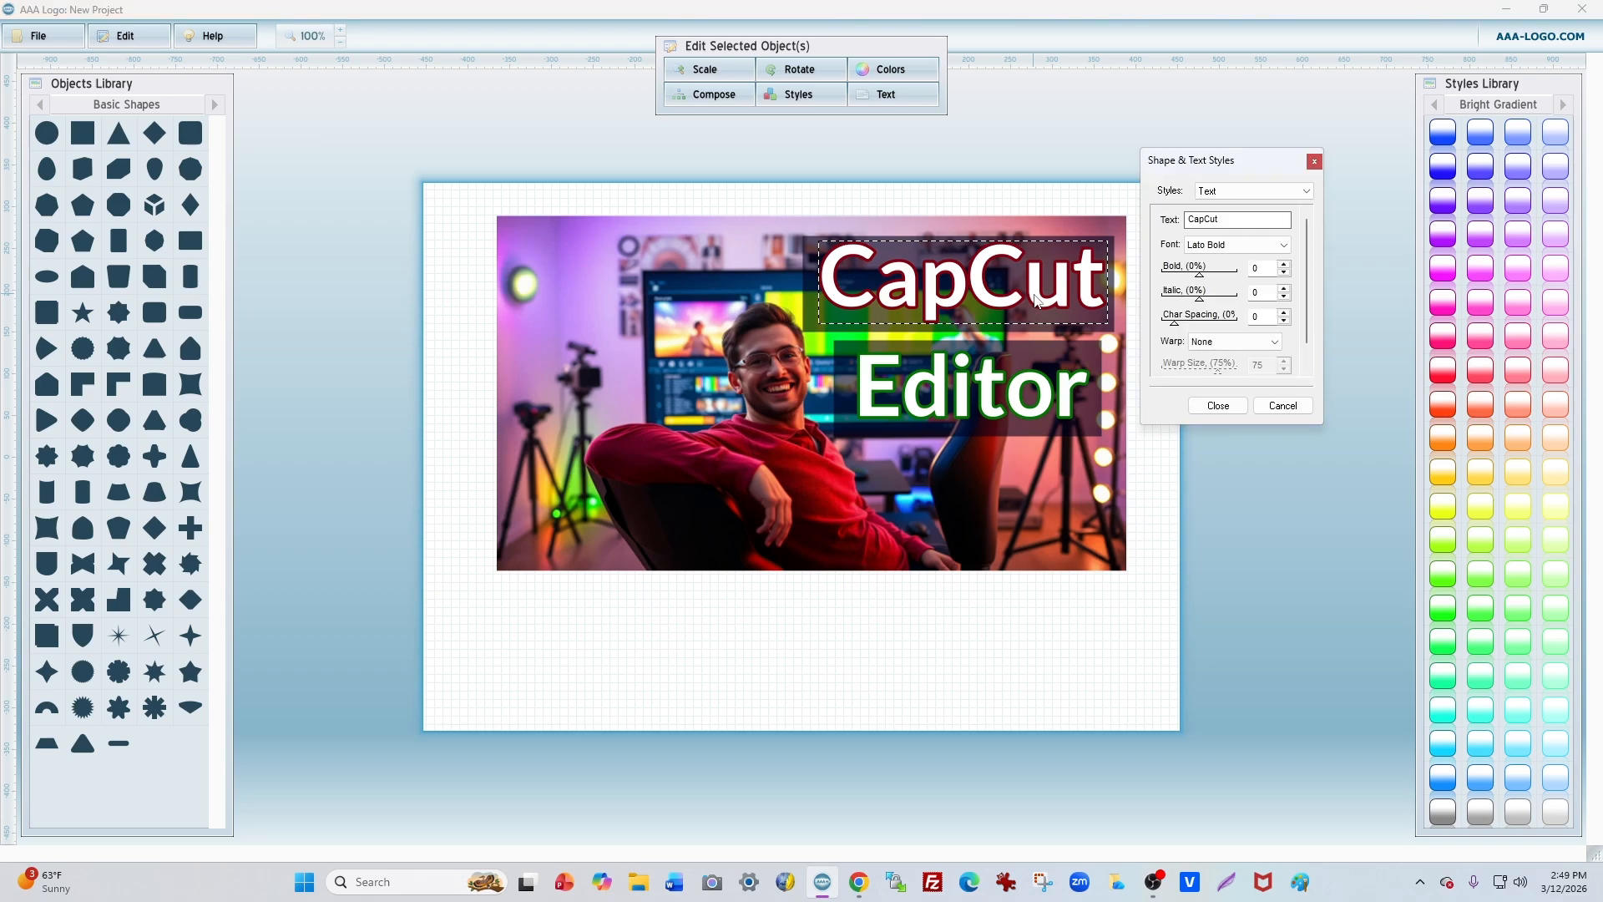
left_click(812, 96)
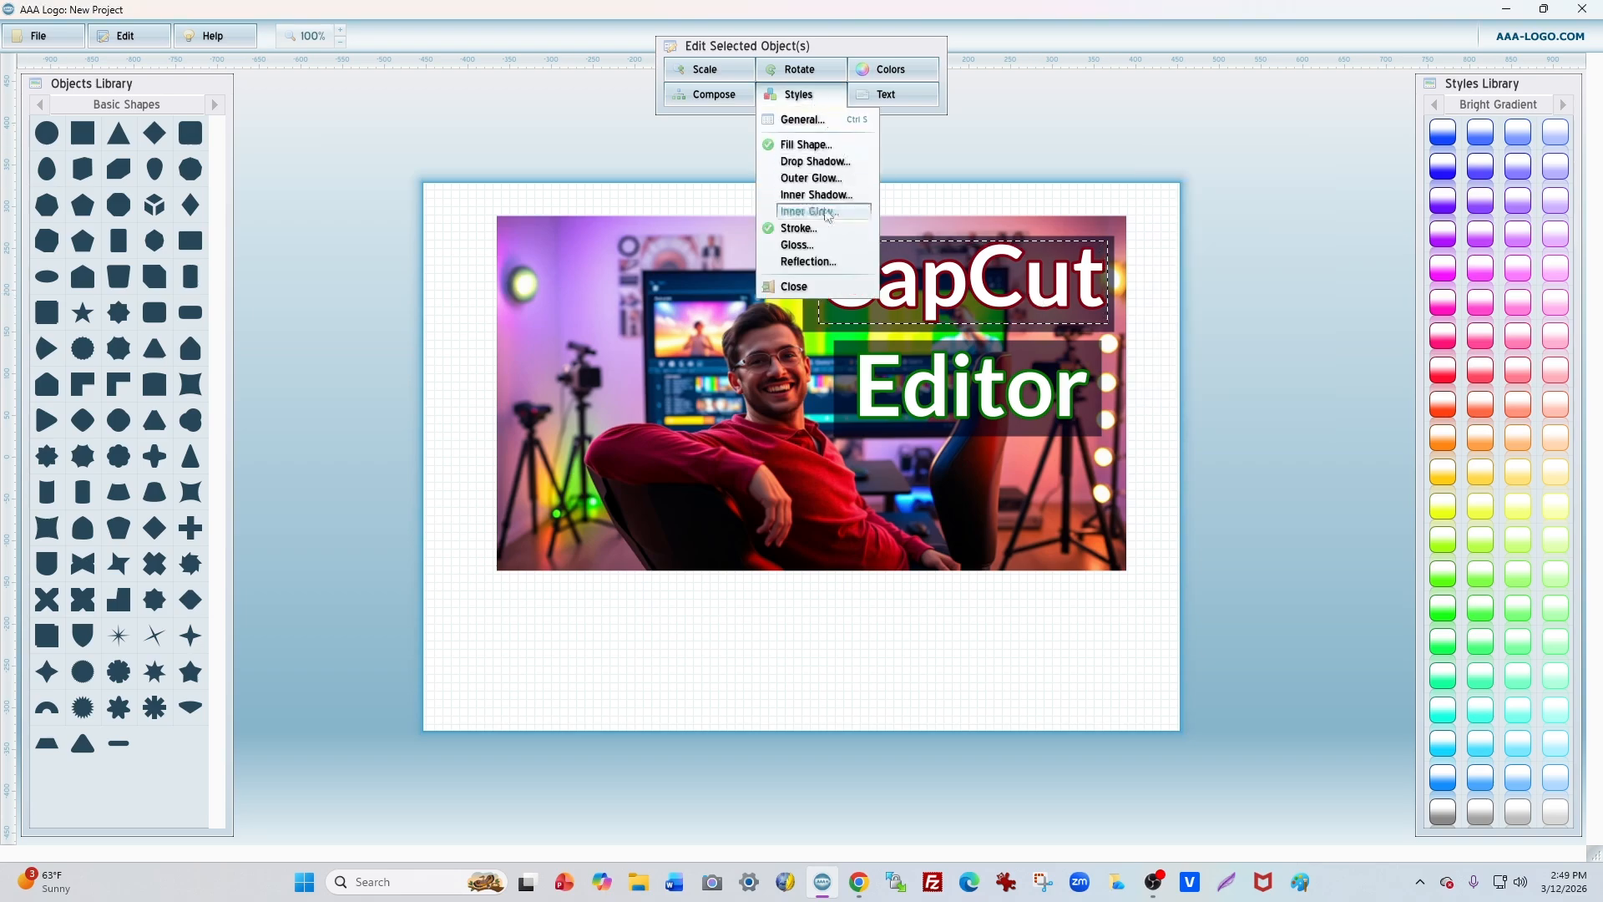
left_click(801, 228)
left_click(1248, 340)
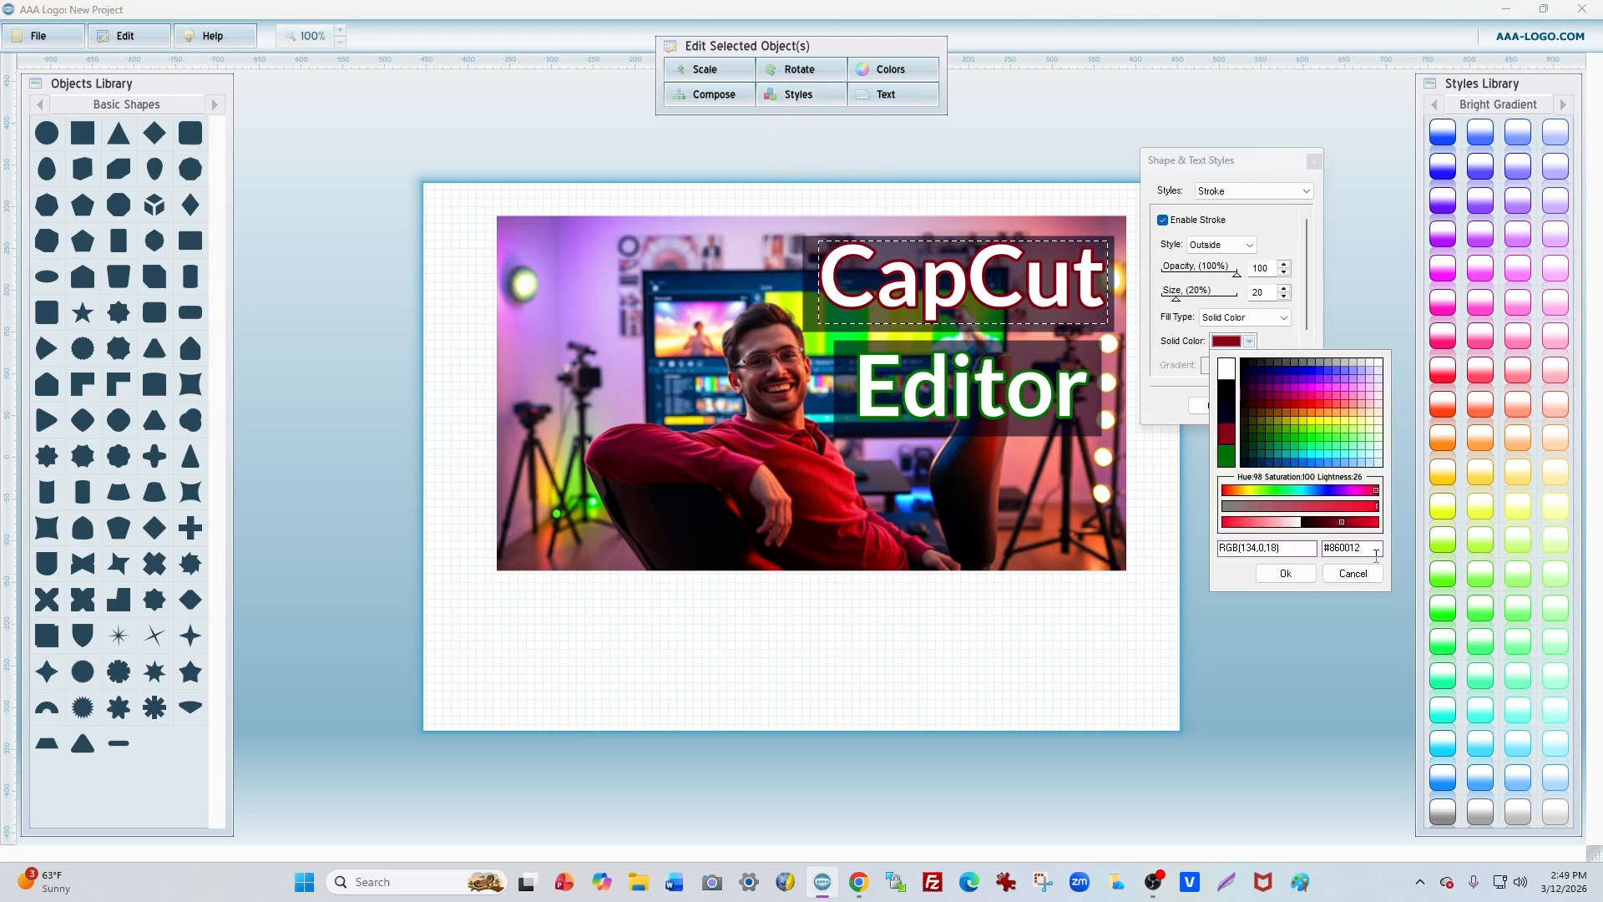
left_click_drag(1376, 551, 1281, 548)
key("ctrl+v")
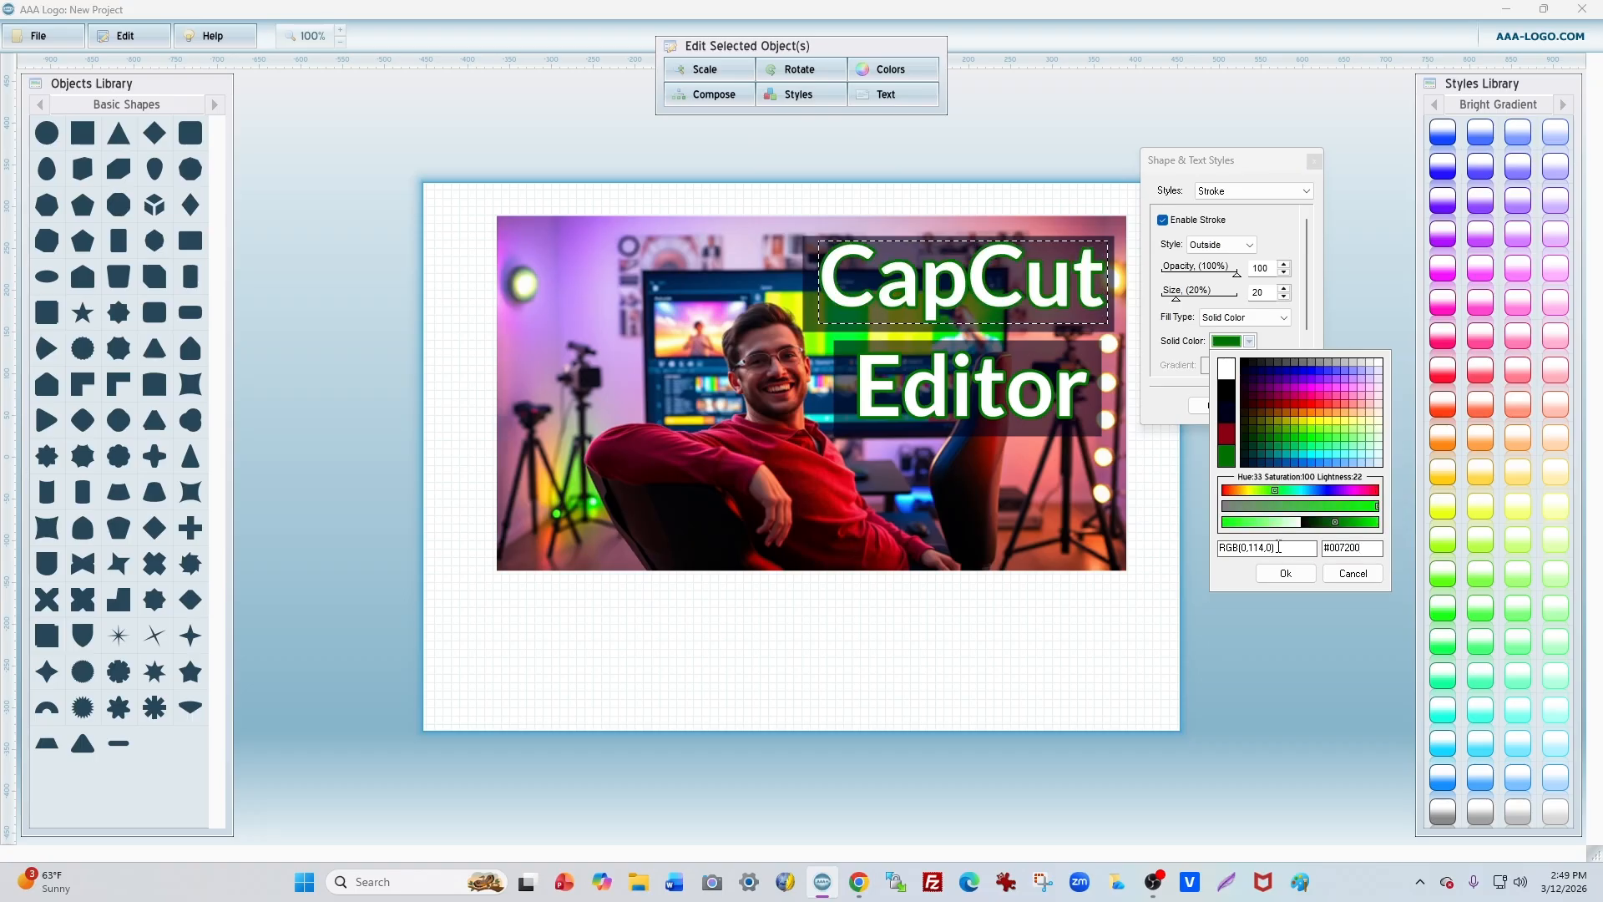
left_click(1285, 575)
left_click(1218, 406)
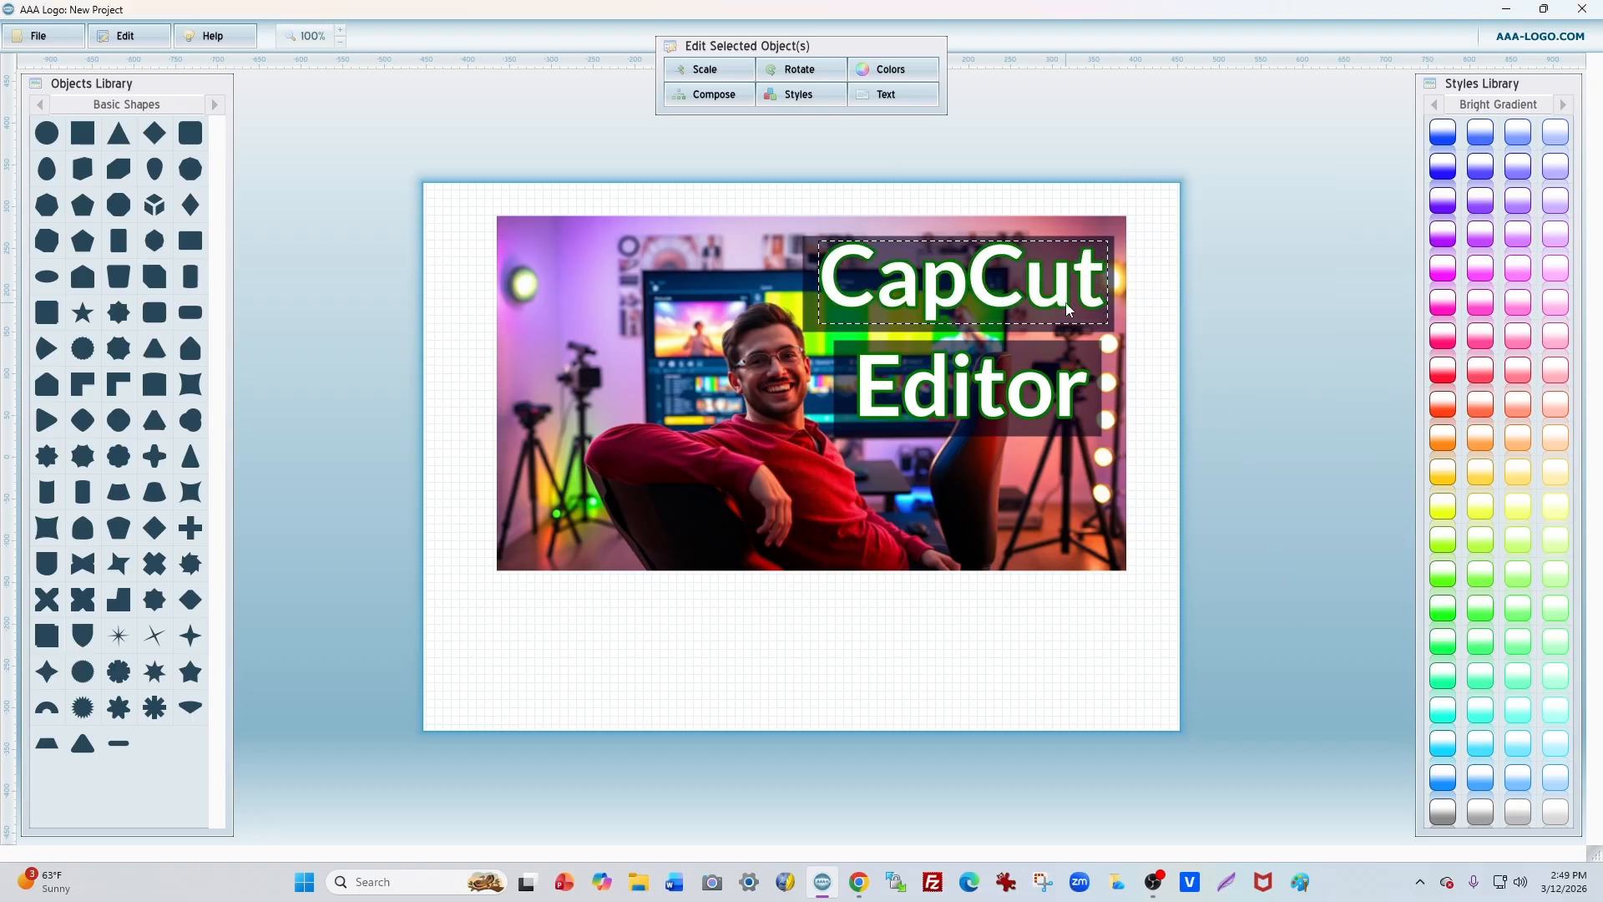
- Enlarge the background photo slightly with its proportions kept, and shift it a little left and down behind the text
left_click(1087, 491)
left_click(729, 81)
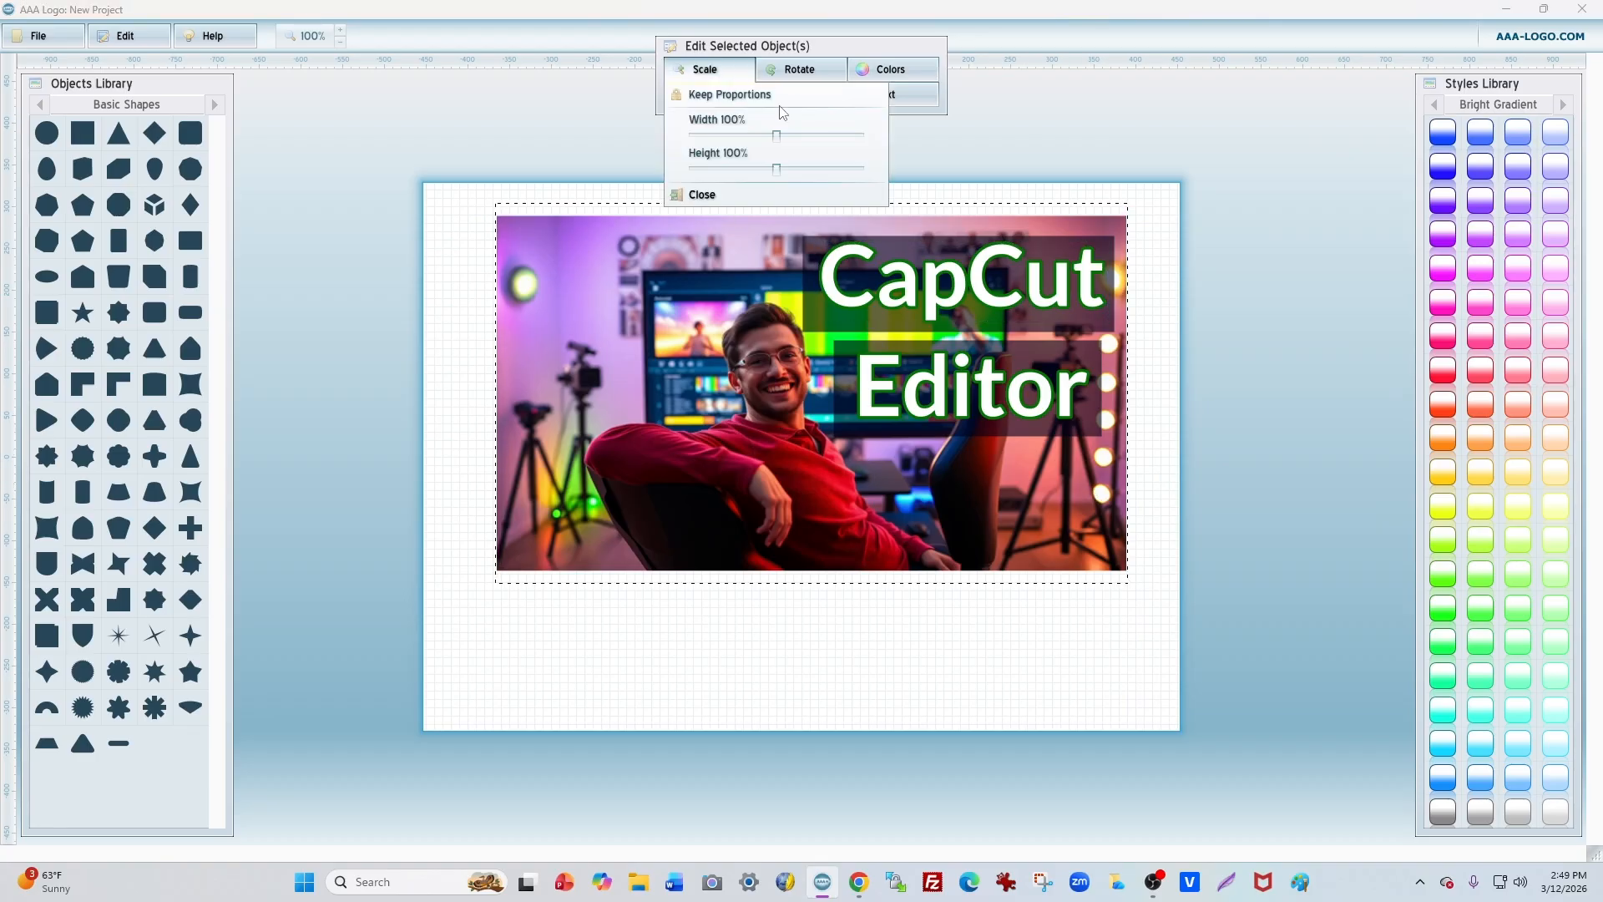
left_click_drag(777, 137, 785, 137)
left_click(1007, 564)
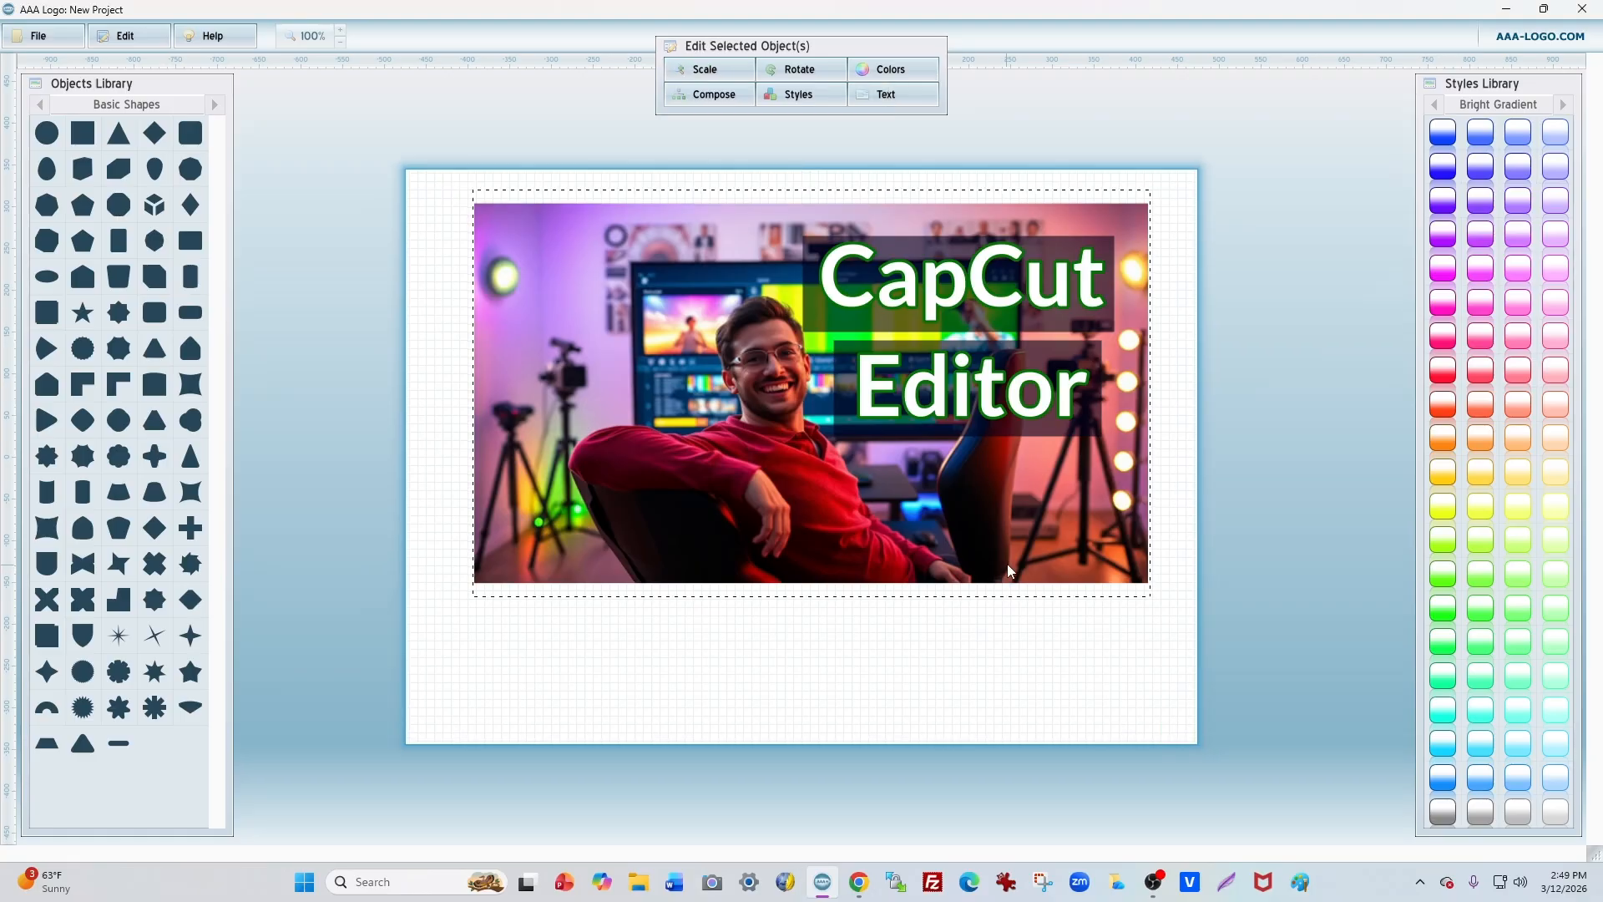
left_click(1024, 531)
left_click_drag(1022, 534, 1011, 542)
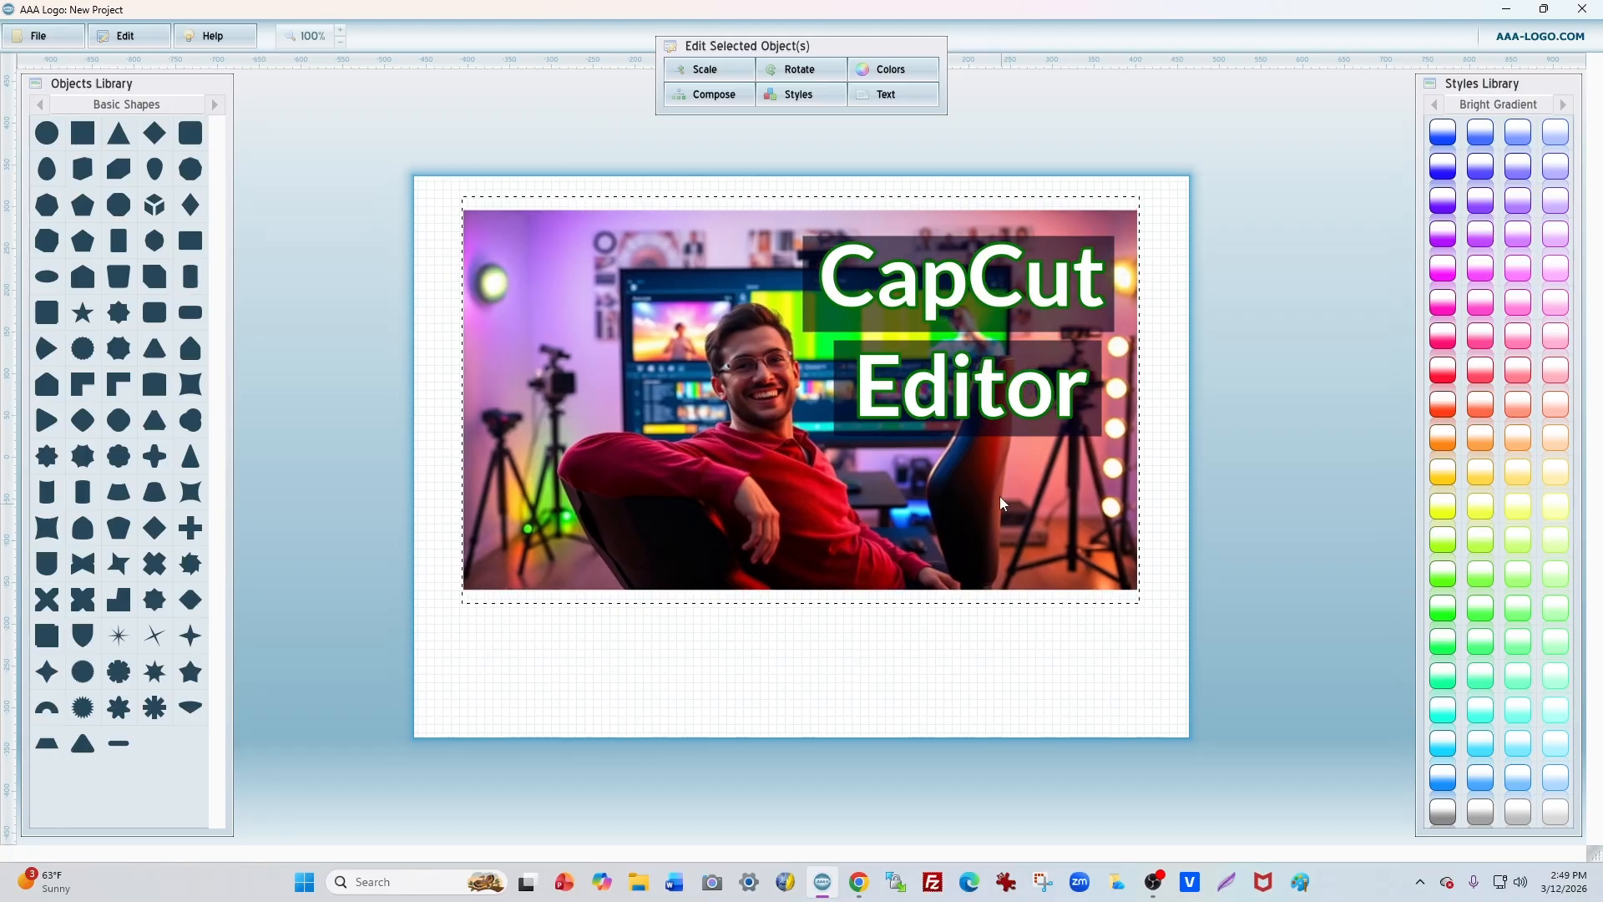
- Scale down the dark bar behind "Editor" slightly and nudge it so it stays centered behind the word
left_click(1030, 343)
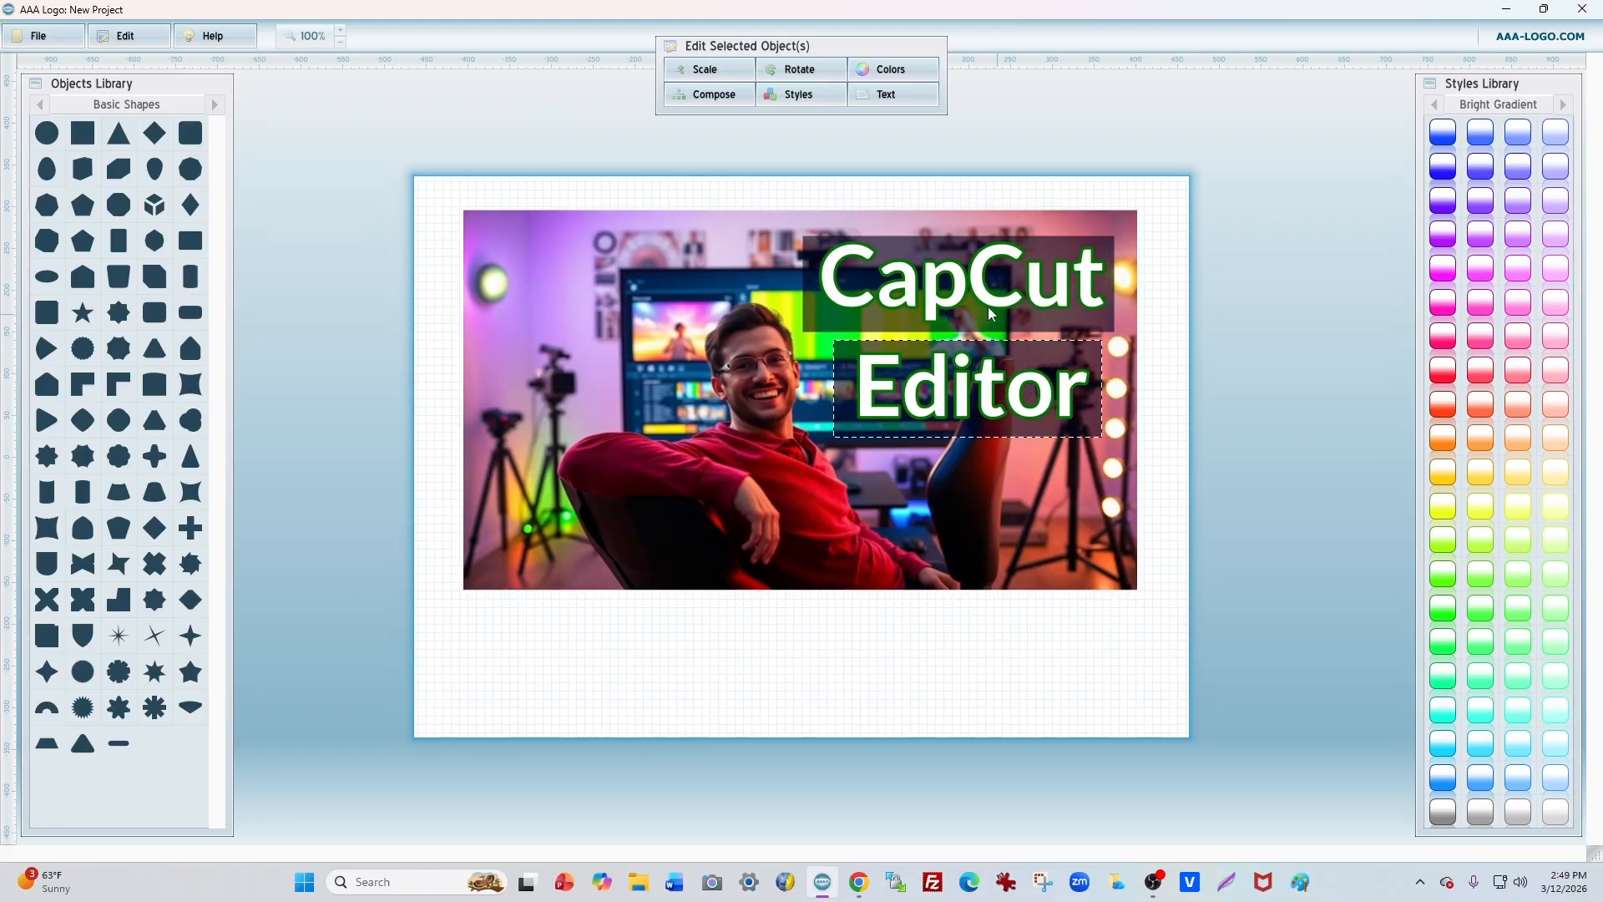
left_click(706, 70)
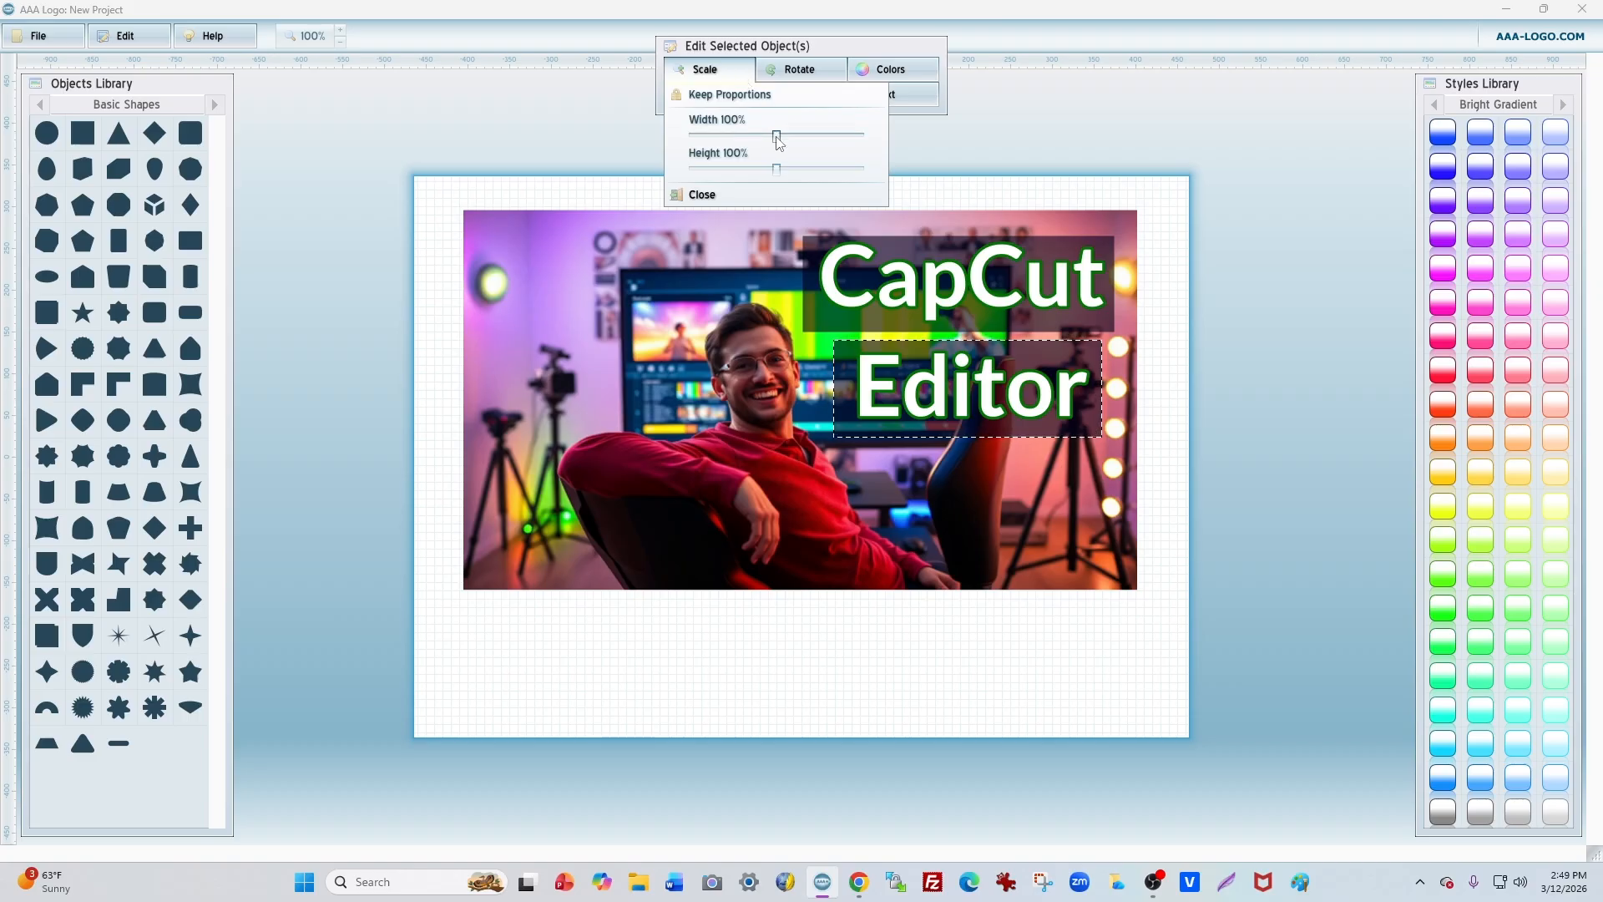
left_click_drag(779, 142, 759, 136)
left_click(1058, 429)
left_click_drag(1055, 431, 1059, 432)
- Nudge the dark bar behind "CapCut" slightly up and to the right
left_click(1092, 322)
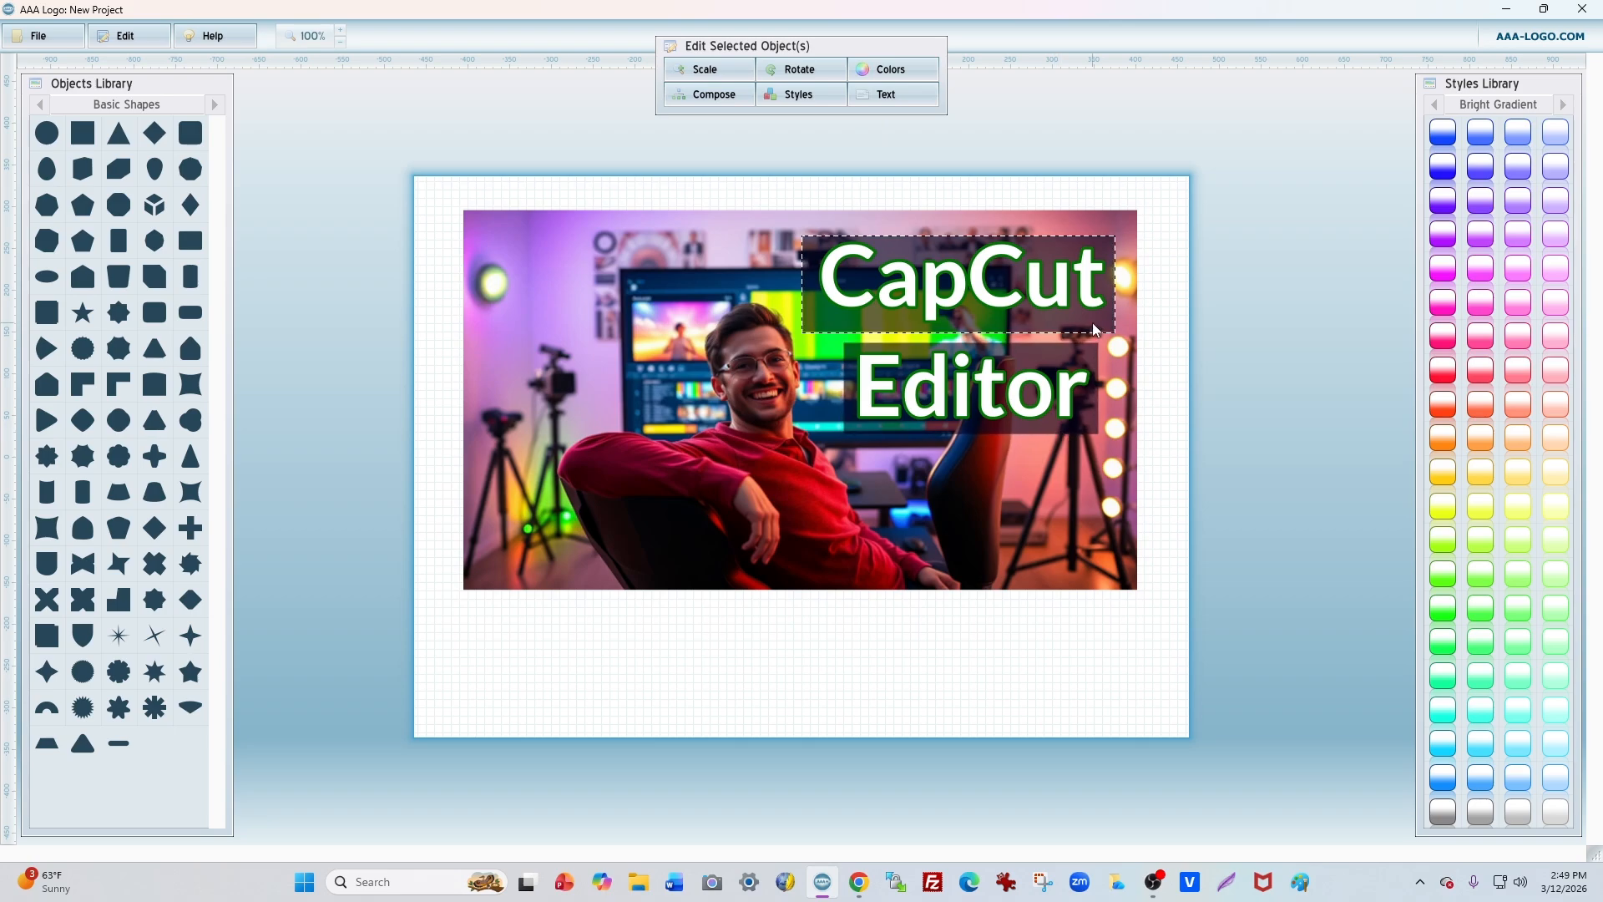
left_click_drag(1093, 322, 1094, 319)
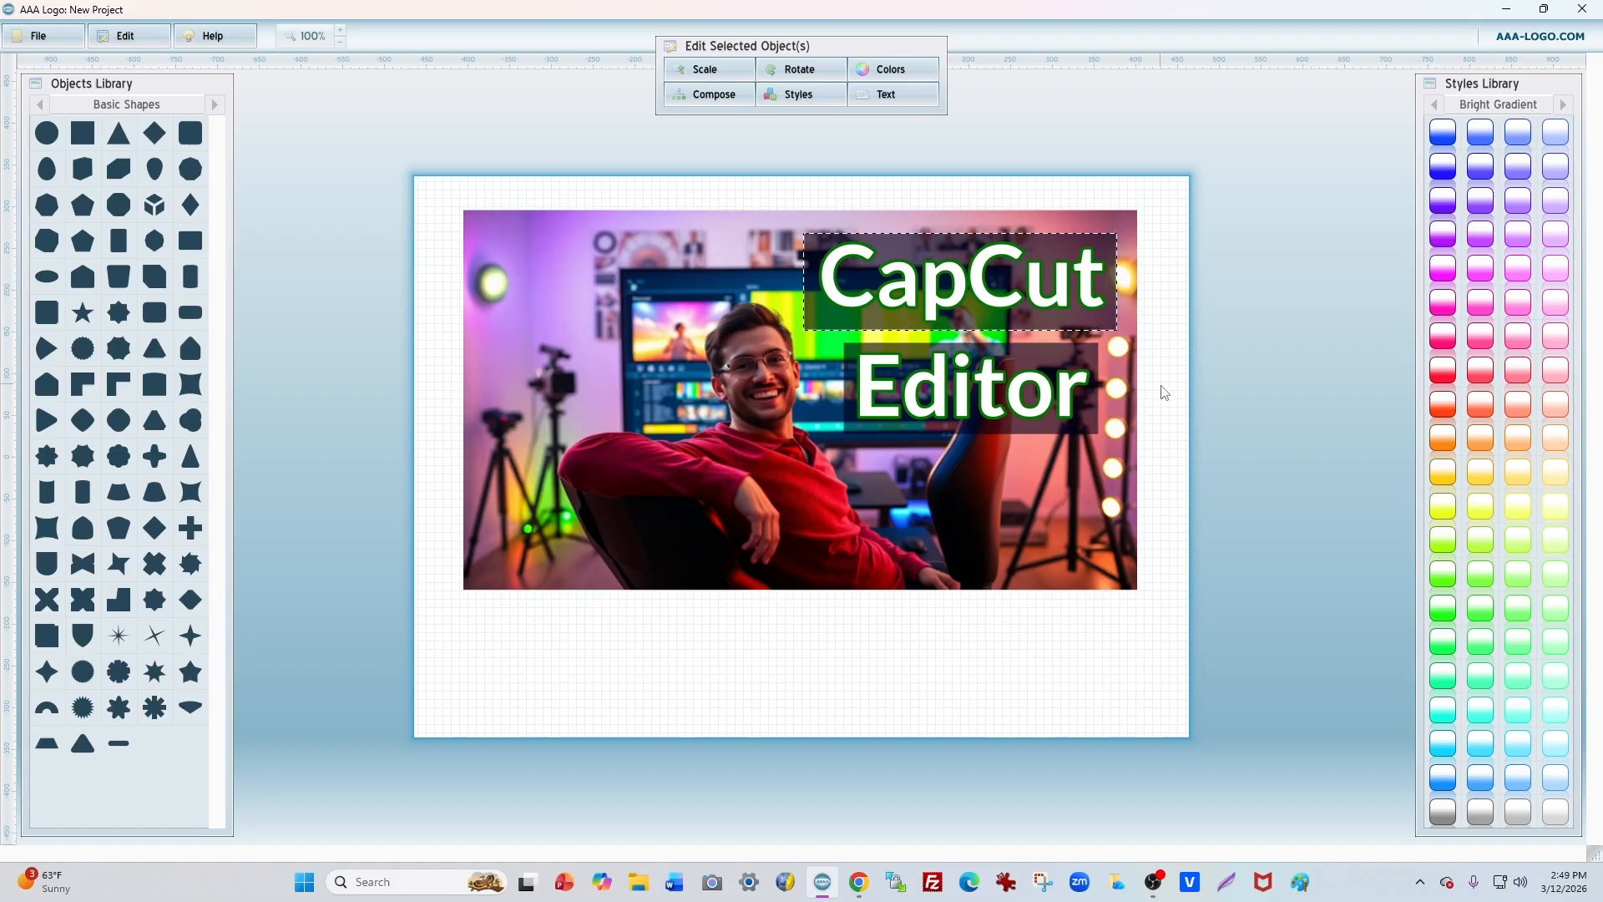
left_click(1222, 461)
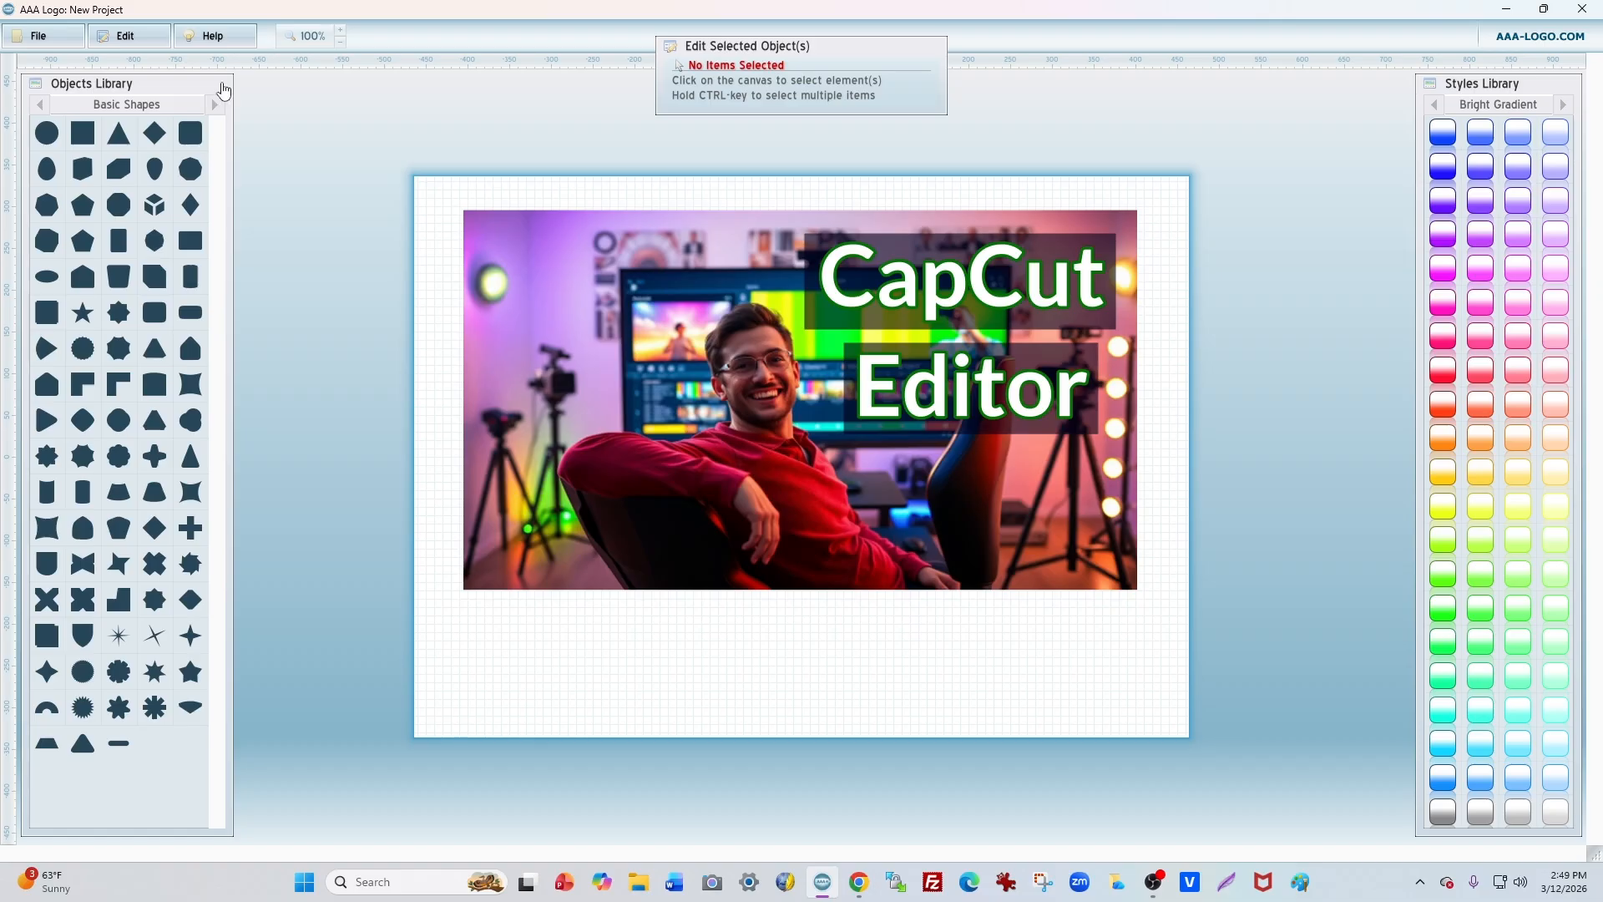
left_click(1100, 235)
left_click(885, 69)
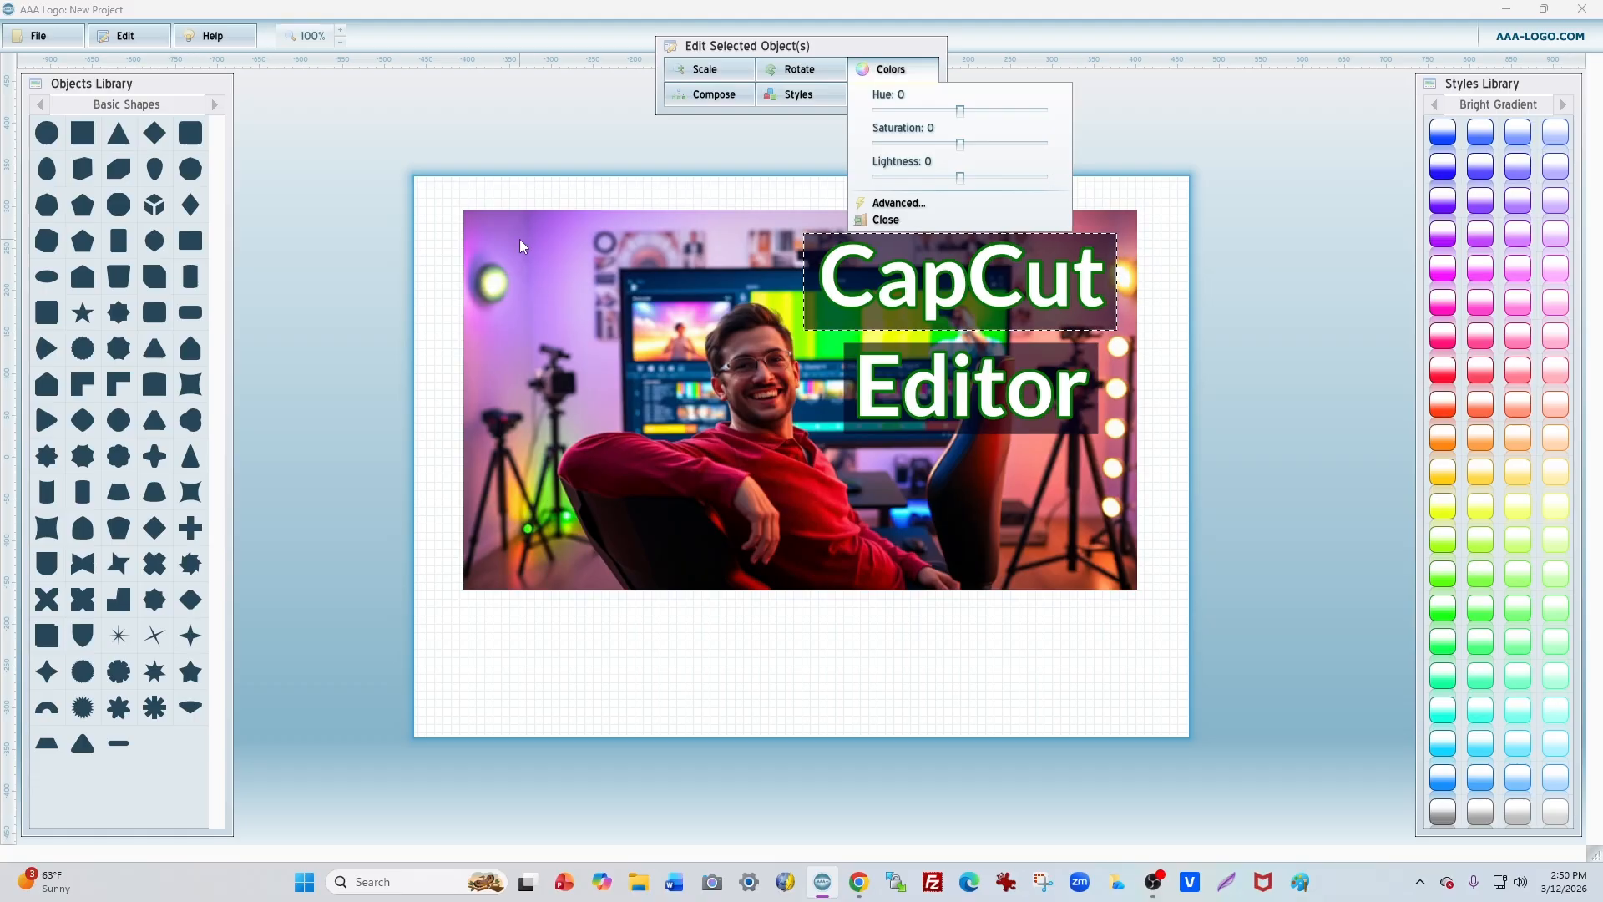
left_click(1144, 150)
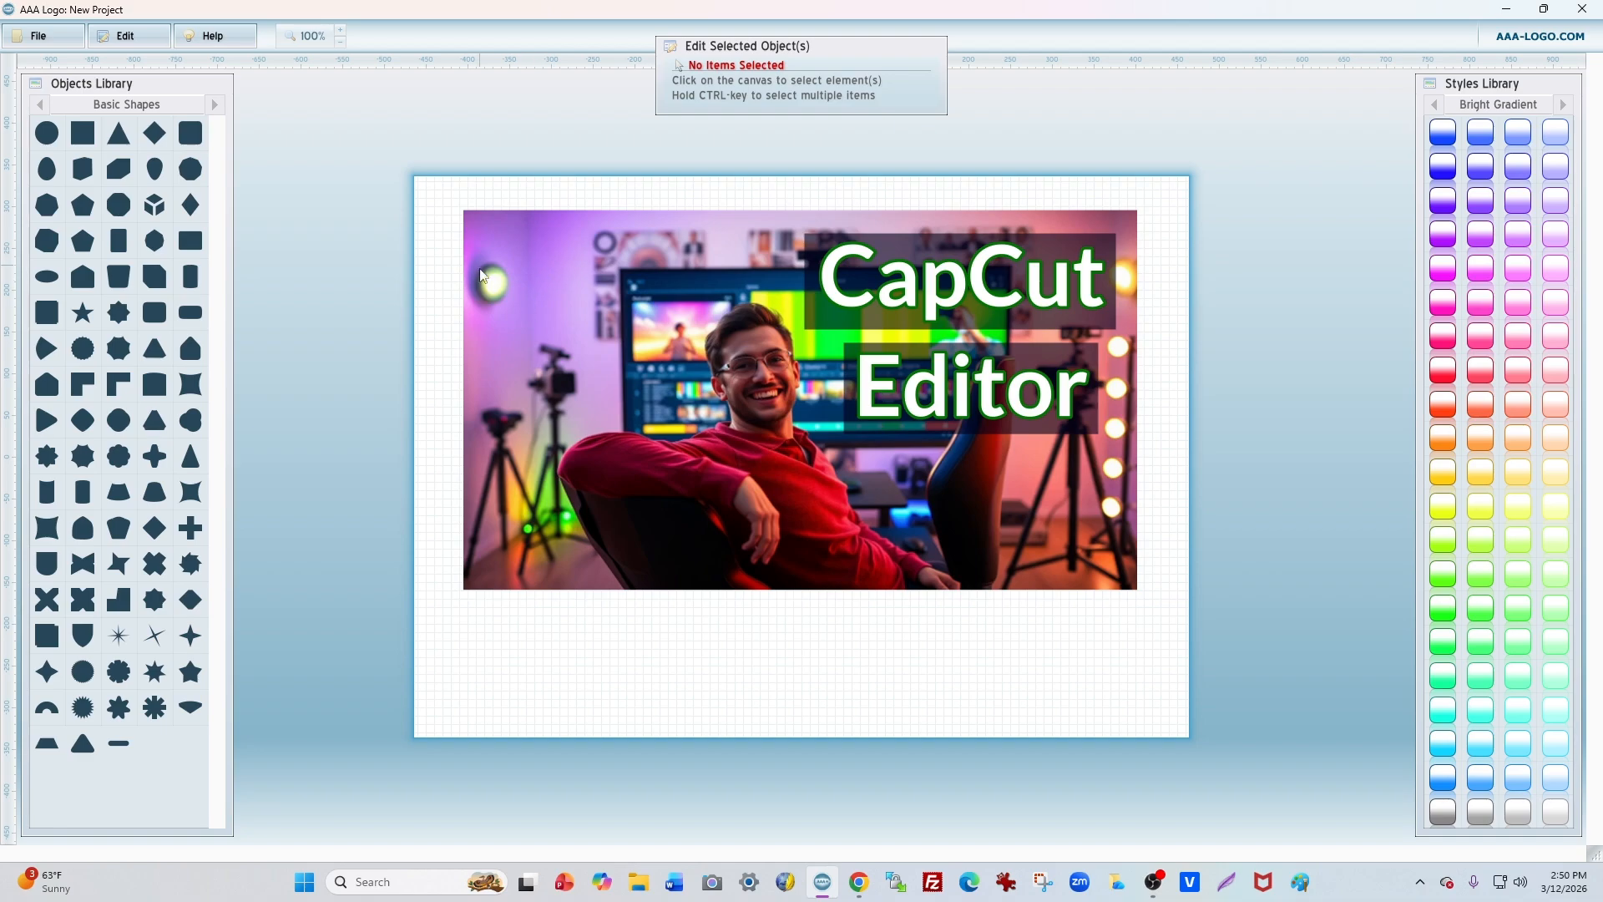
- Switch to TubeMagic in Chrome and sample the photo's purple wall with ColorPick Eyedropper, copying the hex code B36BF3
left_click(862, 887)
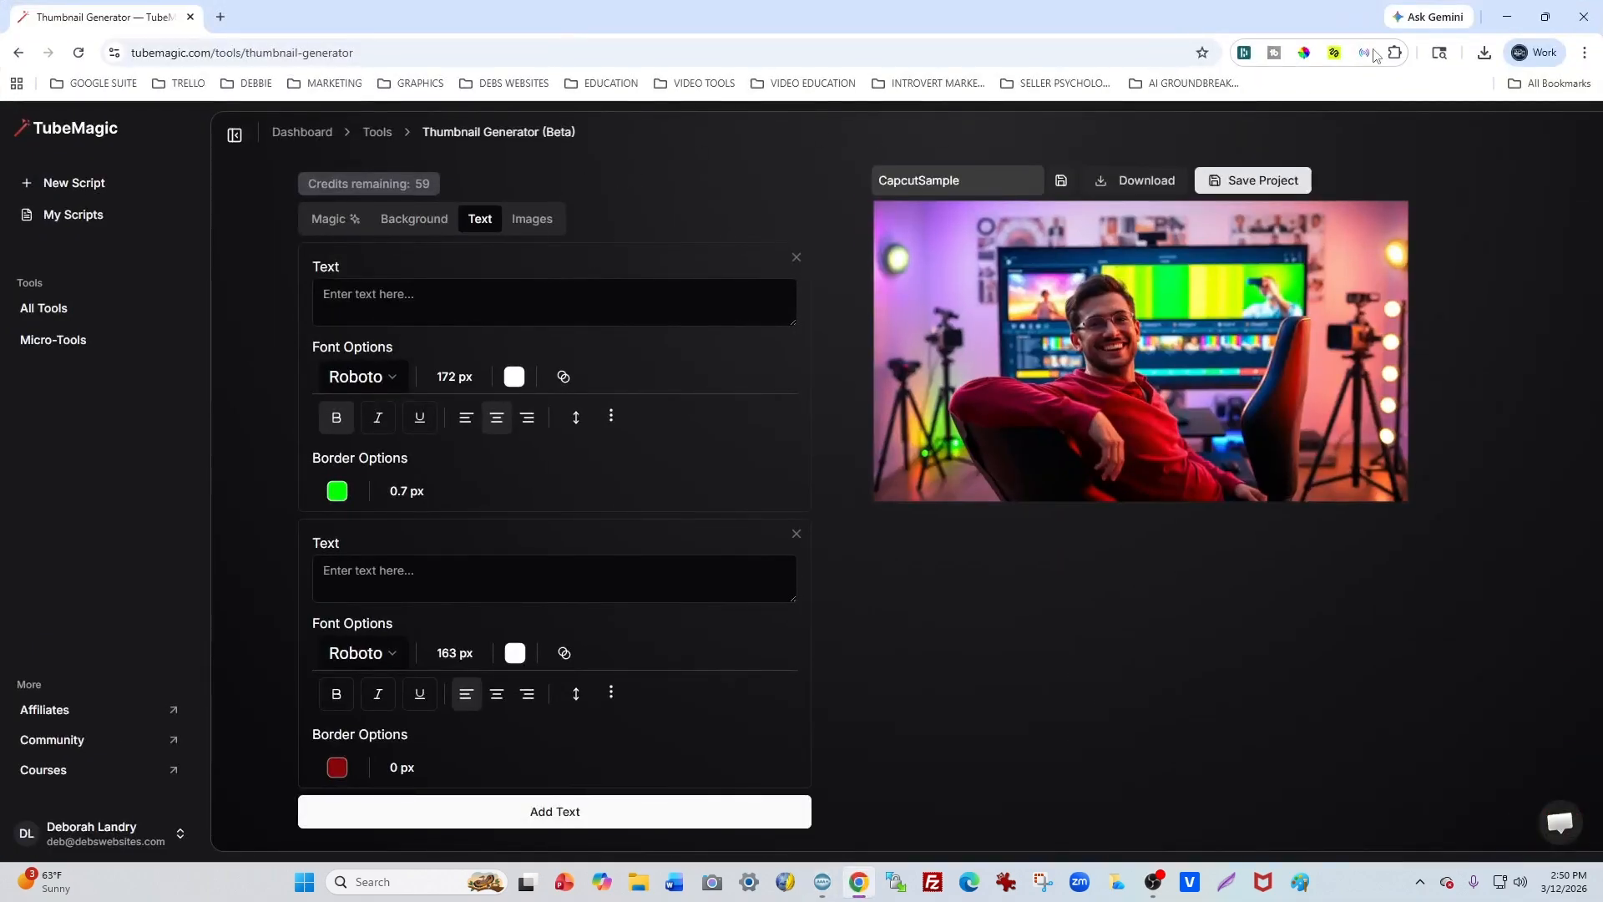
left_click(1305, 53)
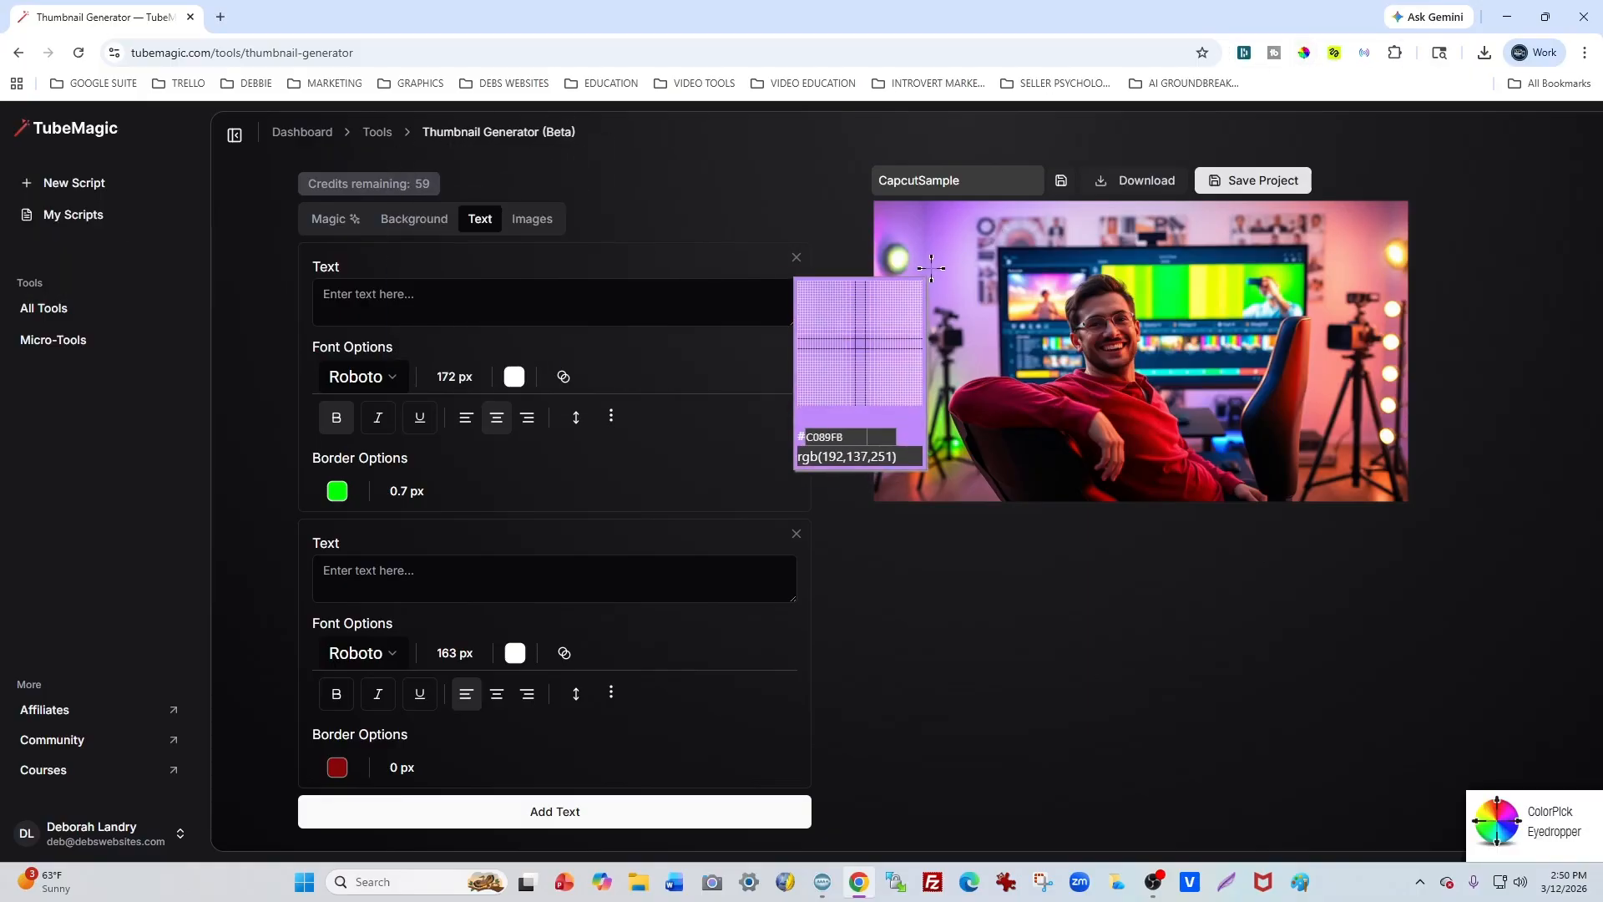
left_click(939, 223)
key("ctrl+c")
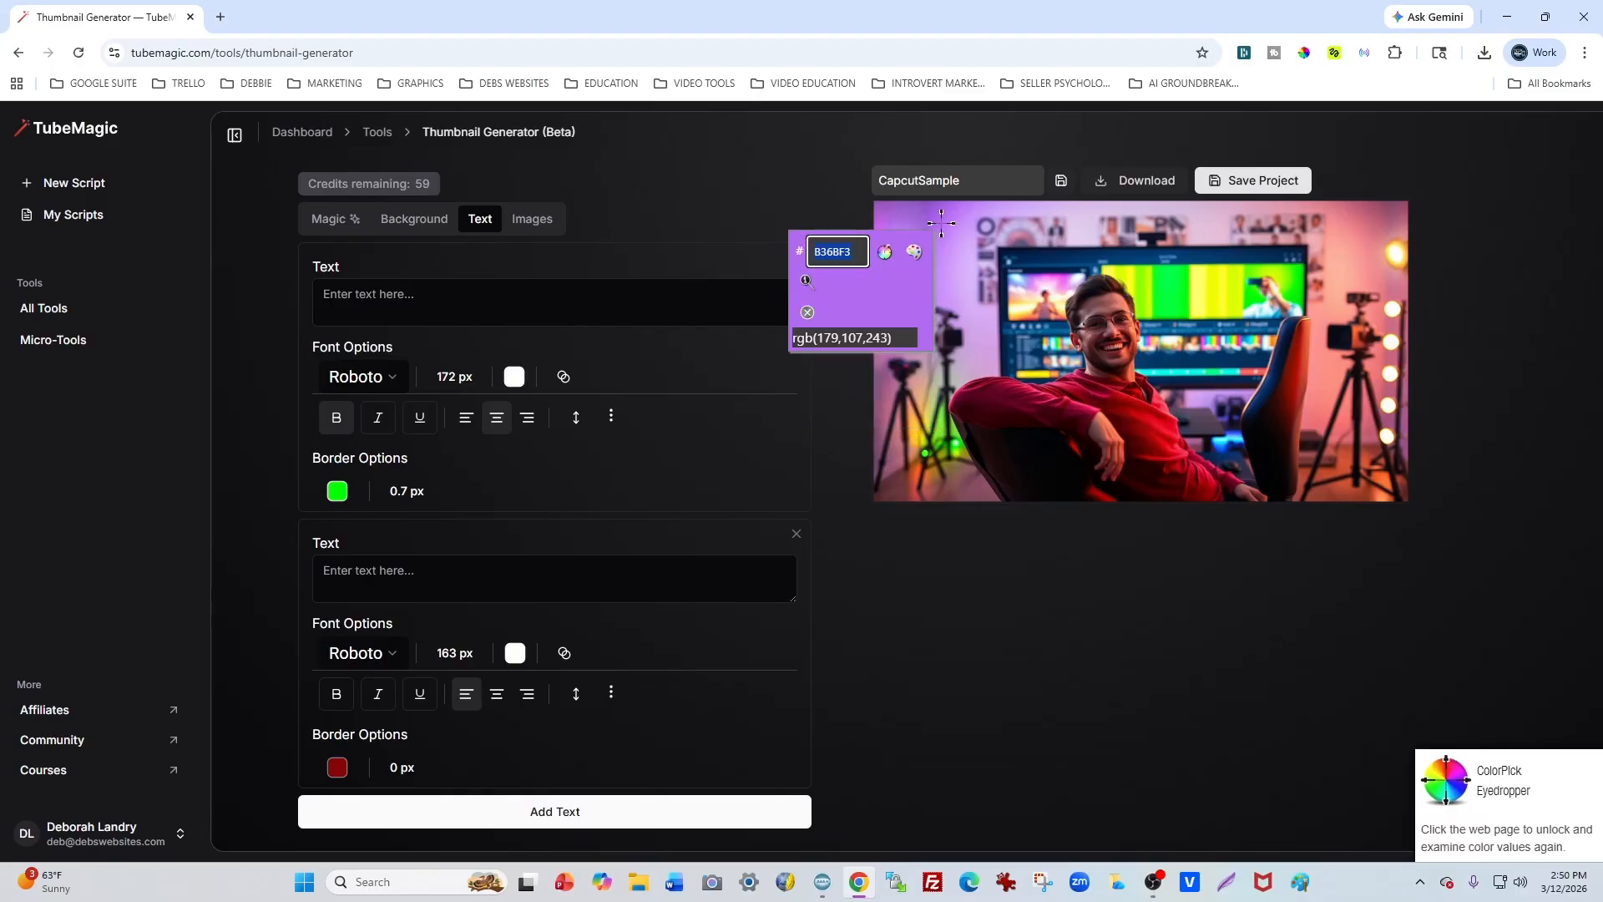
key("Tab")
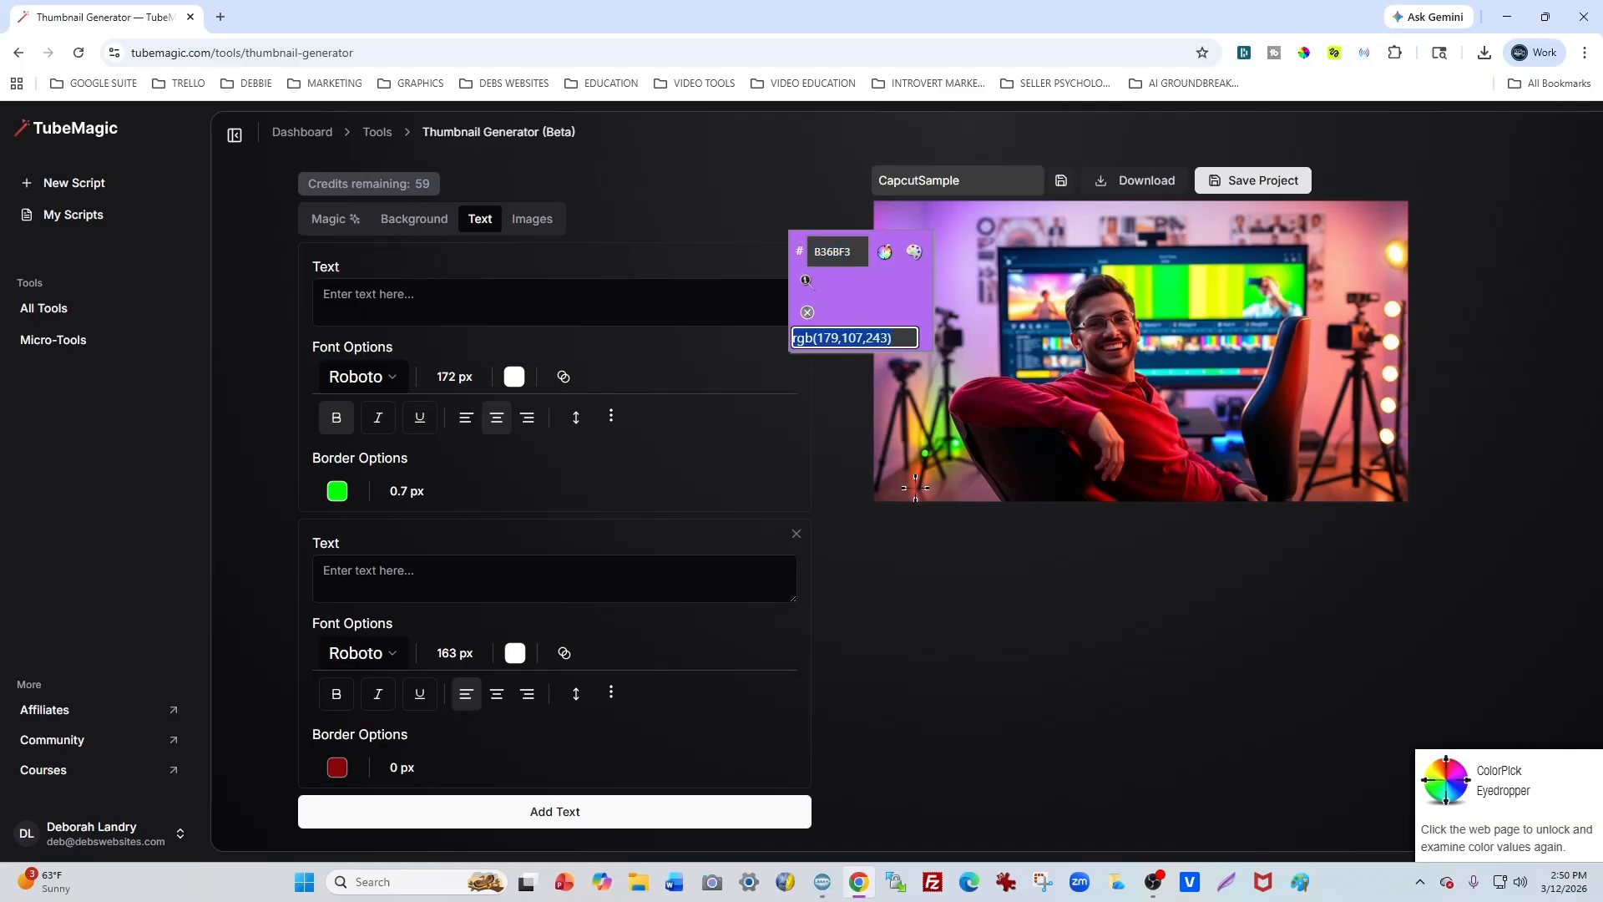
left_click(809, 314)
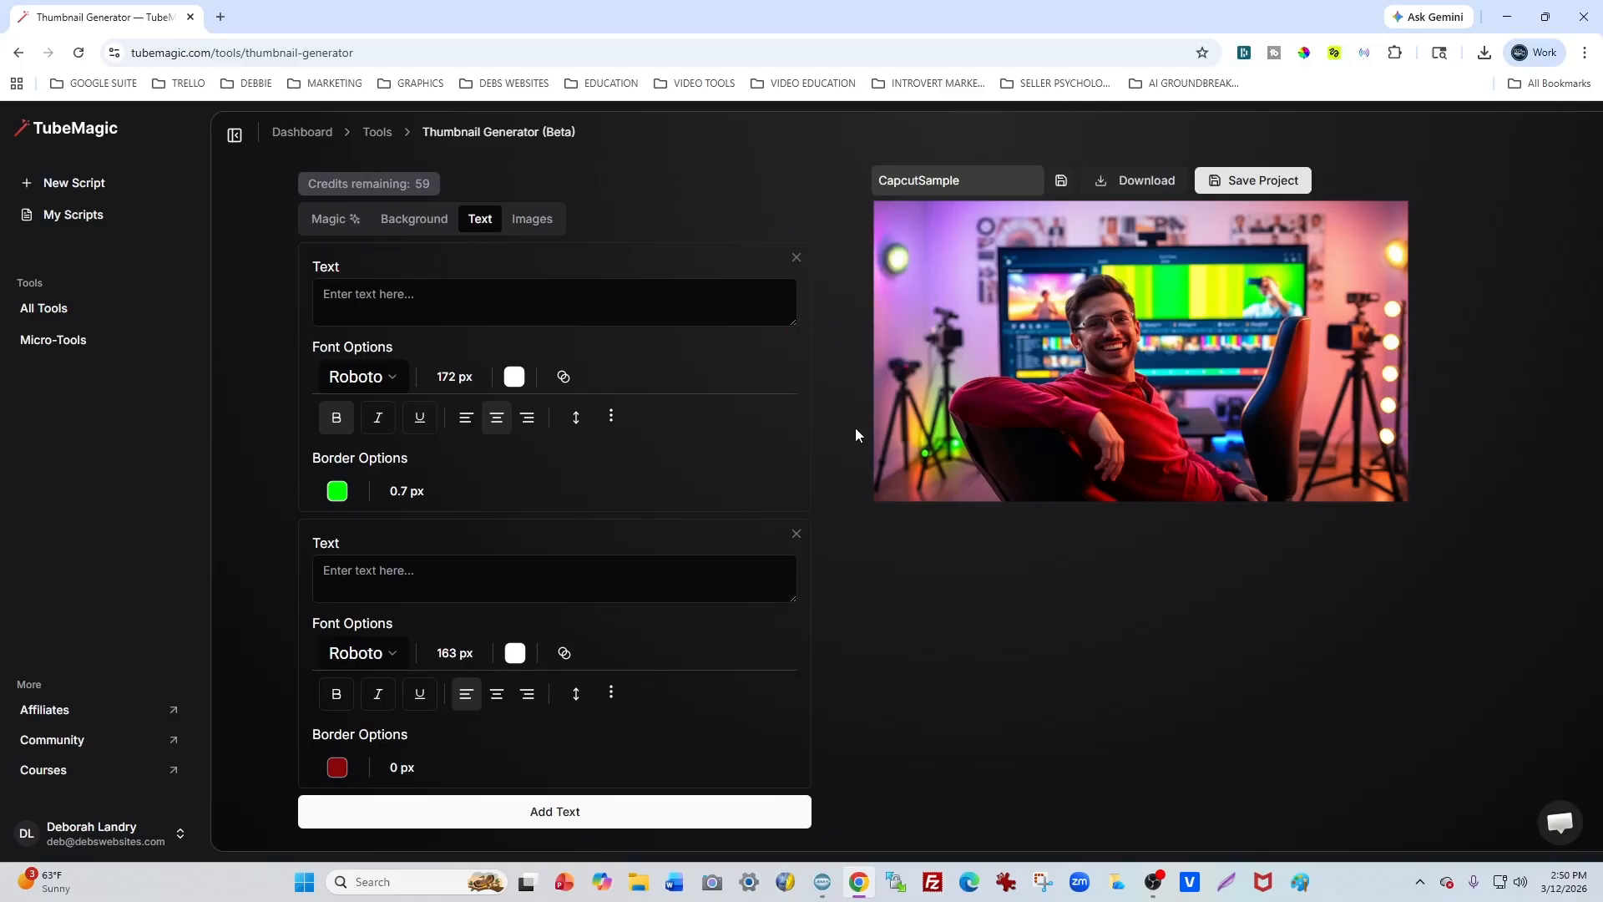
- Switch back to AAA Logo and set the "CapCut" bar's solid fill to the copied purple B36BF3
left_click(830, 888)
left_click(1094, 263)
left_click(918, 66)
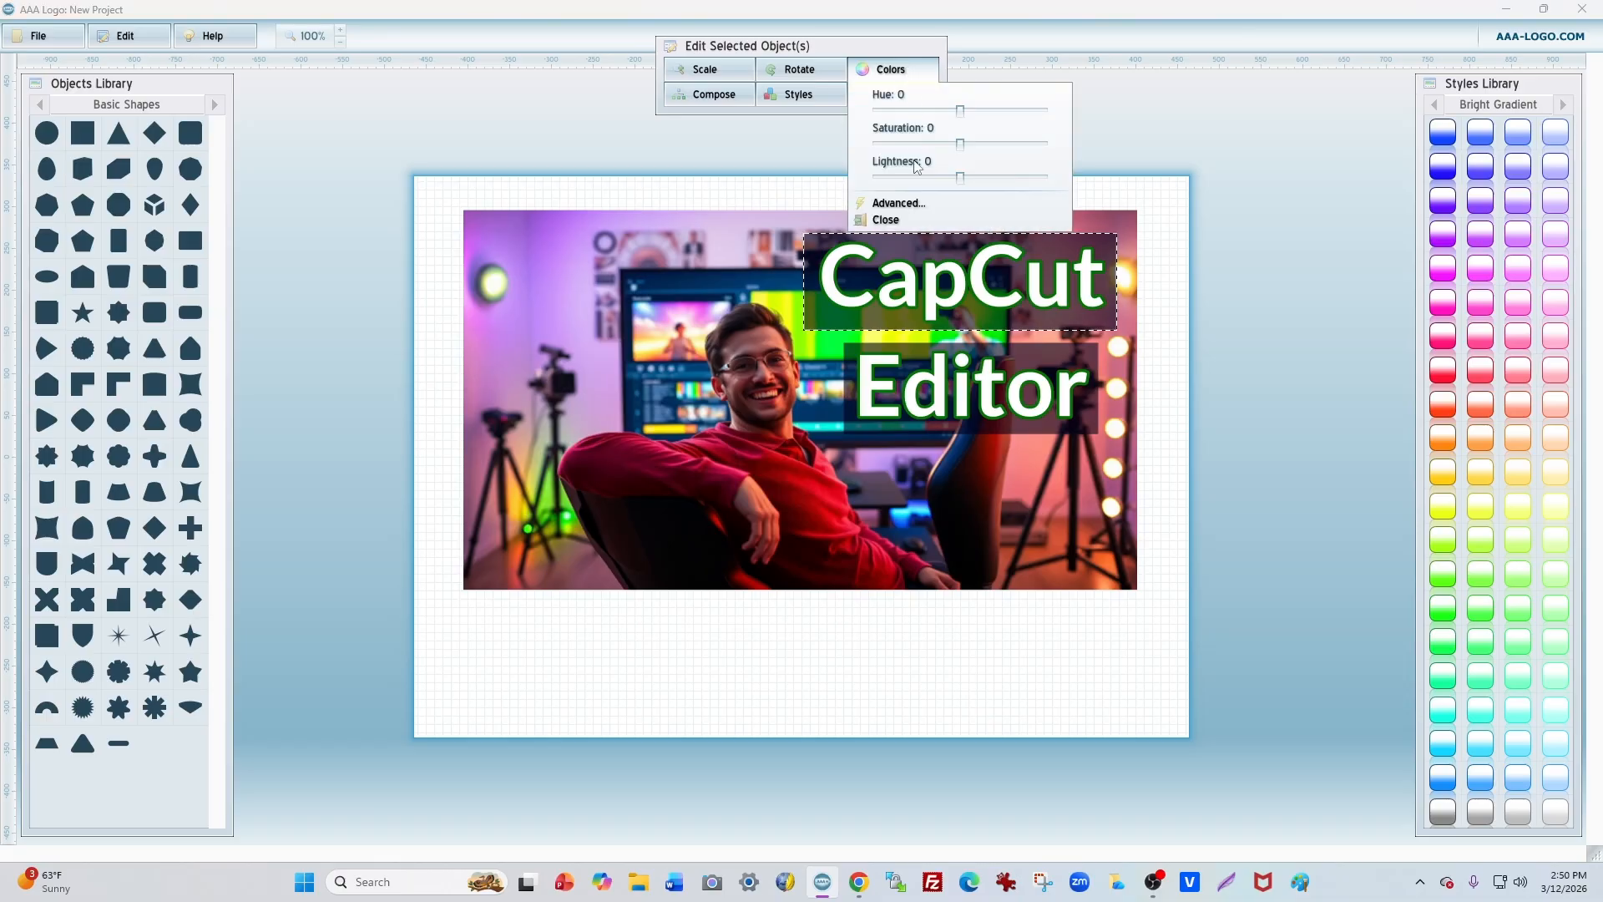
left_click(900, 203)
left_click(1230, 245)
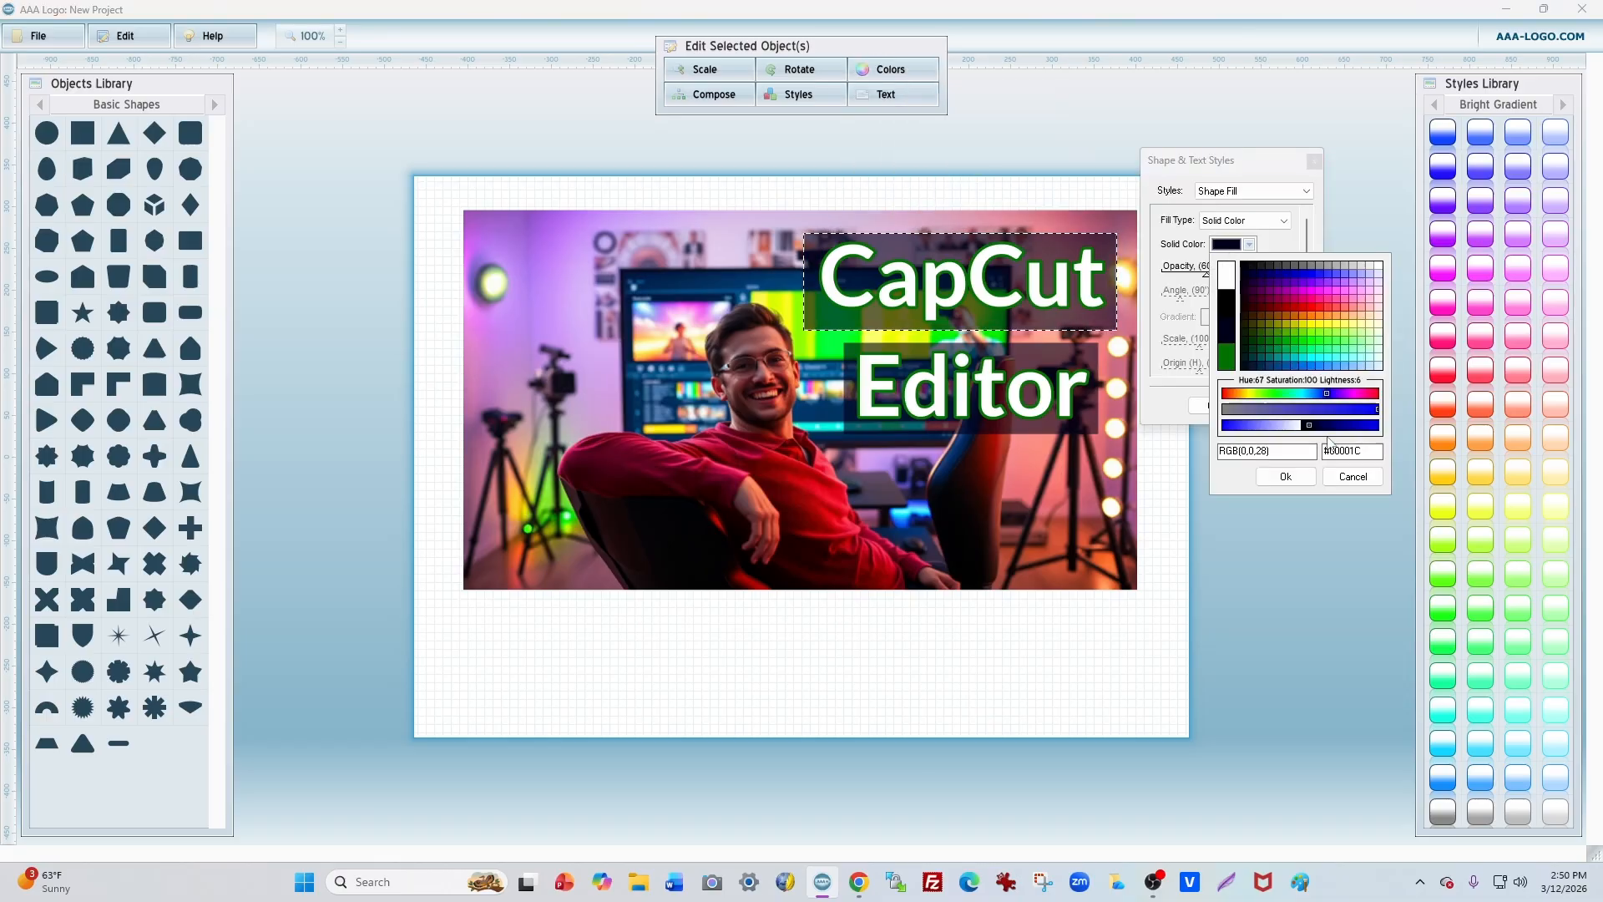
left_click_drag(1373, 451, 1323, 451)
key("ctrl+v")
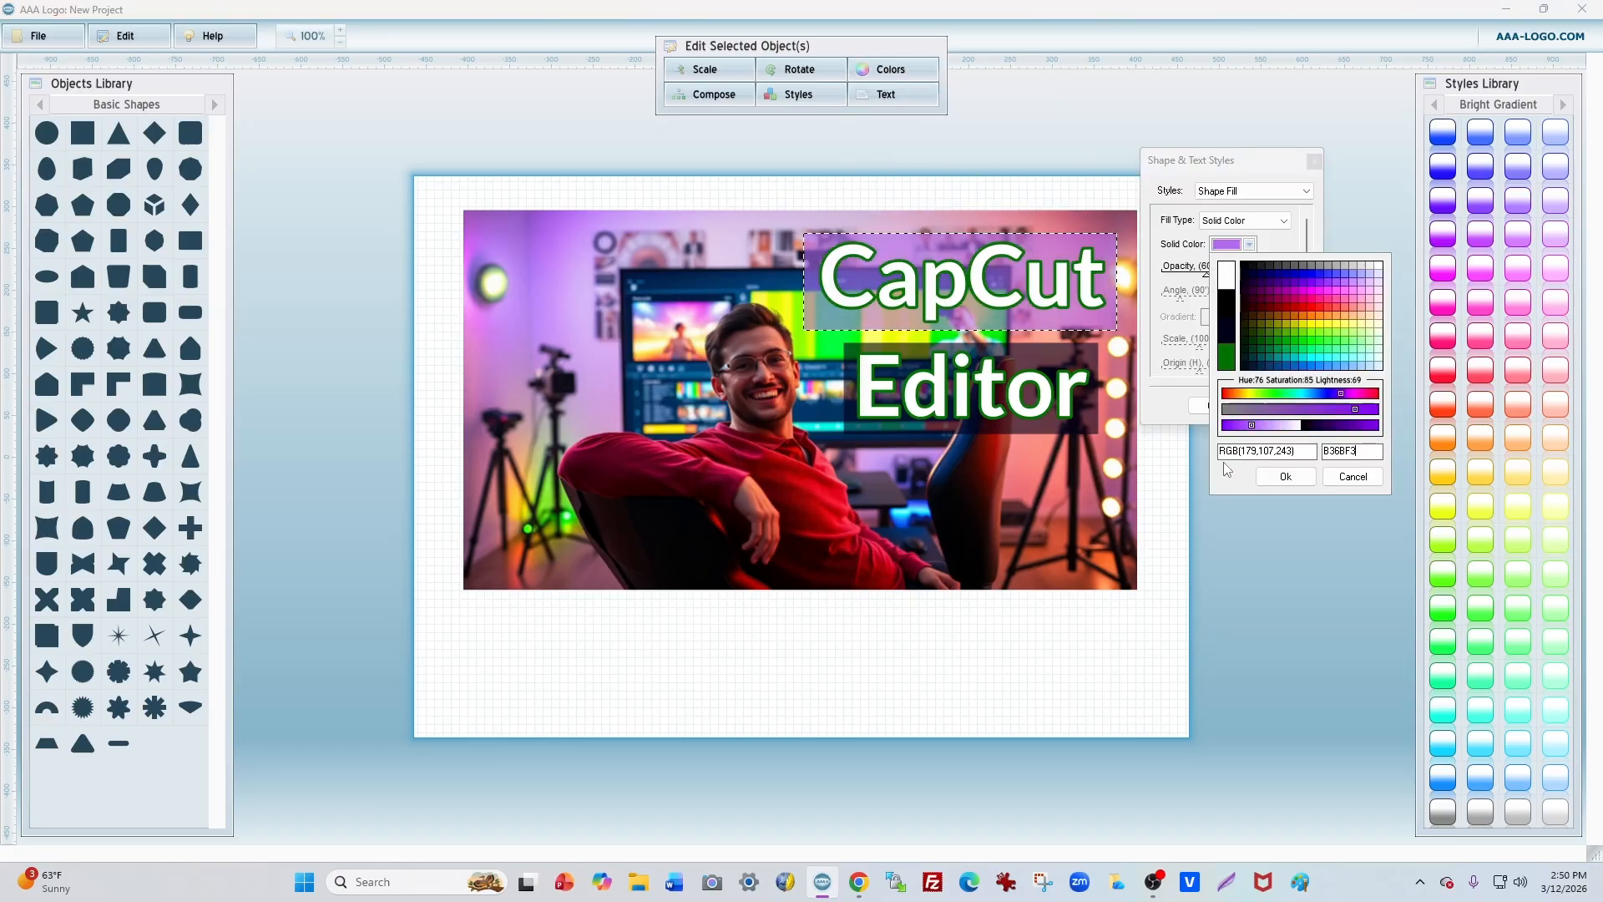
- Darken the "CapCut" bar's purple fill to #640EB0 and copy that hex code
mouse_move(1328, 426)
left_mouse_down()
mouse_move(1378, 426)
mouse_move(1324, 424)
mouse_move(1361, 426)
mouse_move(1336, 455)
mouse_move(1325, 447)
left_mouse_up()
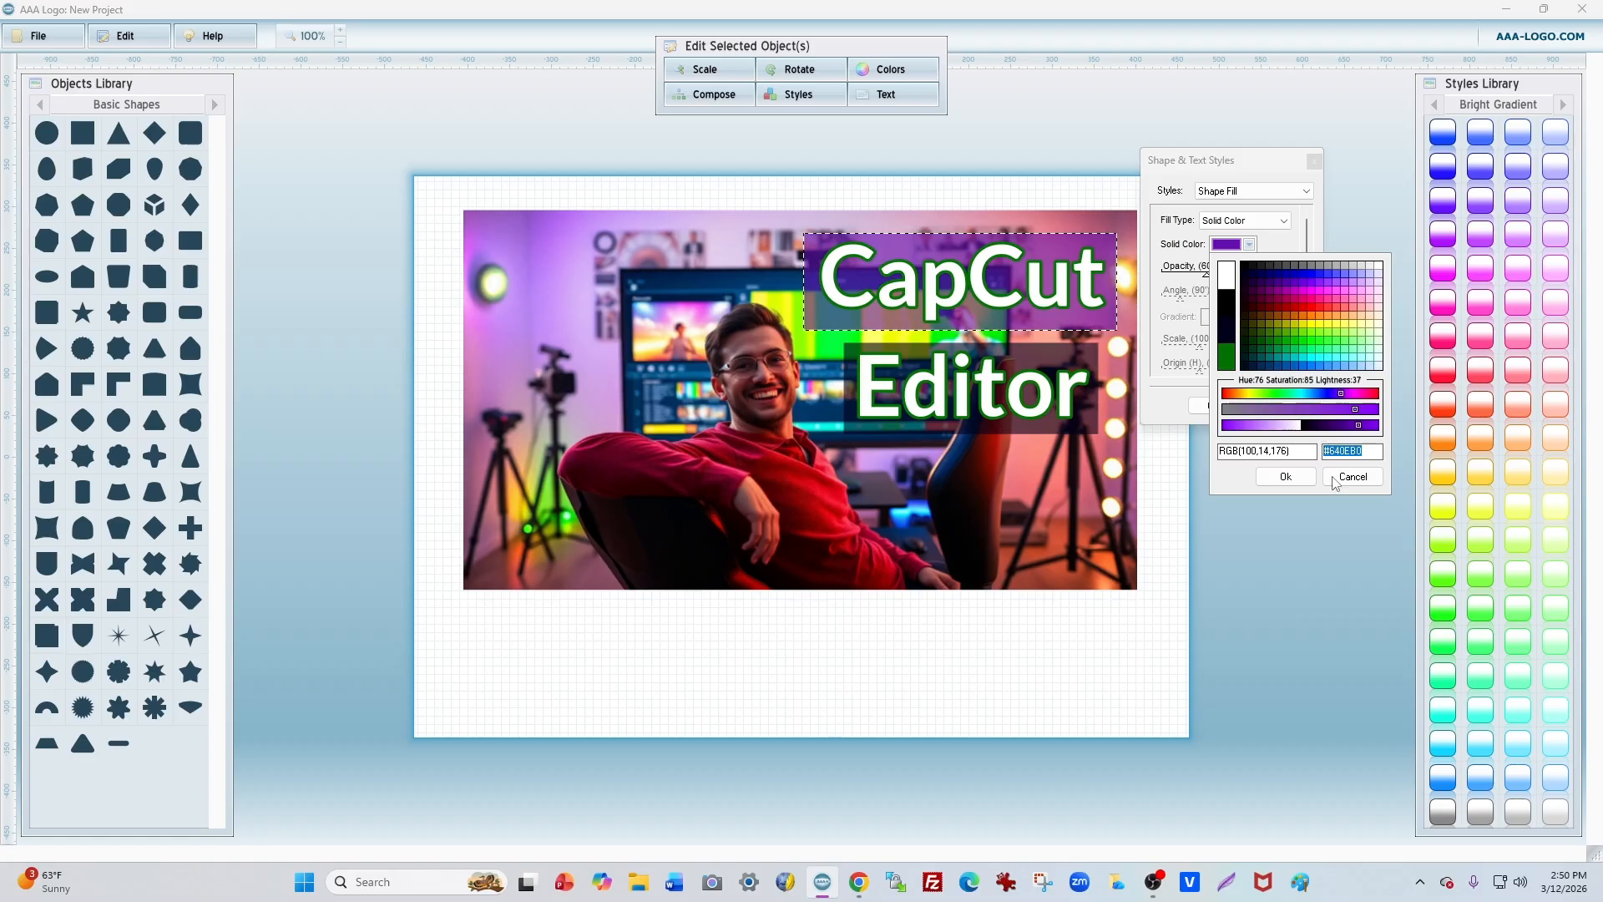
left_click(1353, 476)
left_click(1216, 404)
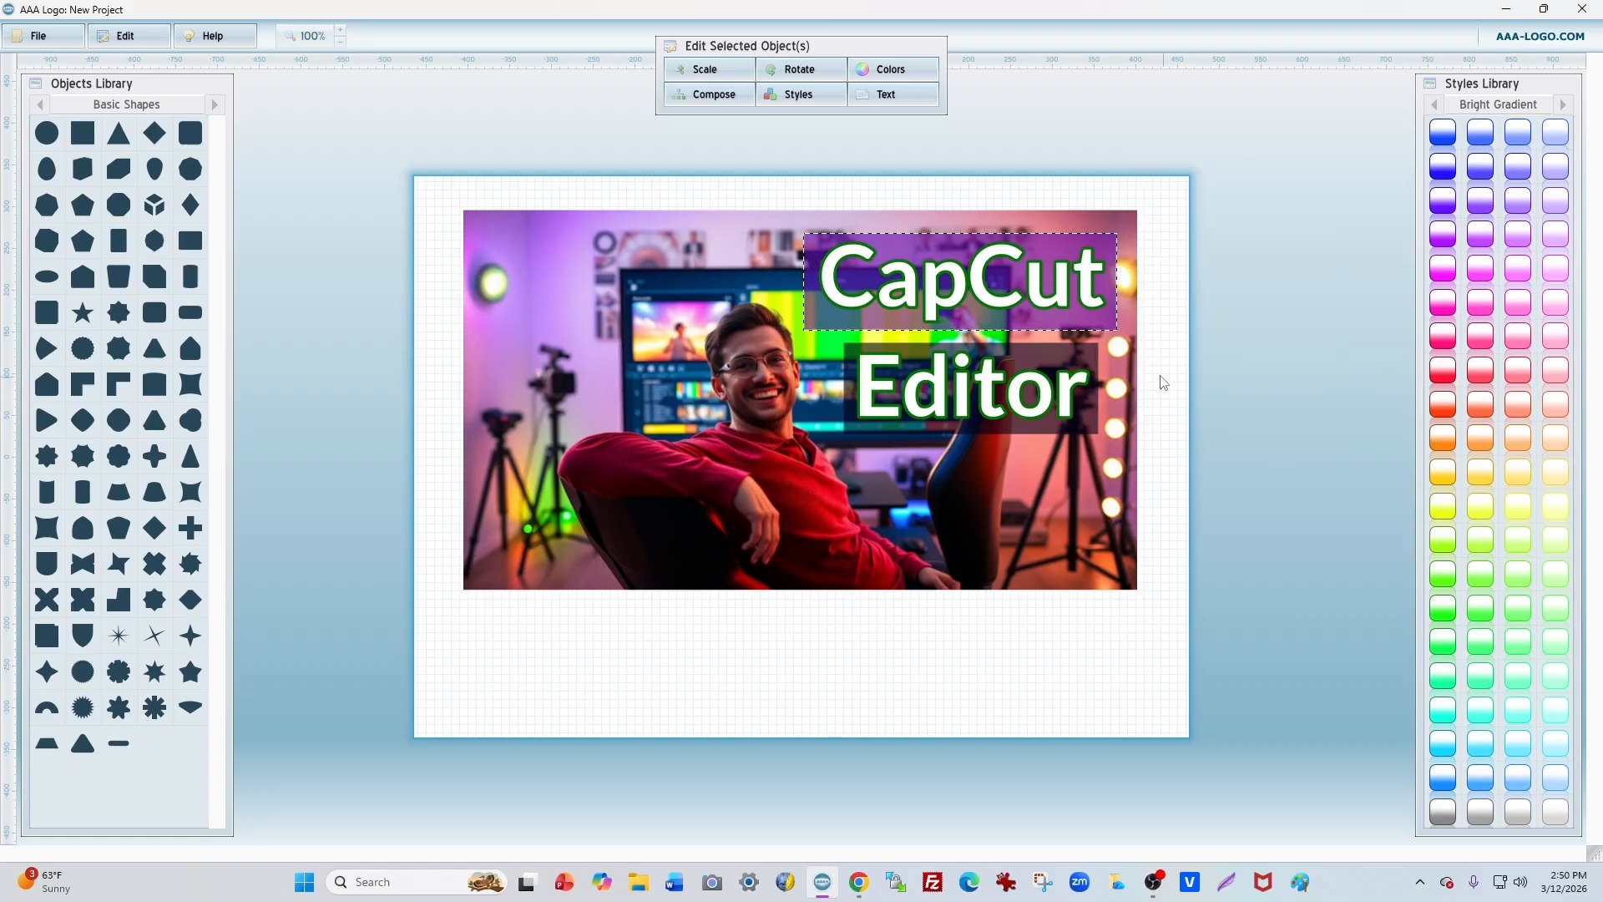
- Set the solid fill of the bar behind "Editor" to the same dark purple, #640EB0
left_click(1080, 352)
right_click(1072, 343)
left_click(1013, 216)
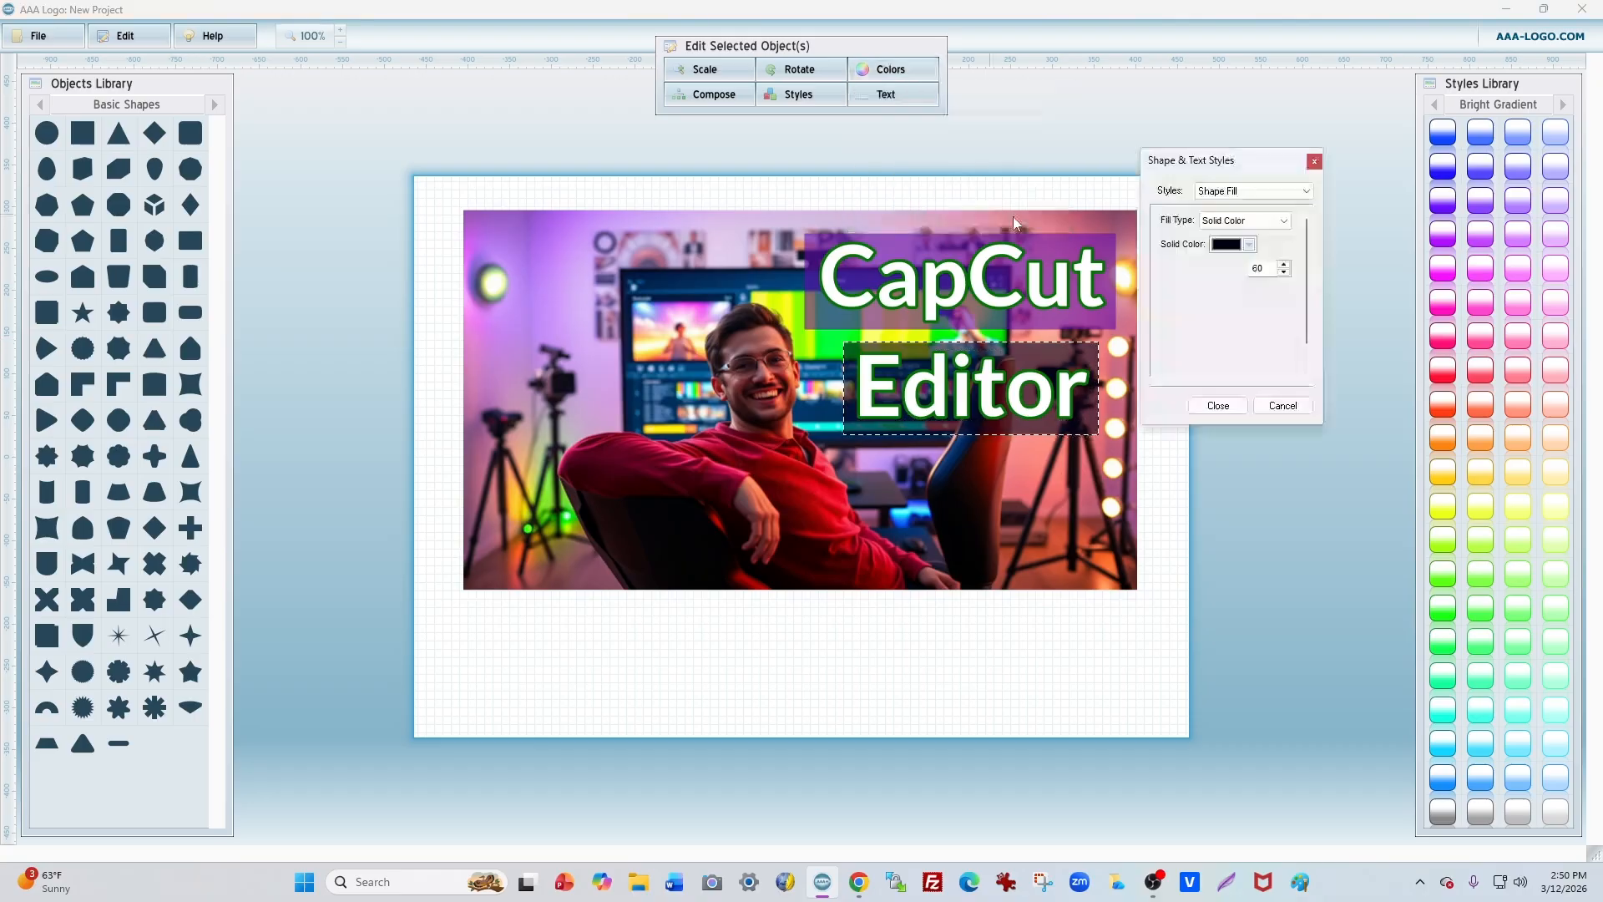
left_click(1249, 244)
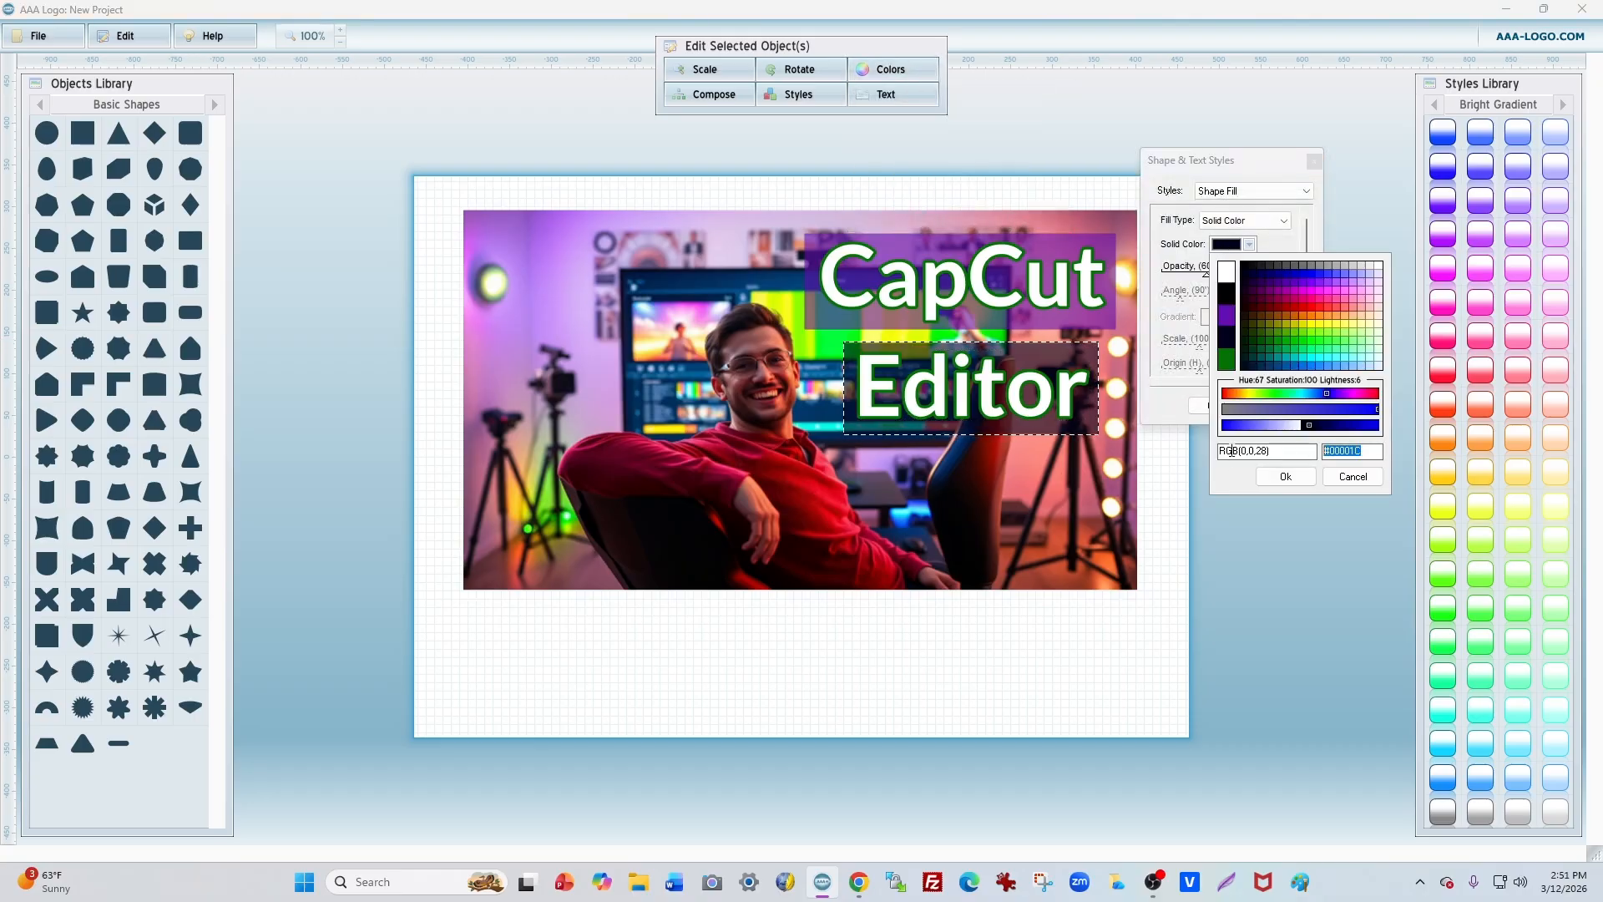
type("#640EB0")
left_click(1286, 476)
left_click(1217, 405)
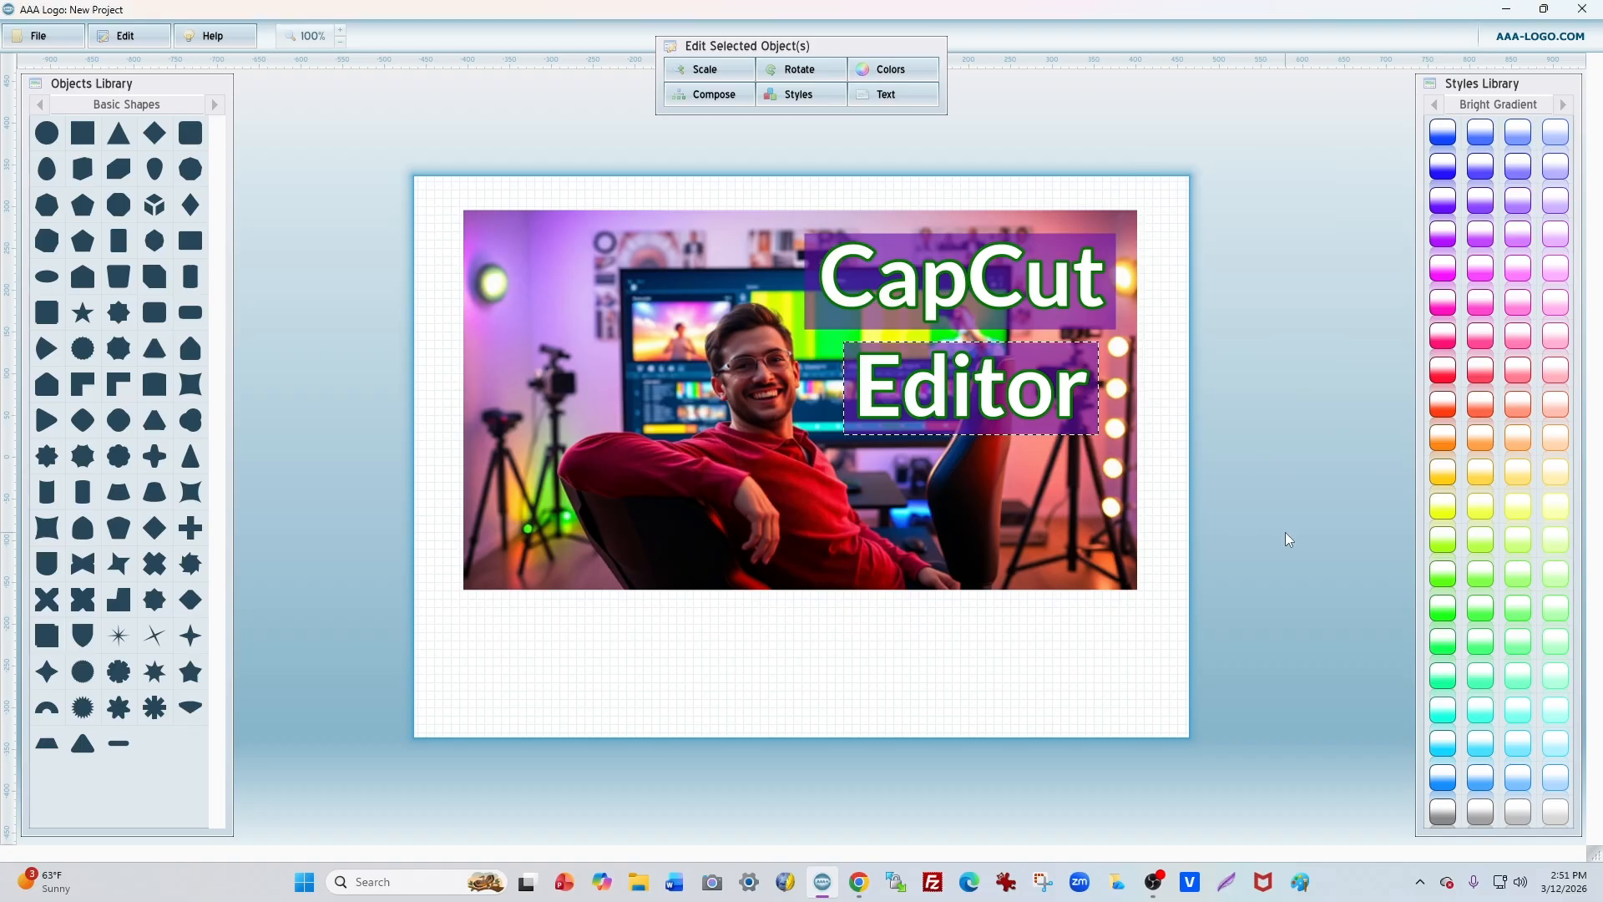
left_click(1265, 509)
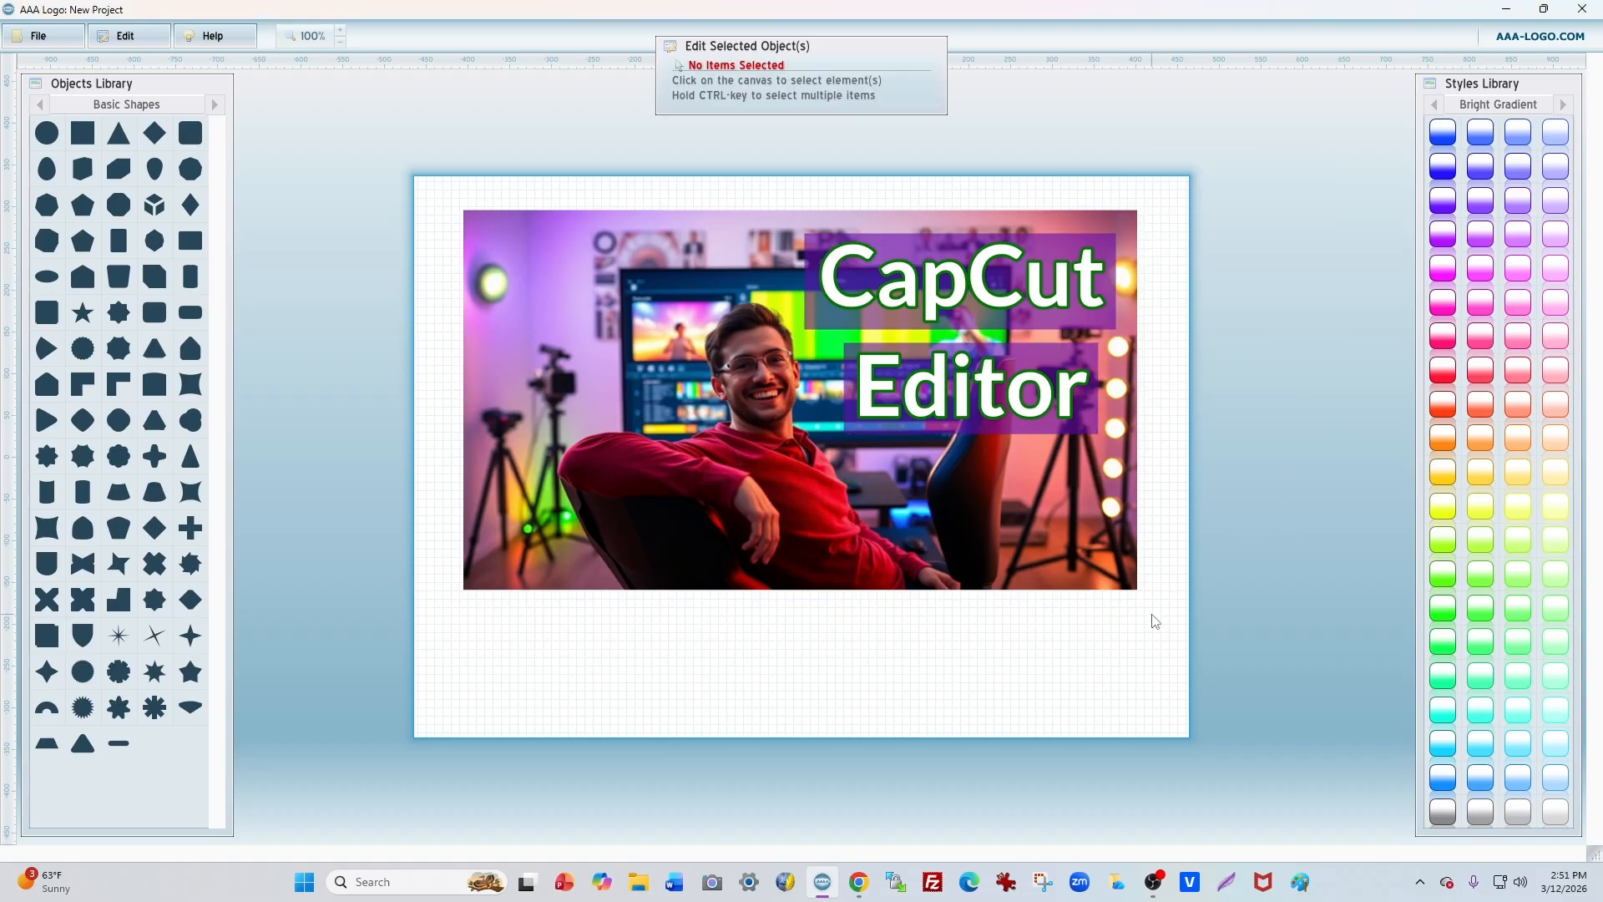
- Save the design to the Desktop as a PNG image named capcutthumbnail
left_click(42, 35)
left_click(59, 68)
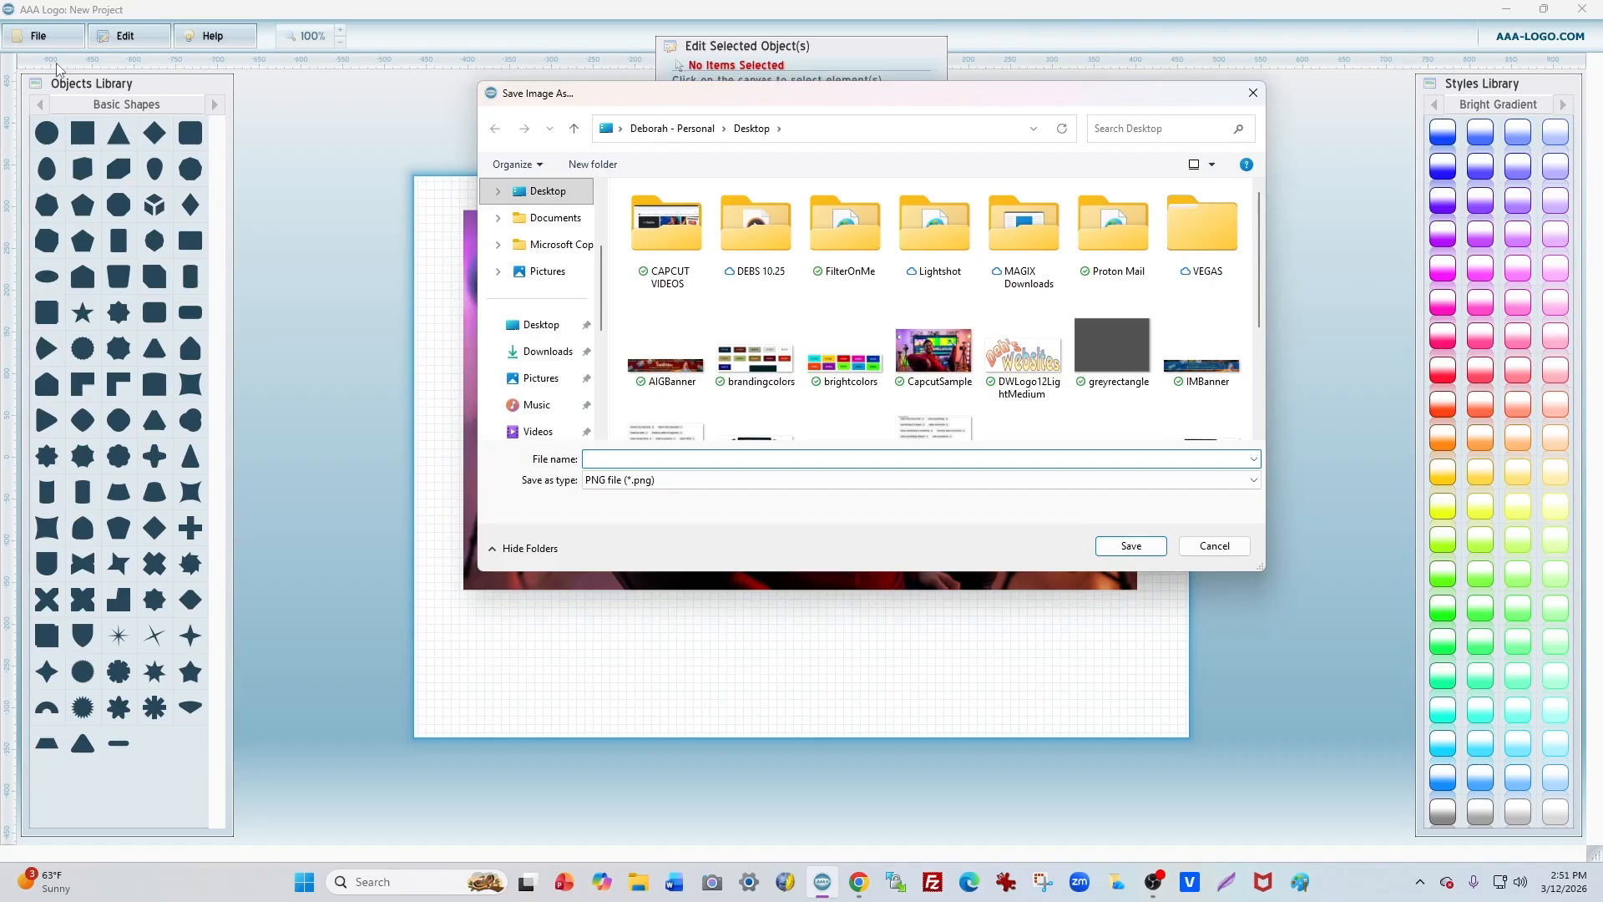
type("capc")
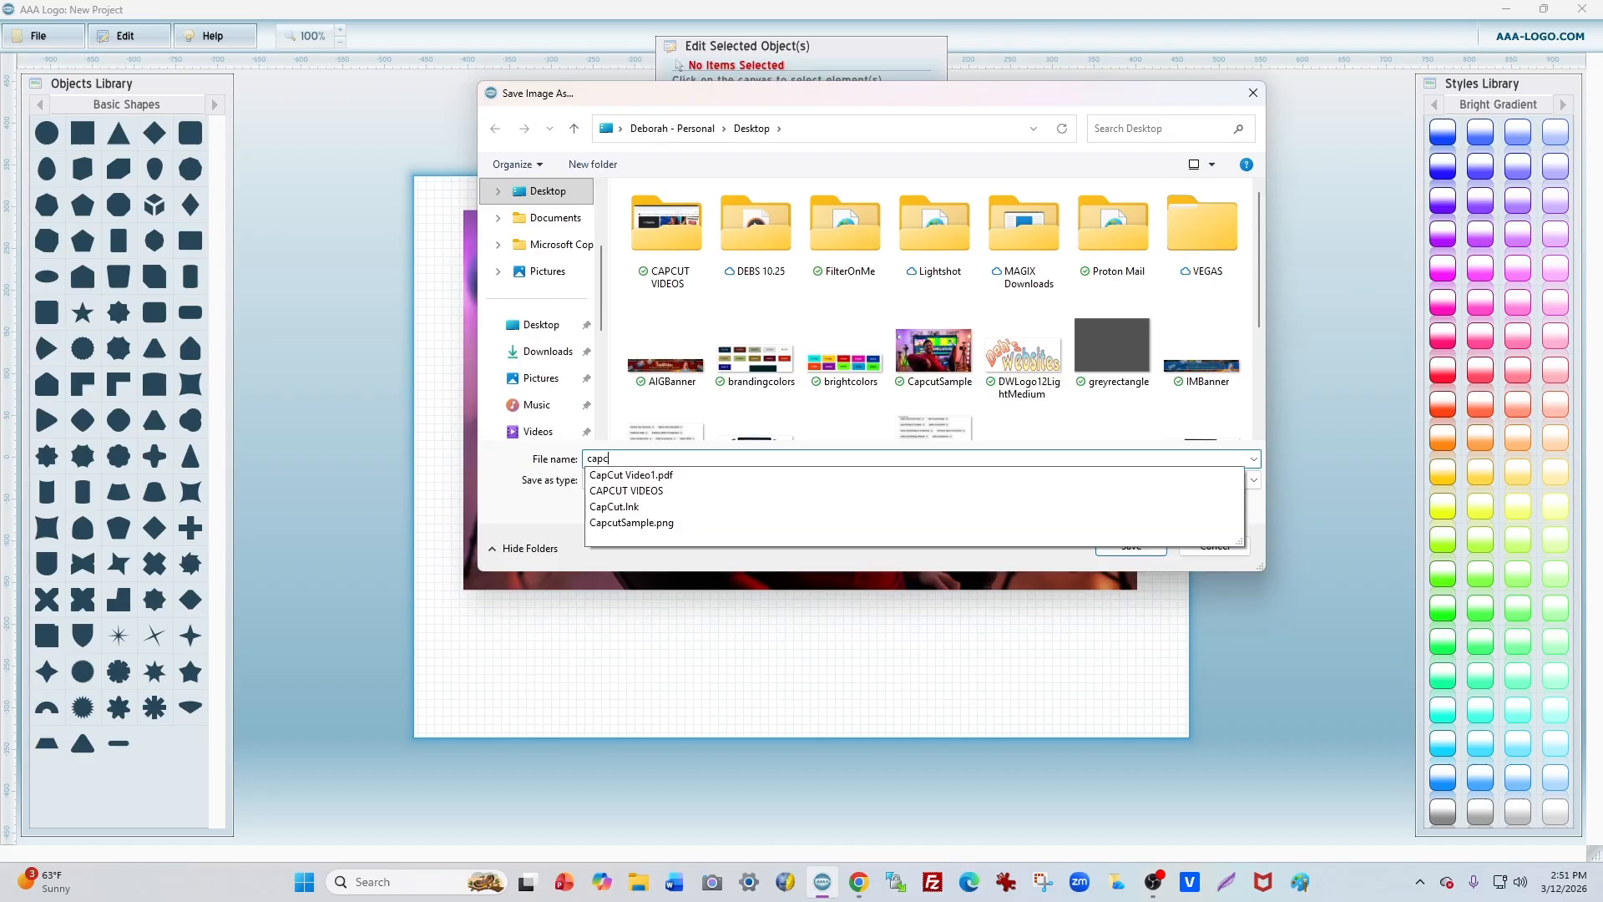
type("utt")
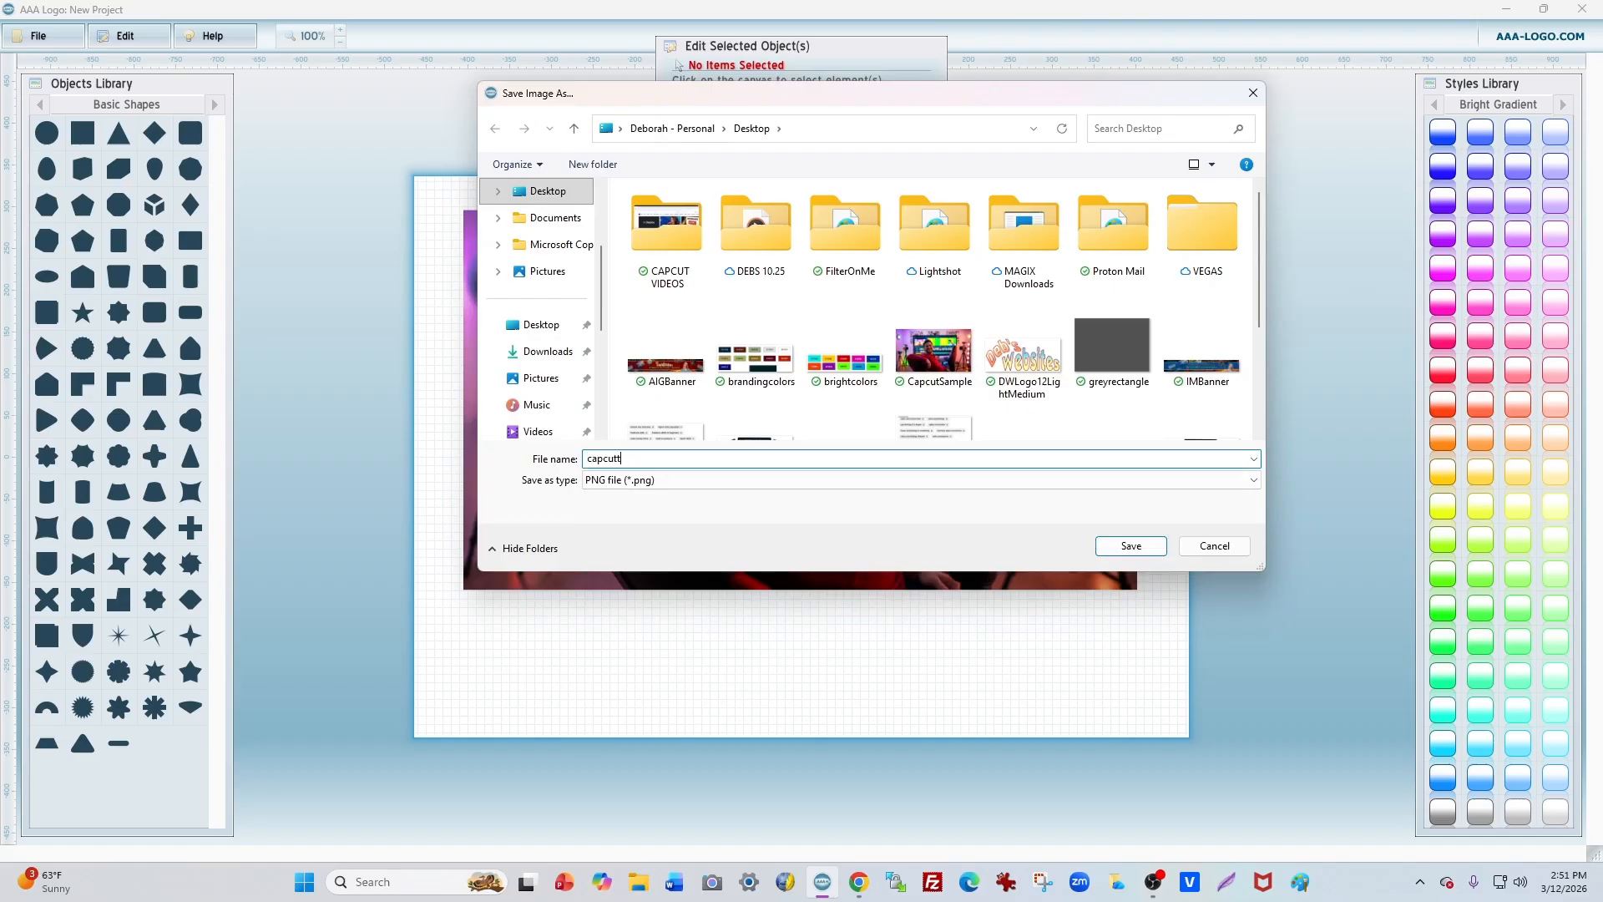
type("uhumbnail")
key("Return")
- Minimize the open windows and open the capcutthumbnail image from the desktop in Paint
key("alt+Tab")
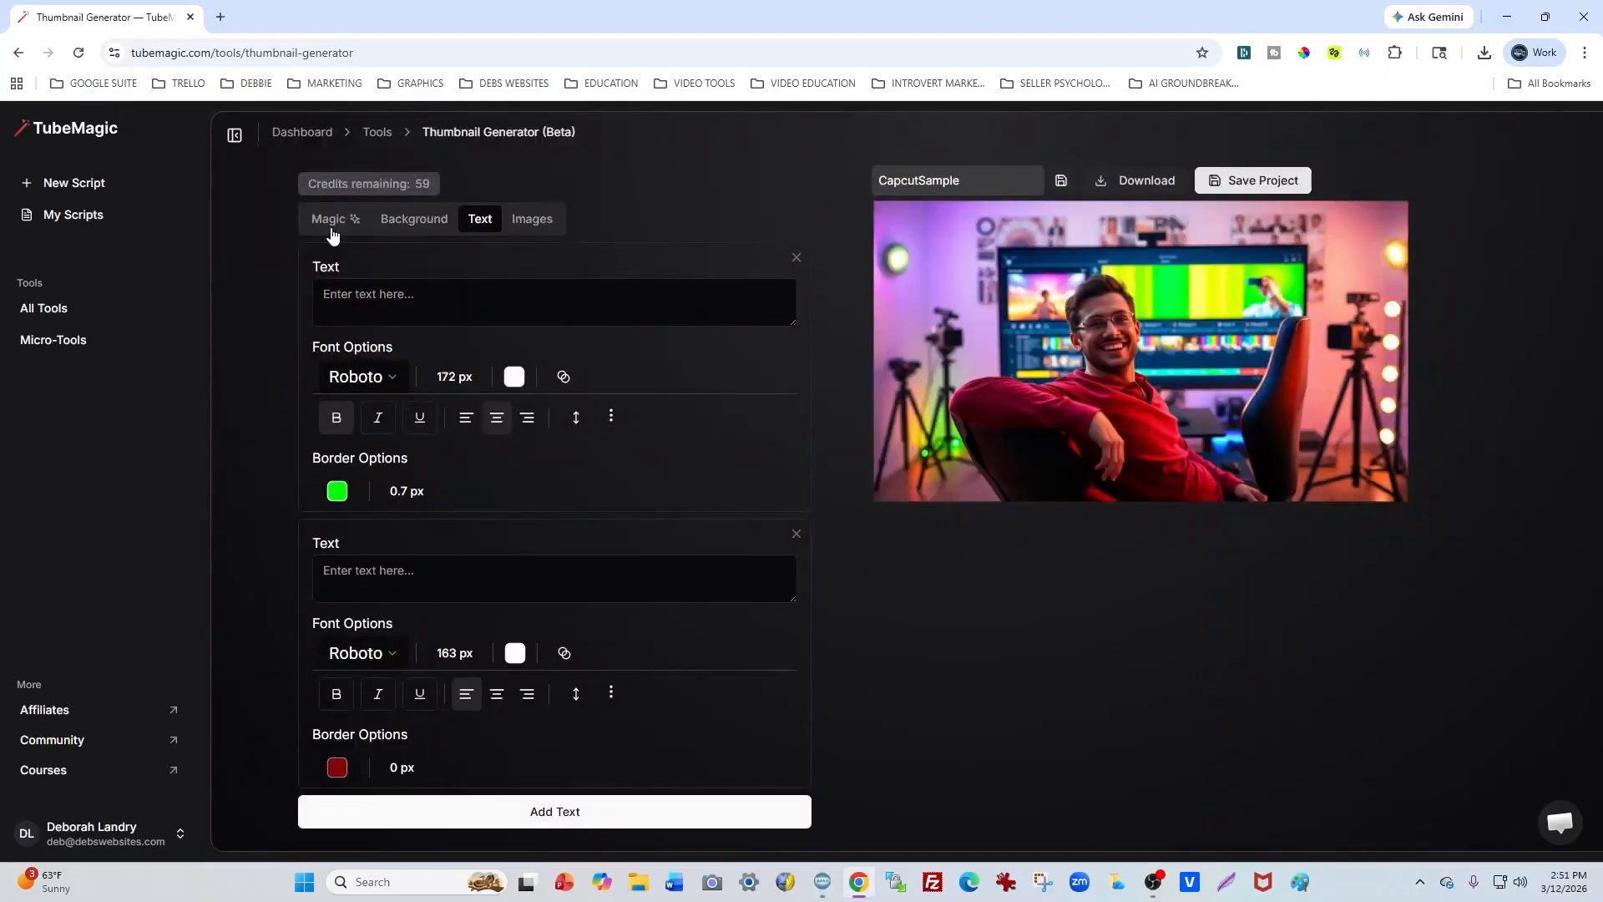
left_click(1507, 17)
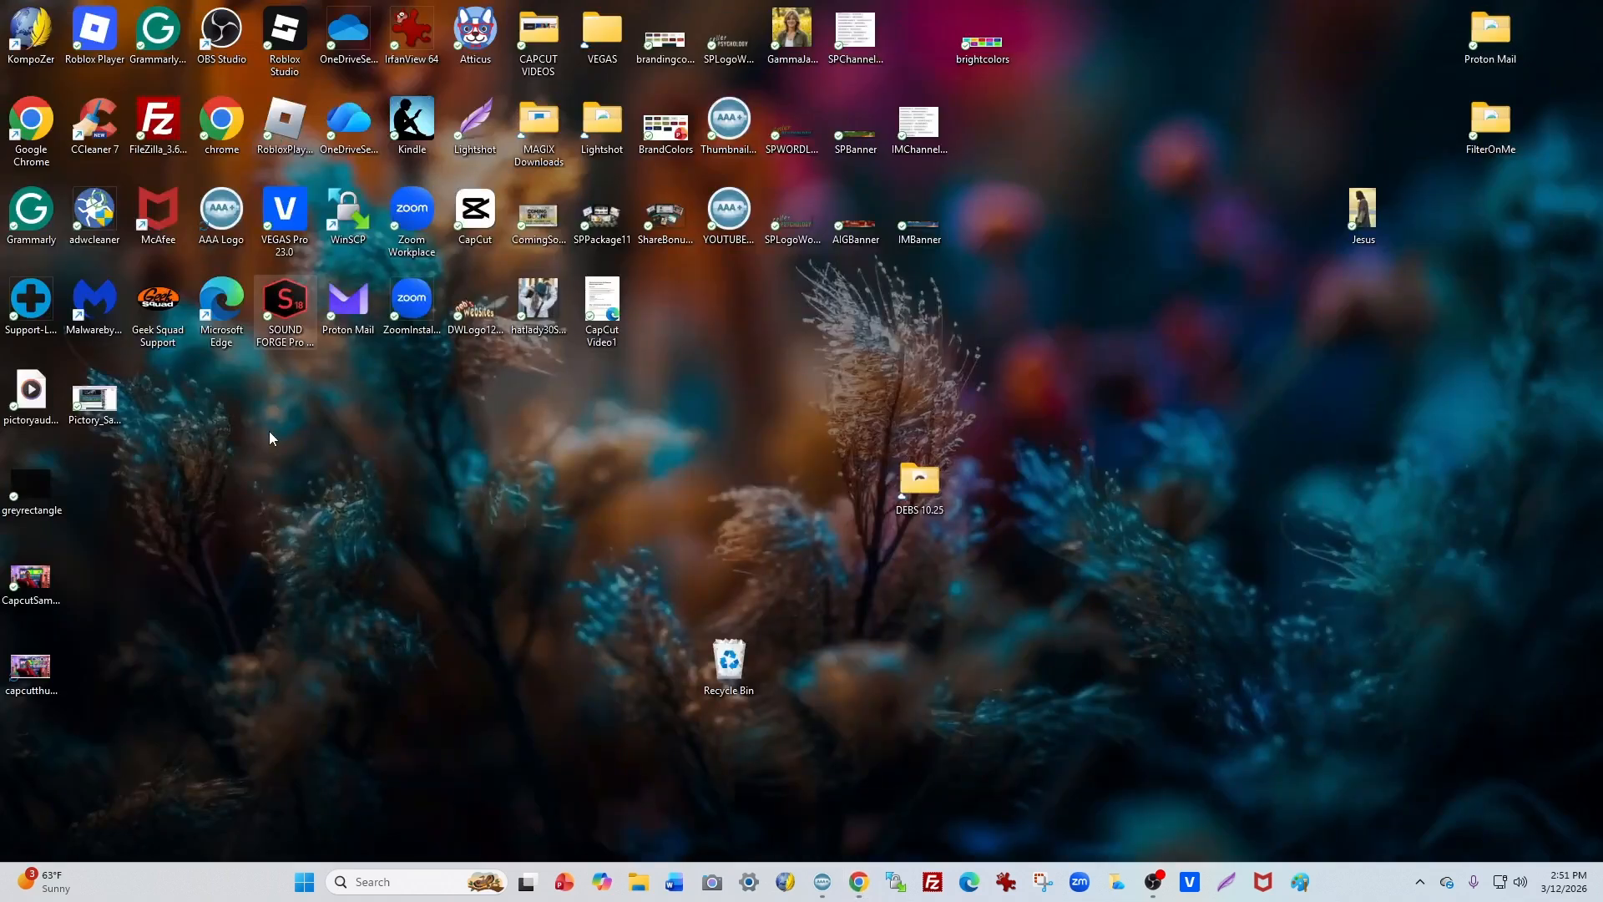
double_click(31, 668)
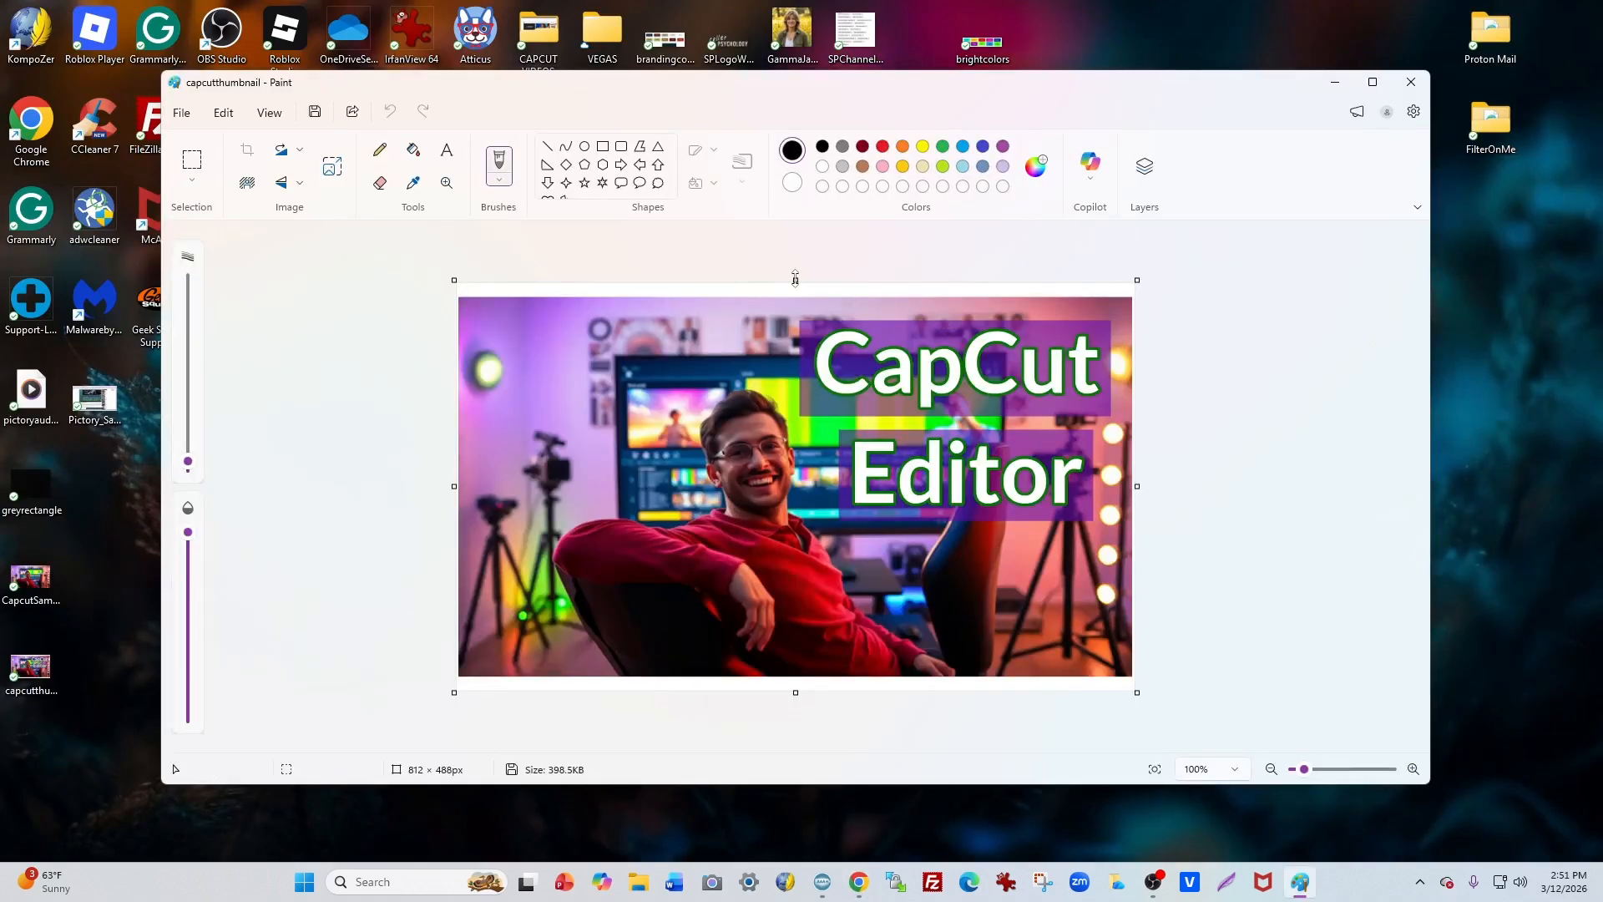
- Trim the white margins from all four sides of the image, reducing the canvas to 804 × 450 px, and save it
left_click_drag(798, 281, 800, 297)
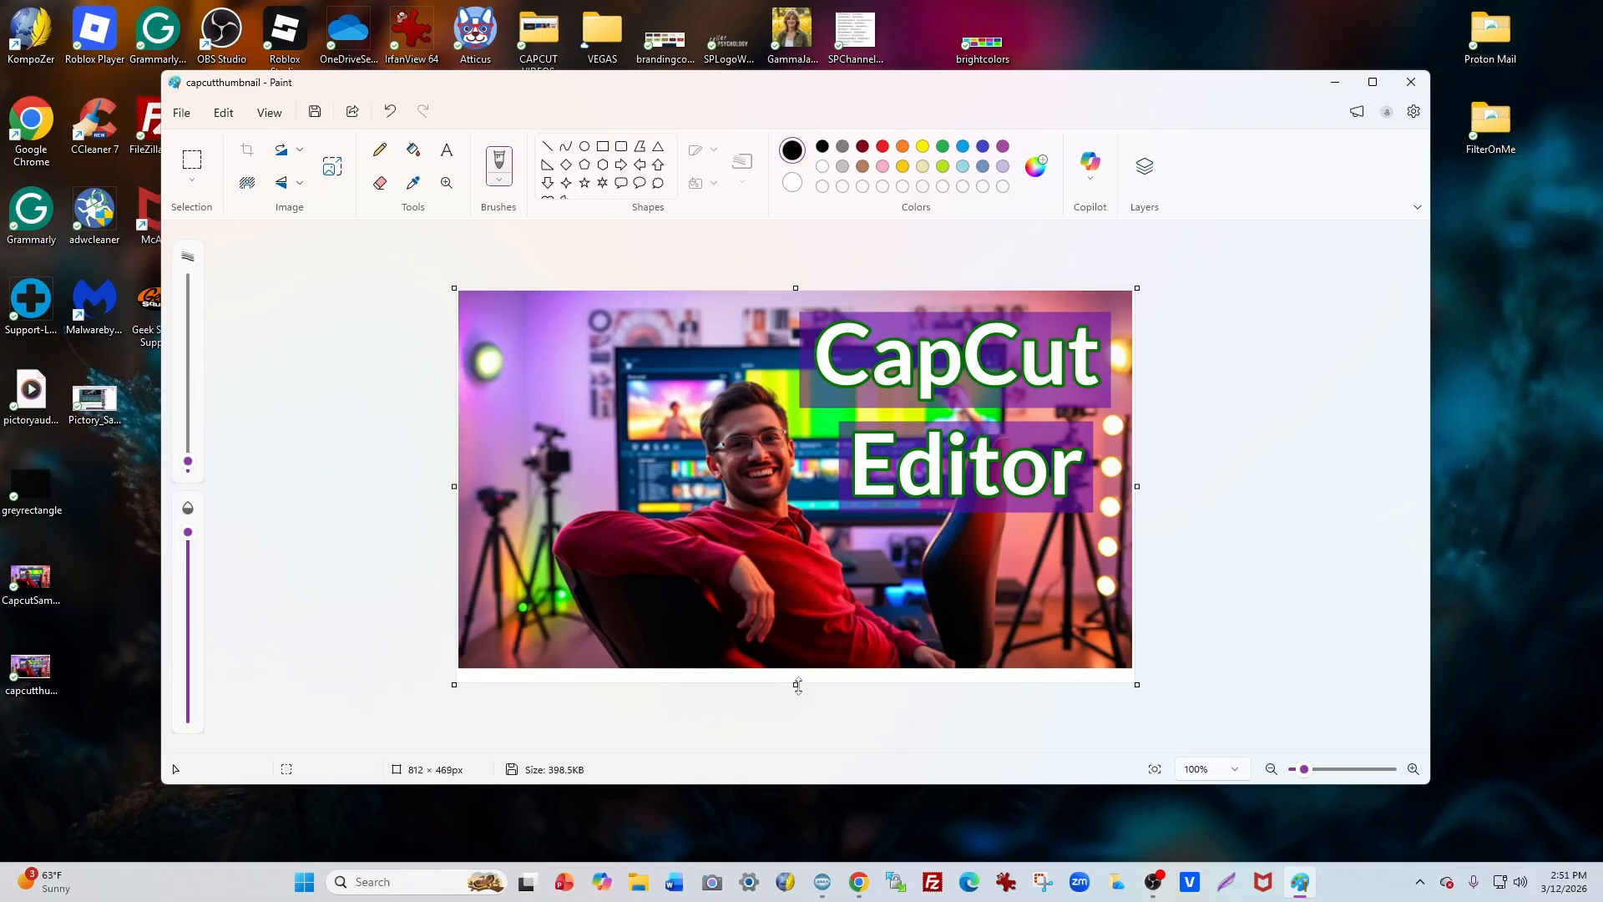
left_click_drag(796, 685, 810, 666)
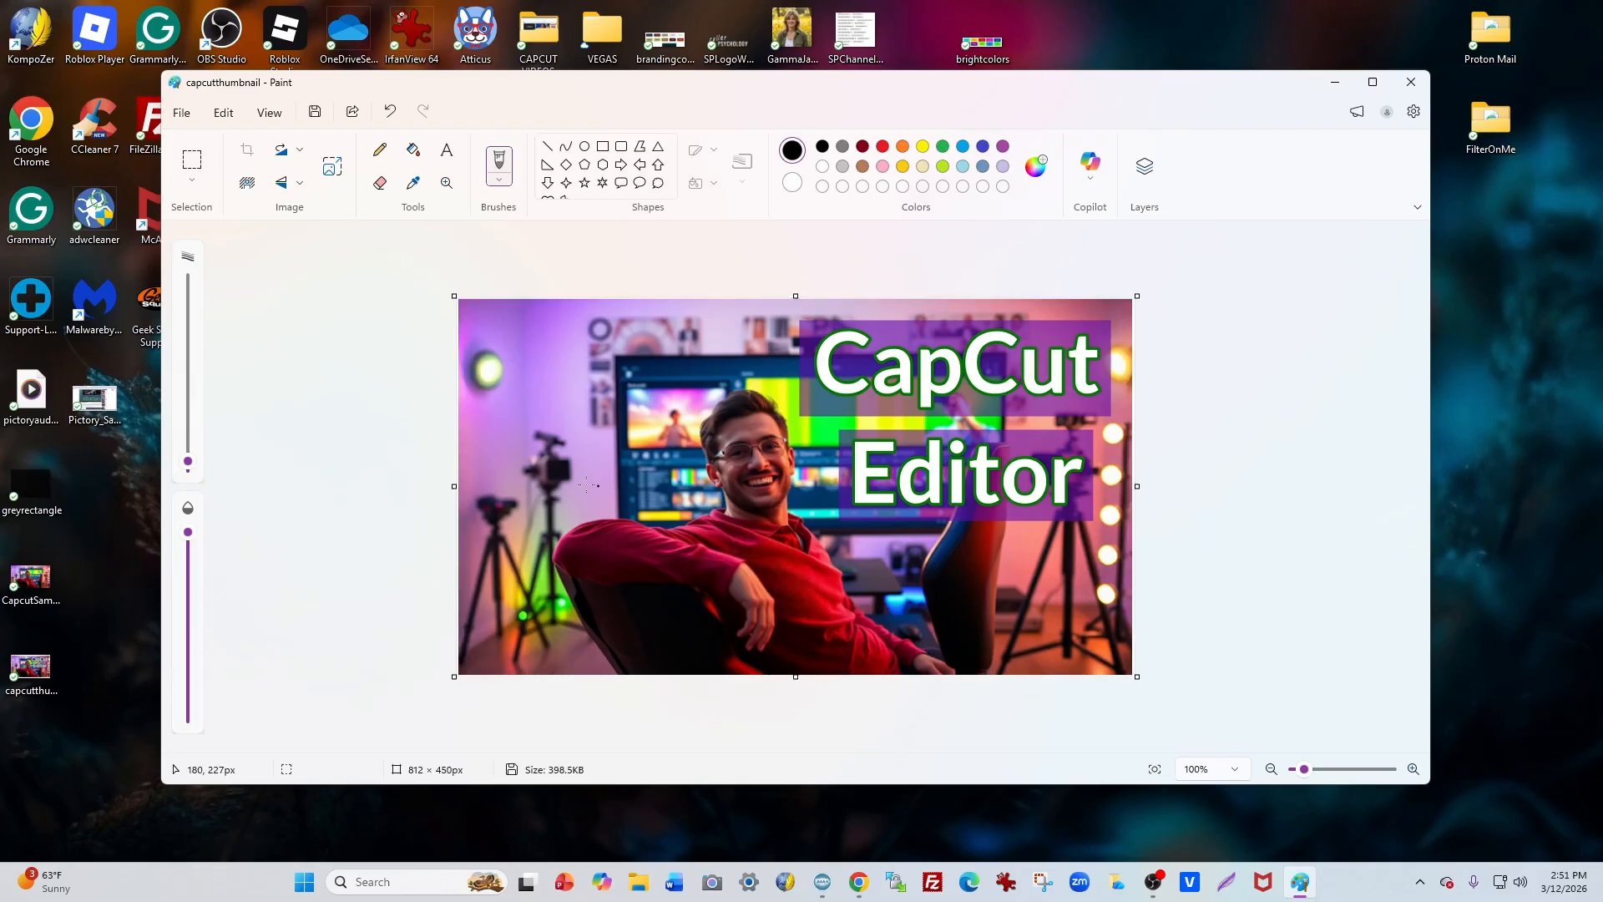
left_click_drag(449, 488, 453, 487)
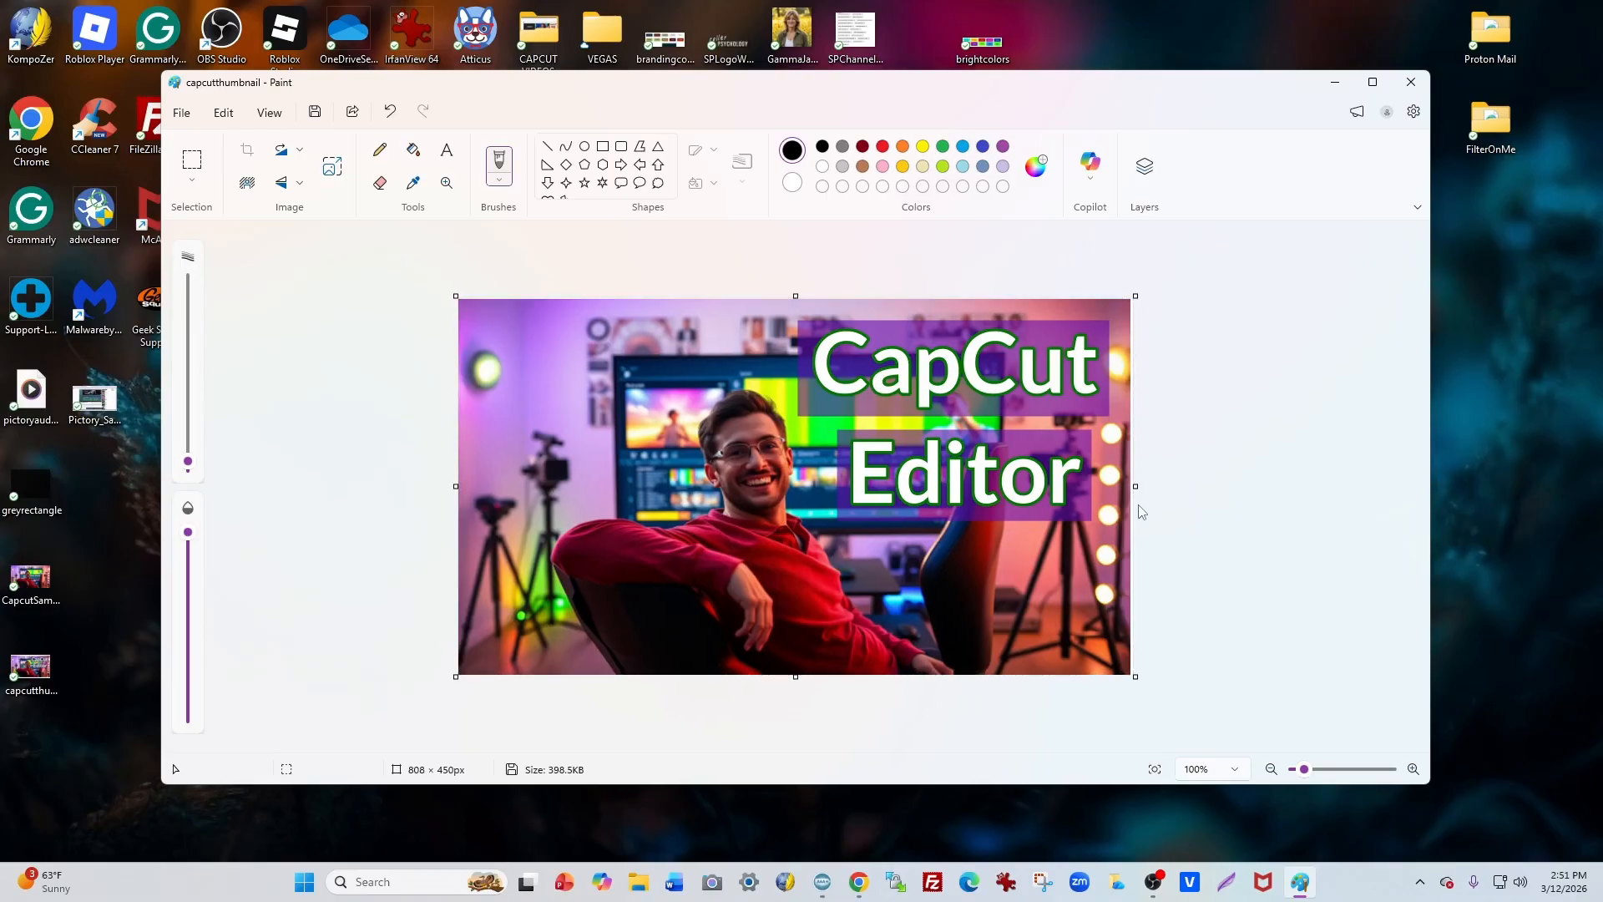
left_click_drag(1136, 486, 1130, 488)
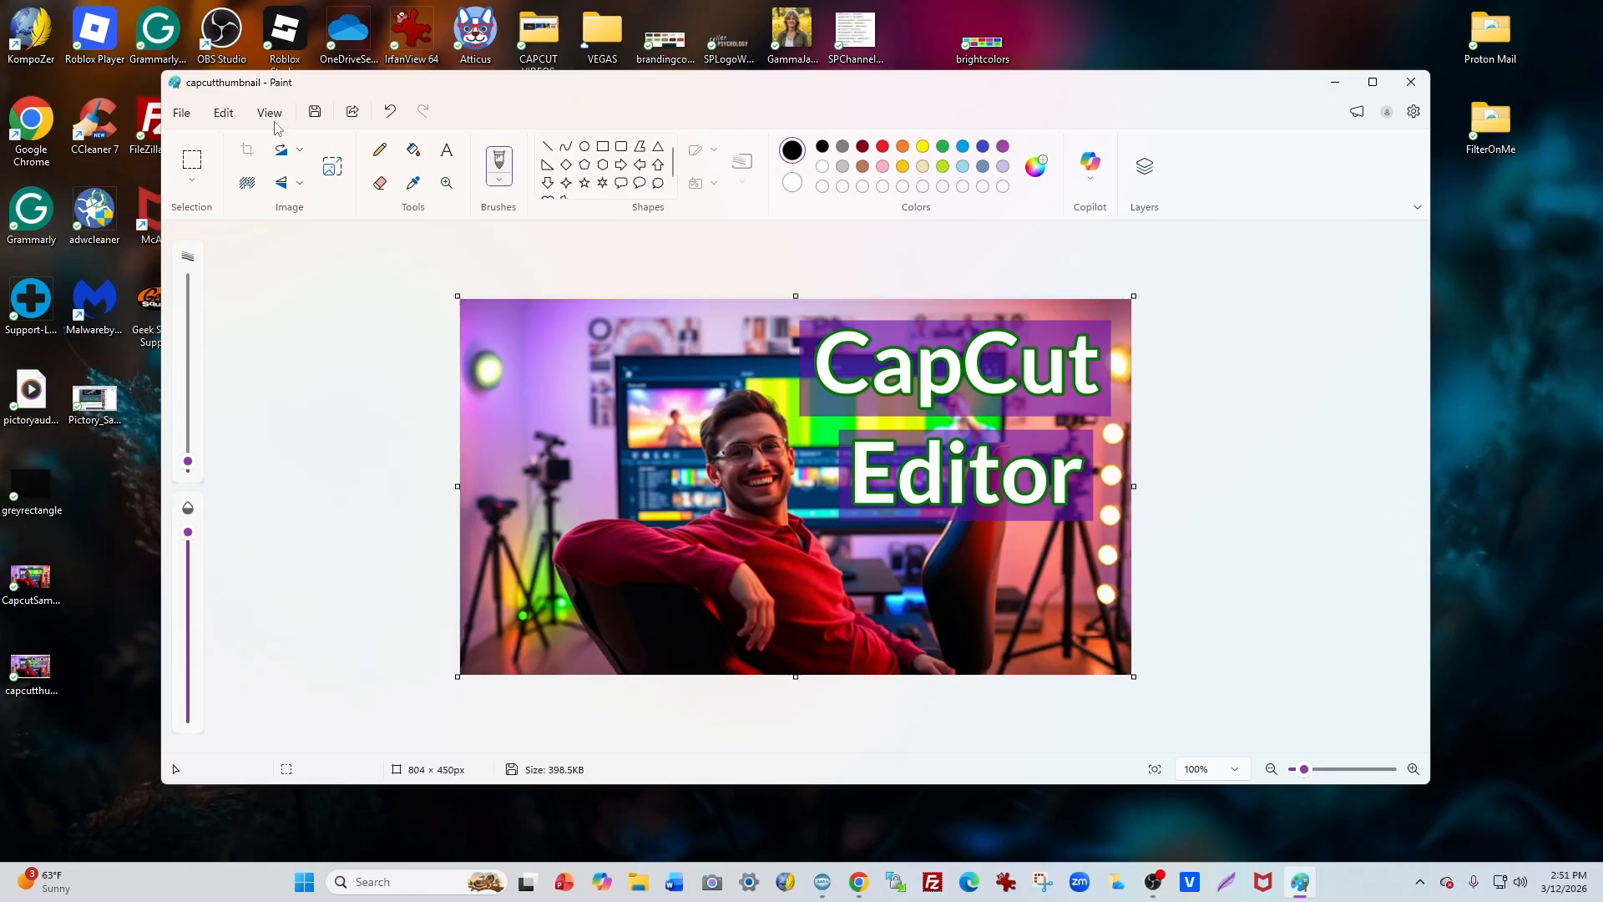
left_click(315, 112)
- Resize the image to 1280 × 720 pixels with the aspect ratio unlocked, save it, and close Paint
left_click(333, 167)
left_click(807, 353)
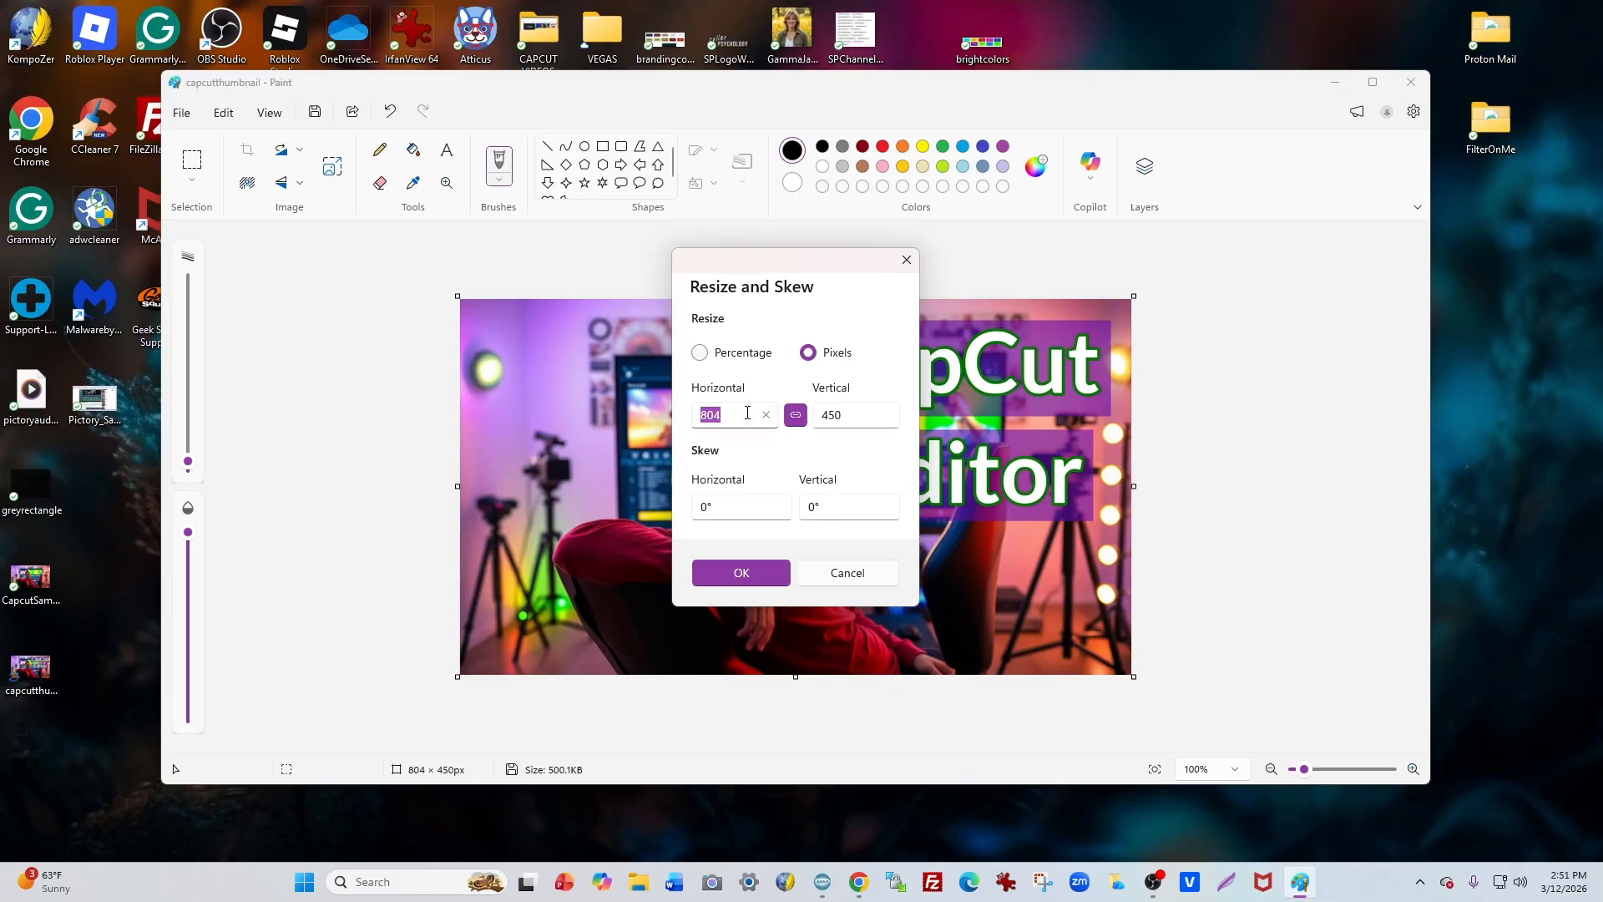
type("1280")
left_click(796, 415)
left_click(850, 417)
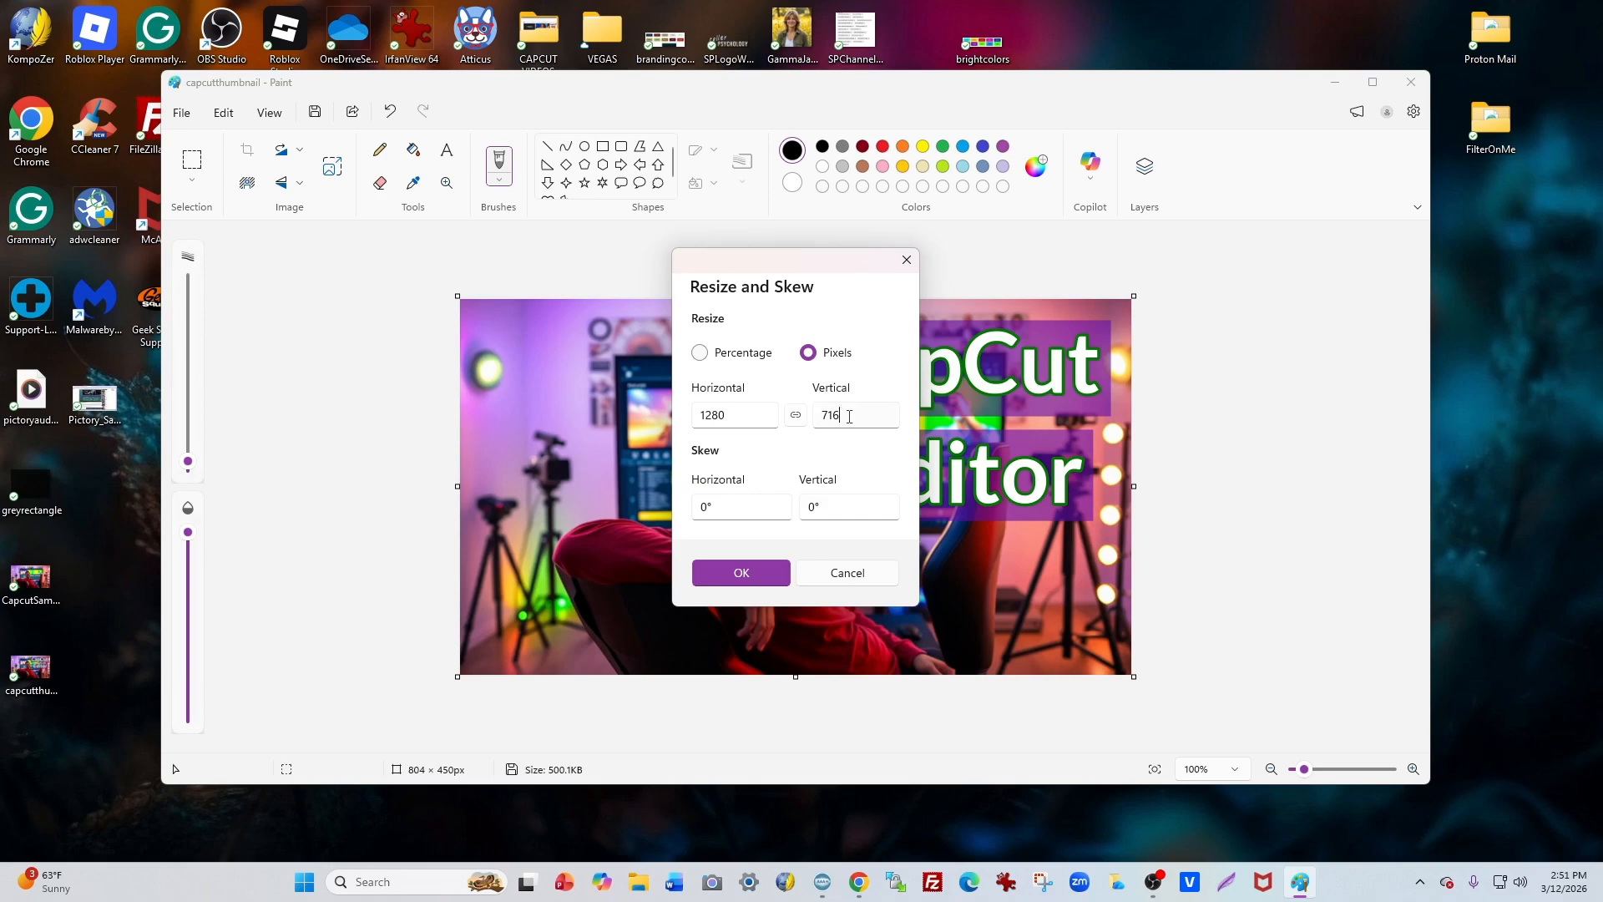
double_click(847, 414)
type("720")
key("Return")
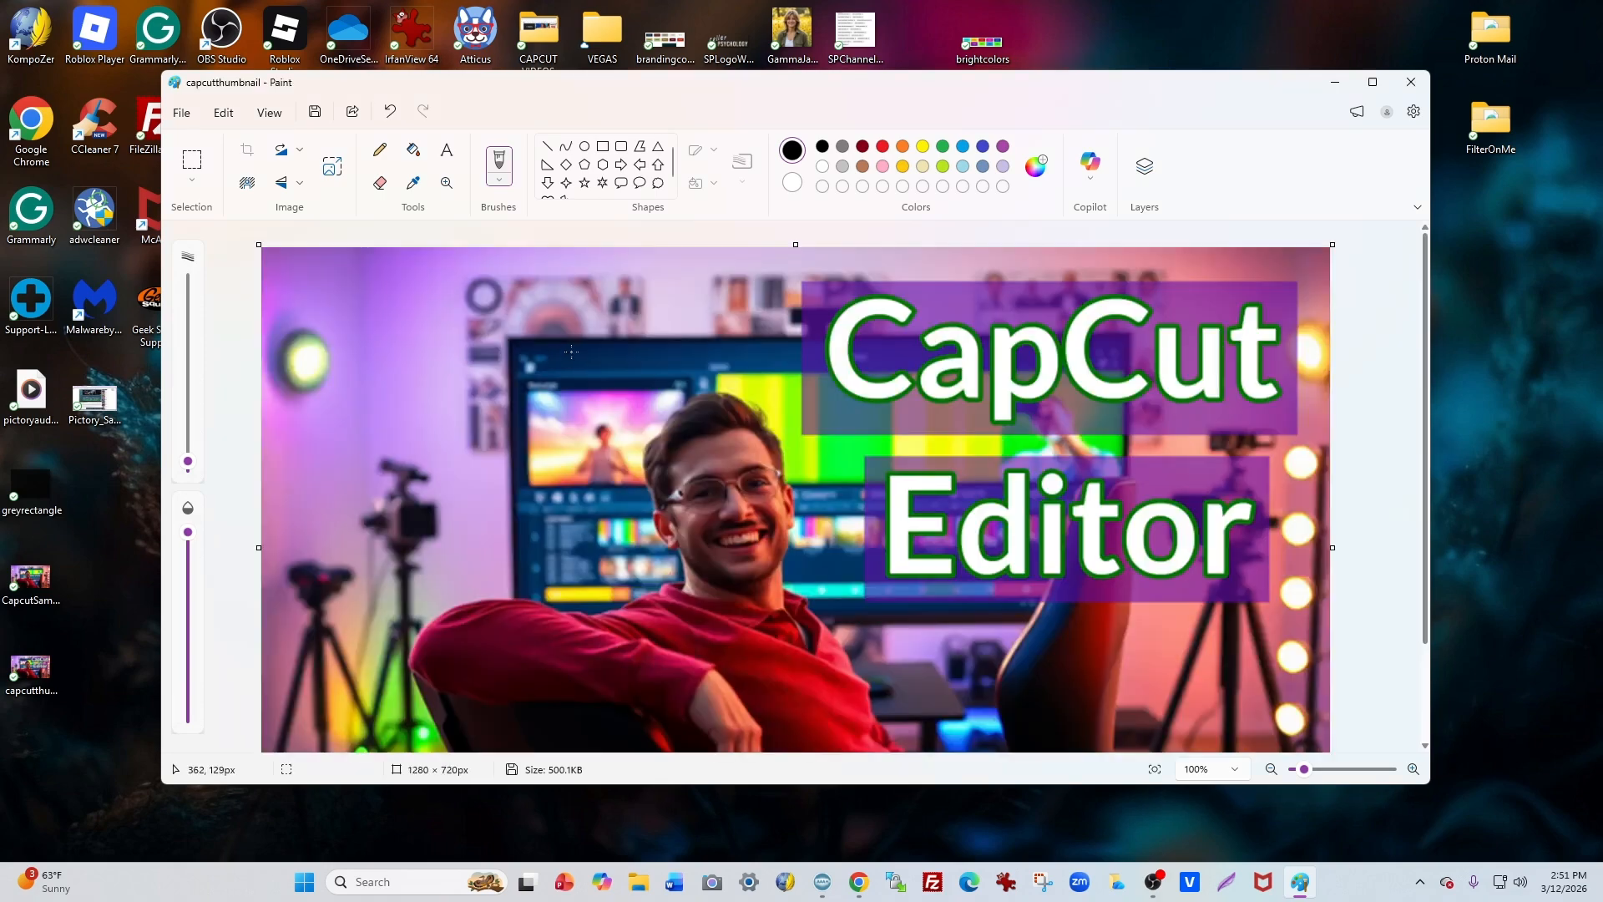
left_click(182, 114)
left_click(221, 251)
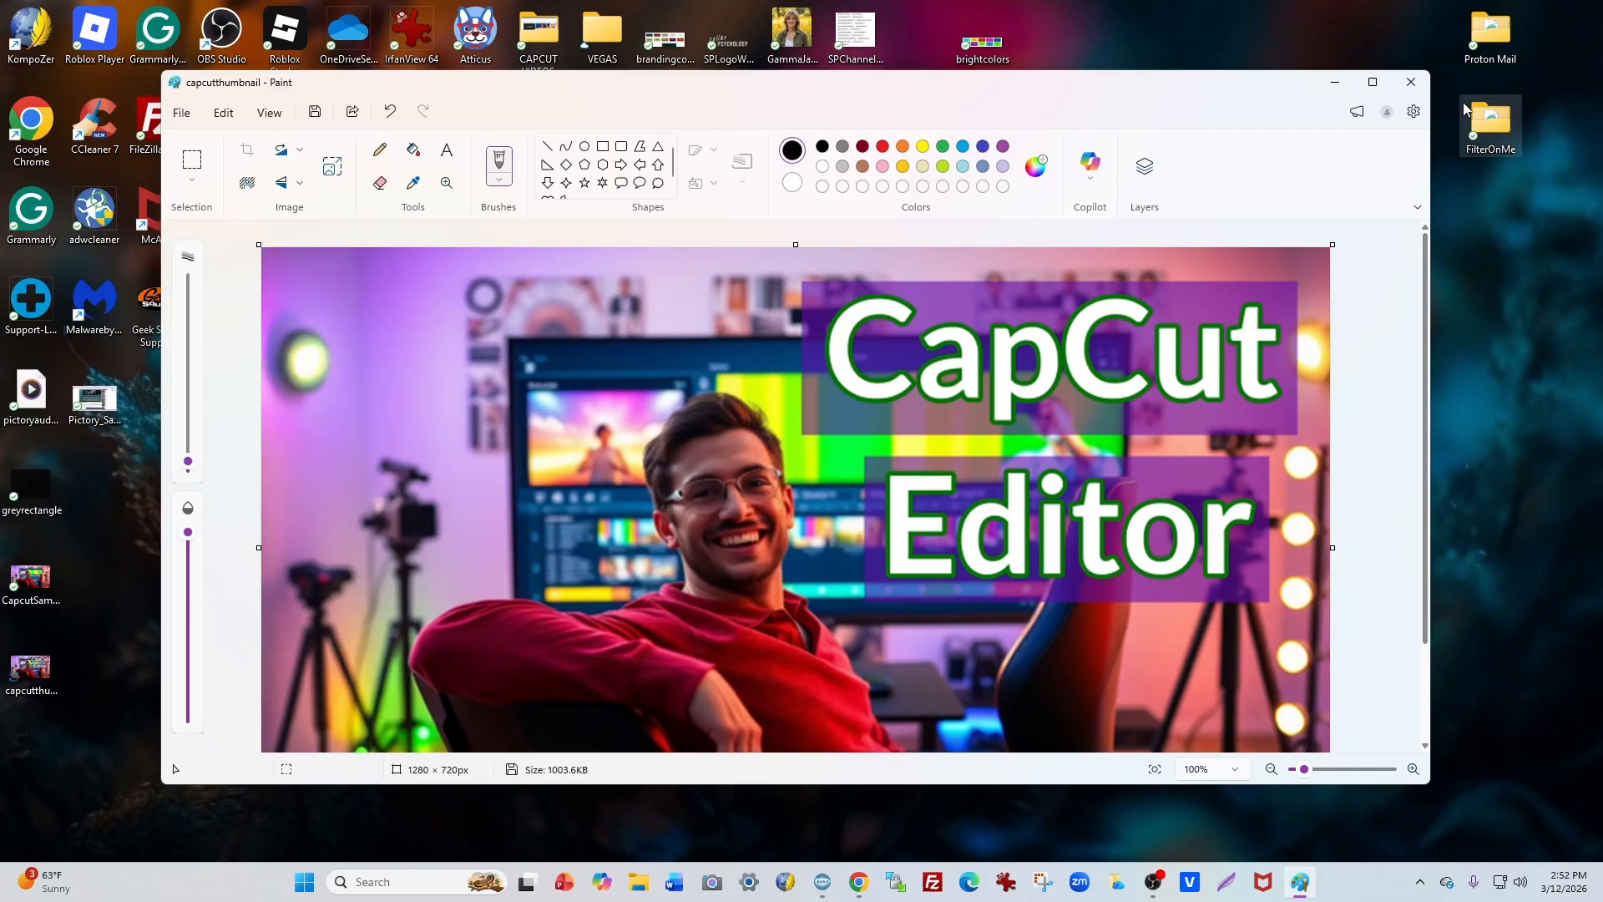
left_click(1410, 82)
- Open capcutthumbnail in IrfanView to check the finished thumbnail and its dimensions, and close the viewer
right_click(28, 684)
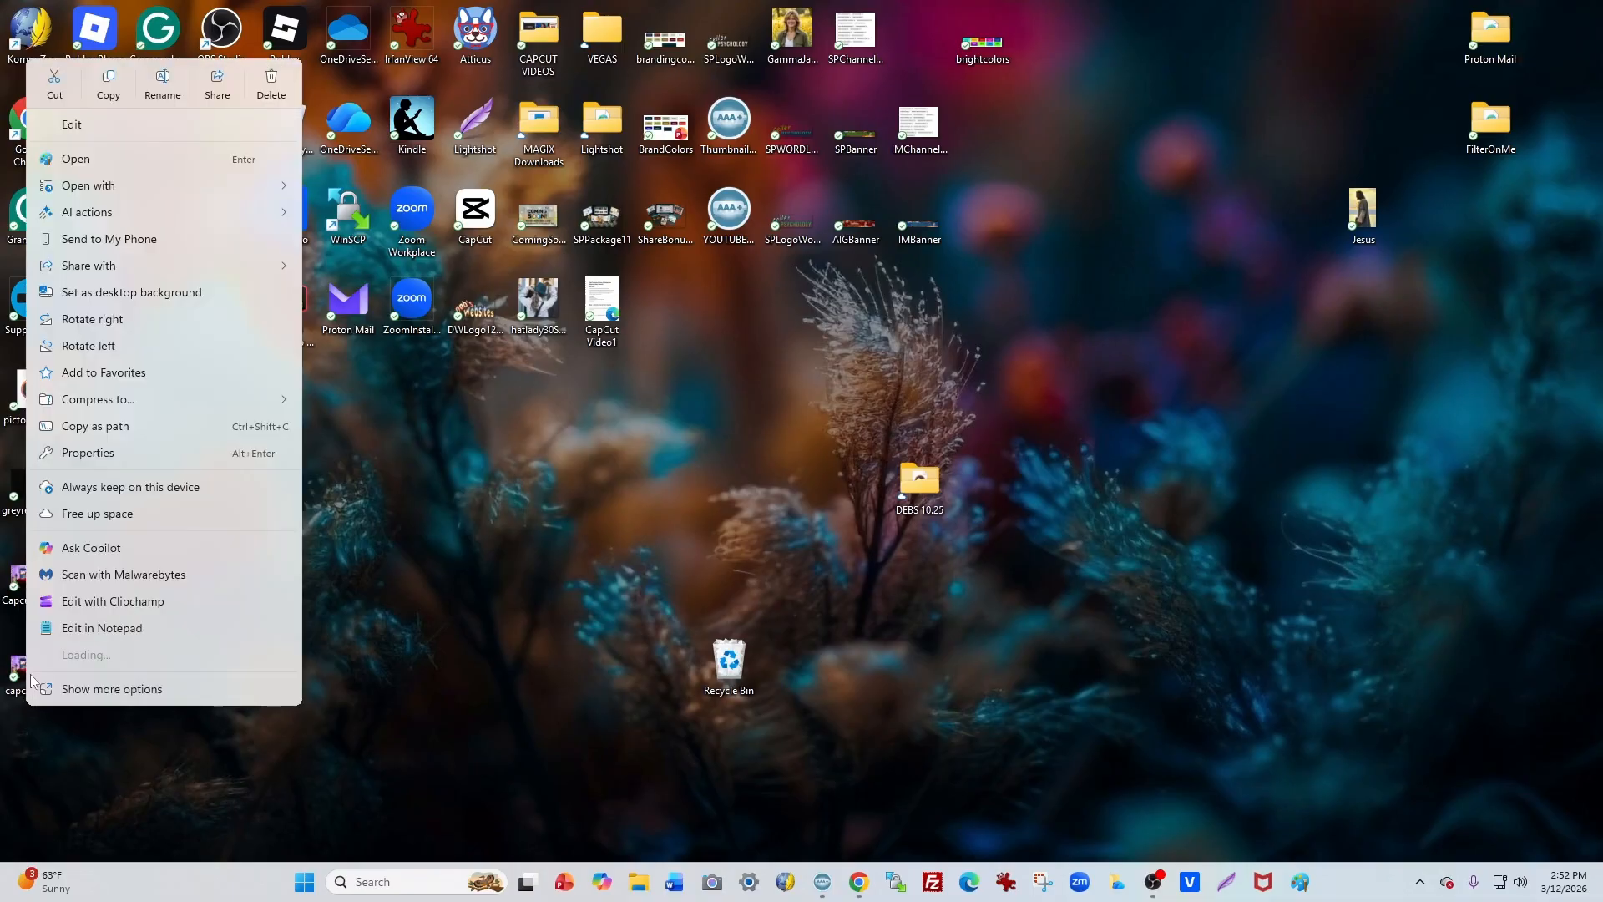
mouse_move(125, 185)
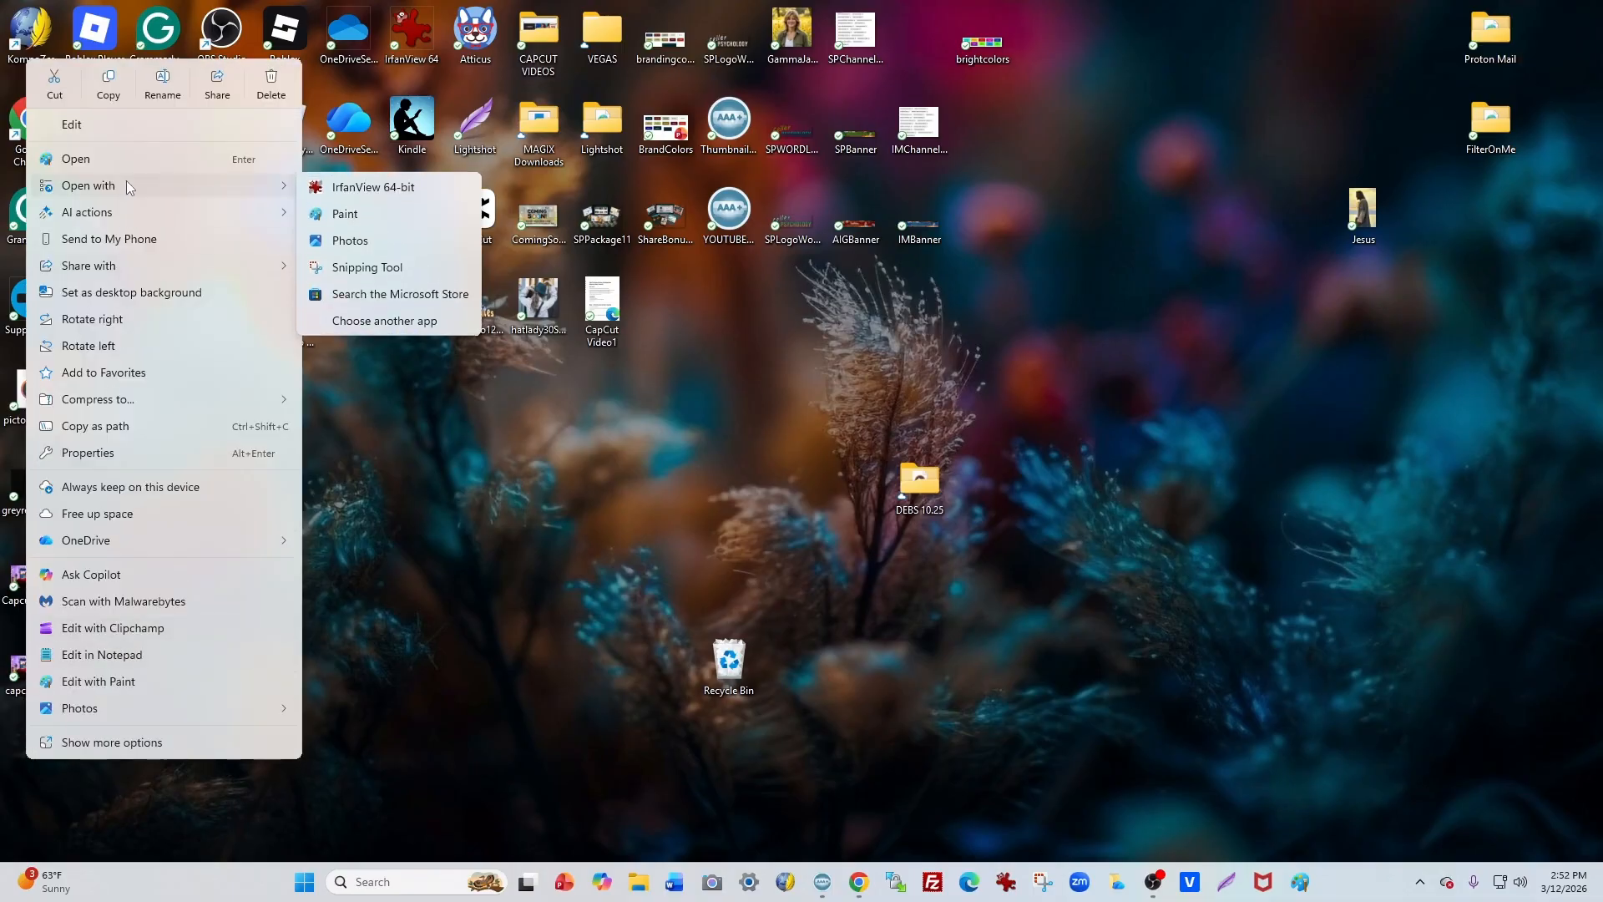
left_click(394, 189)
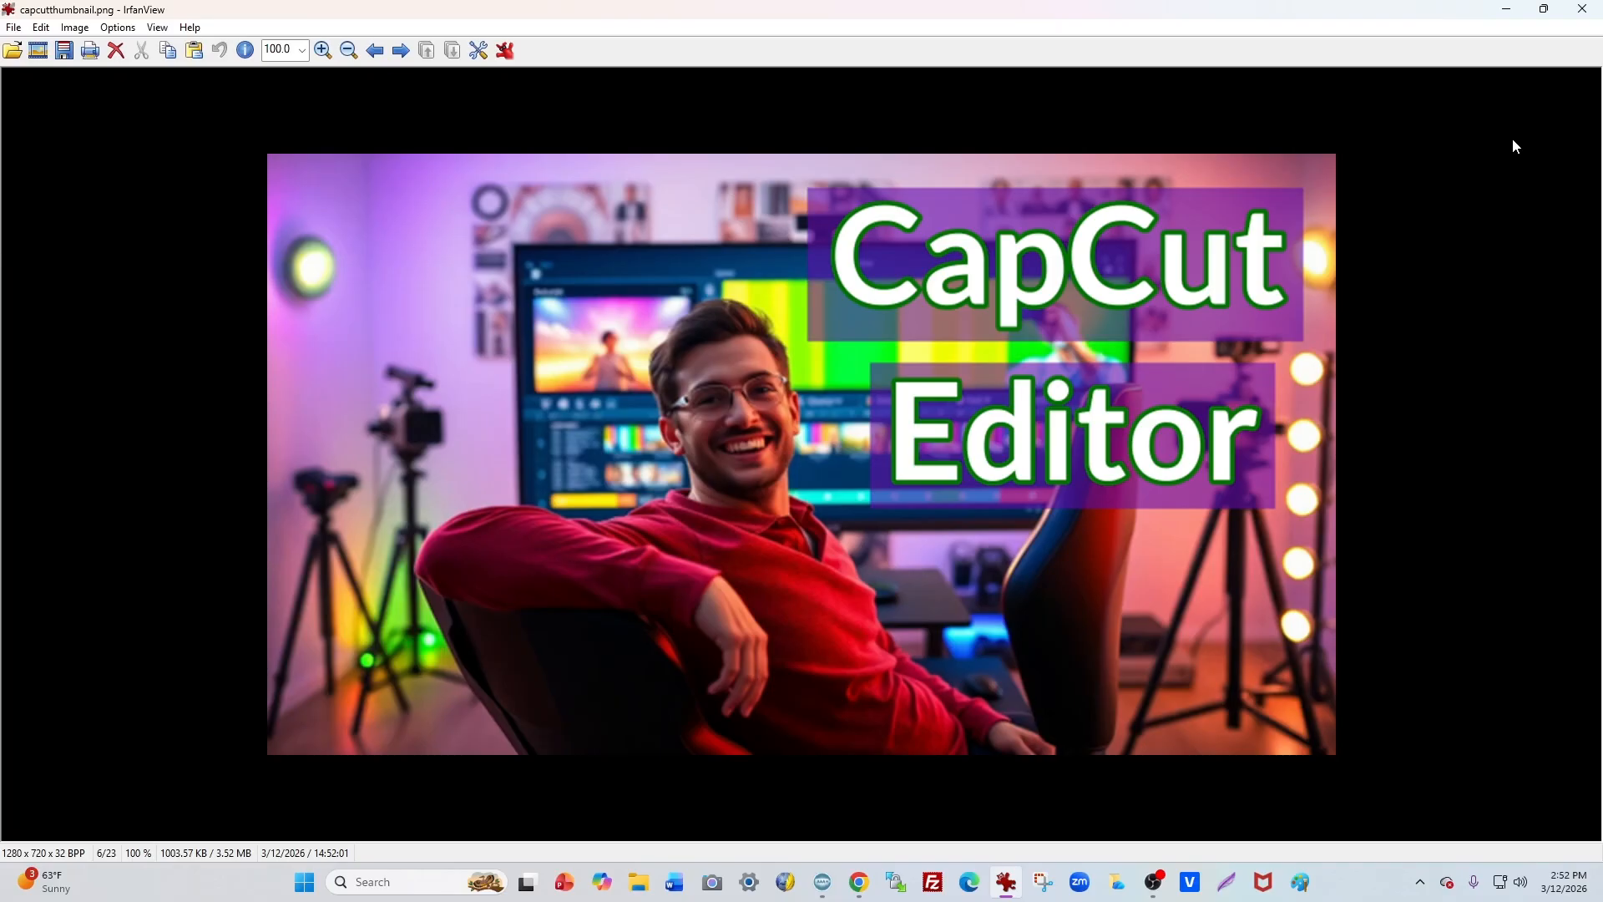
left_click(1587, 10)
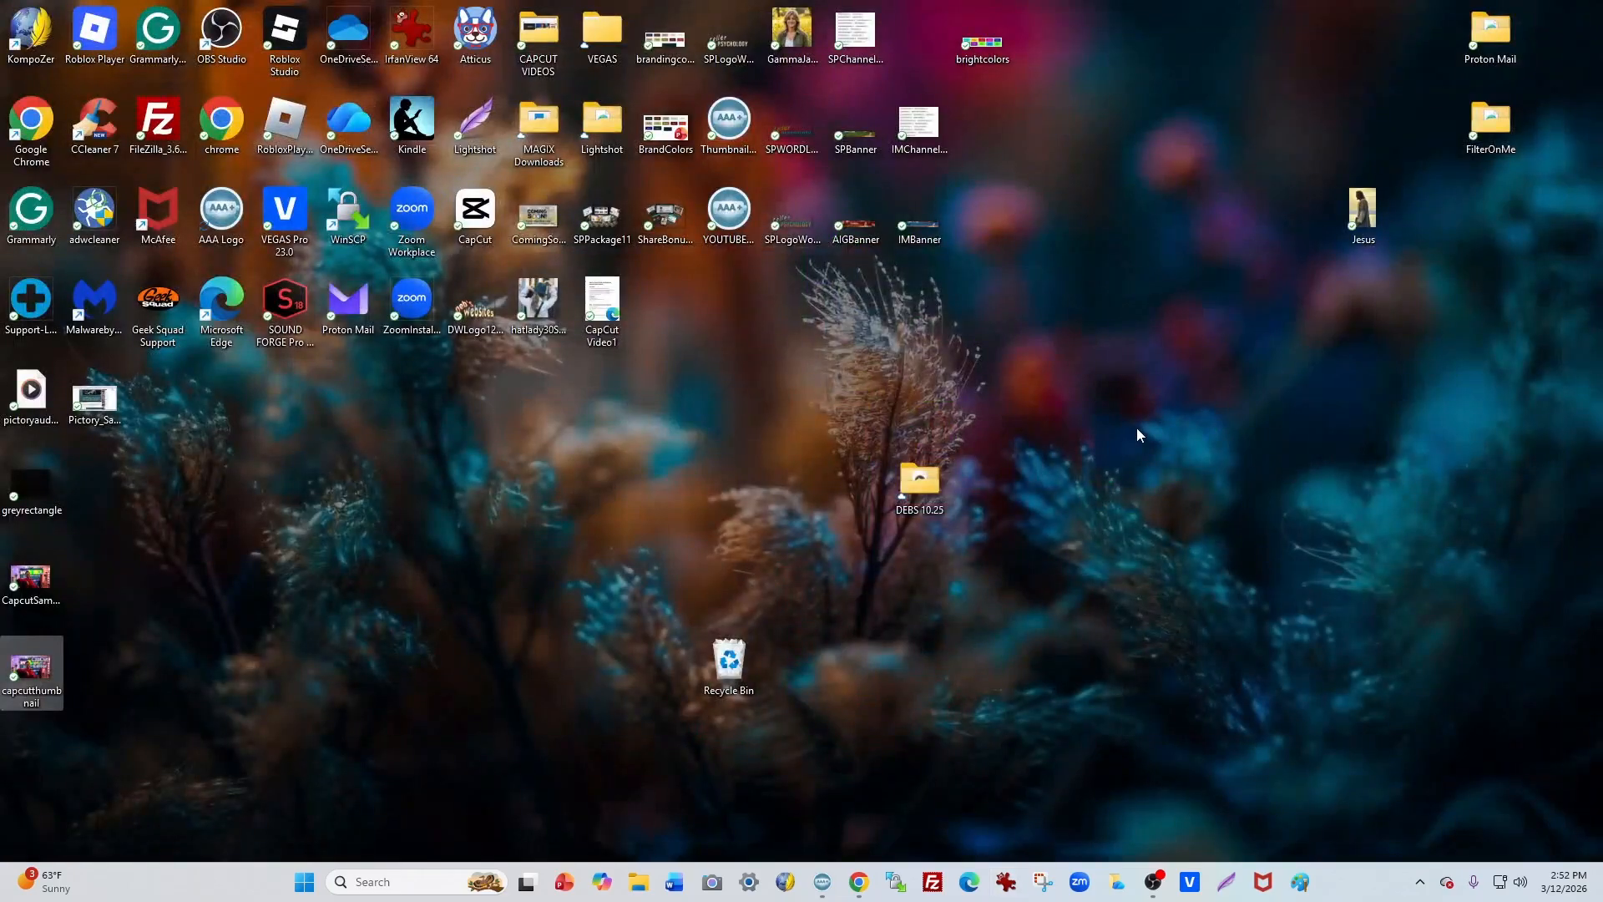